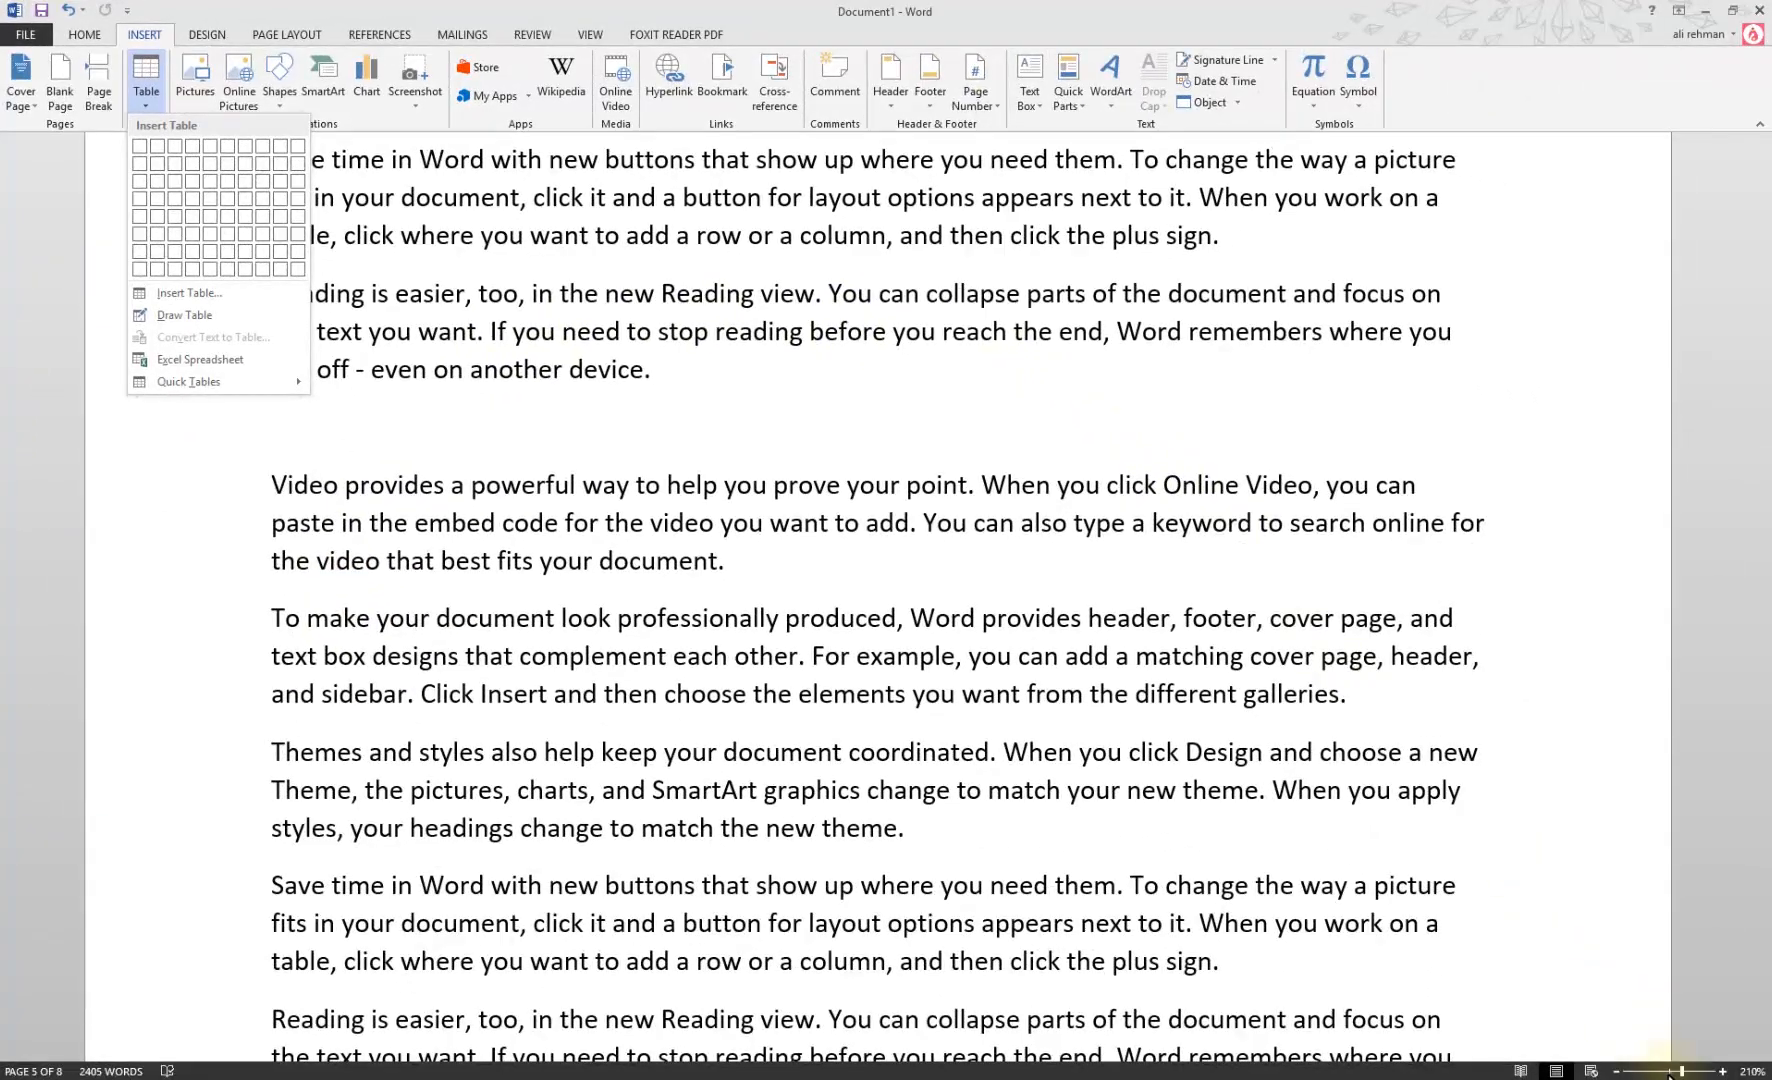
Insert a table with 6 columns and 5 rows on the blank line above the "Video provides a powerful way" paragraph
left_click(1706, 1078)
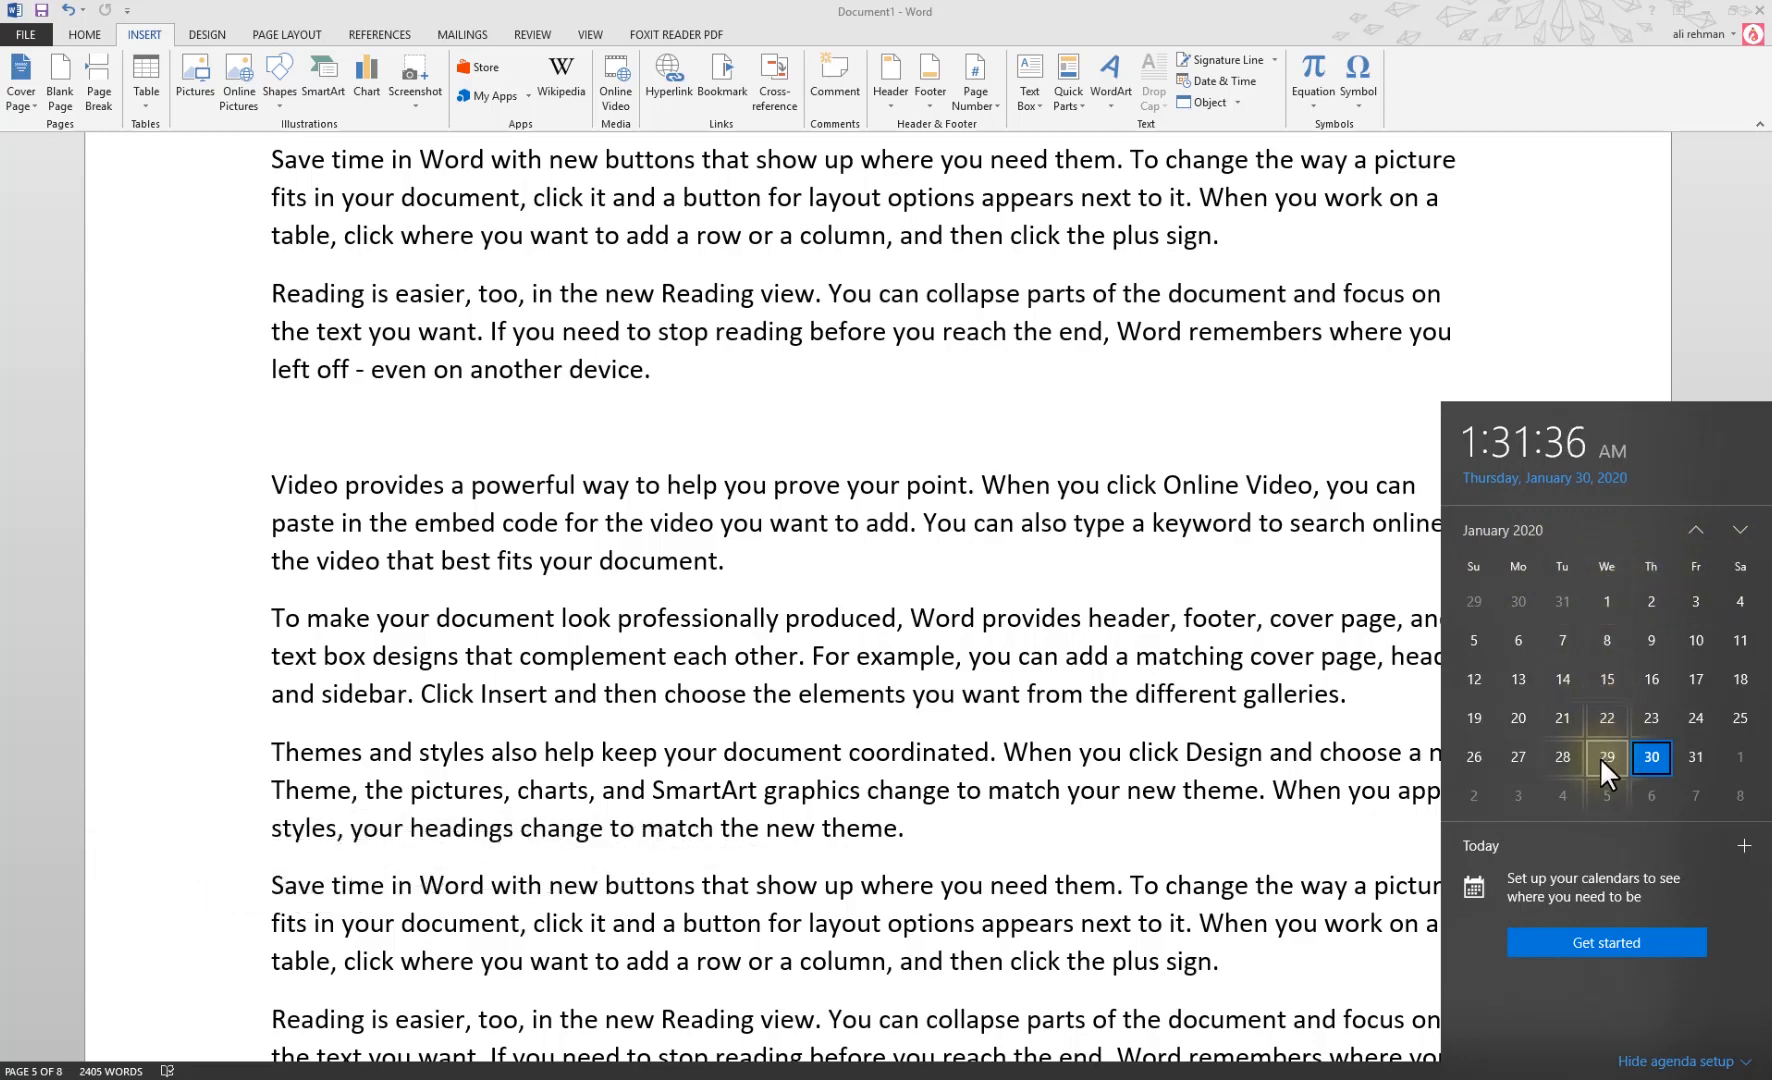
left_click(484, 436)
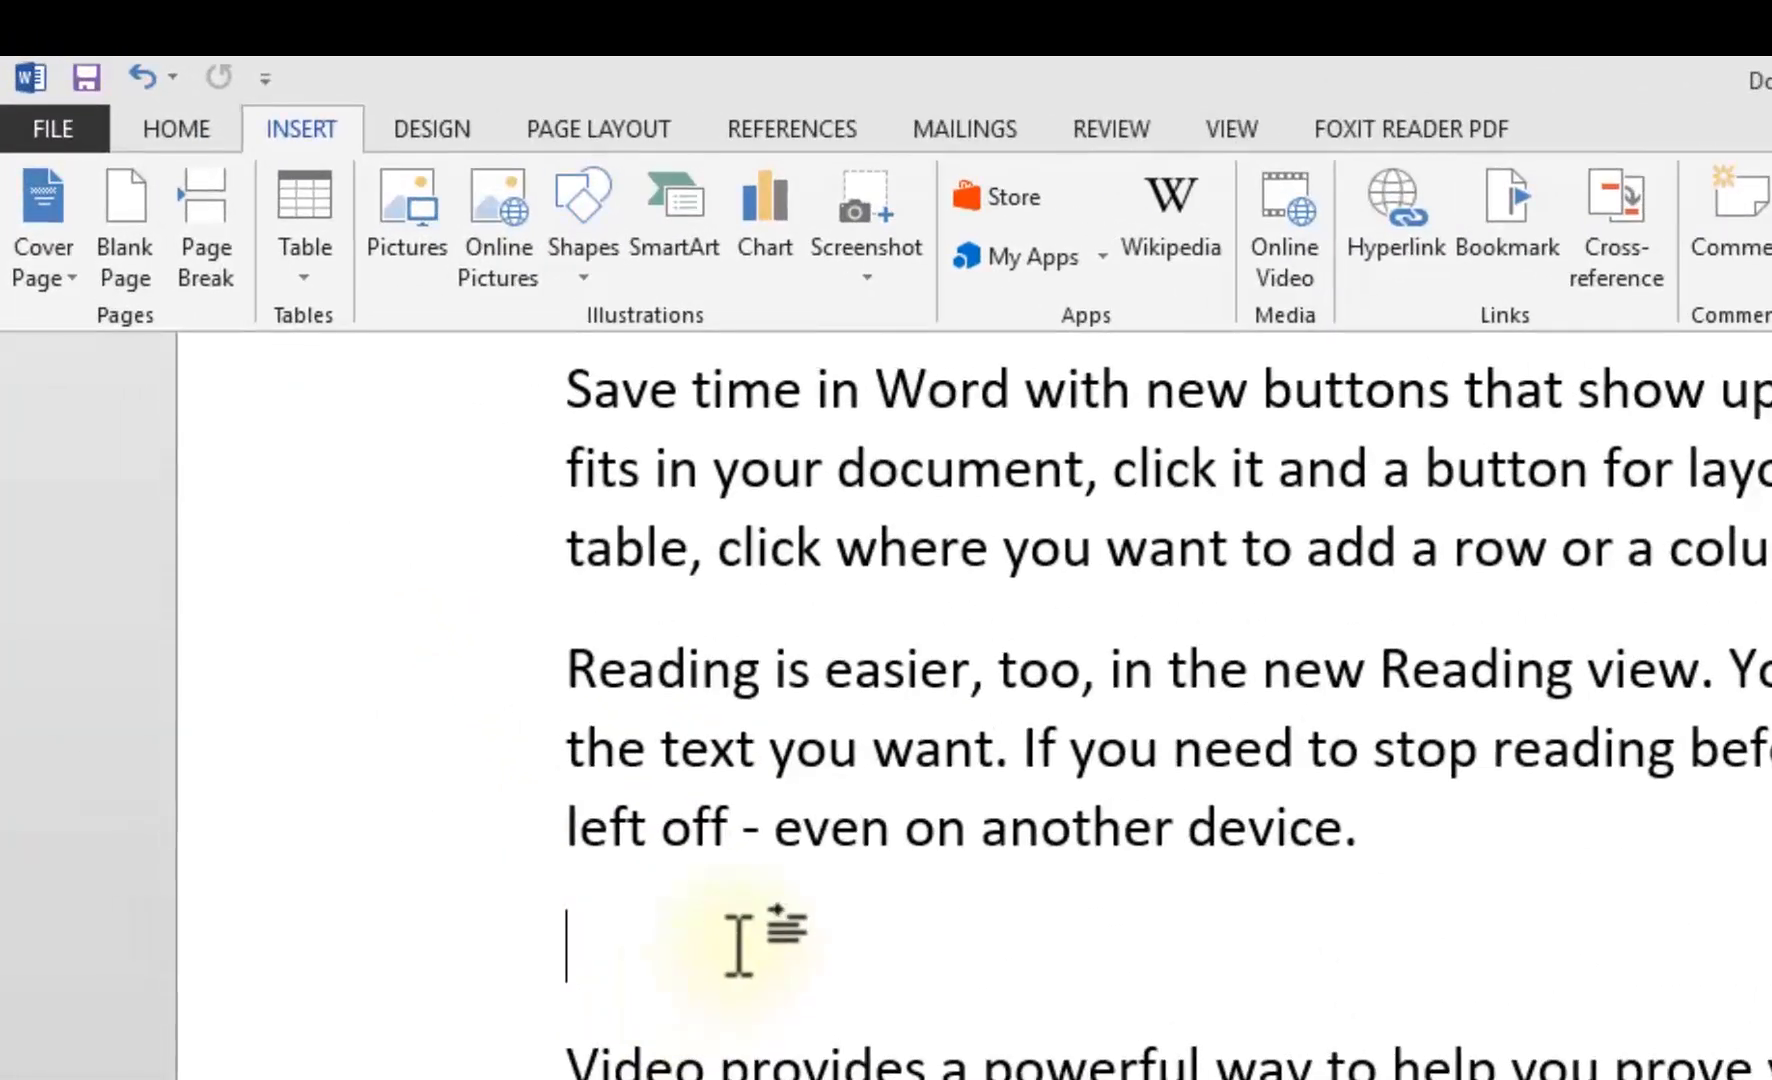
left_click(308, 270)
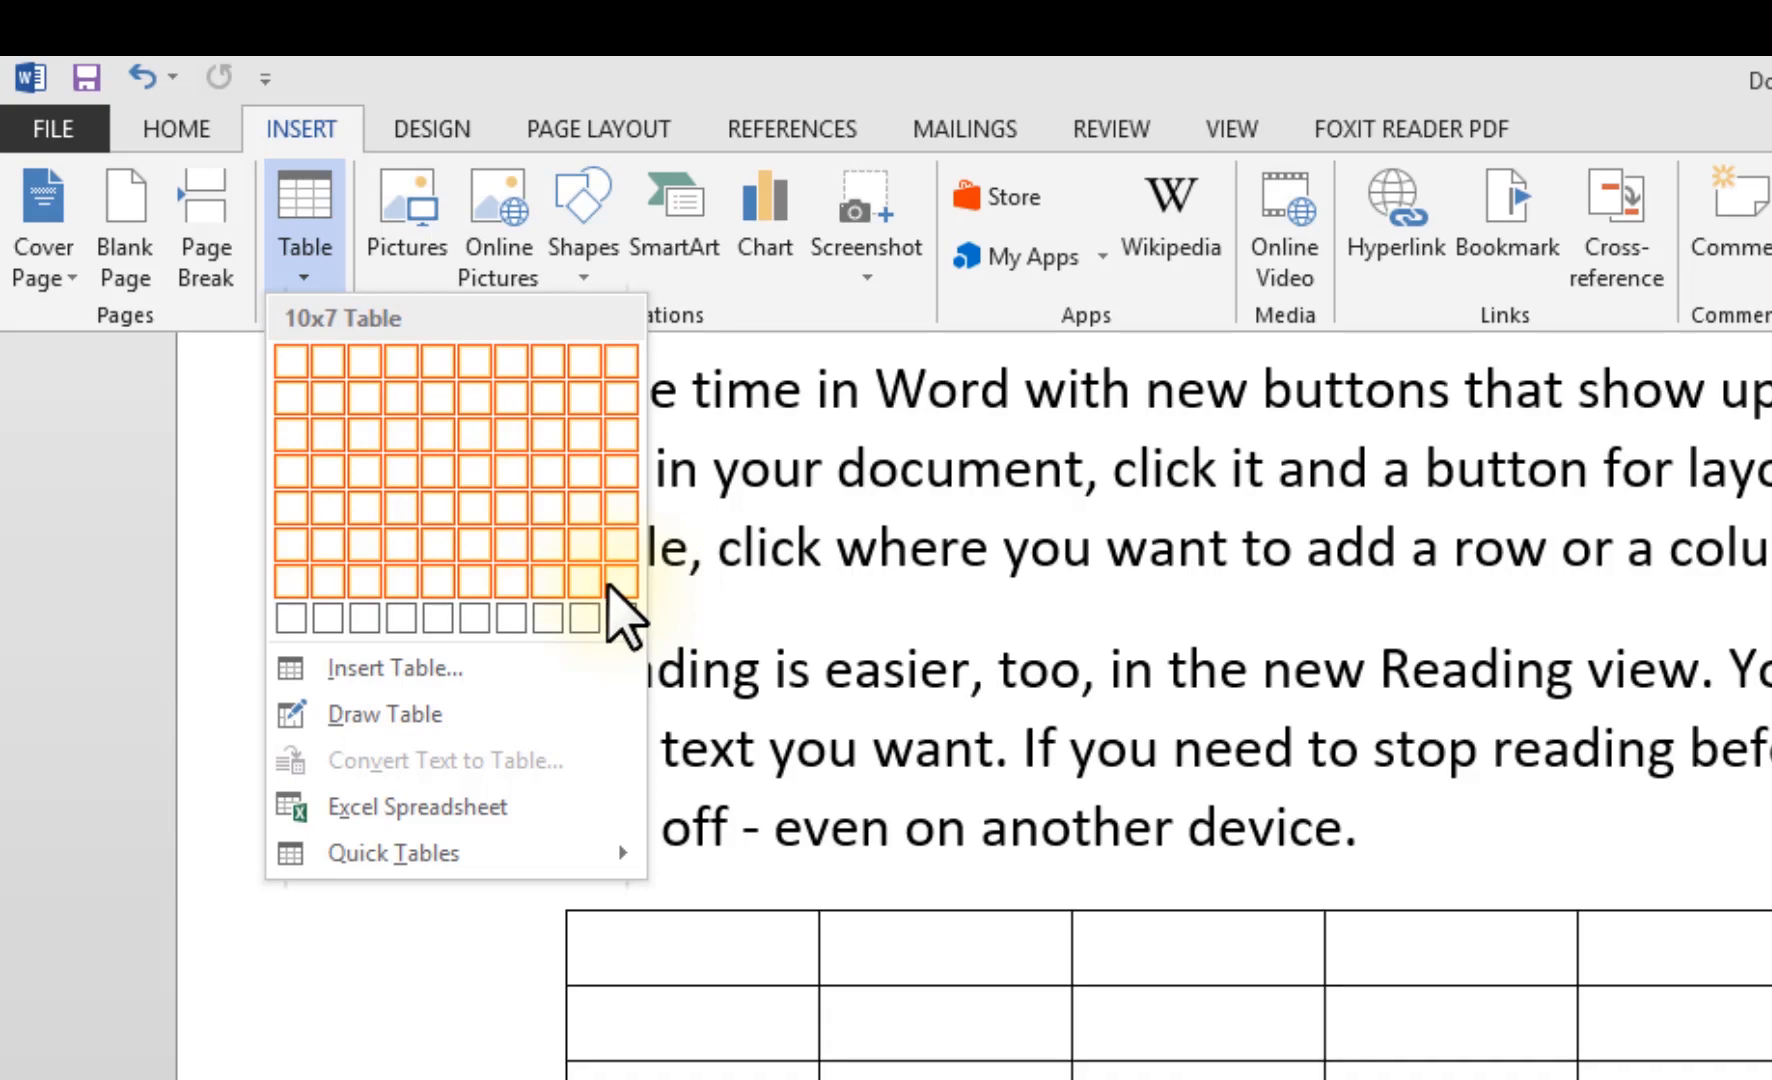
left_click(363, 680)
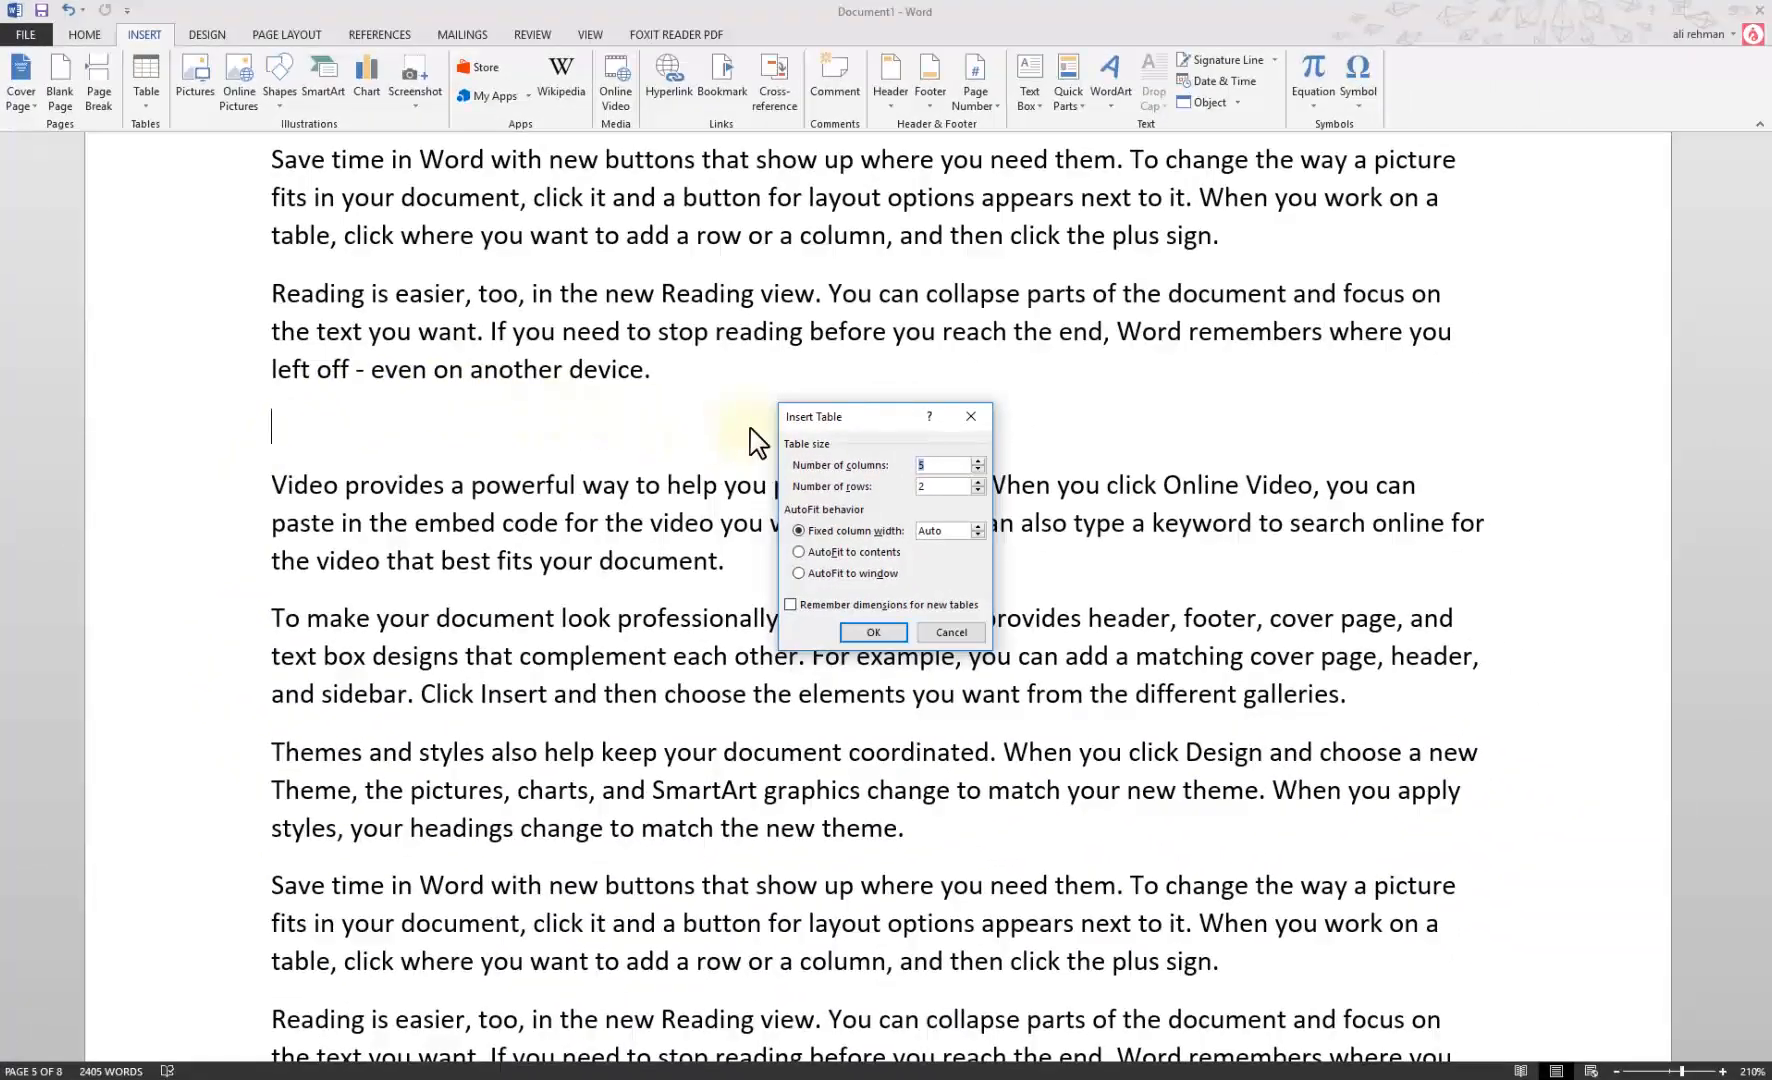
left_click_drag(810, 417, 708, 361)
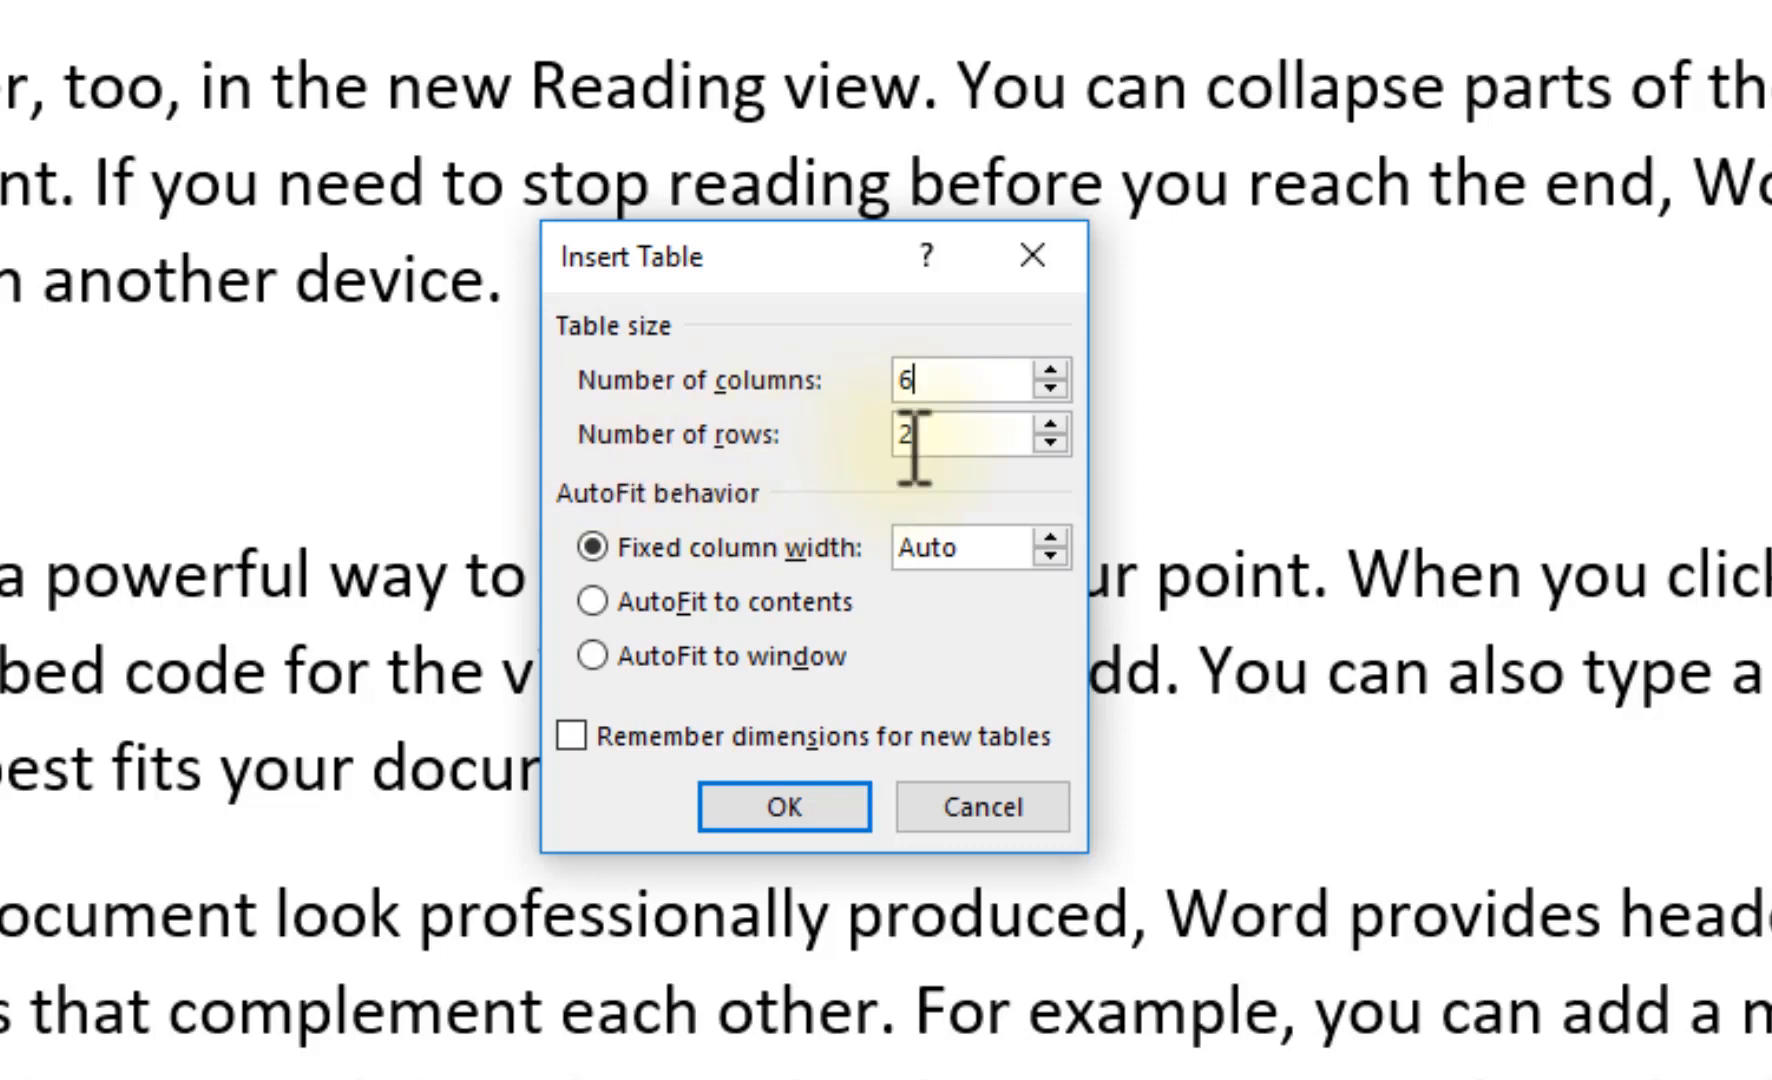
key("Tab")
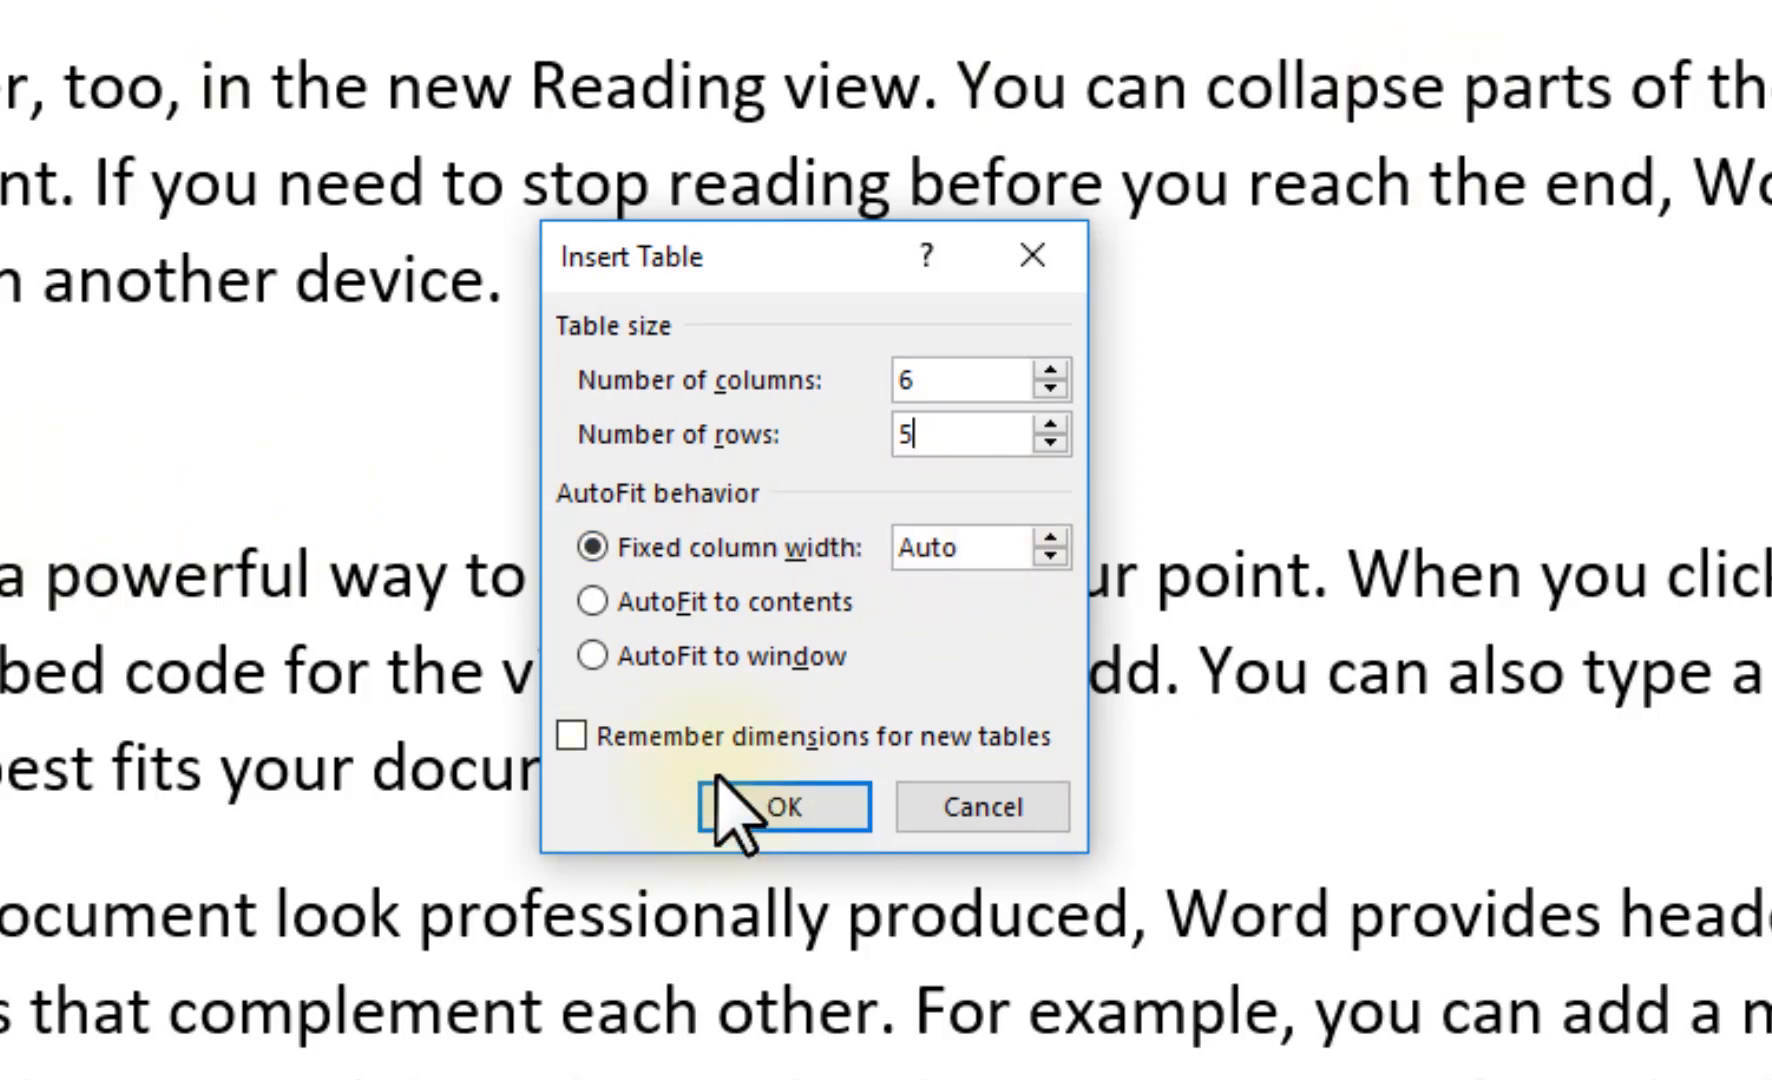
left_click(775, 805)
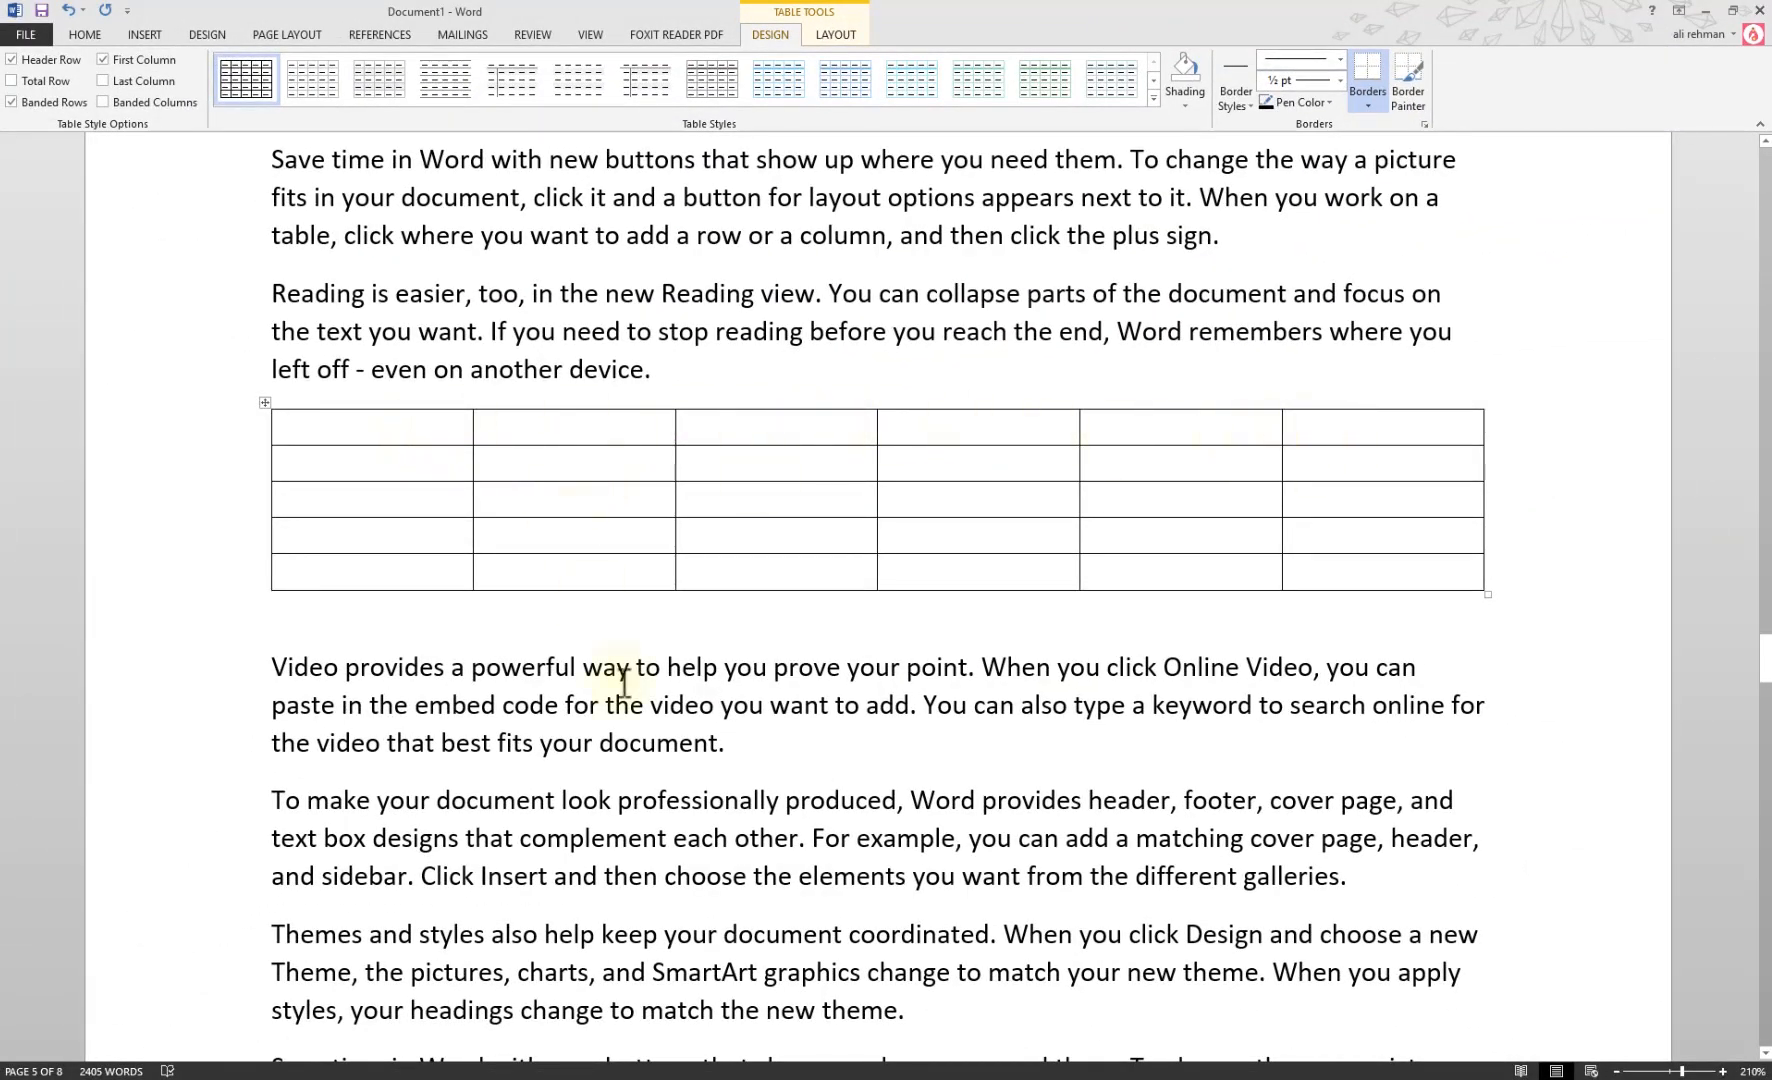
left_click(830, 35)
left_click(770, 34)
left_click(821, 38)
left_click(777, 39)
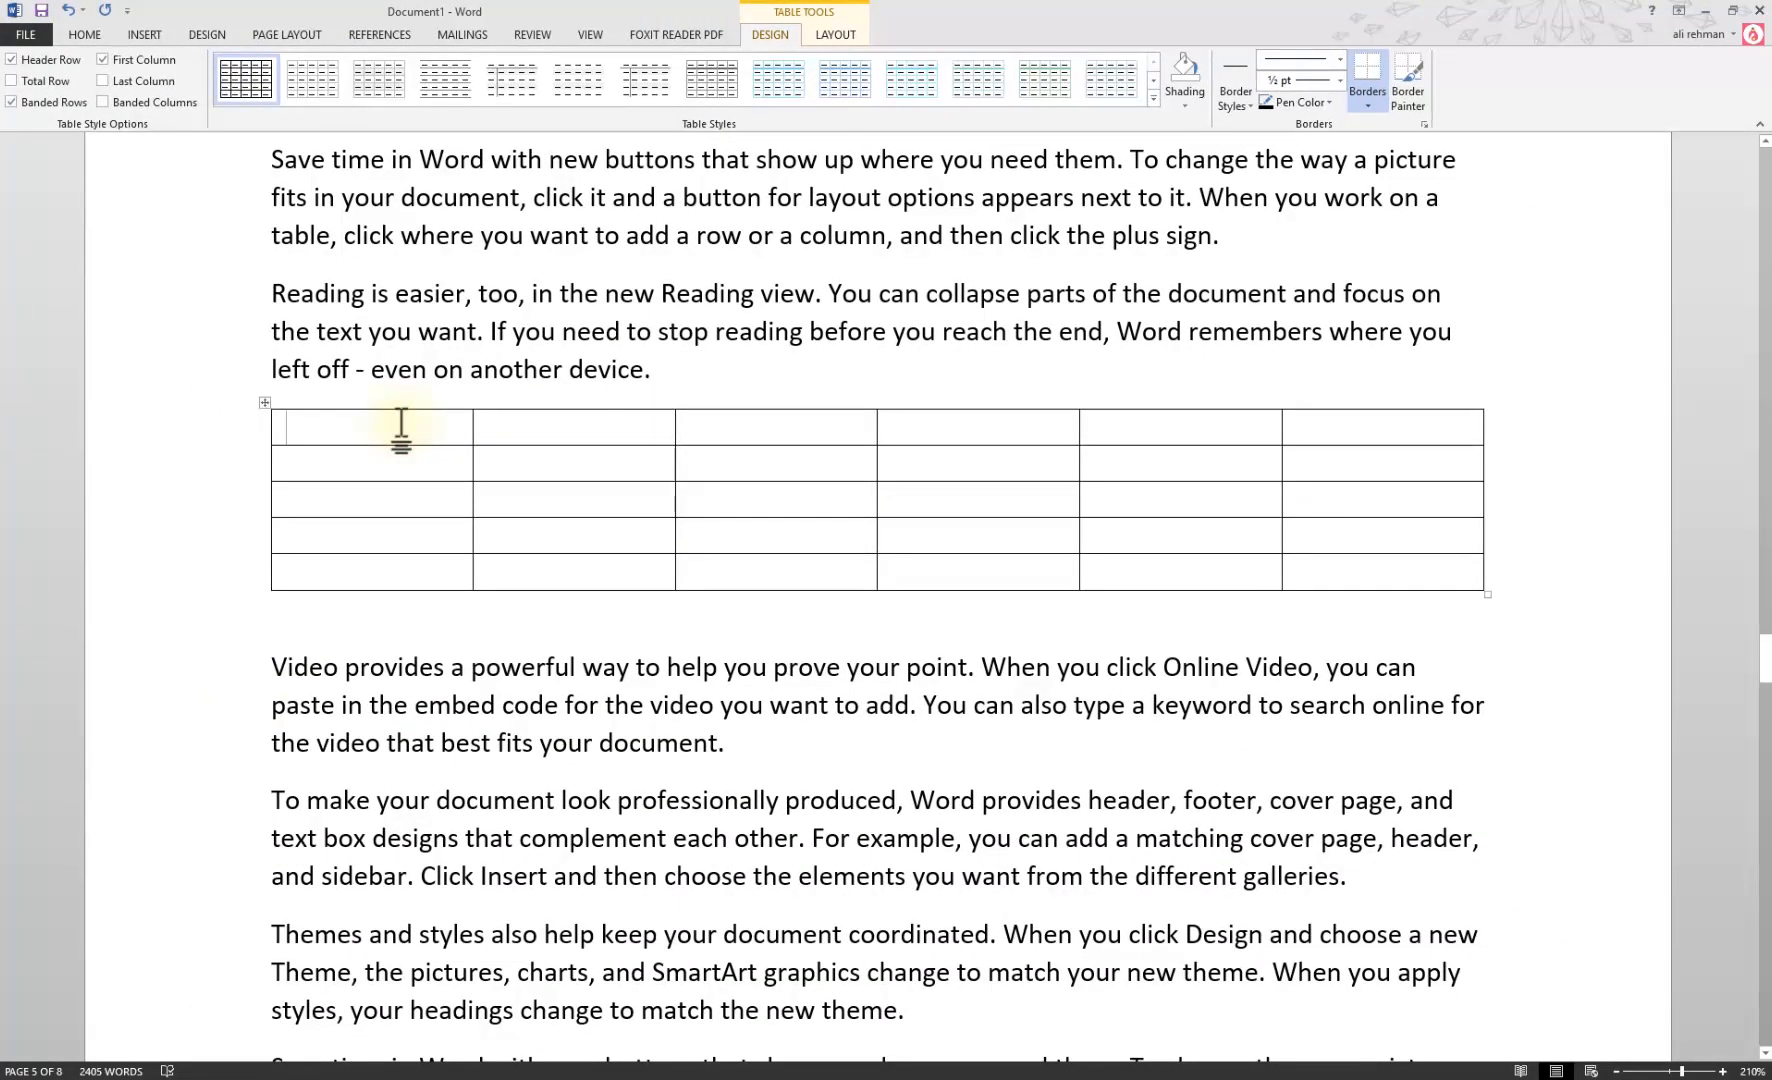
Fill the table's first row with the weekday headings Mon, Tue, Wed, Thu, Fri and Sat
type("MO")
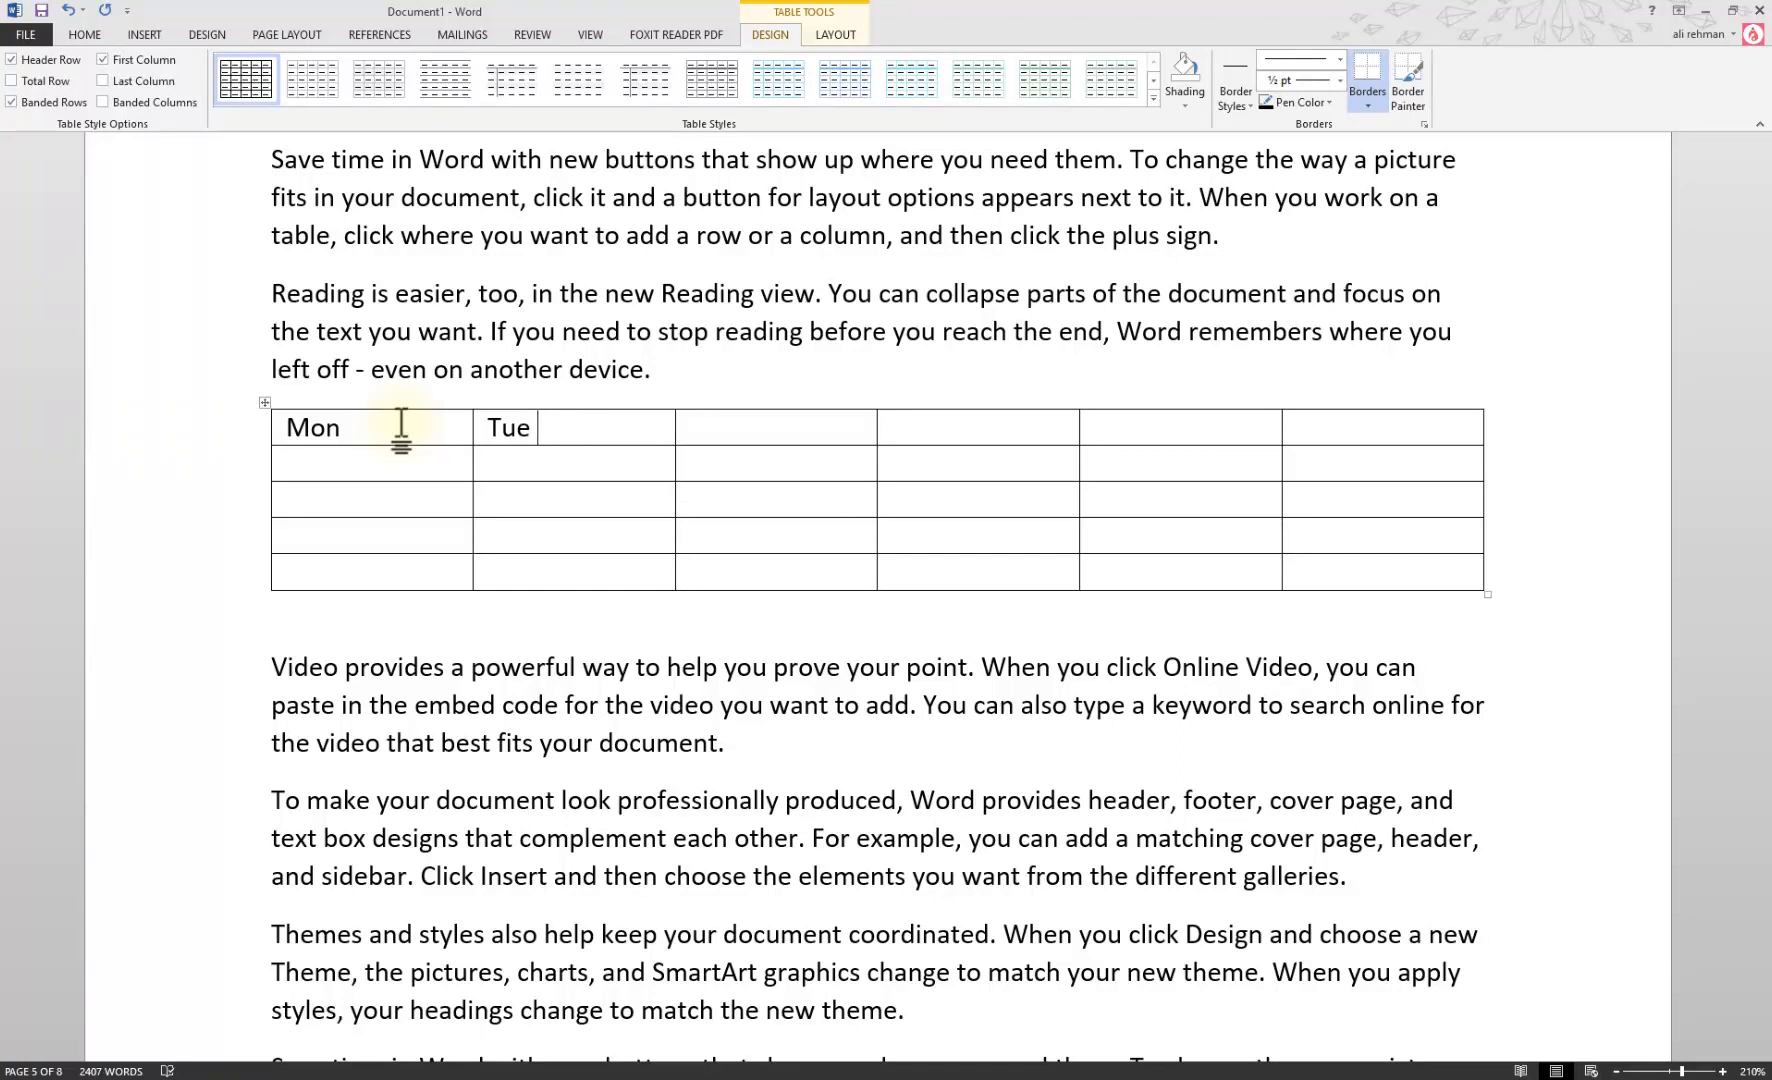
left_click(753, 427)
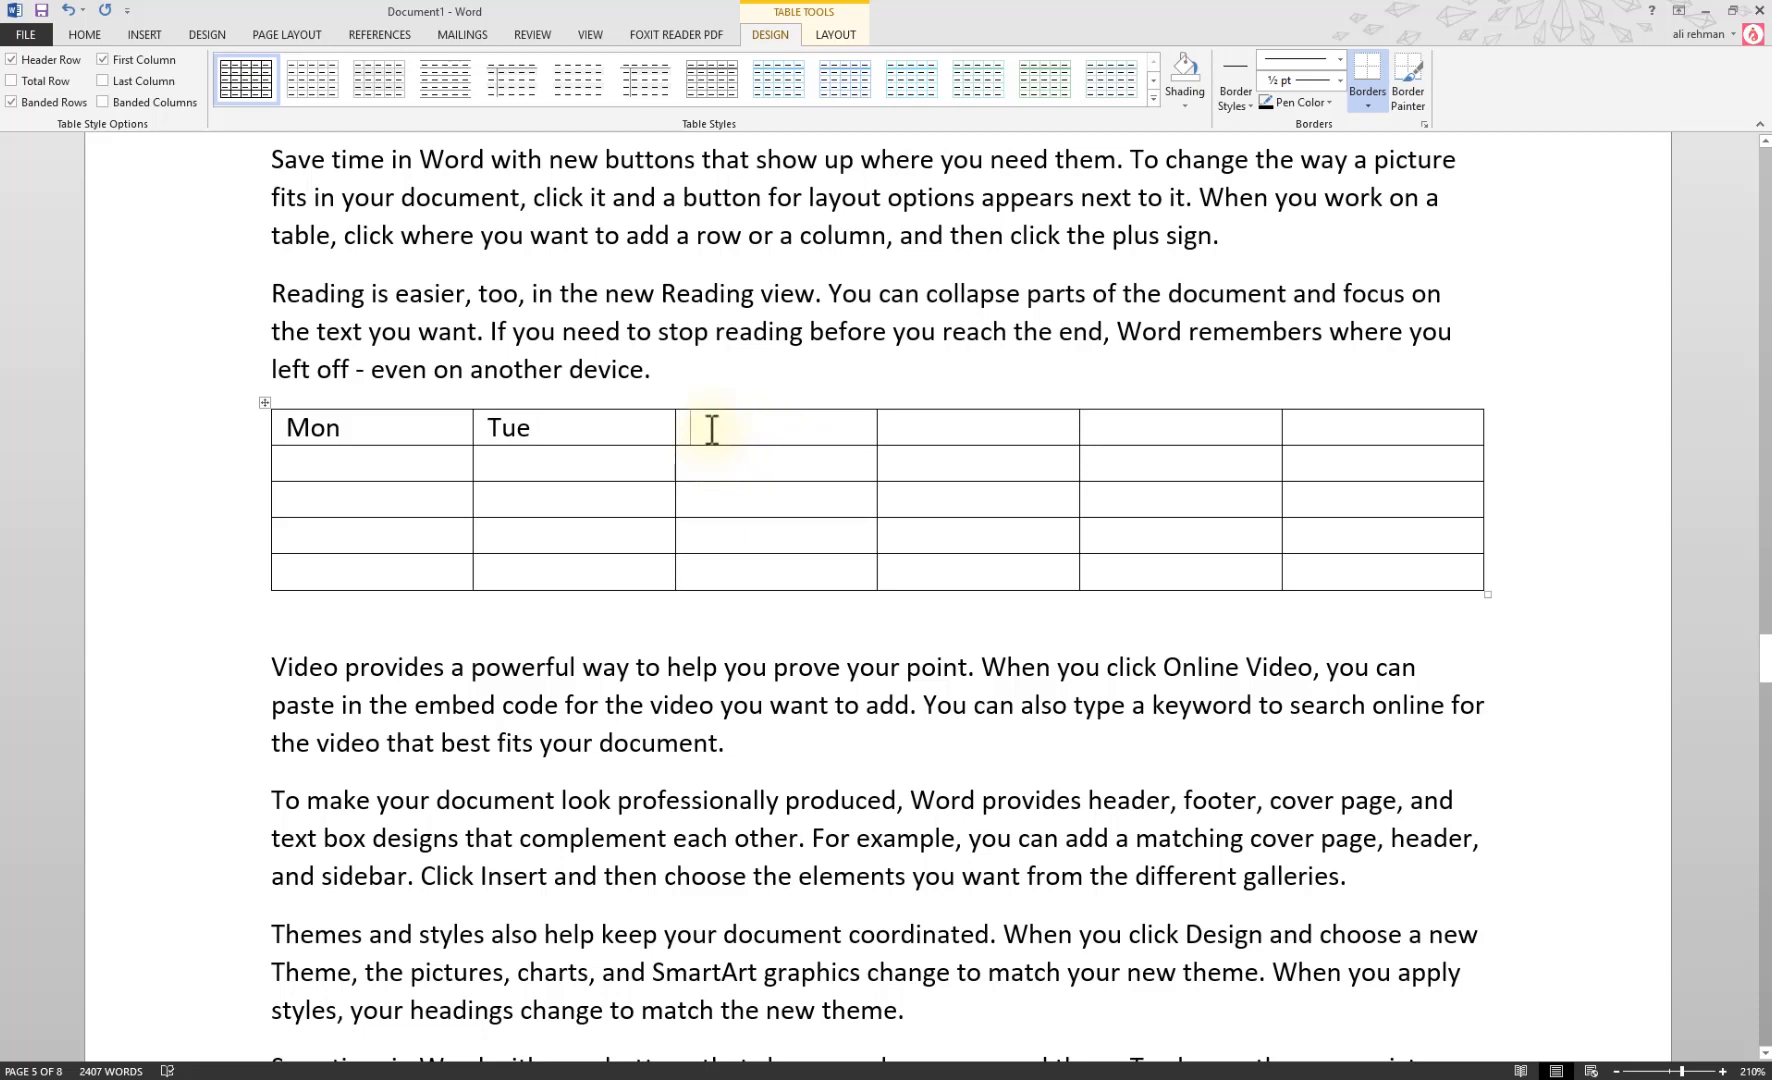
type("Wed")
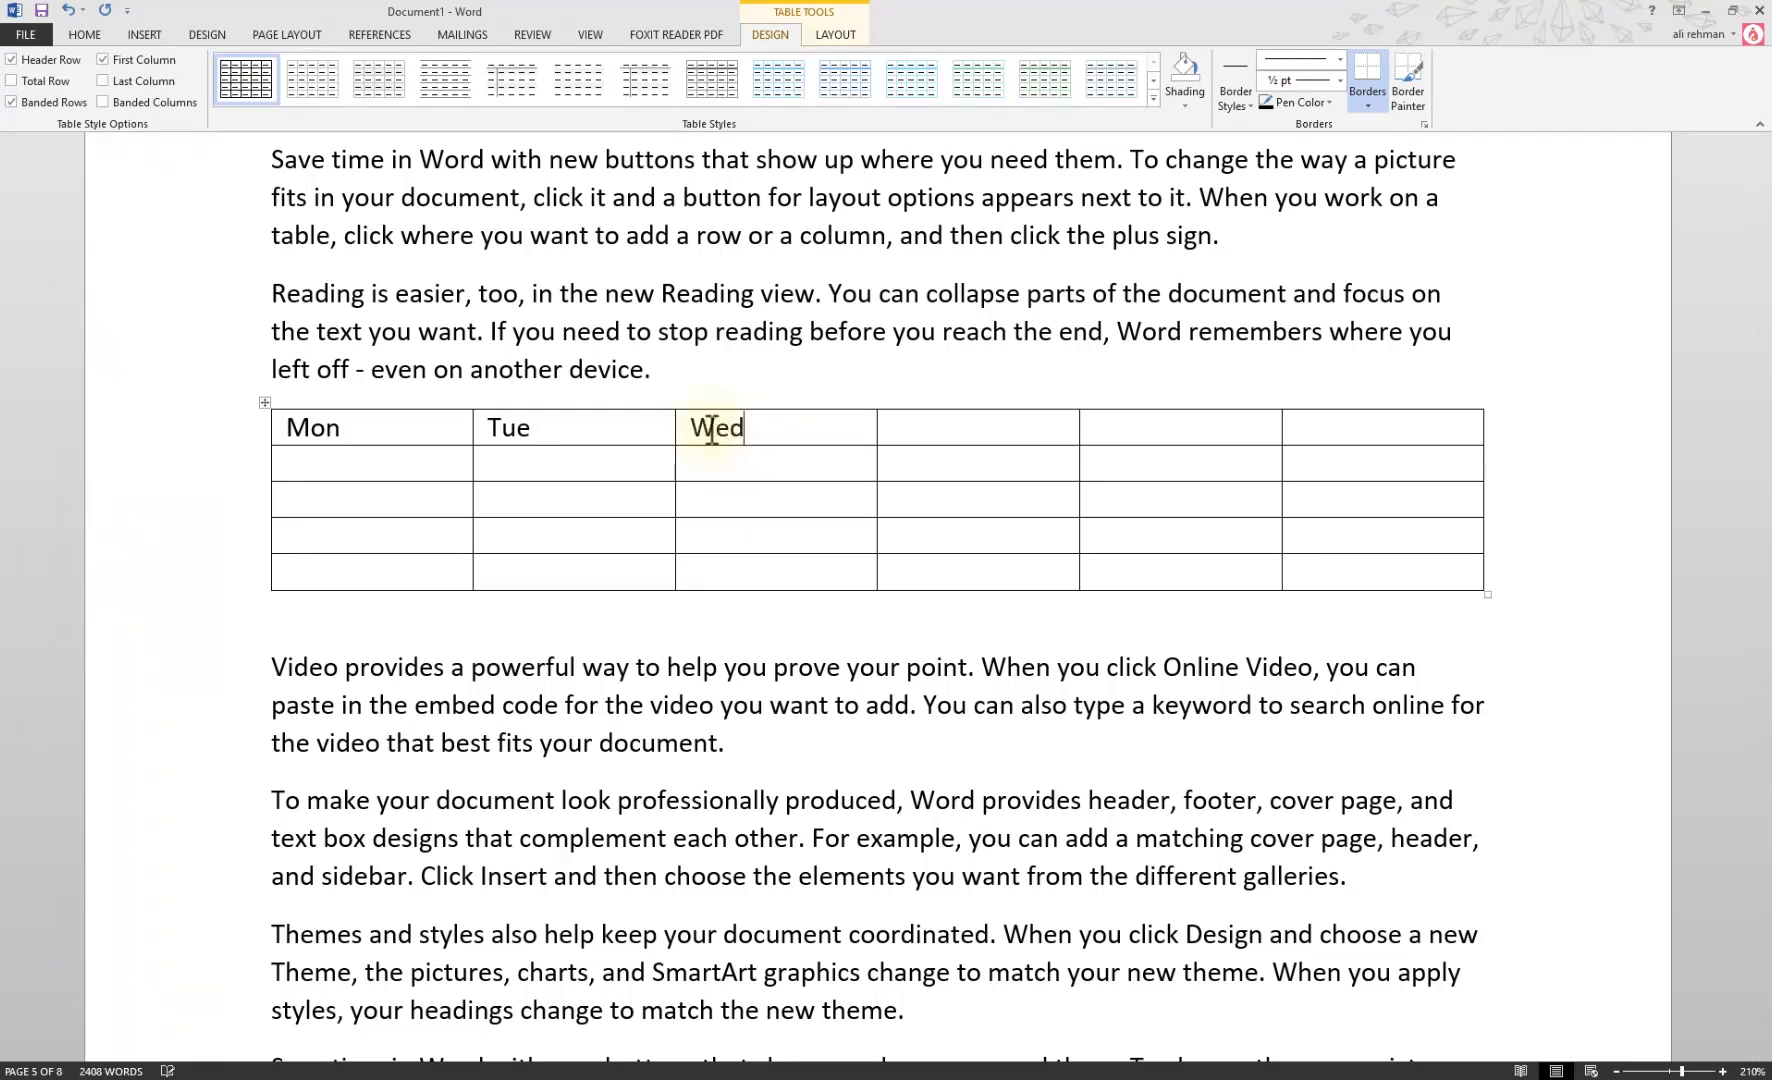
left_click(985, 434)
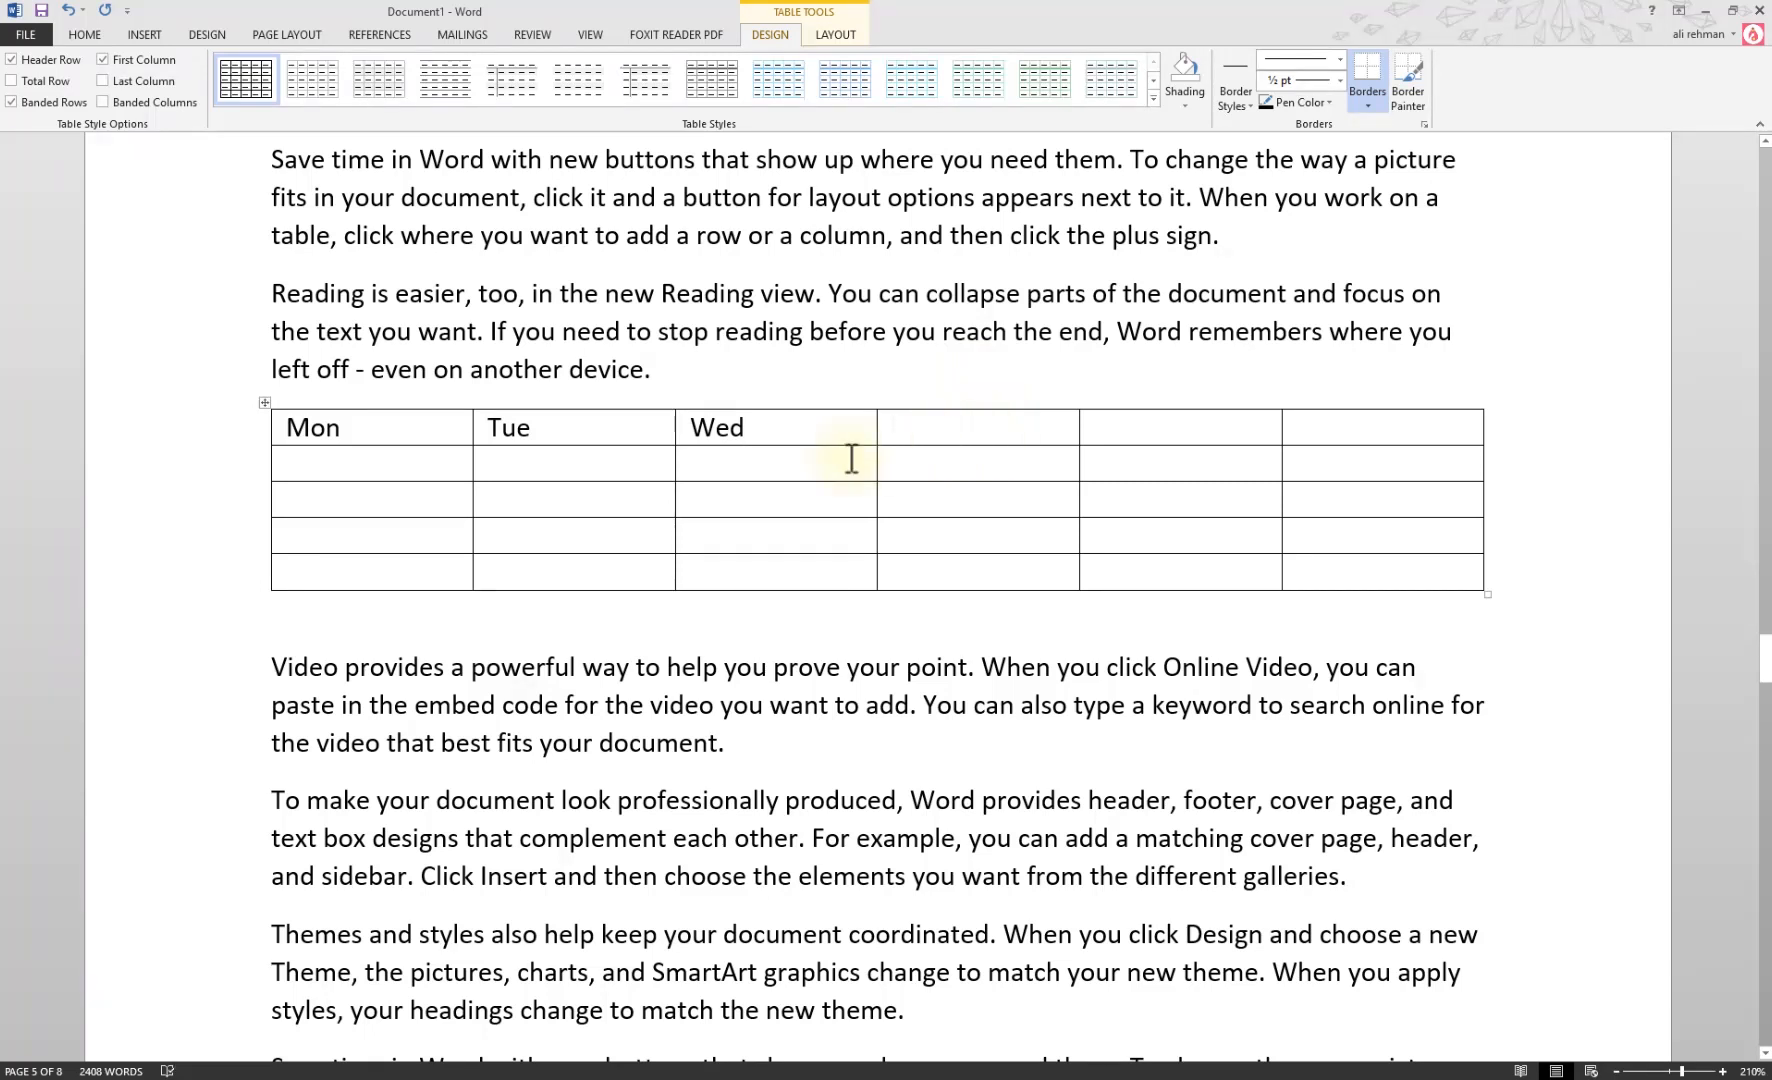
left_click(831, 436)
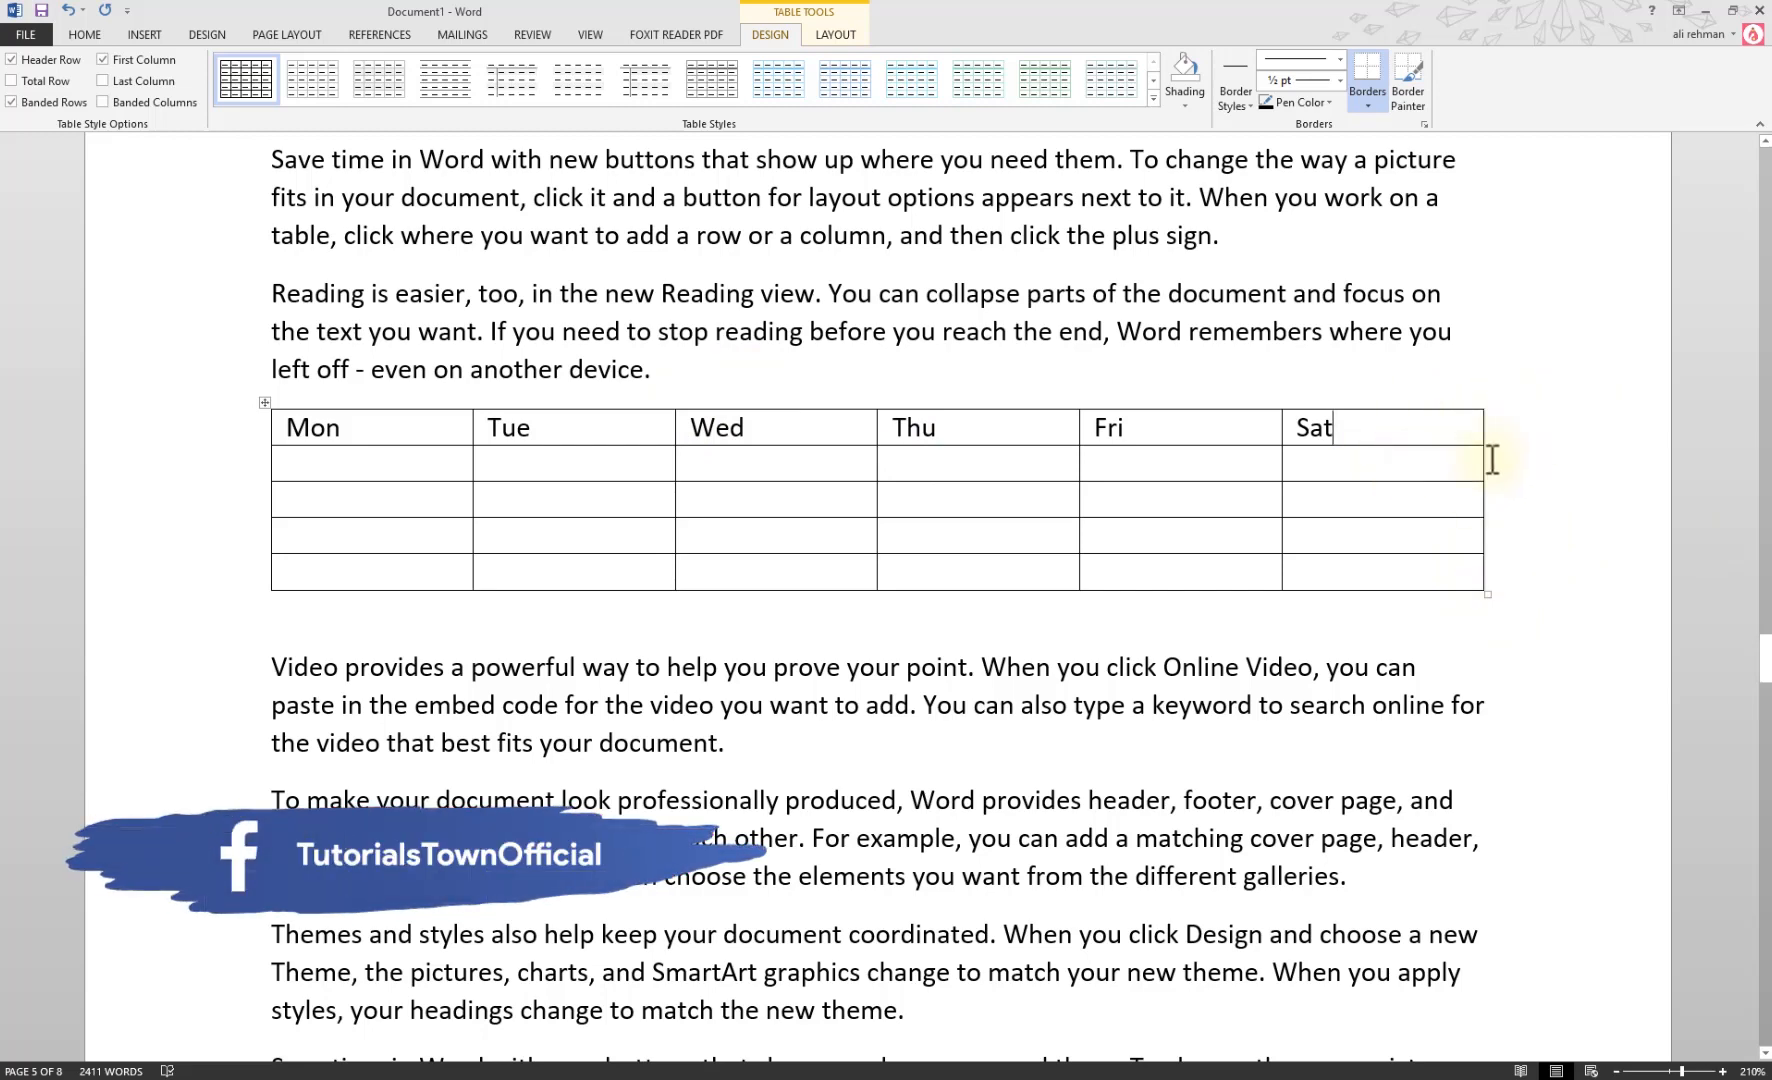
Shrink the whole table's width so that each column is about 0.6" wide
left_click_drag(1481, 591, 946, 610)
left_click(889, 432)
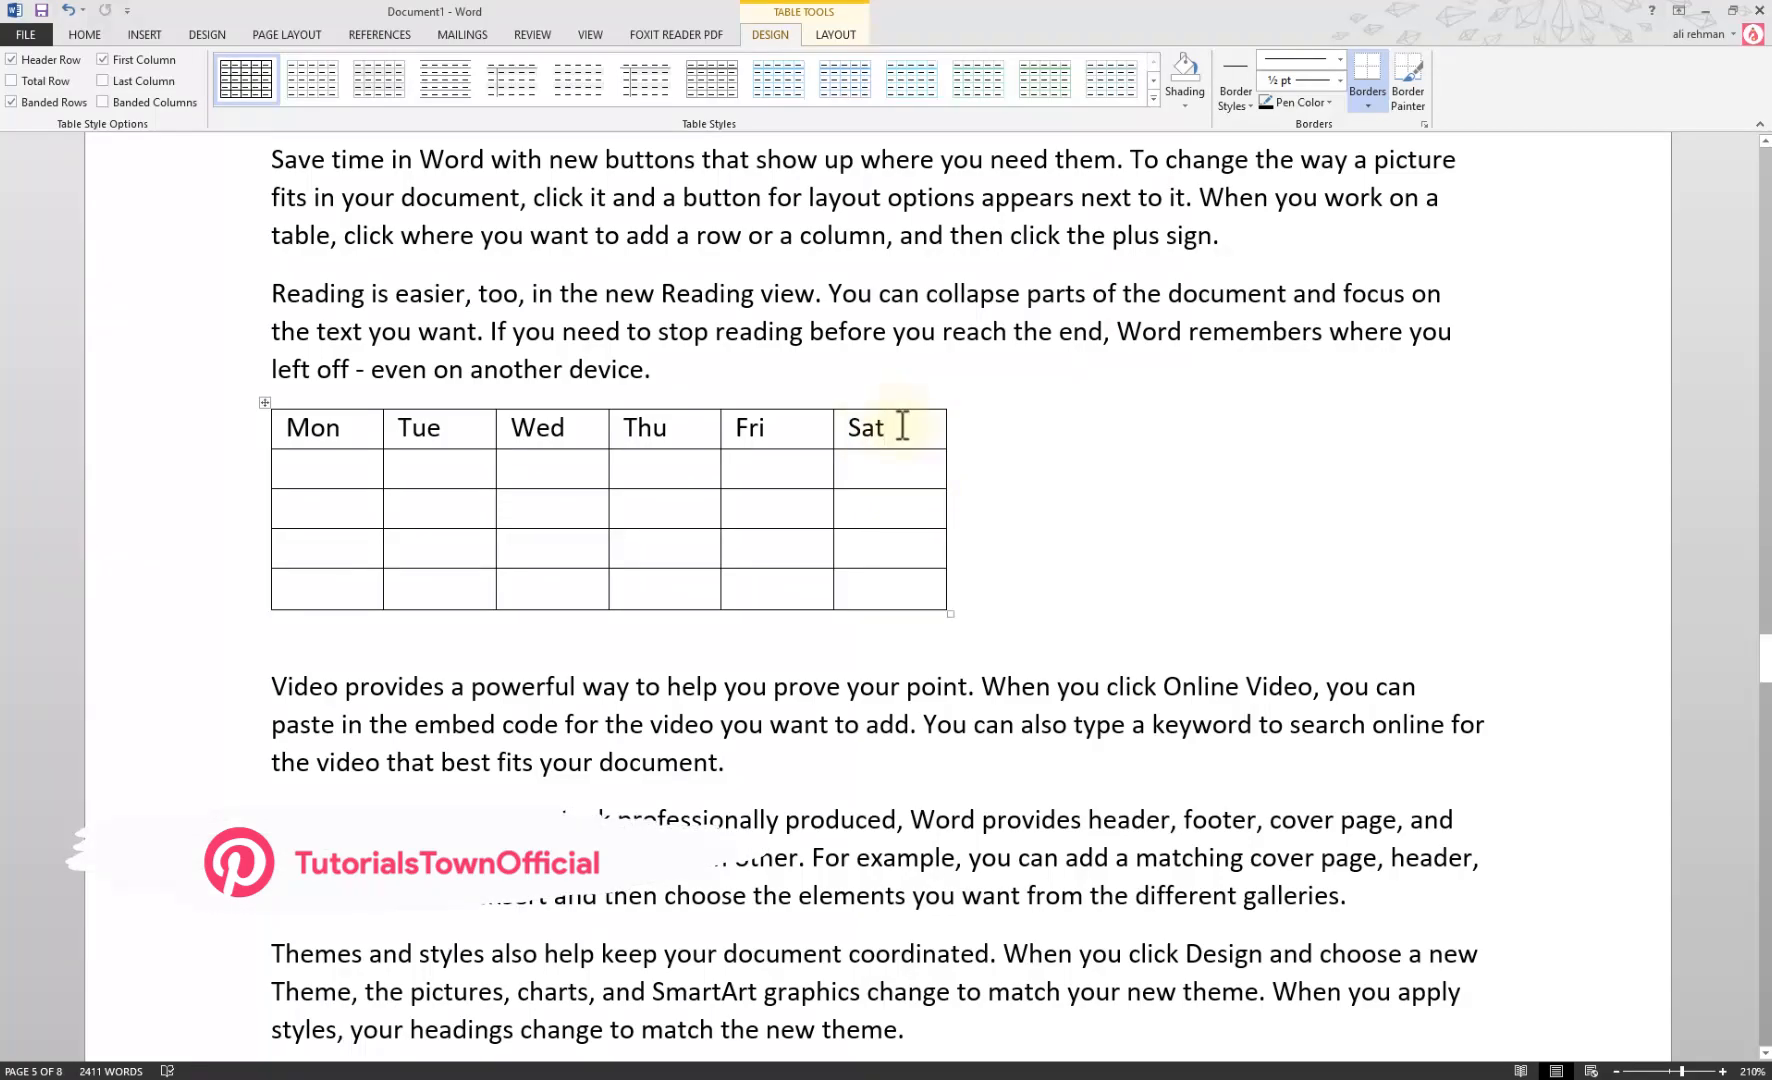
scroll(902, 427, "up", 16, "ctrl")
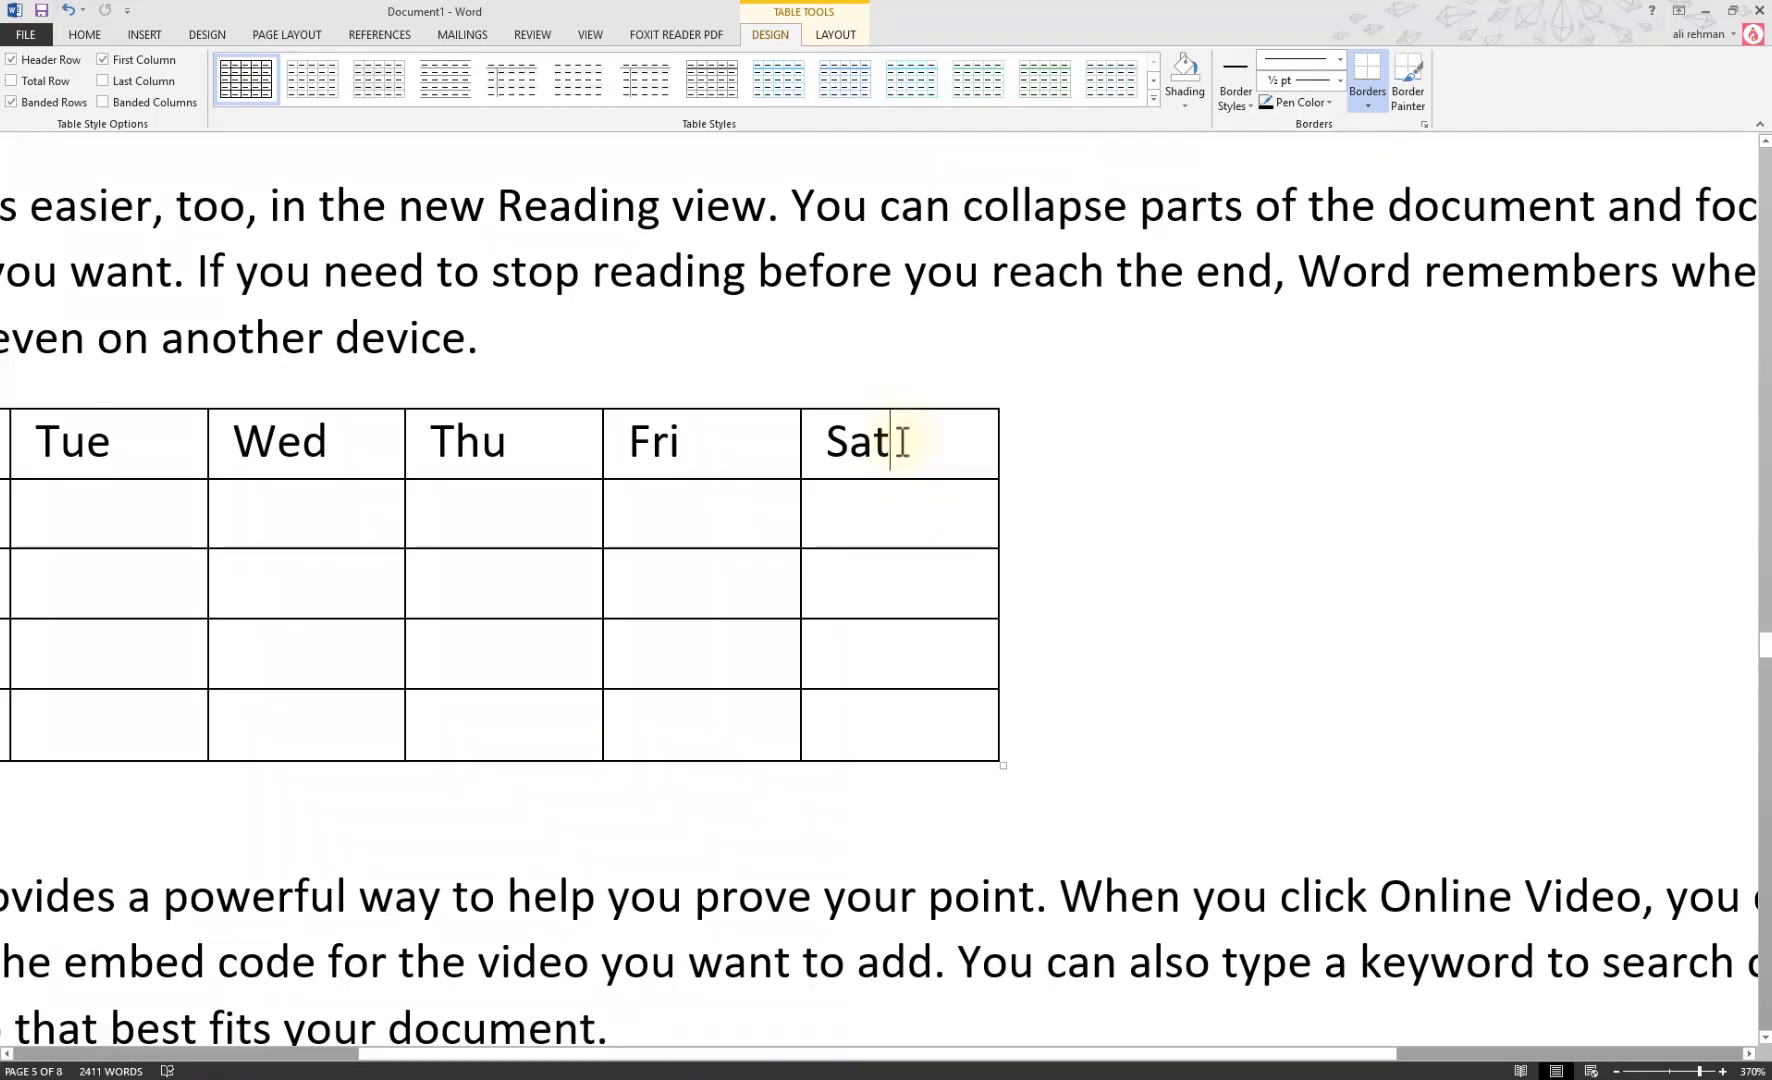
right_click(902, 442)
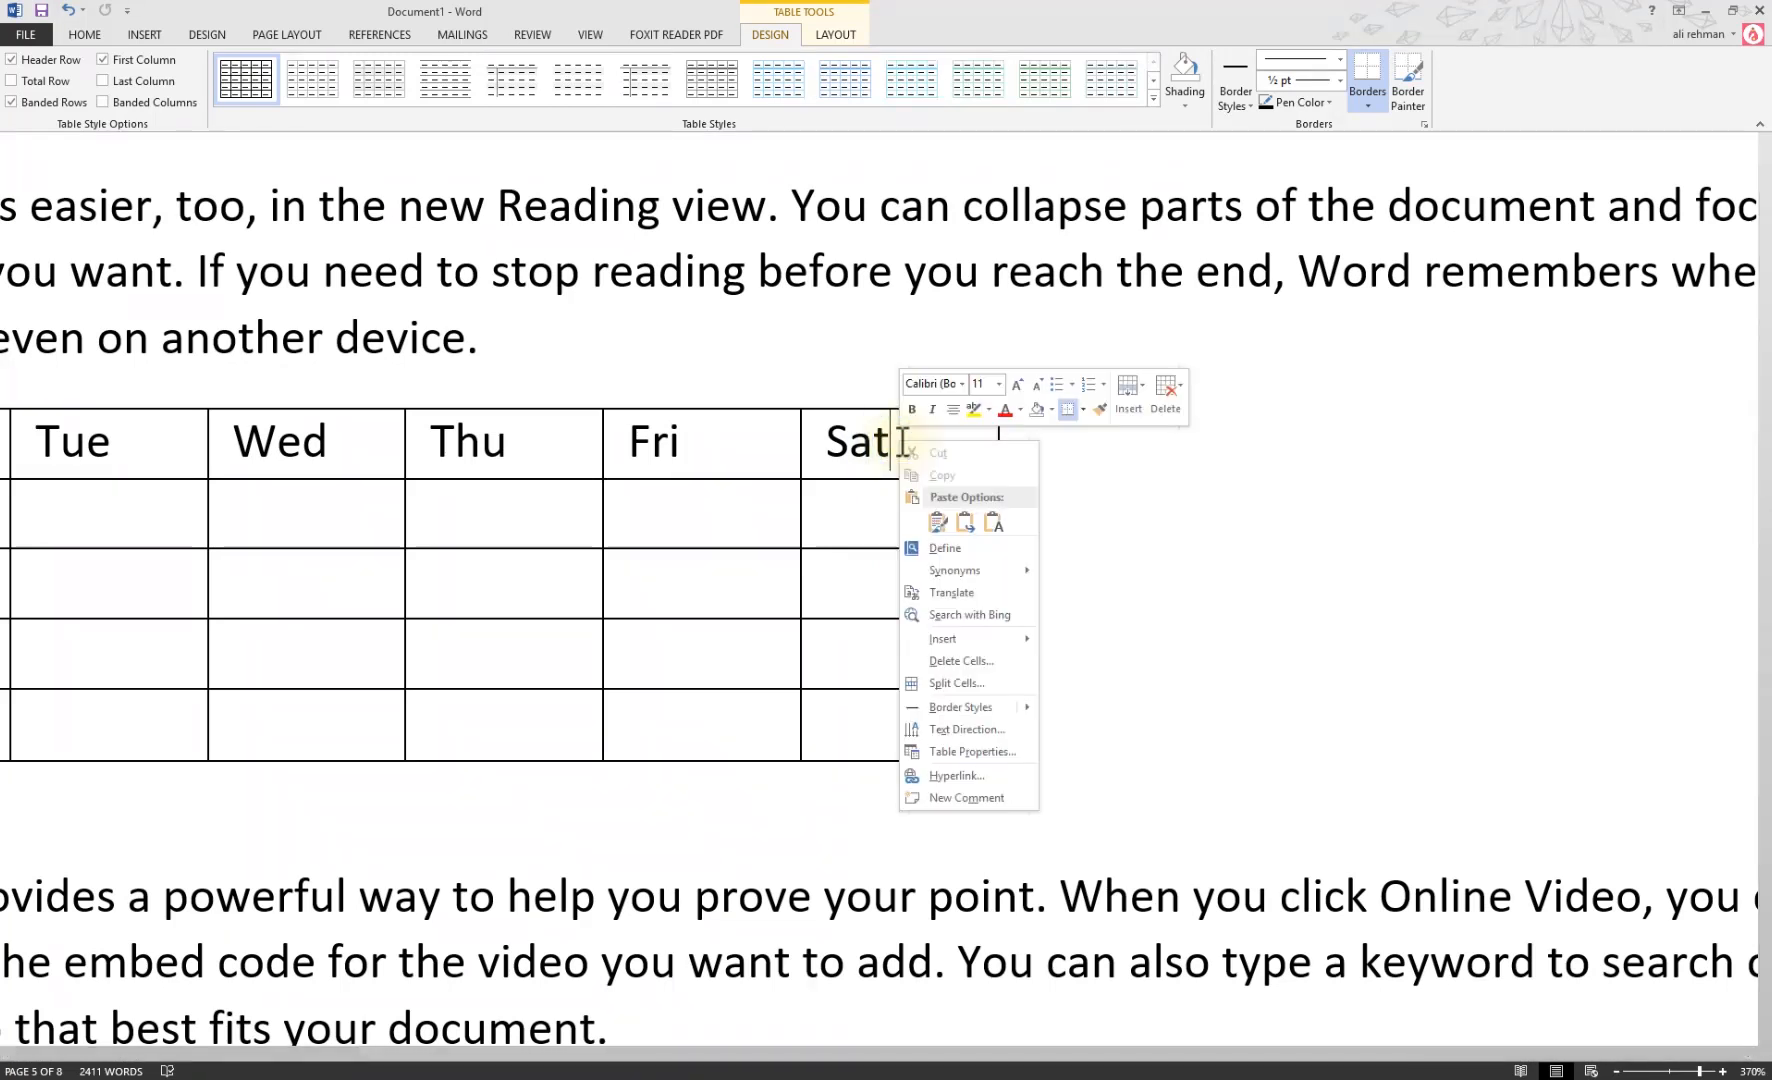
mouse_move(955, 642)
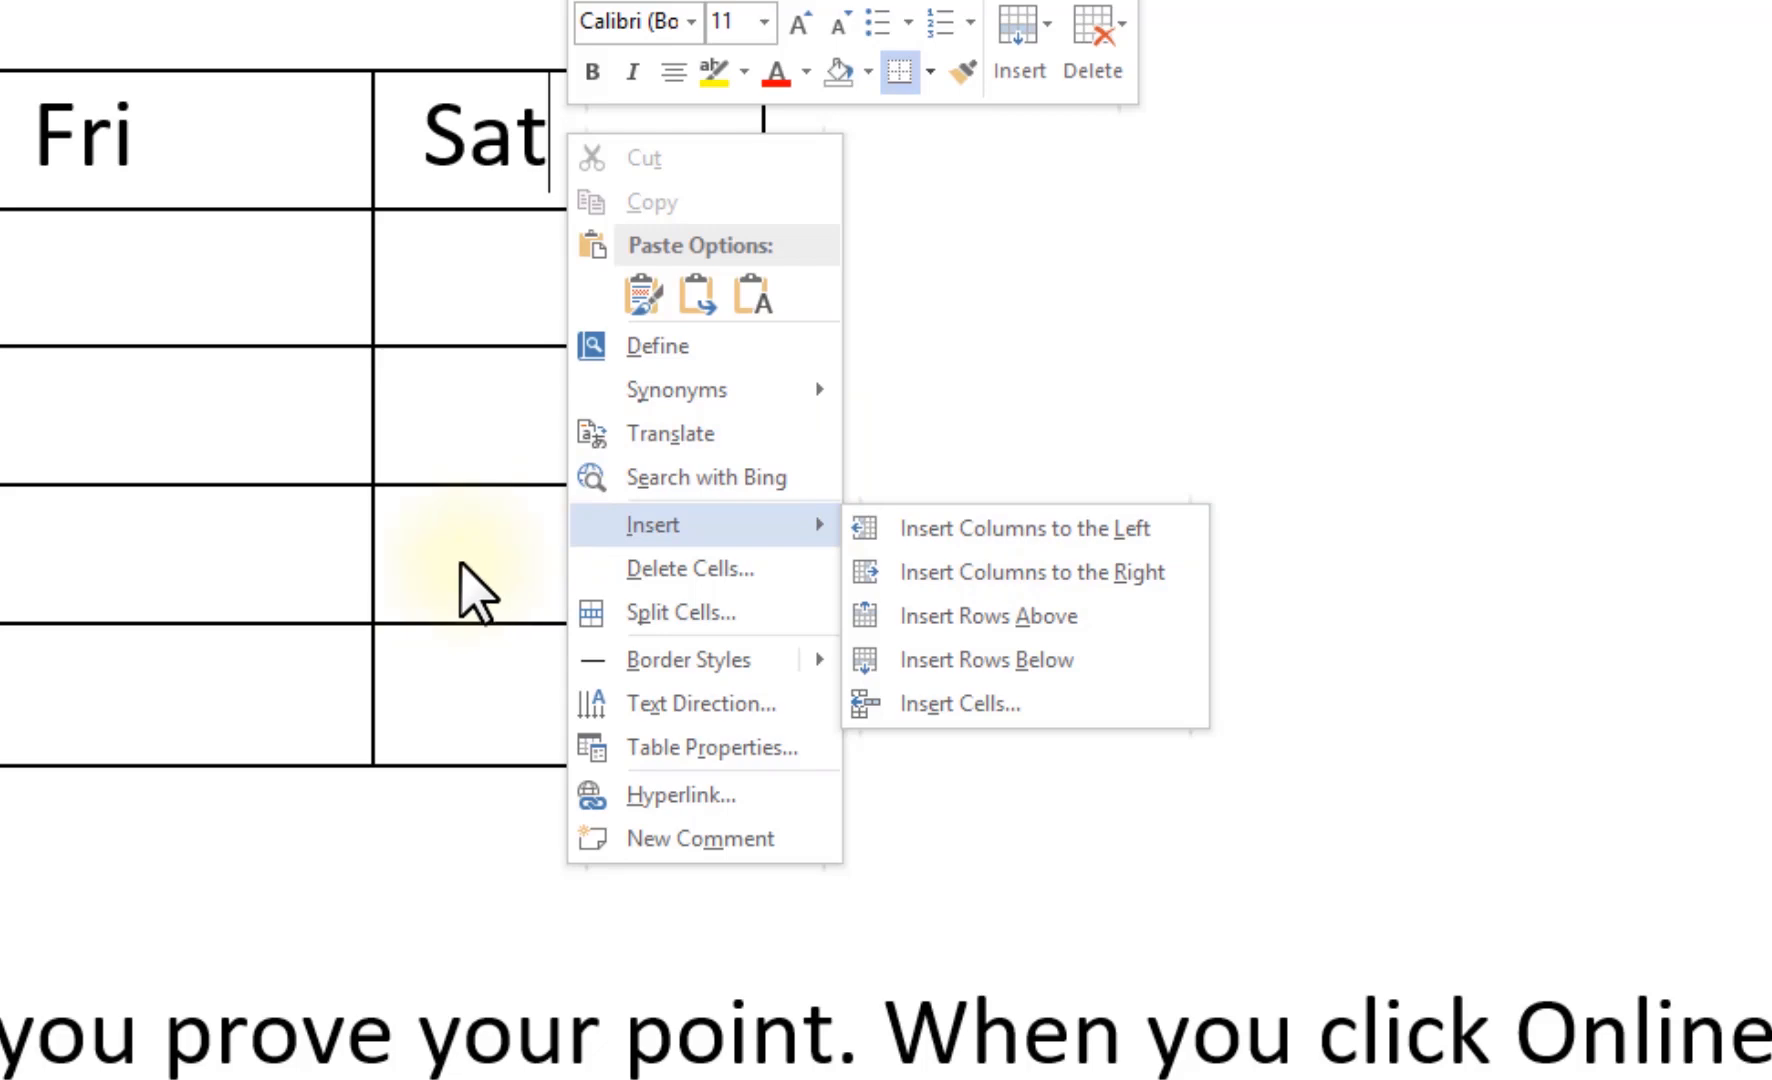
left_click(492, 115)
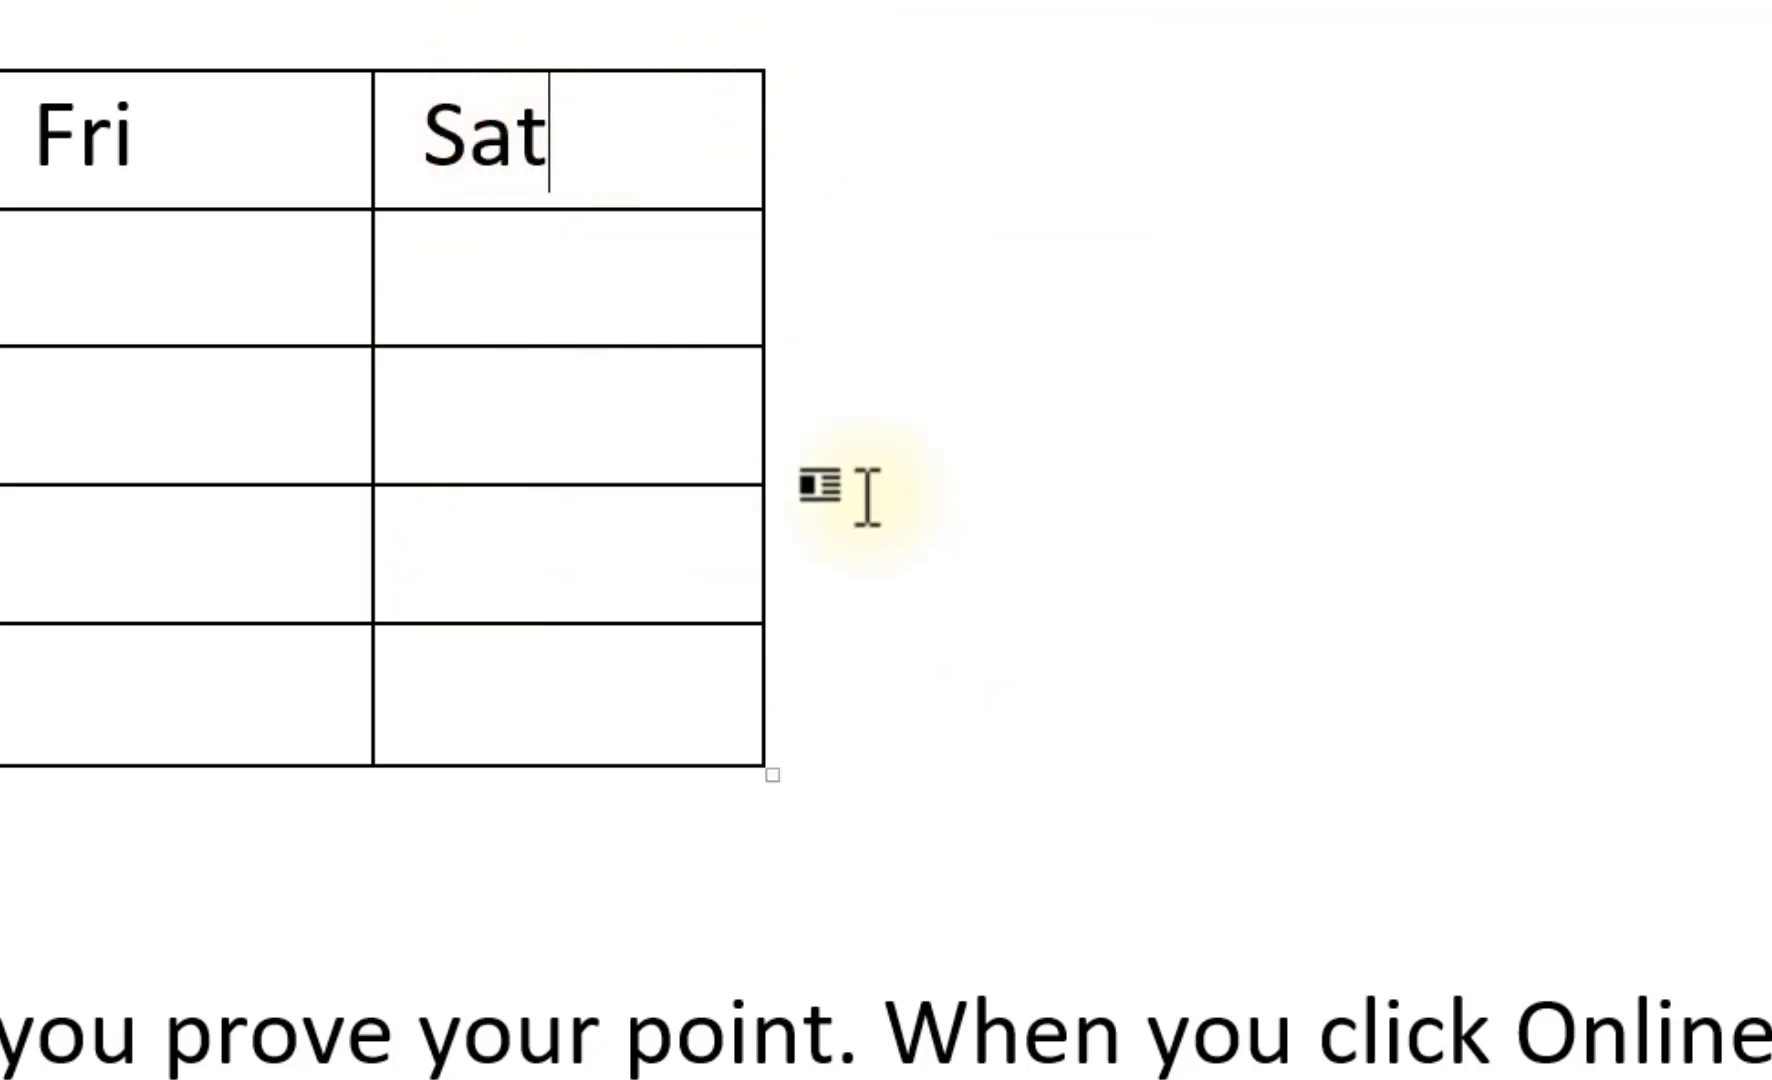
right_click(573, 150)
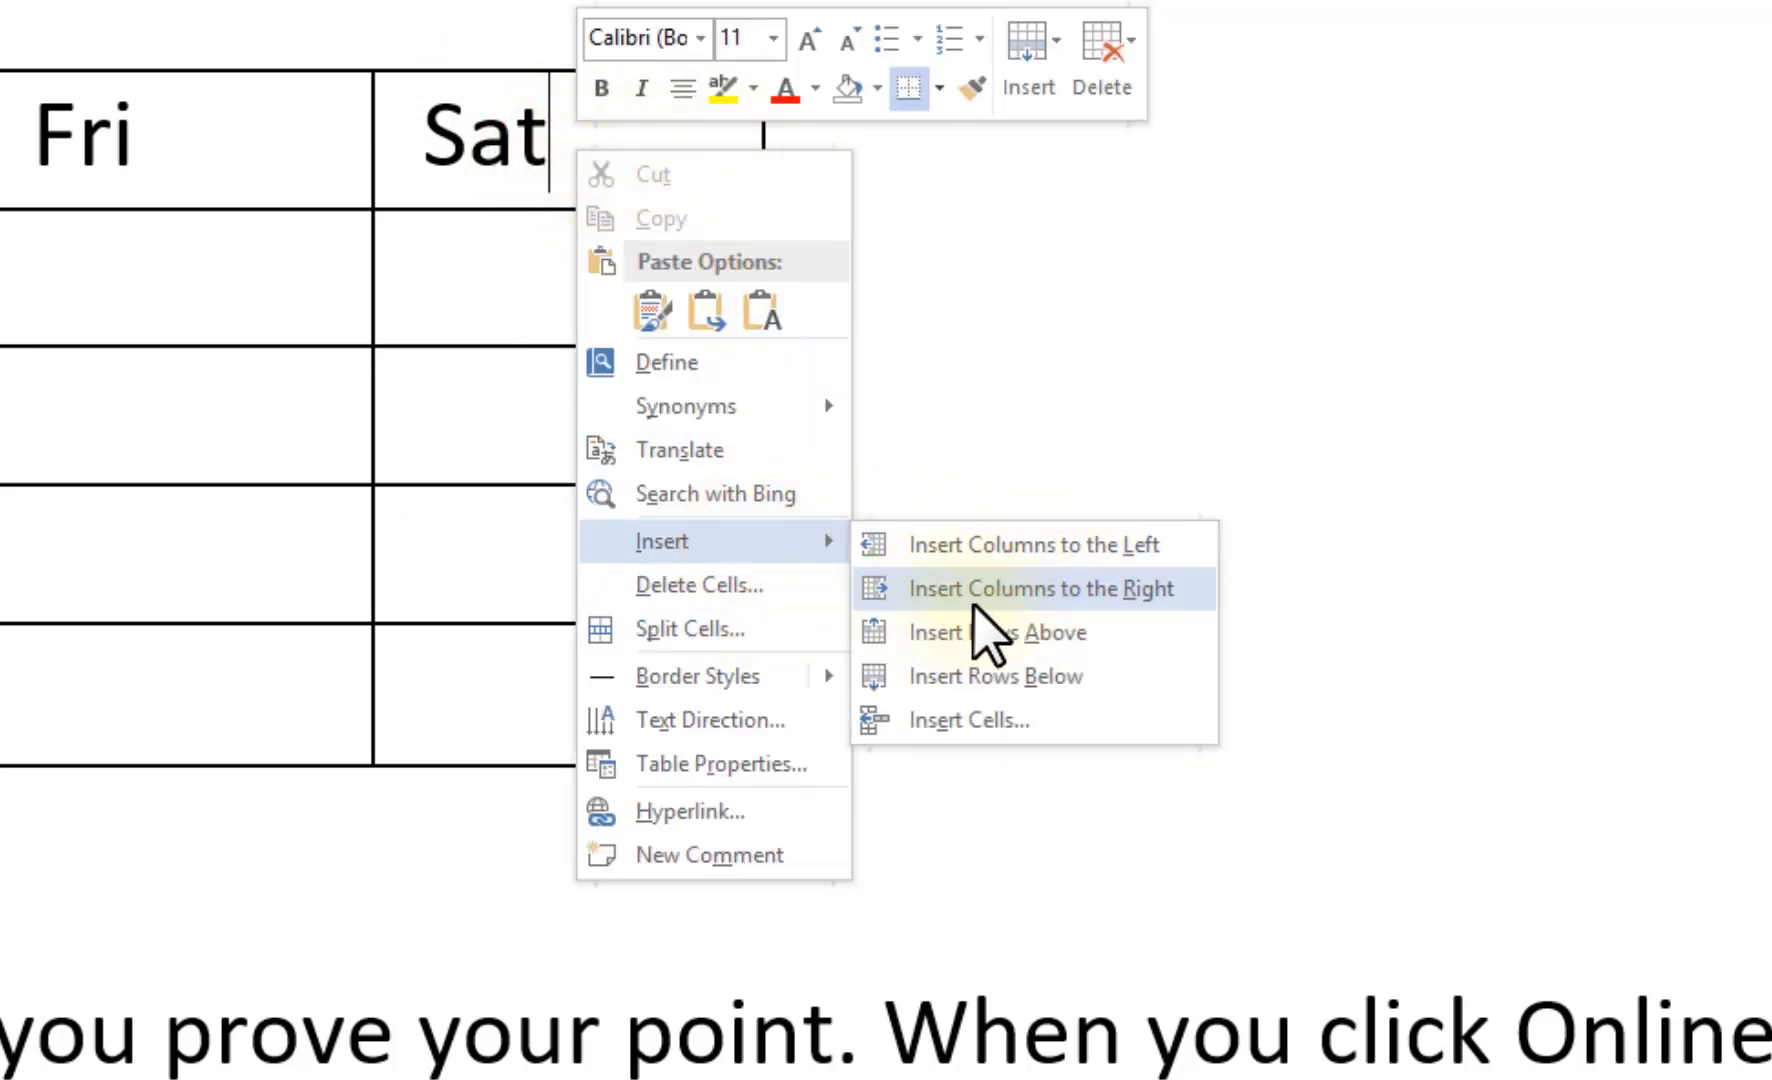
left_click(566, 141)
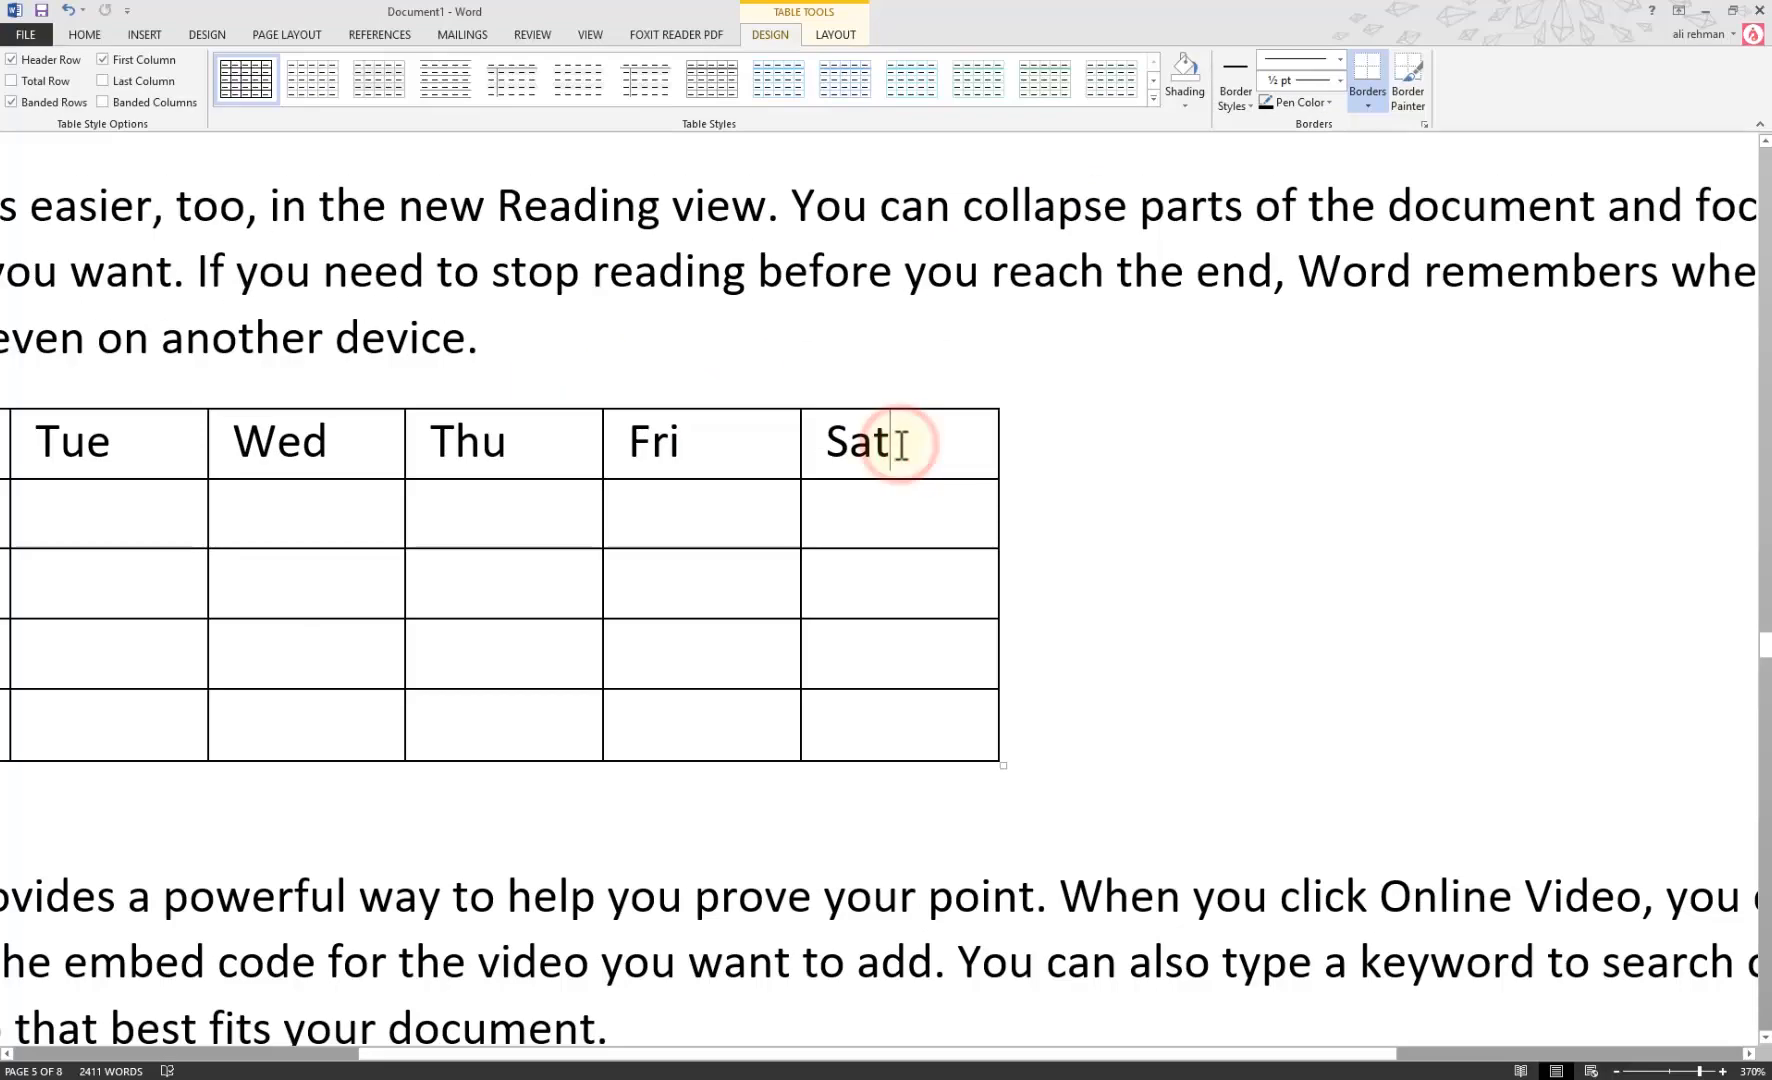
Add a column to the right of the Sat column and enter Sun as its heading
left_click(835, 34)
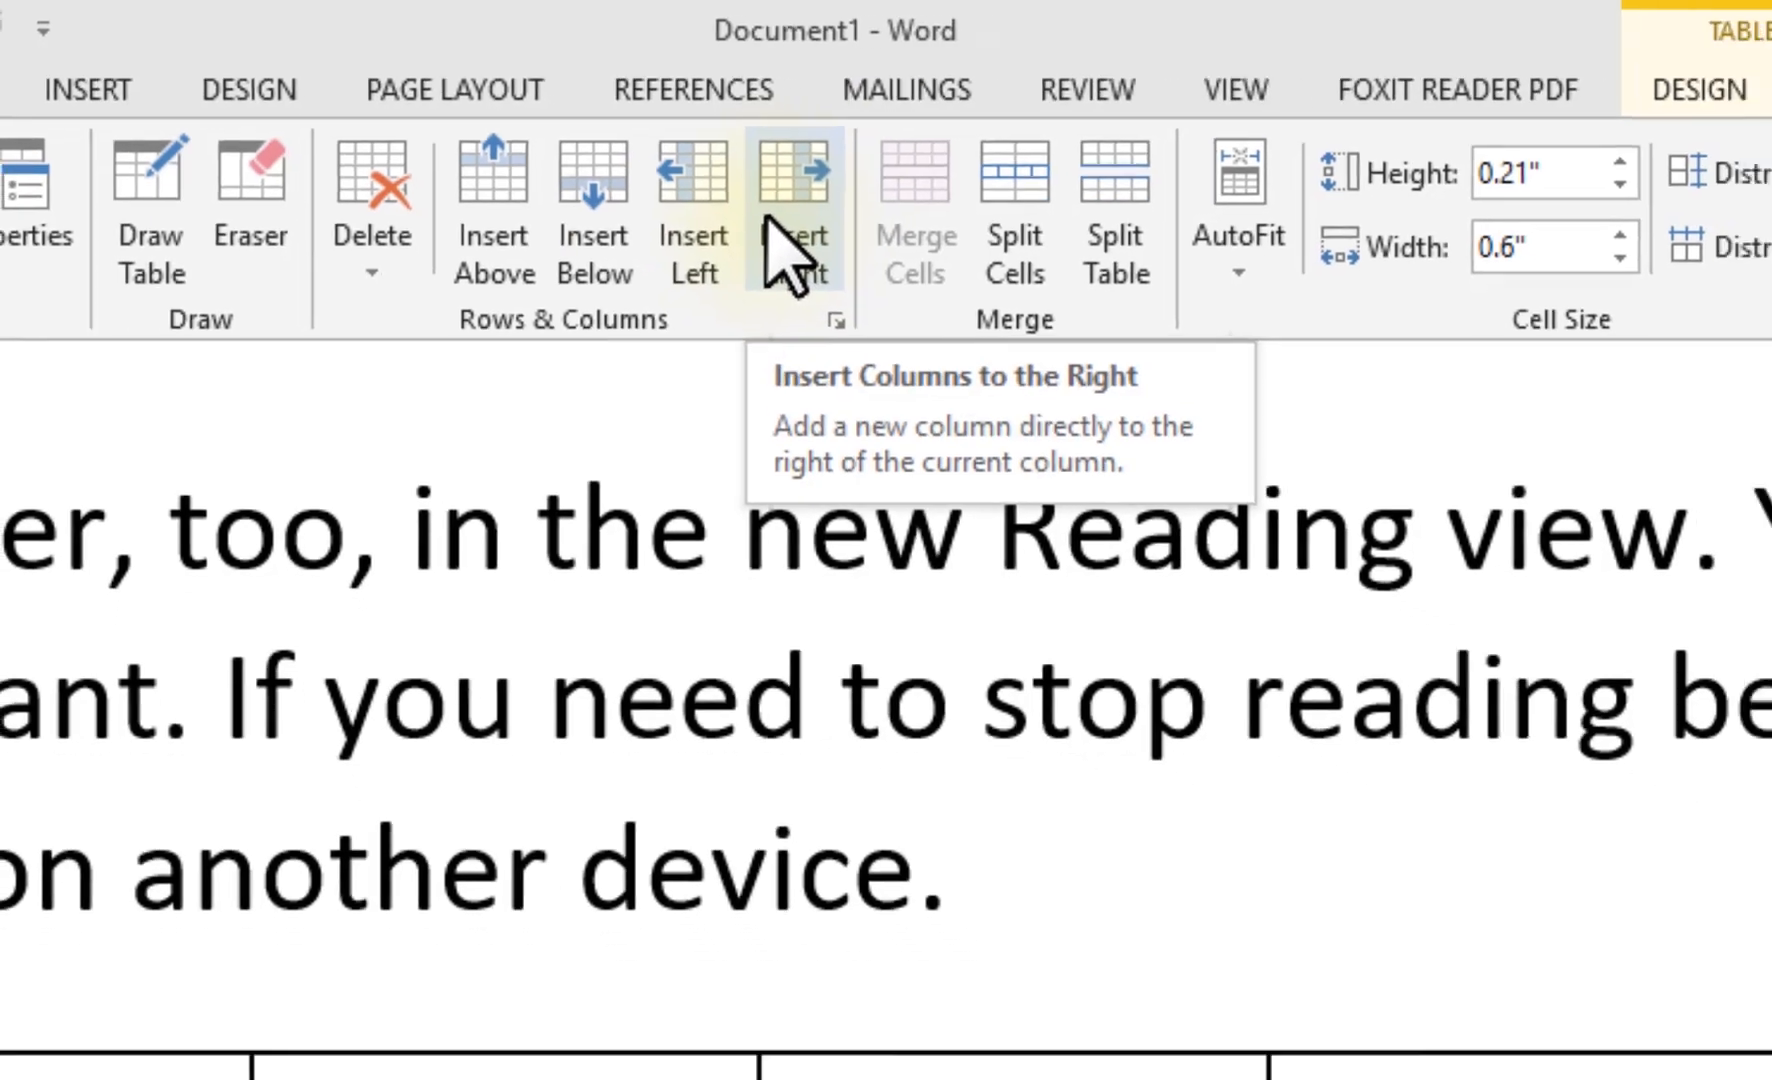
left_click(800, 245)
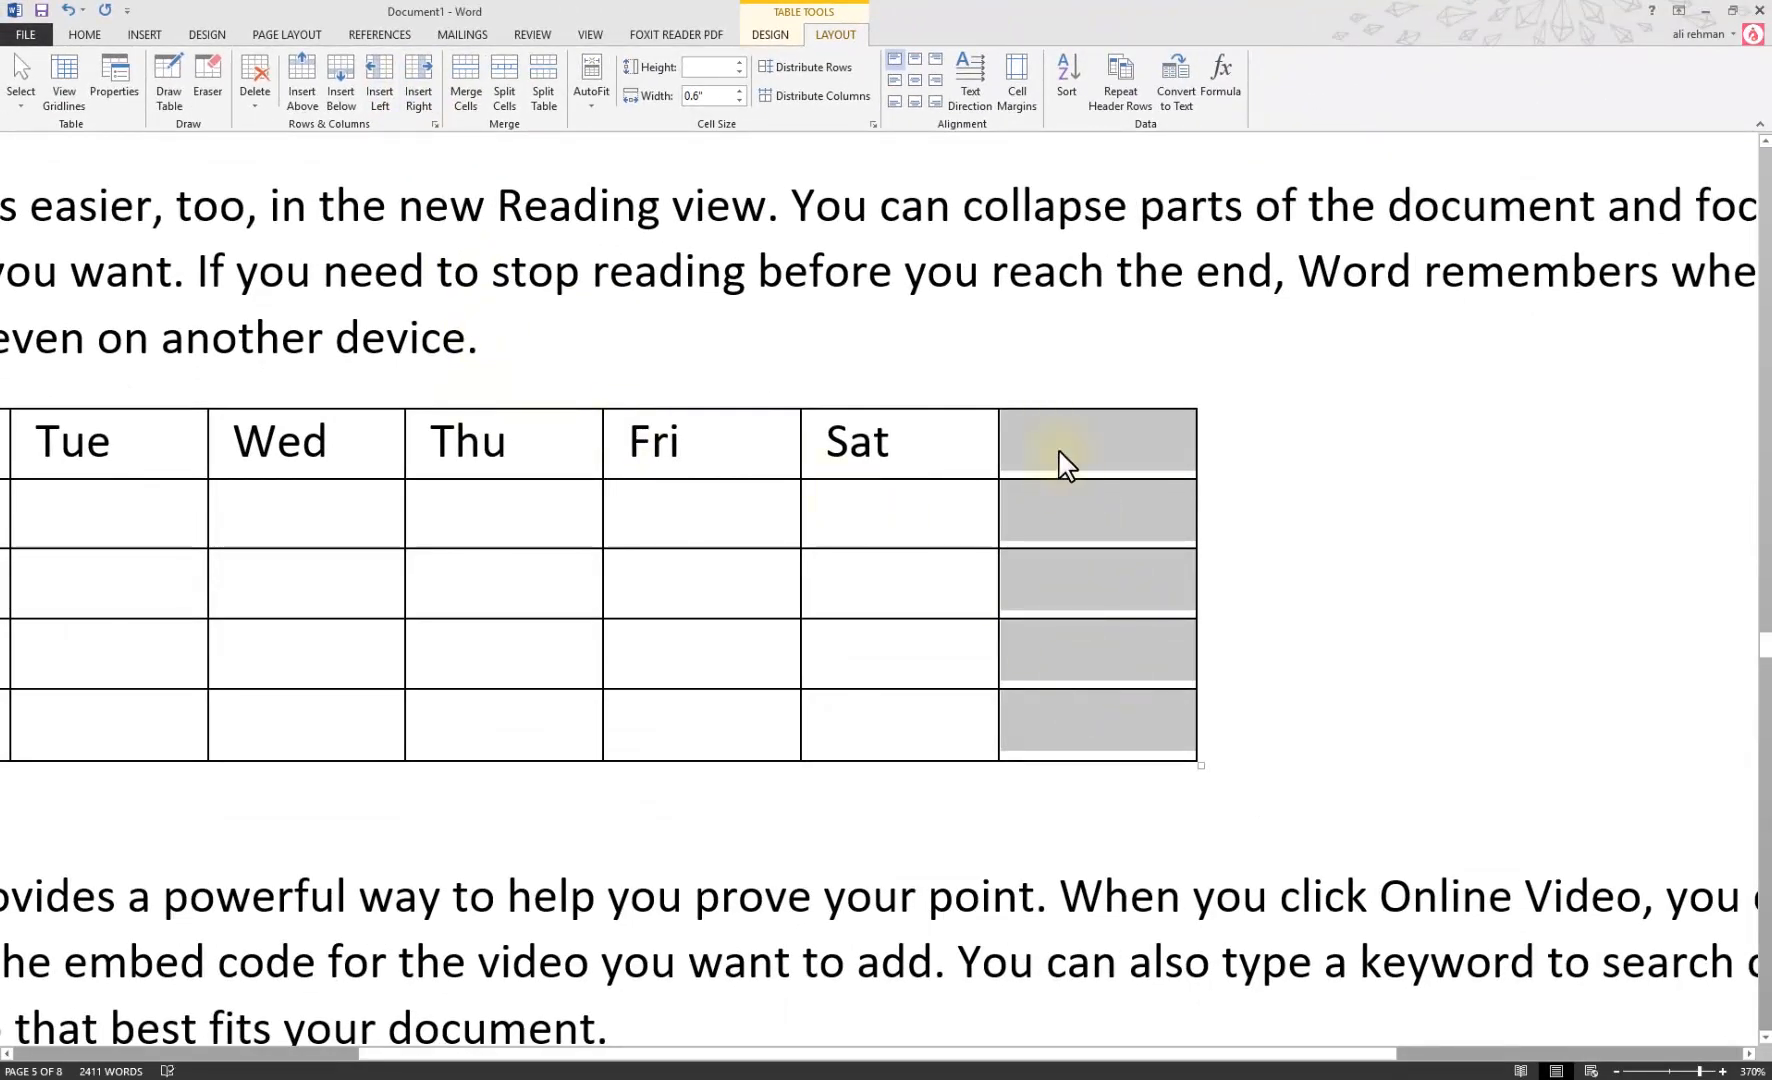
left_click(1065, 463)
type("Sun")
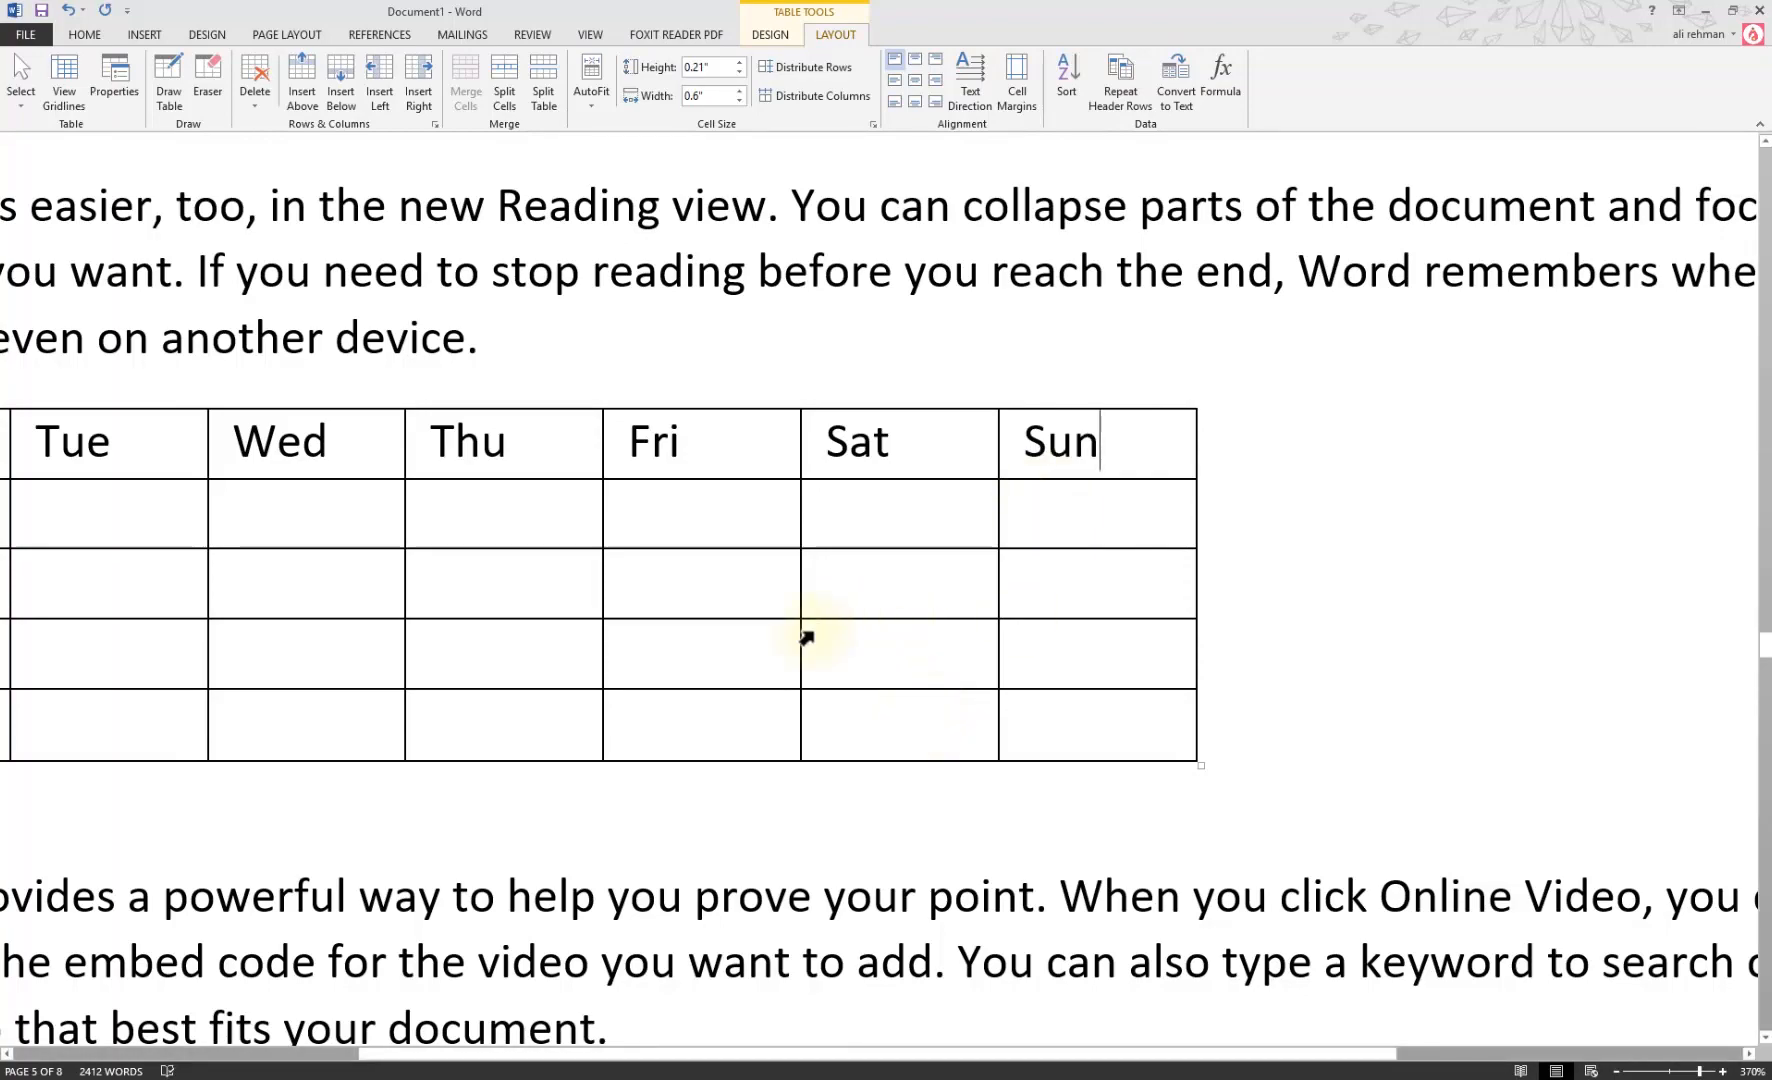
Enlarge the whole seven-column table until it spans almost the full width of the body text
scroll(808, 637, "down", 10, "ctrl")
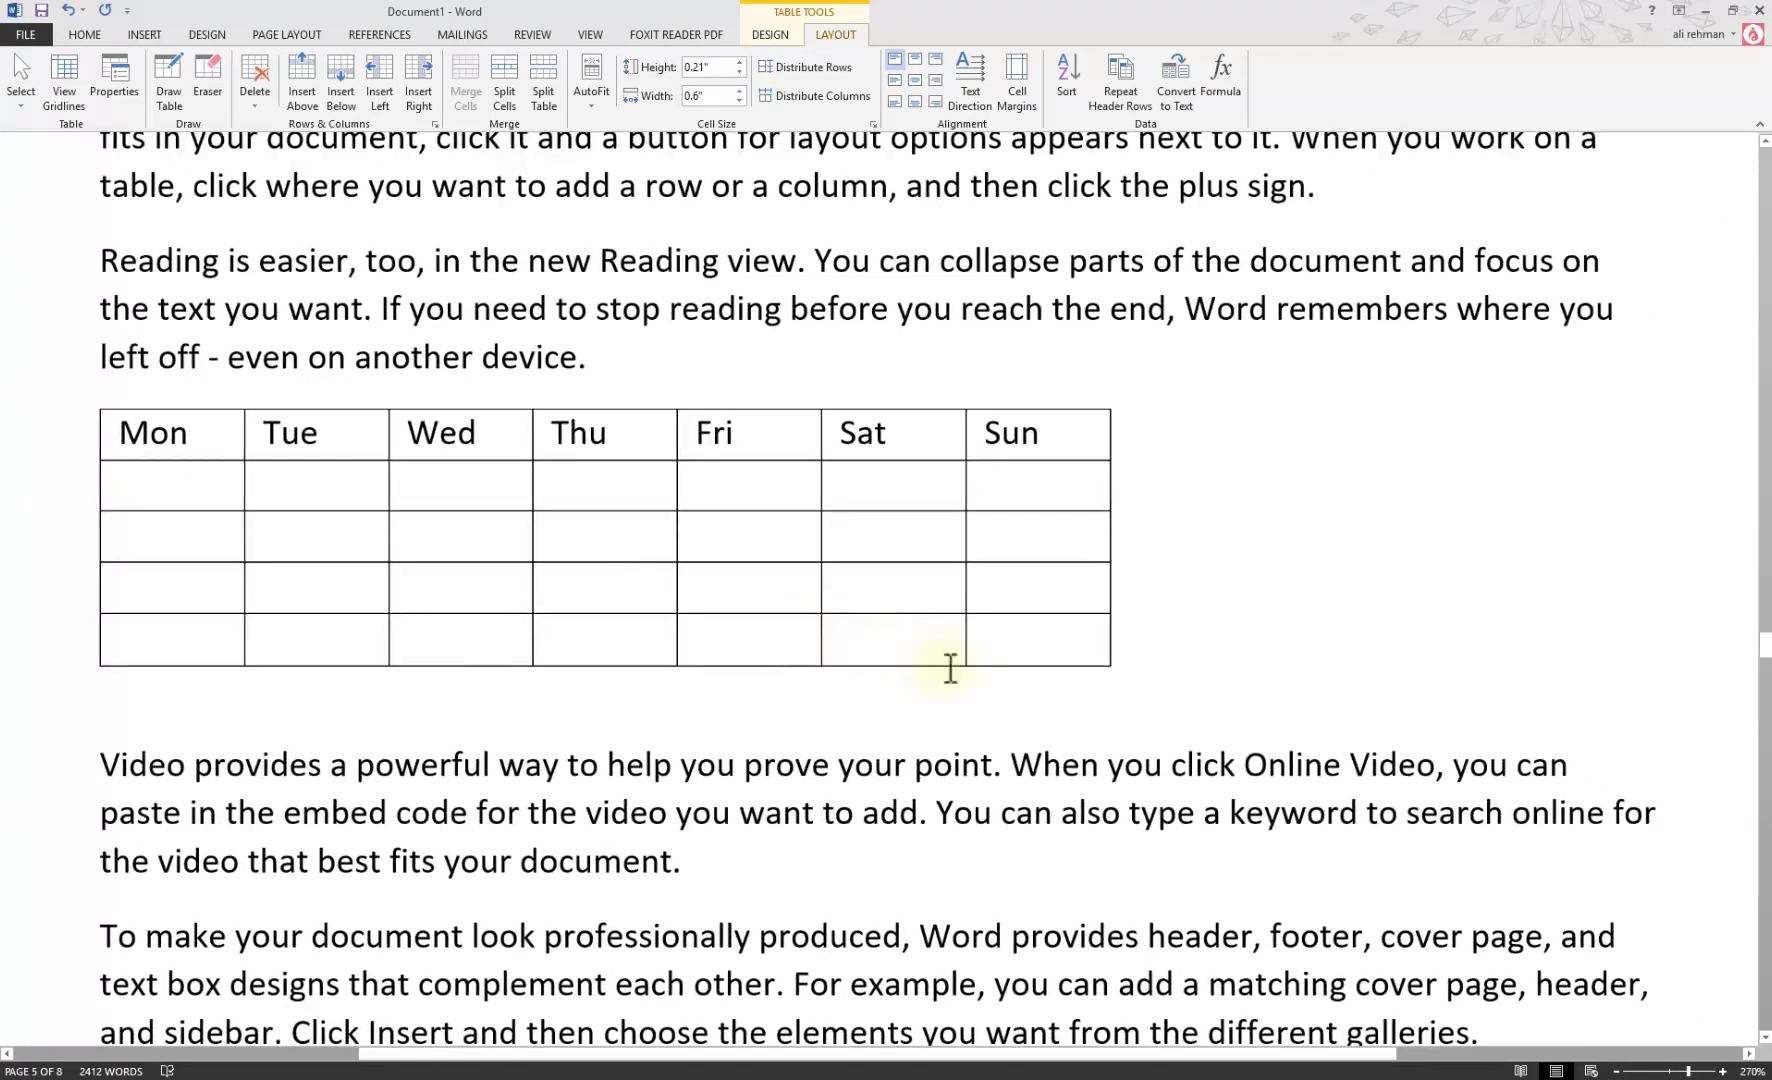
left_click(1084, 643)
left_click_drag(1109, 672, 1607, 689)
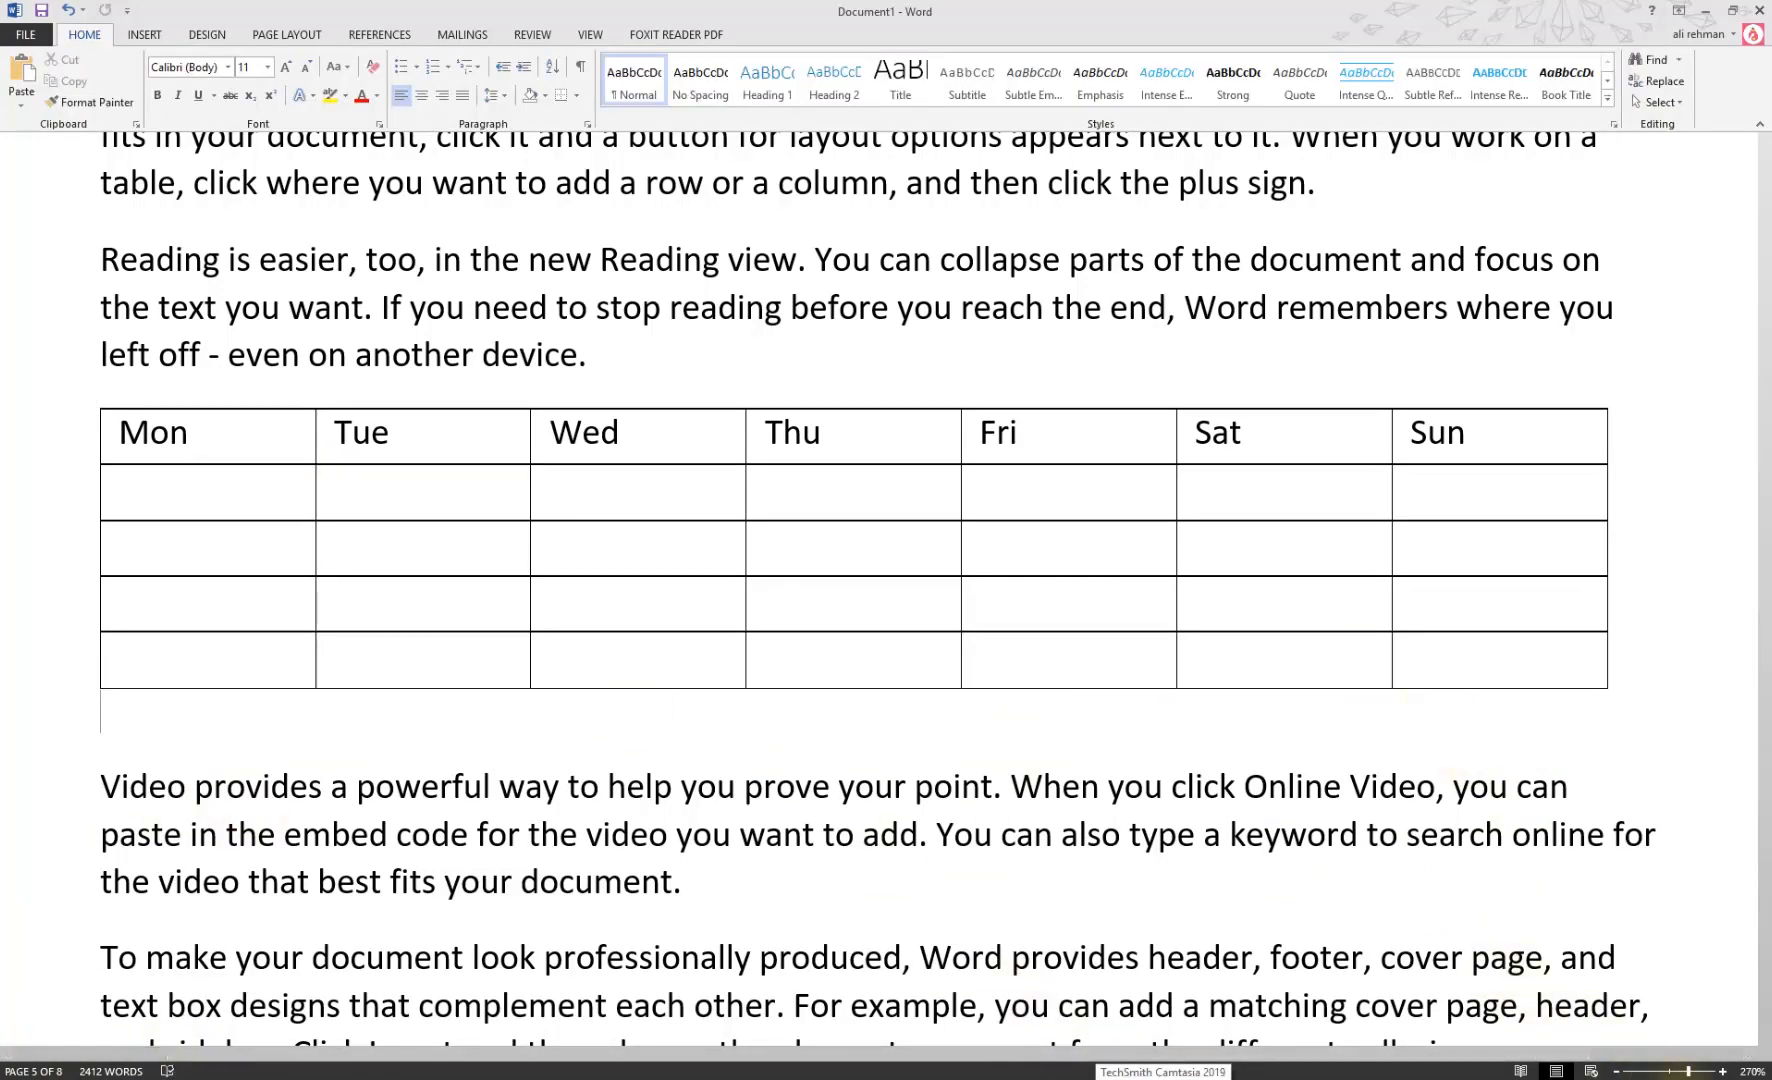
Check in the system calendar which weekday 1 February 2020 falls on
left_click(1675, 1070)
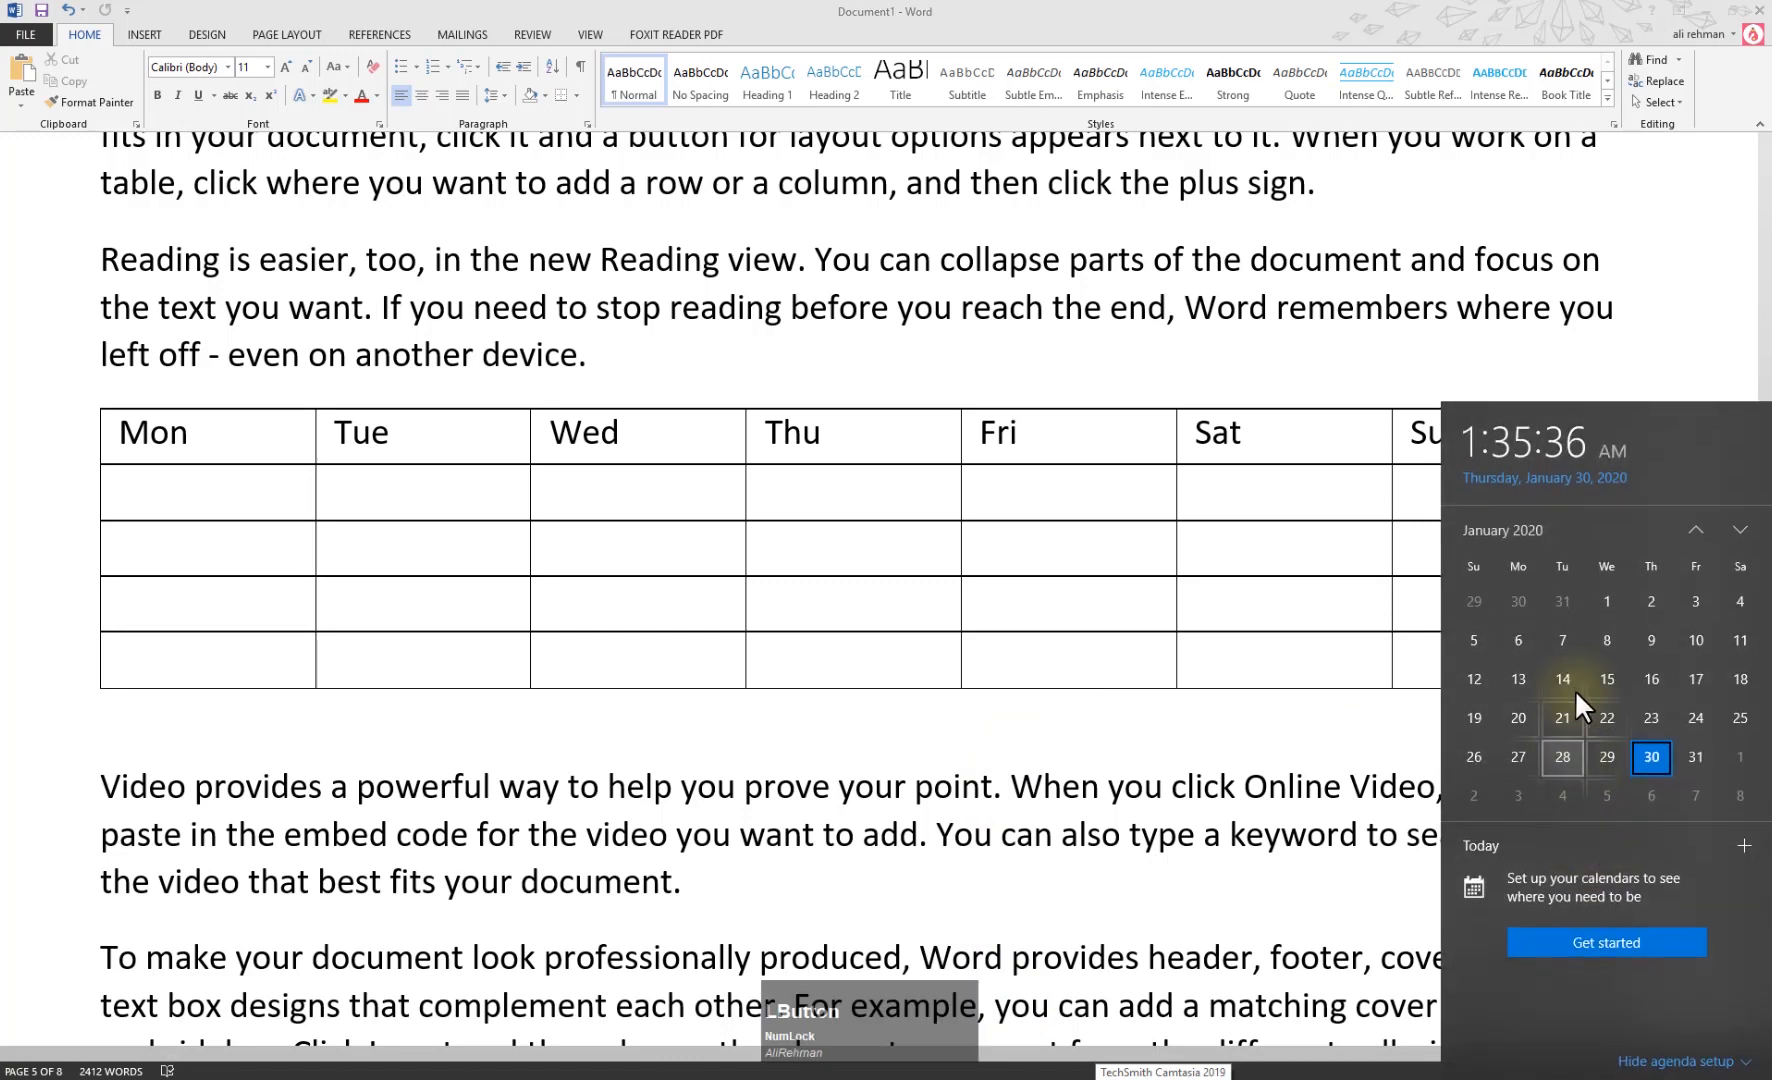
left_click(1740, 530)
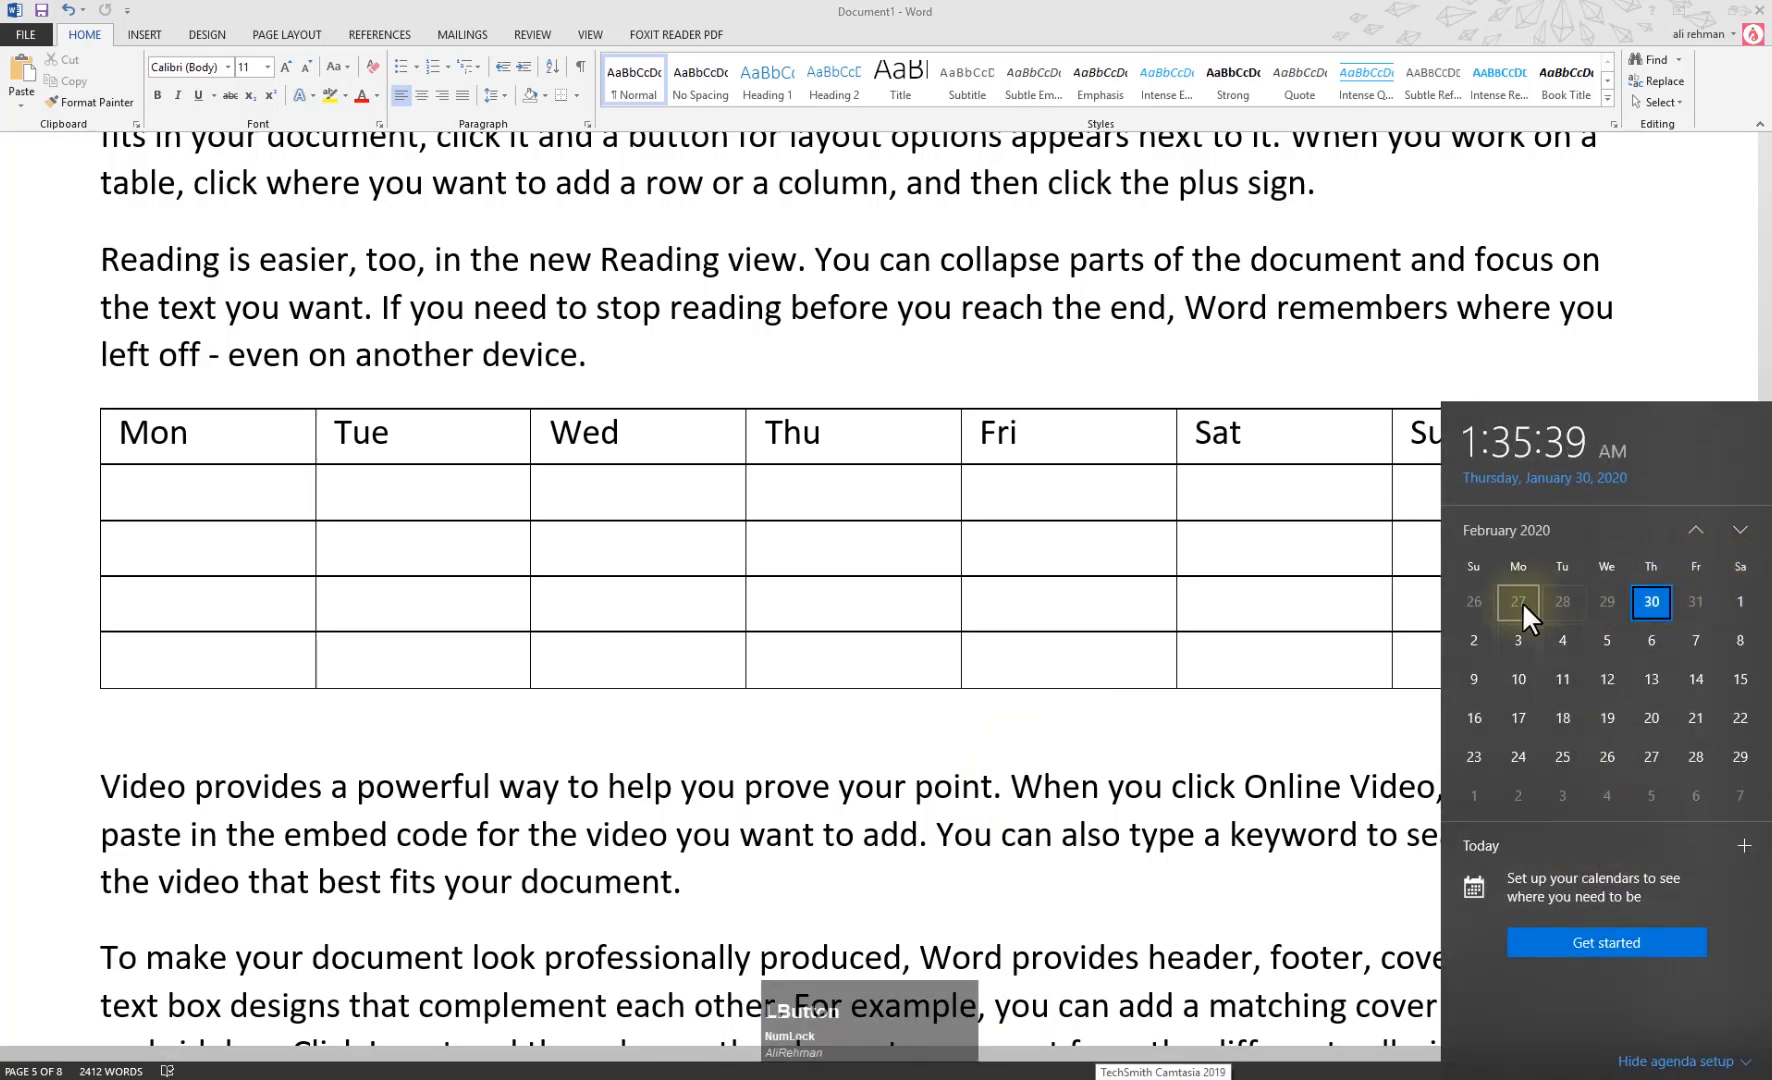
left_click(1738, 603)
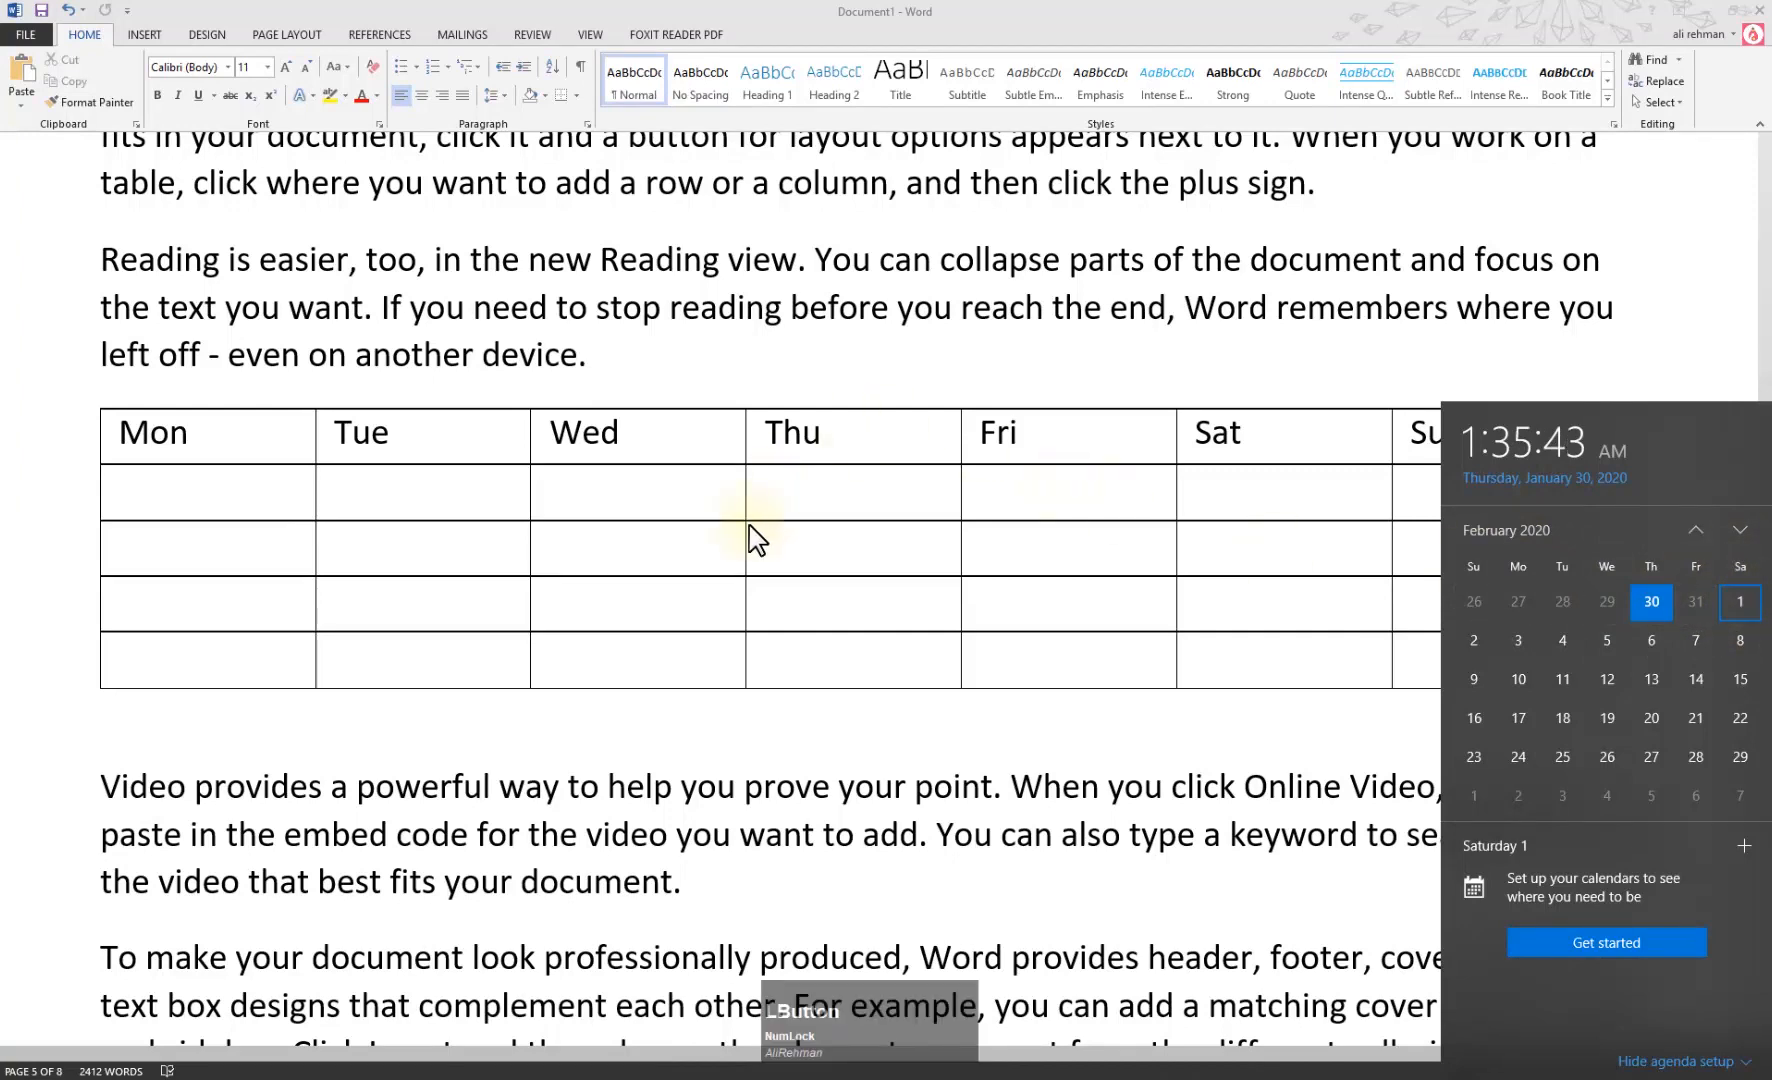
Fill the table with consecutive dates, from 1 under Sat in the second row to 23 under Sun in the last row
left_click(941, 467)
left_click(1234, 483)
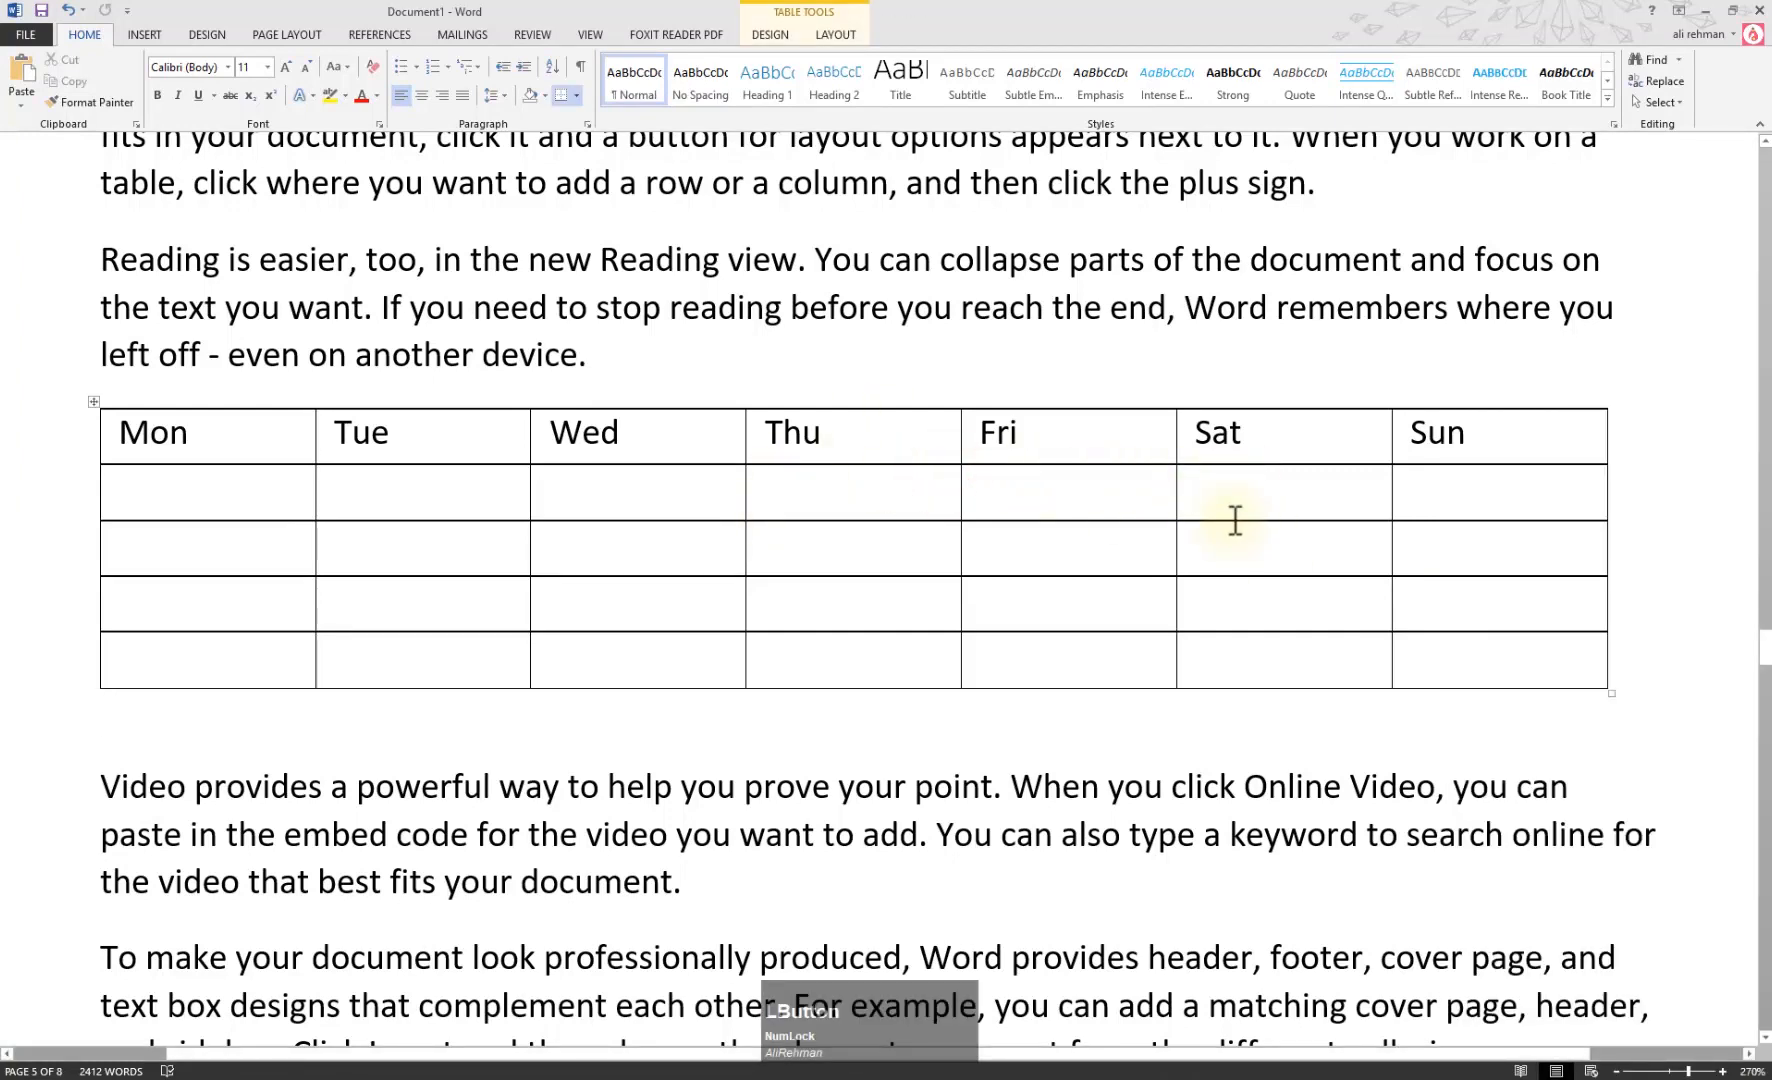
type("1")
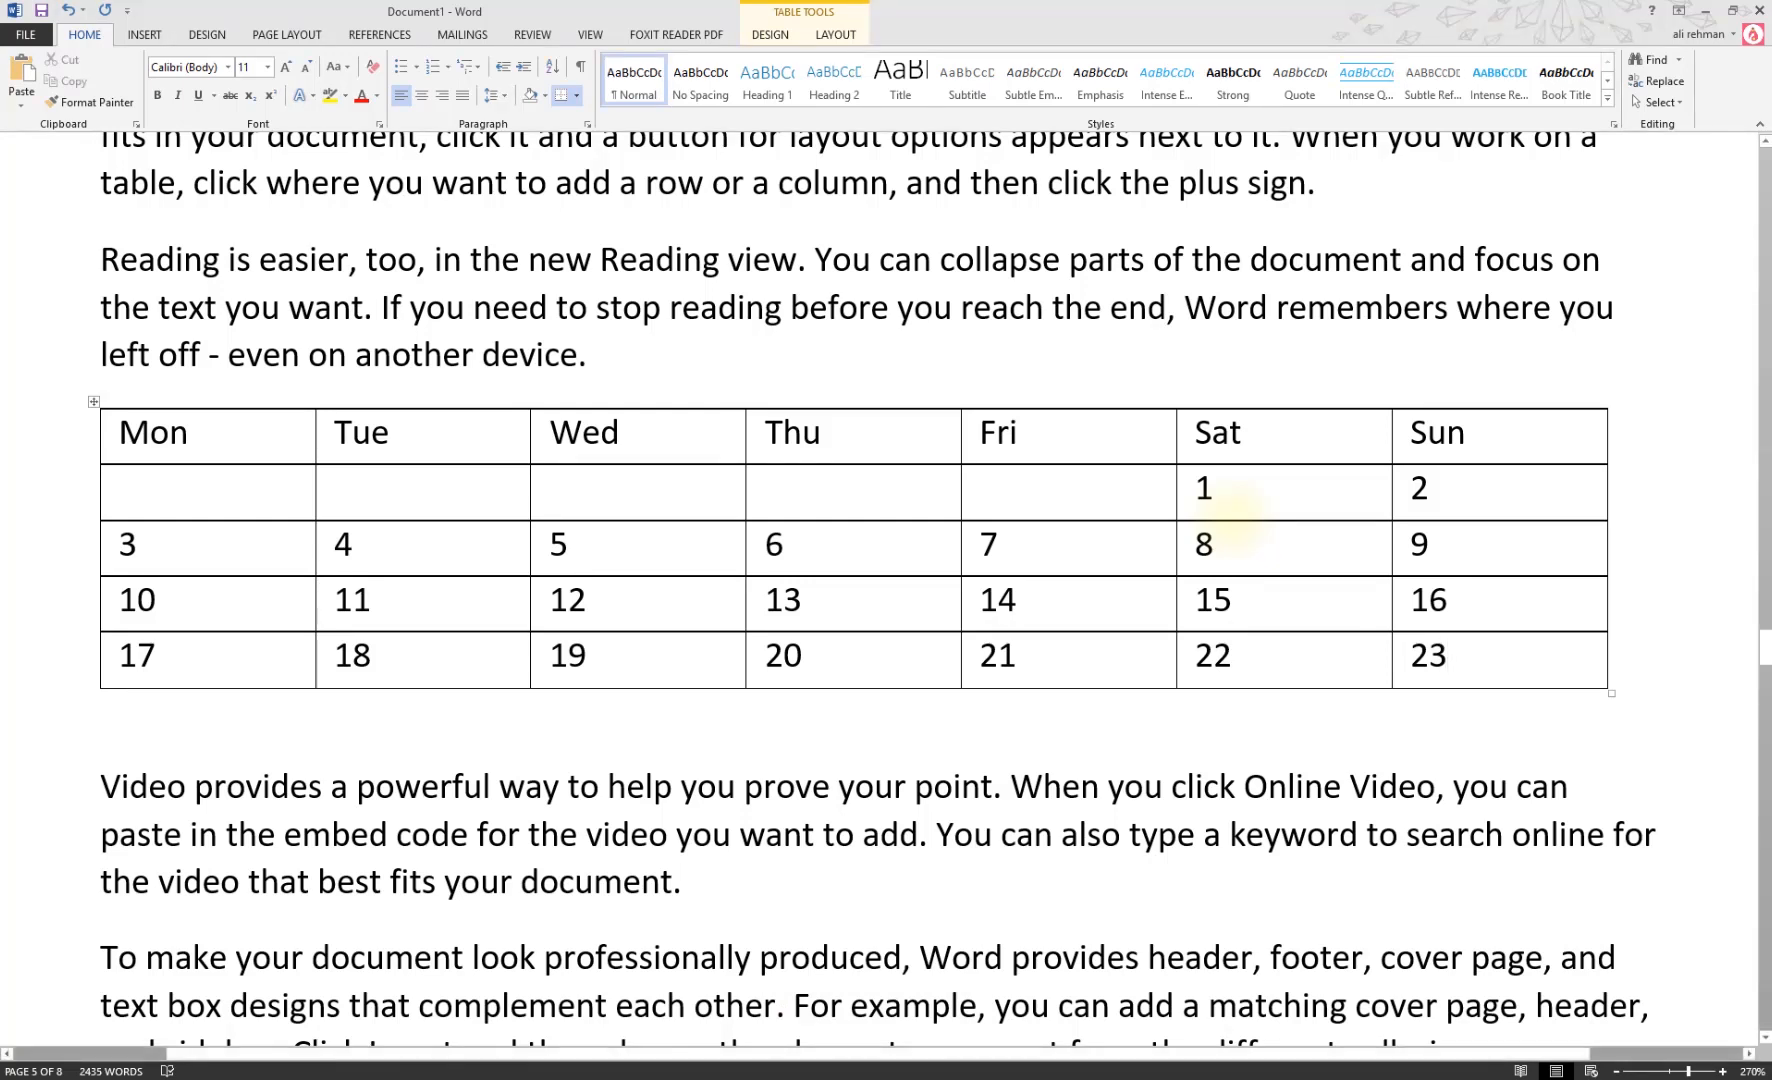
left_click(1514, 677)
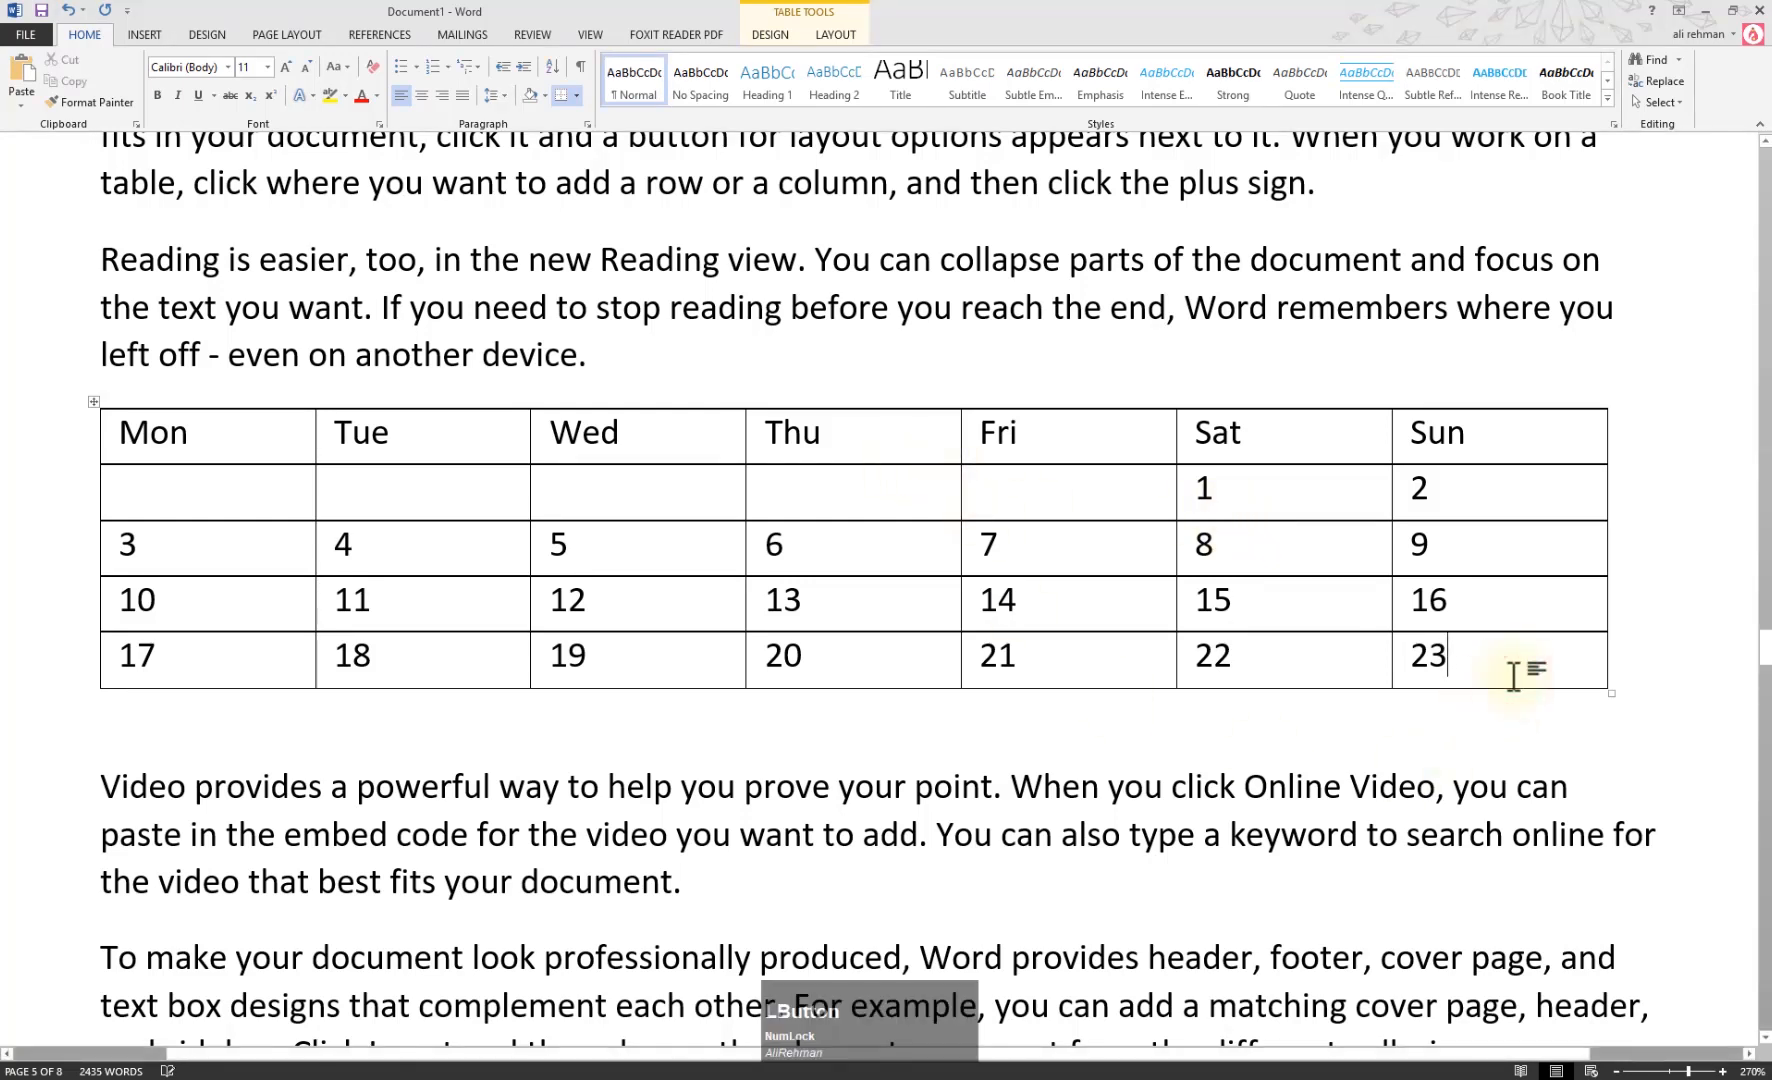
right_click(1481, 663)
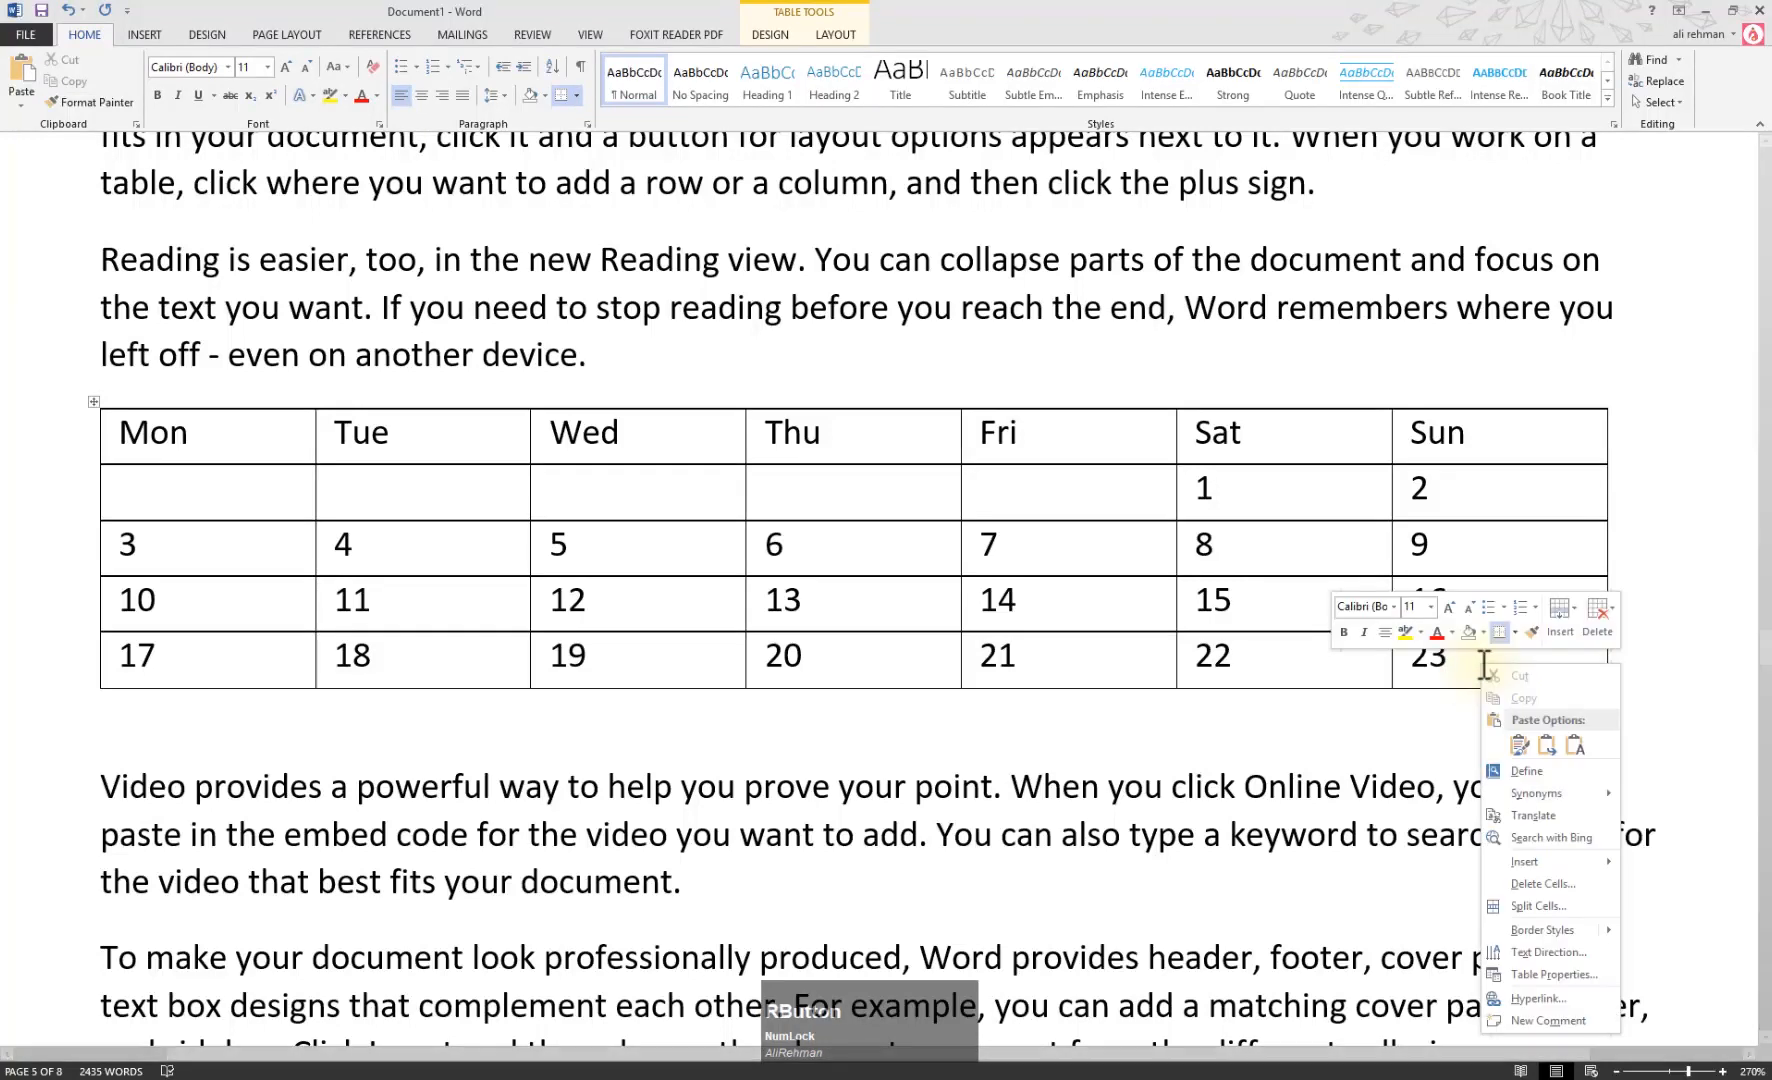
left_click(1566, 866)
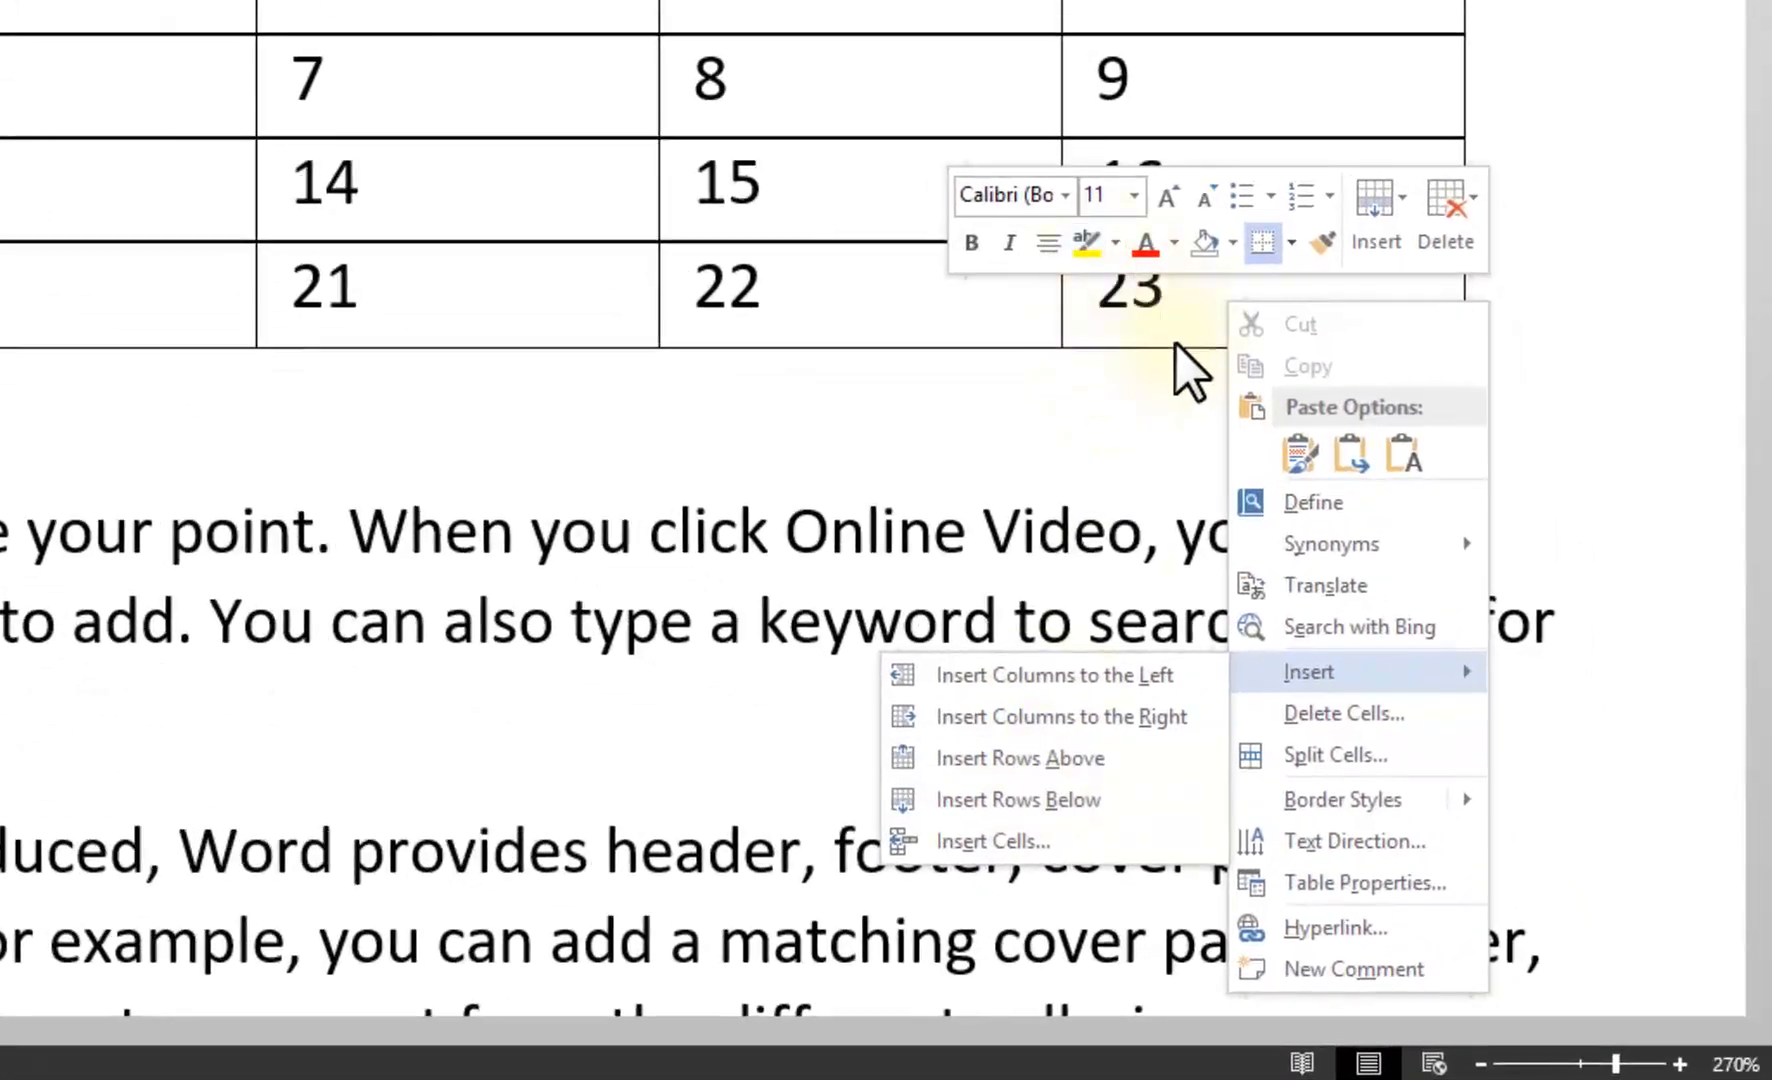
left_click(1459, 669)
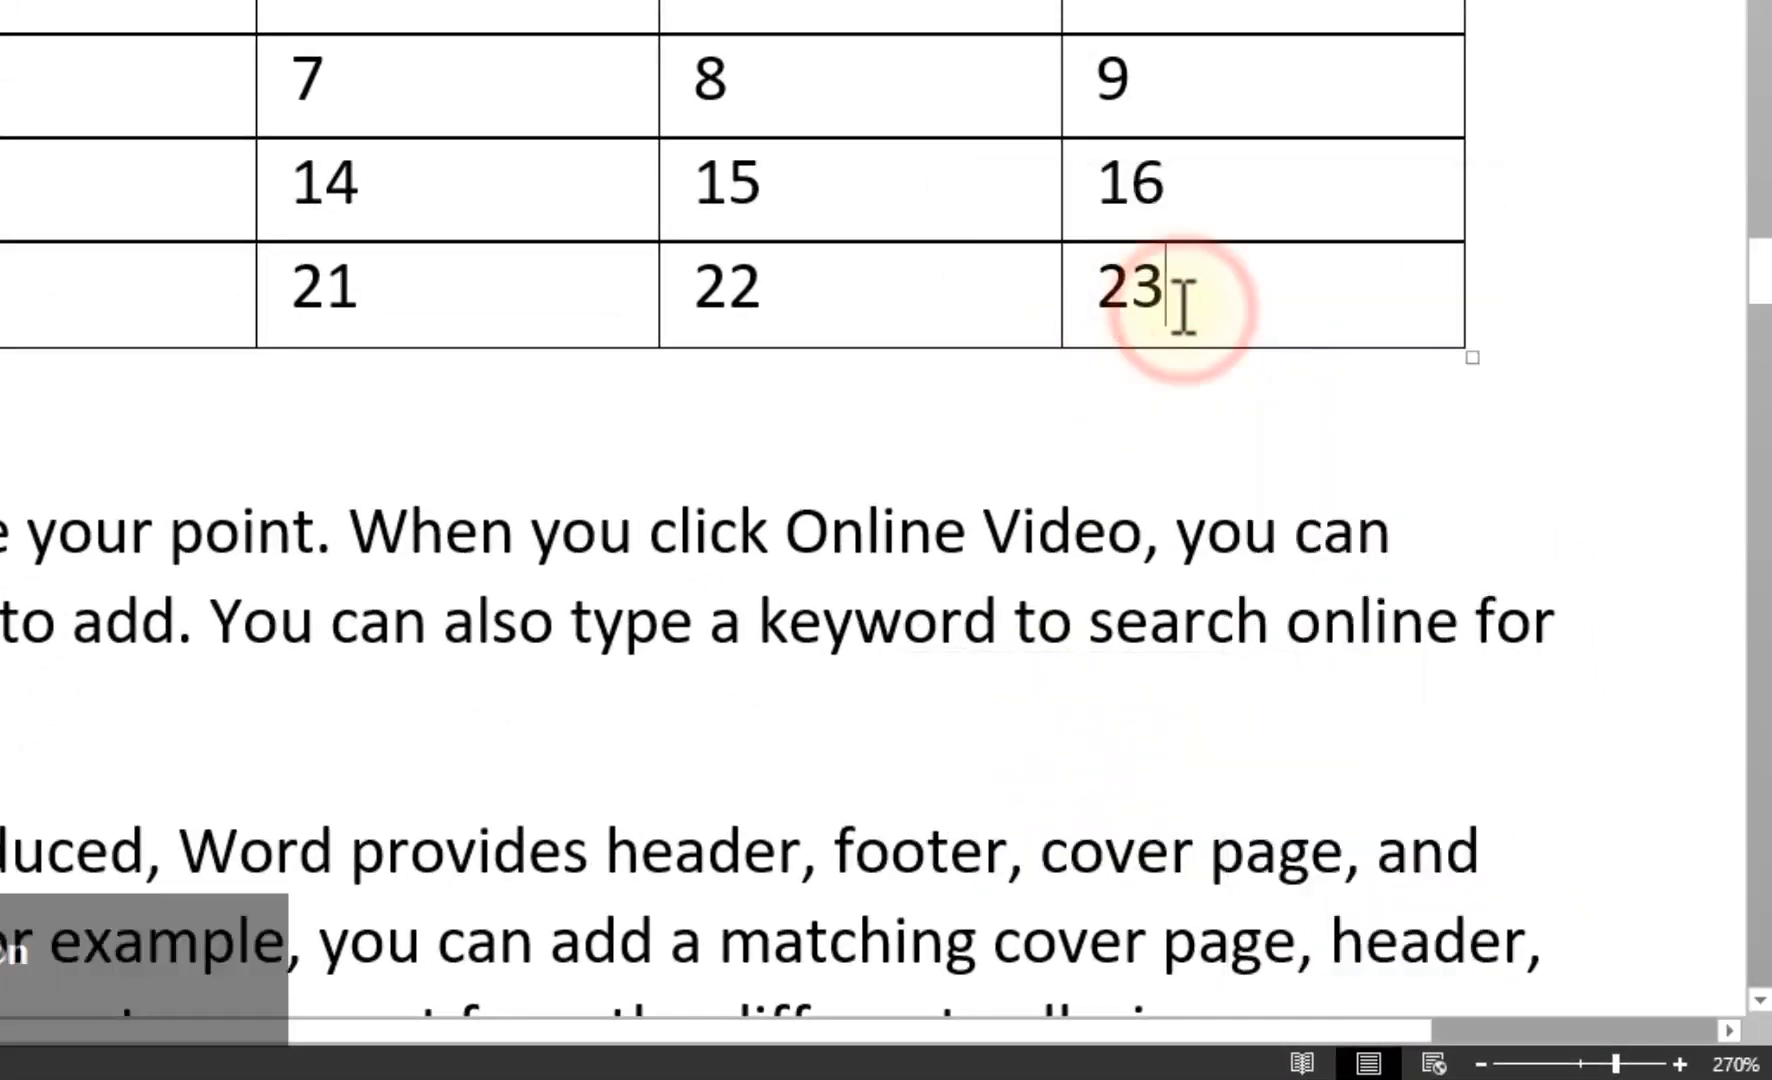
scroll(1333, 368, "up", 5)
left_click_drag(1045, 1032, 1710, 1032)
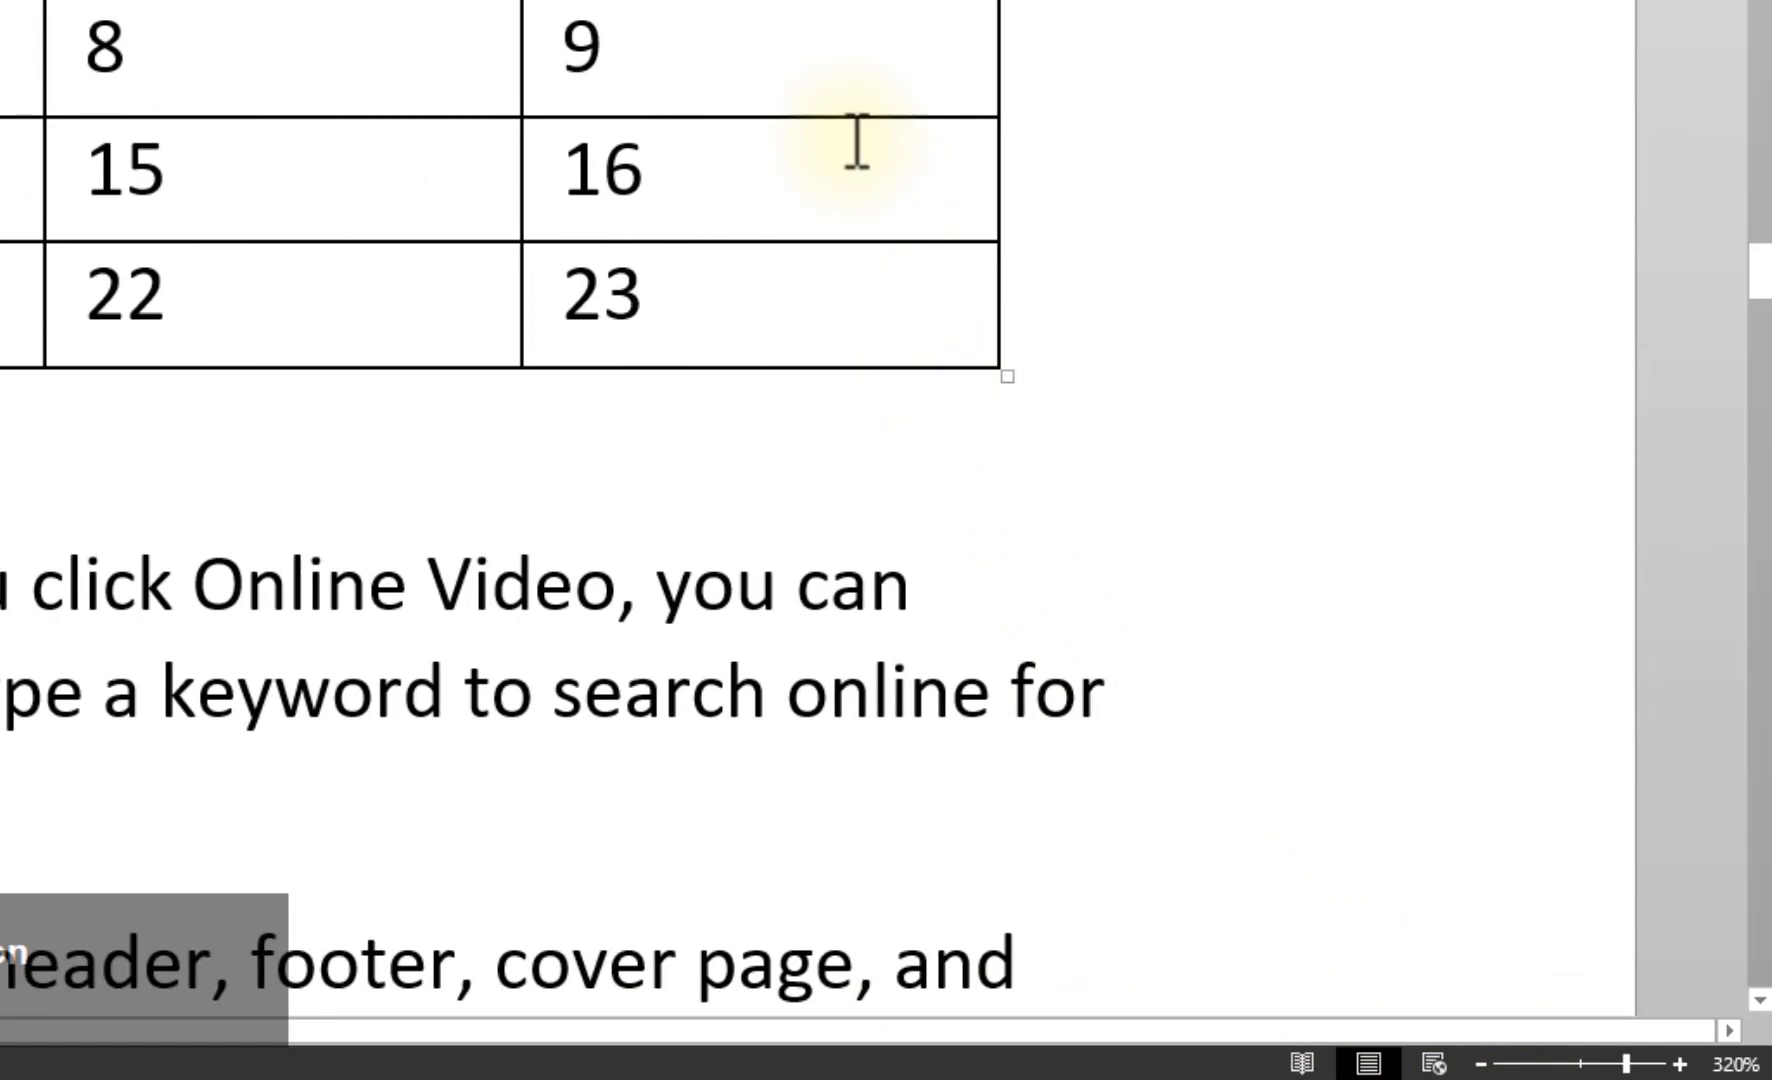
Insert an empty row below the table's last row, and undo the insertion
right_click(679, 314)
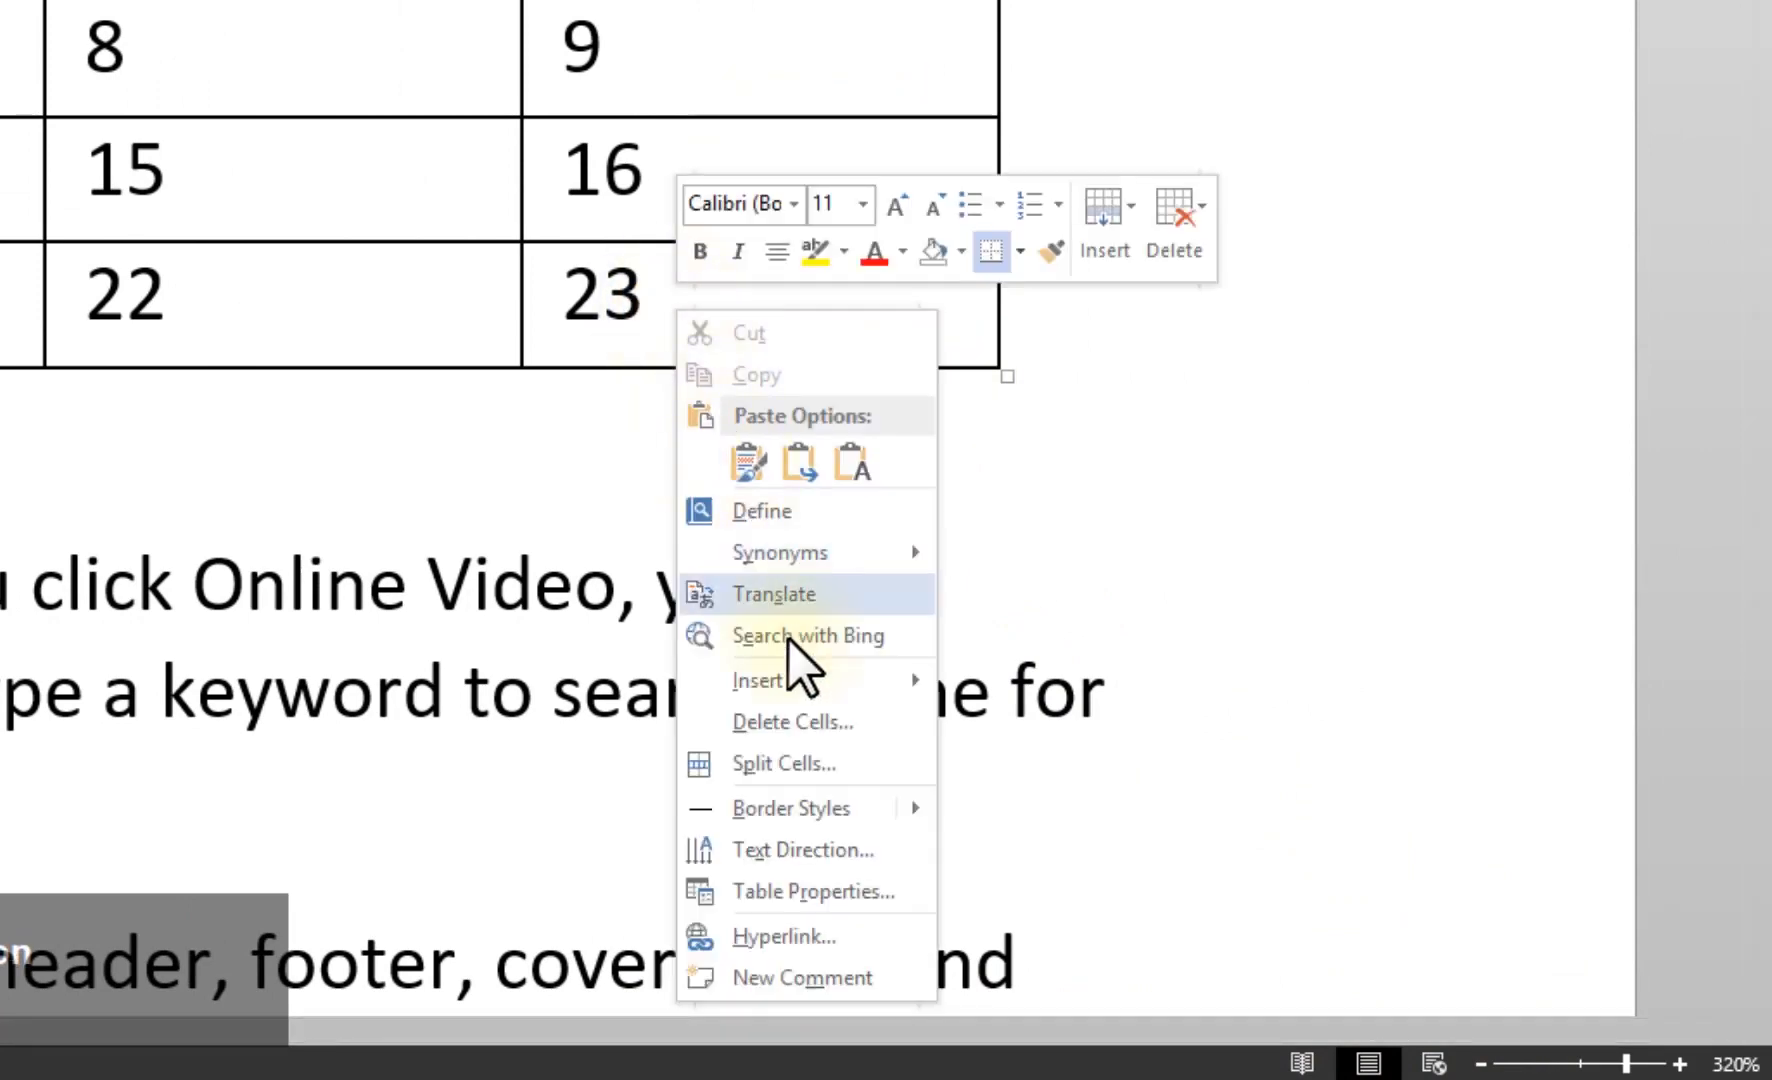
mouse_move(810, 678)
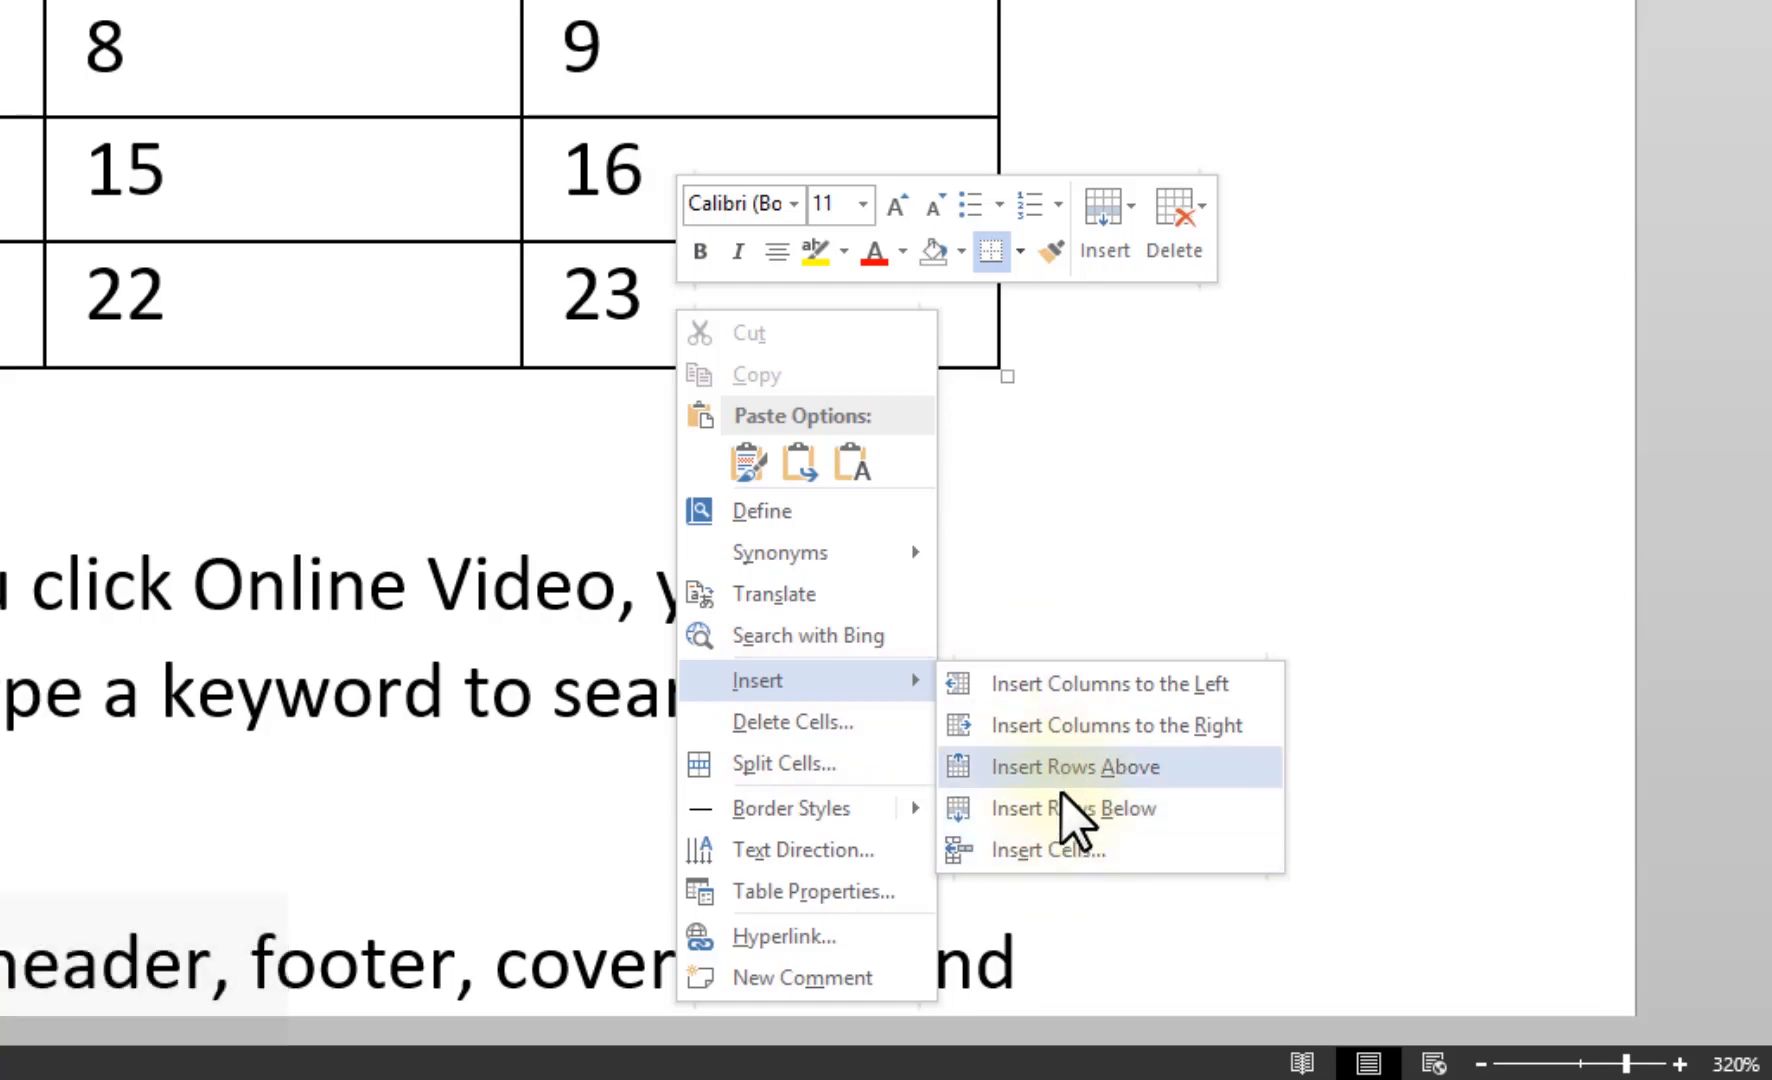
key("Escape")
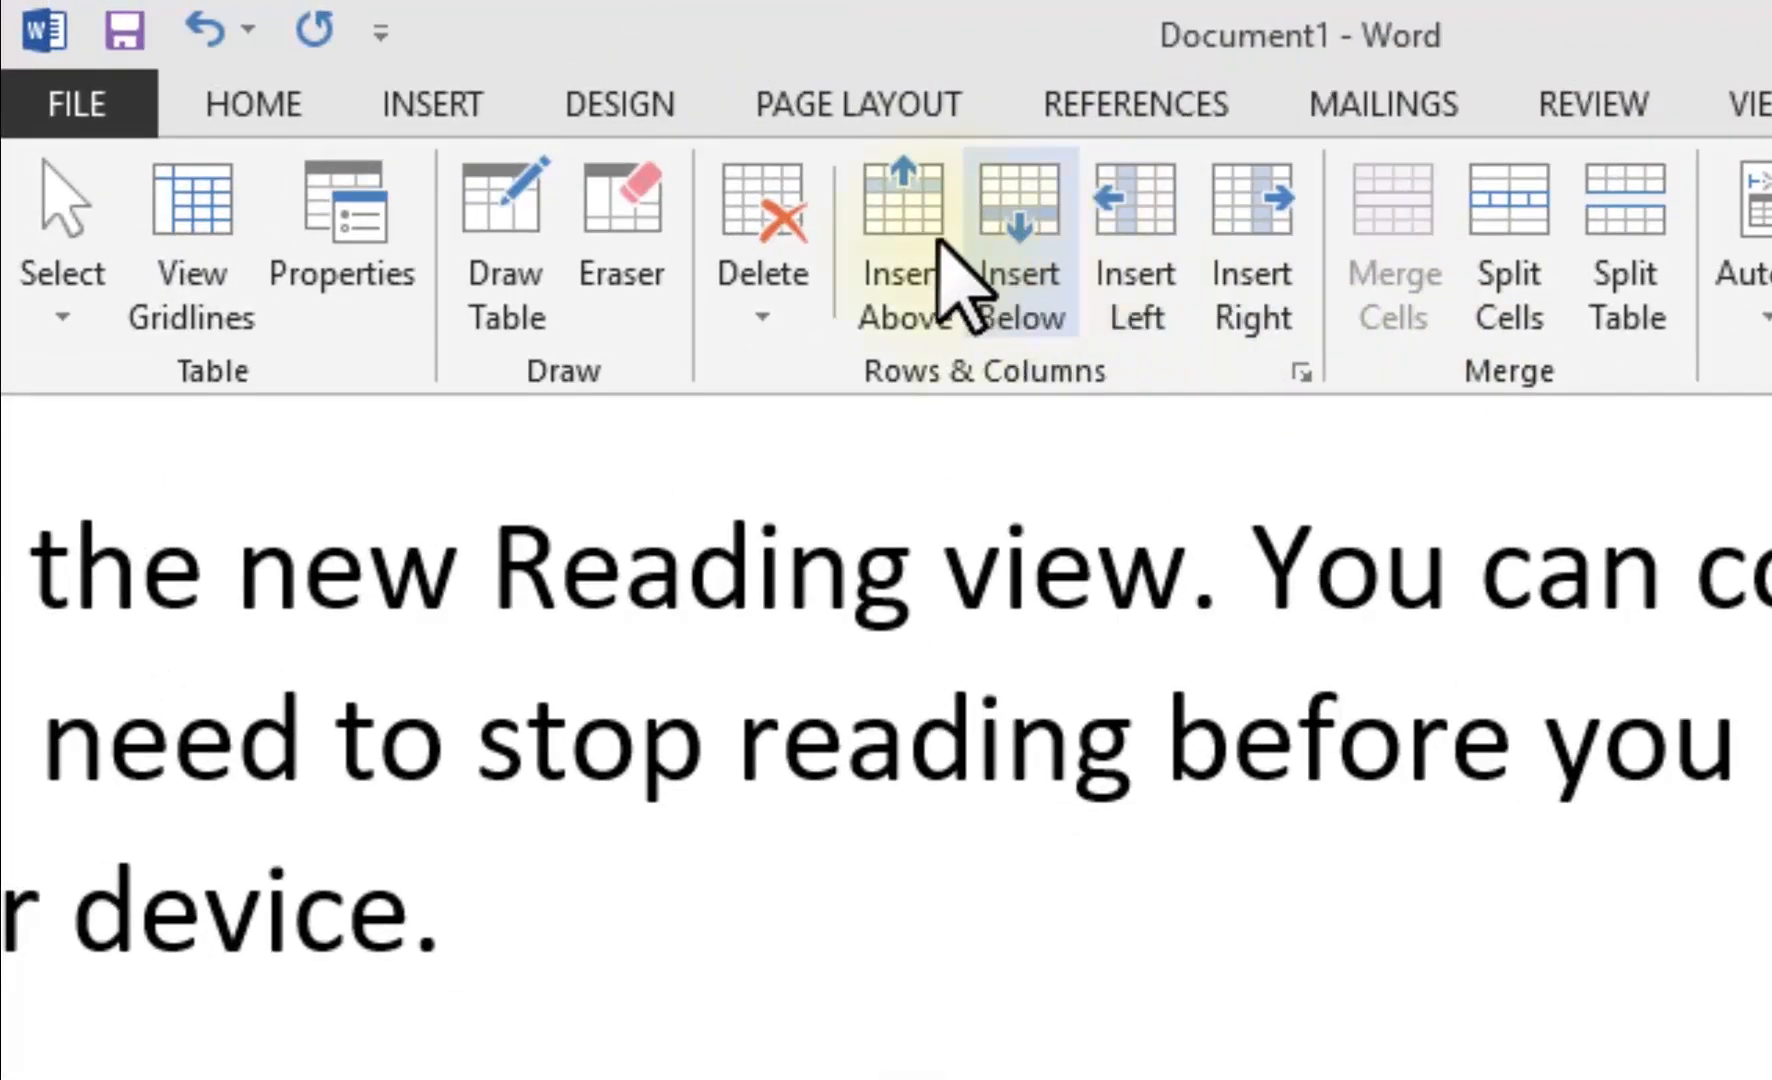
left_click(1017, 252)
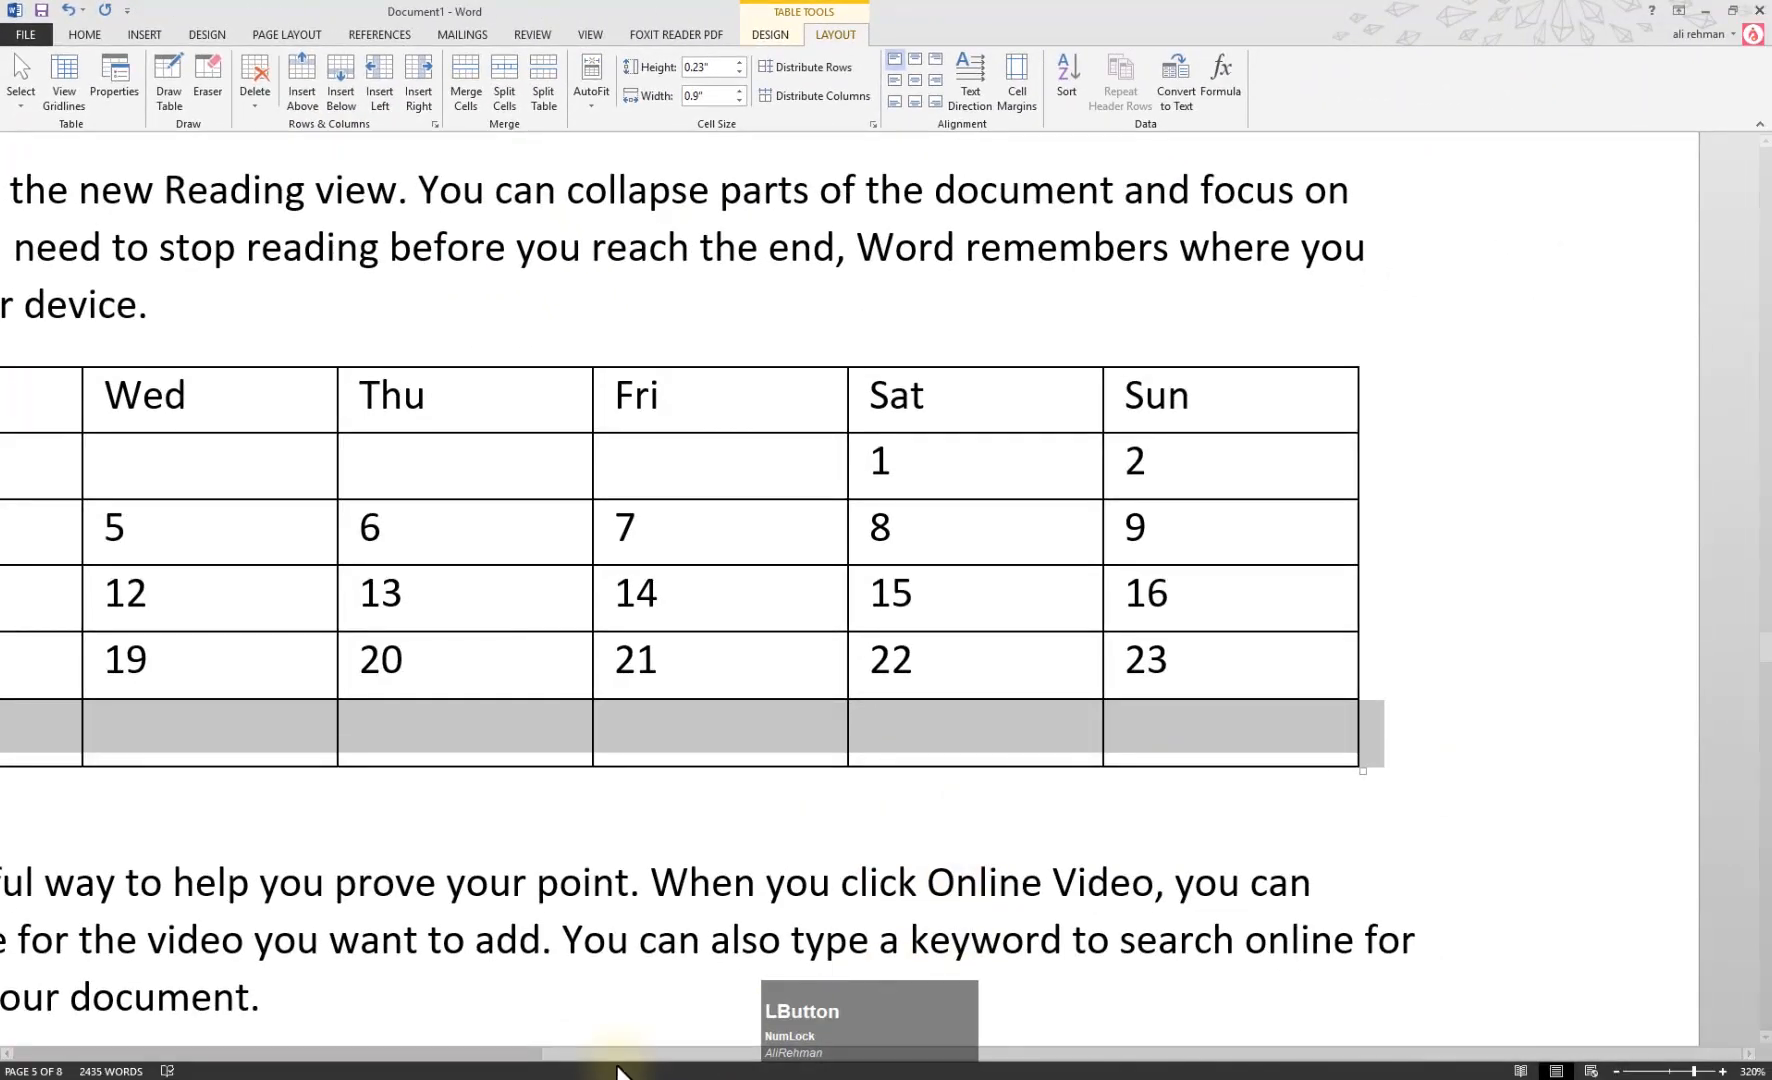
left_click_drag(620, 1058, 460, 1052)
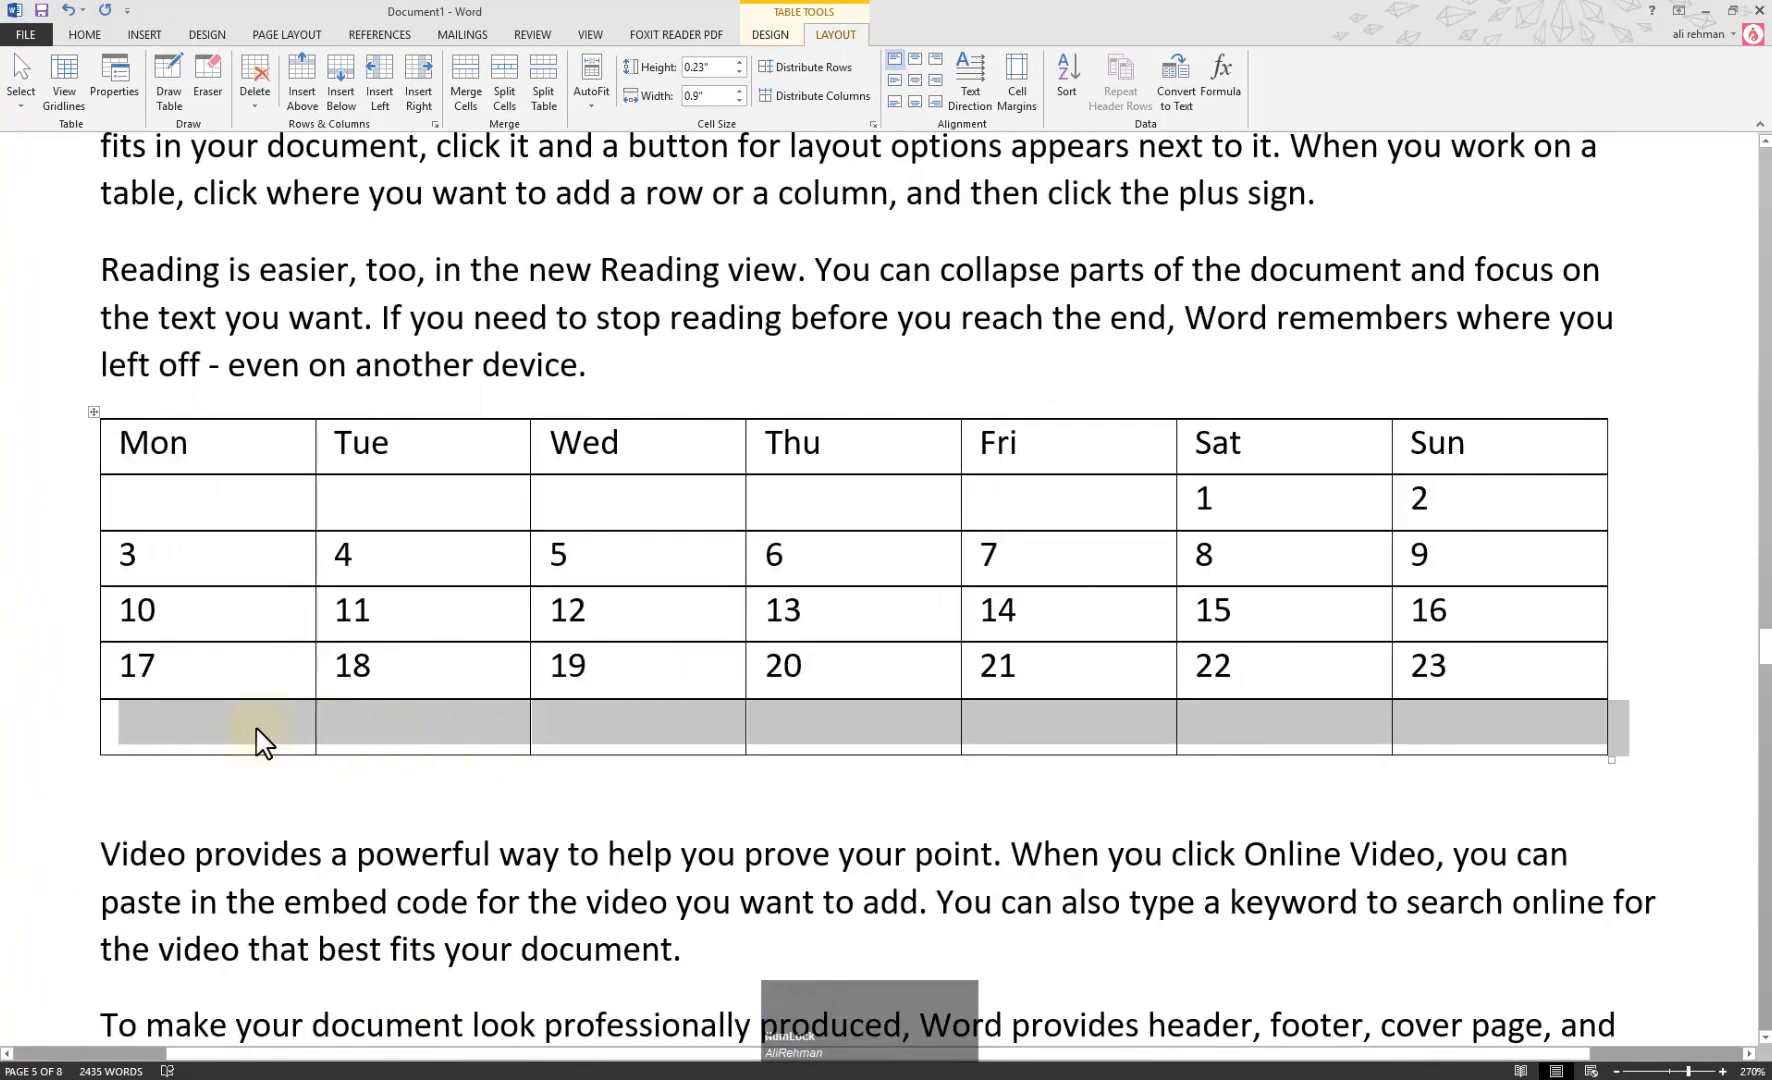
left_click(270, 733)
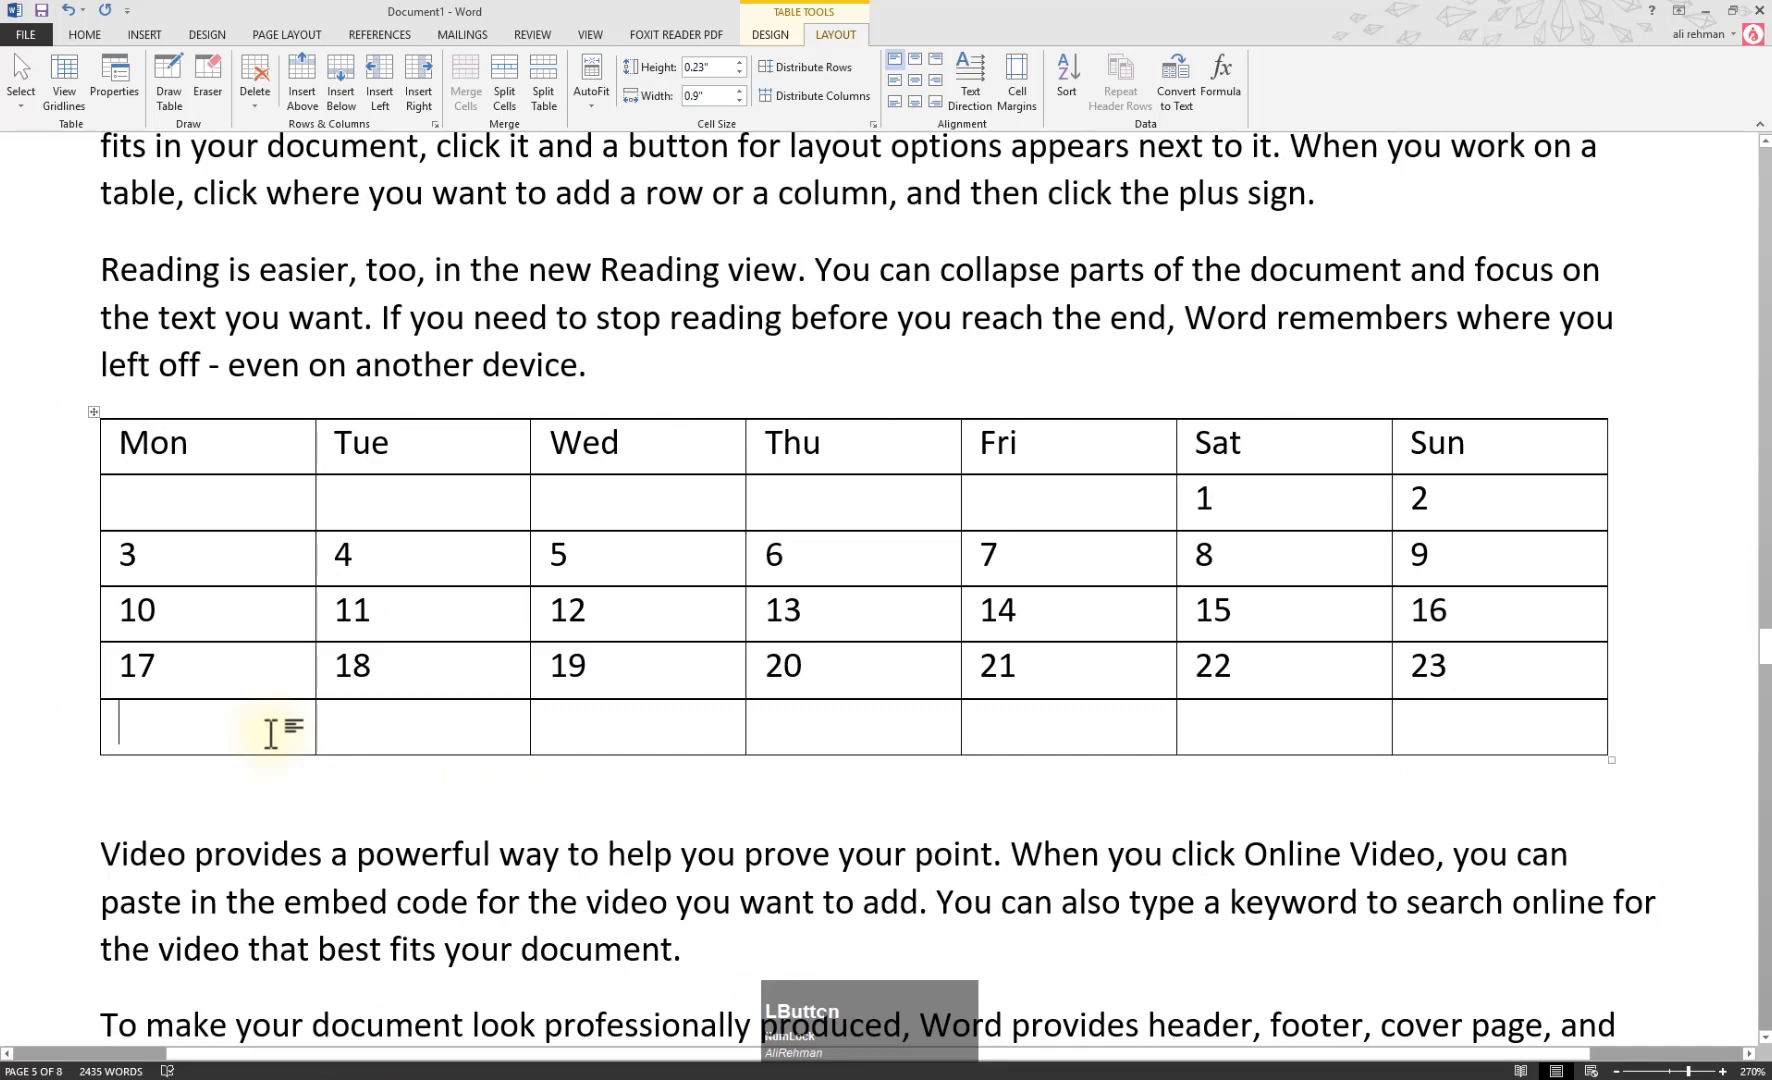
key("ctrl+z")
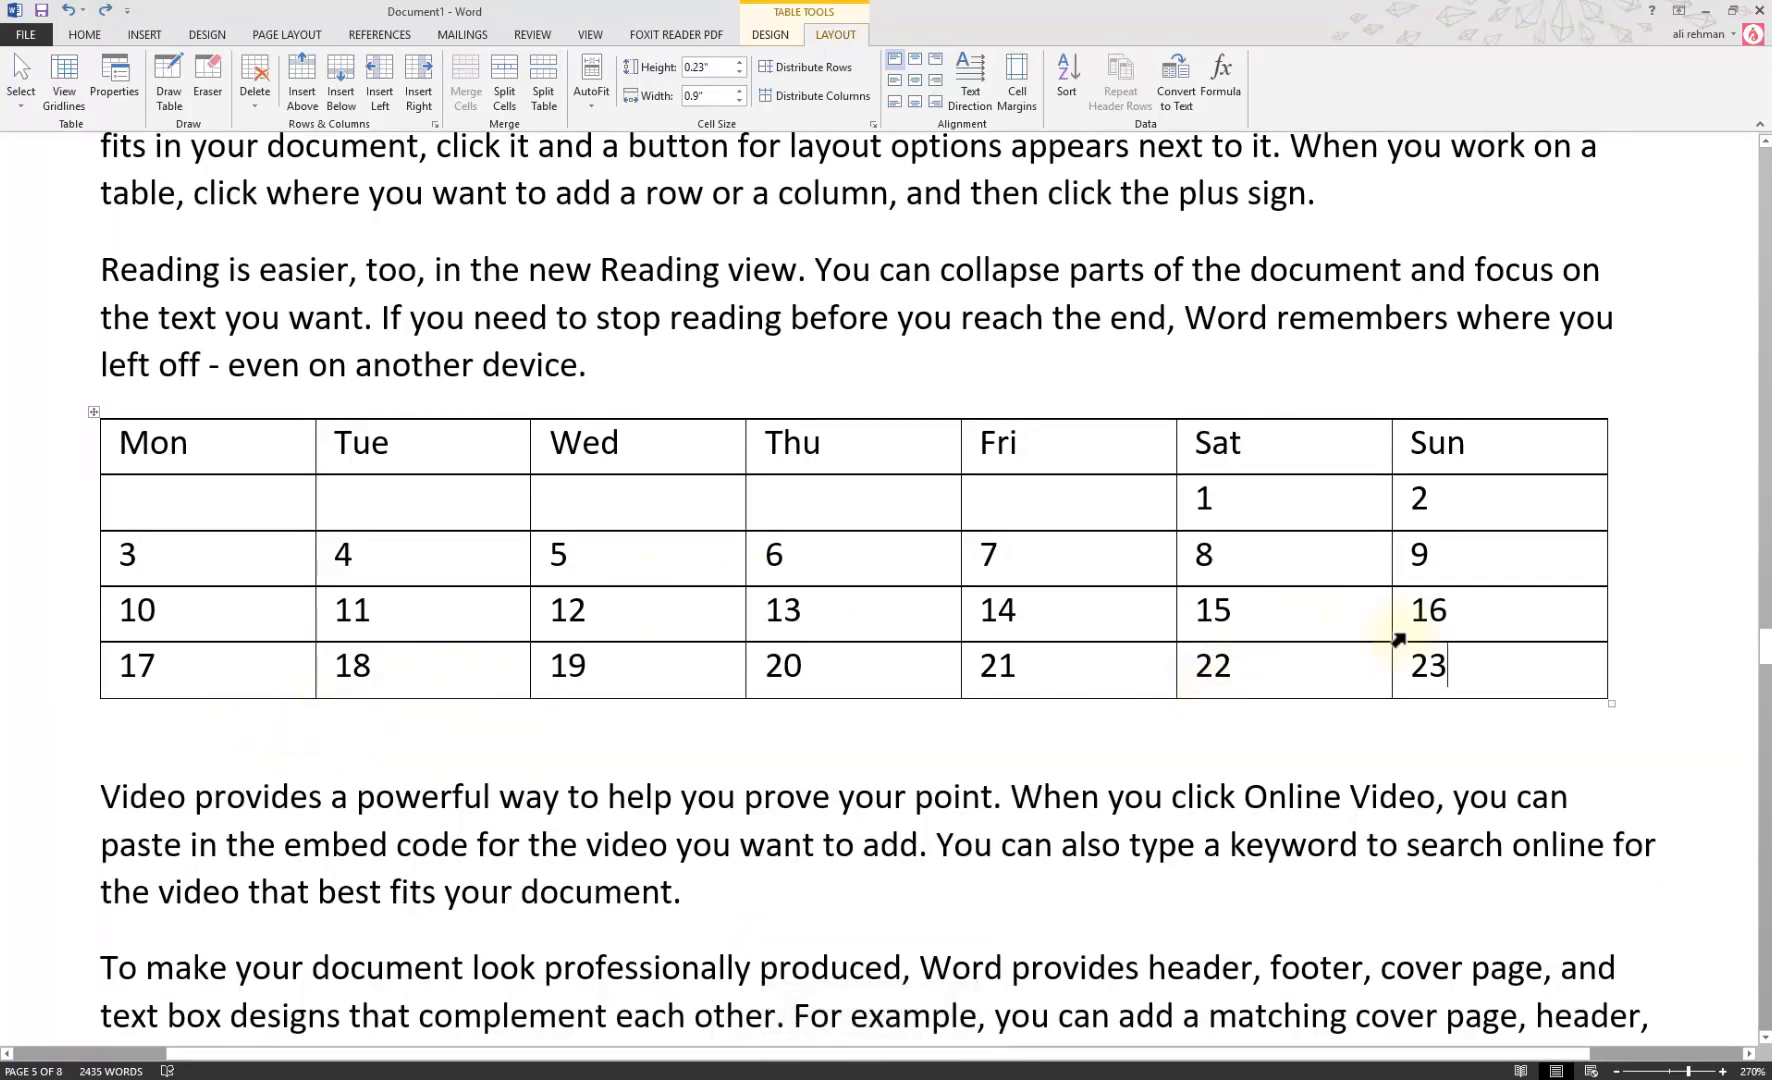
Add a row at the end of the table and fill it with the dates 24 under Mon to 29 under Sat
left_click(1470, 656)
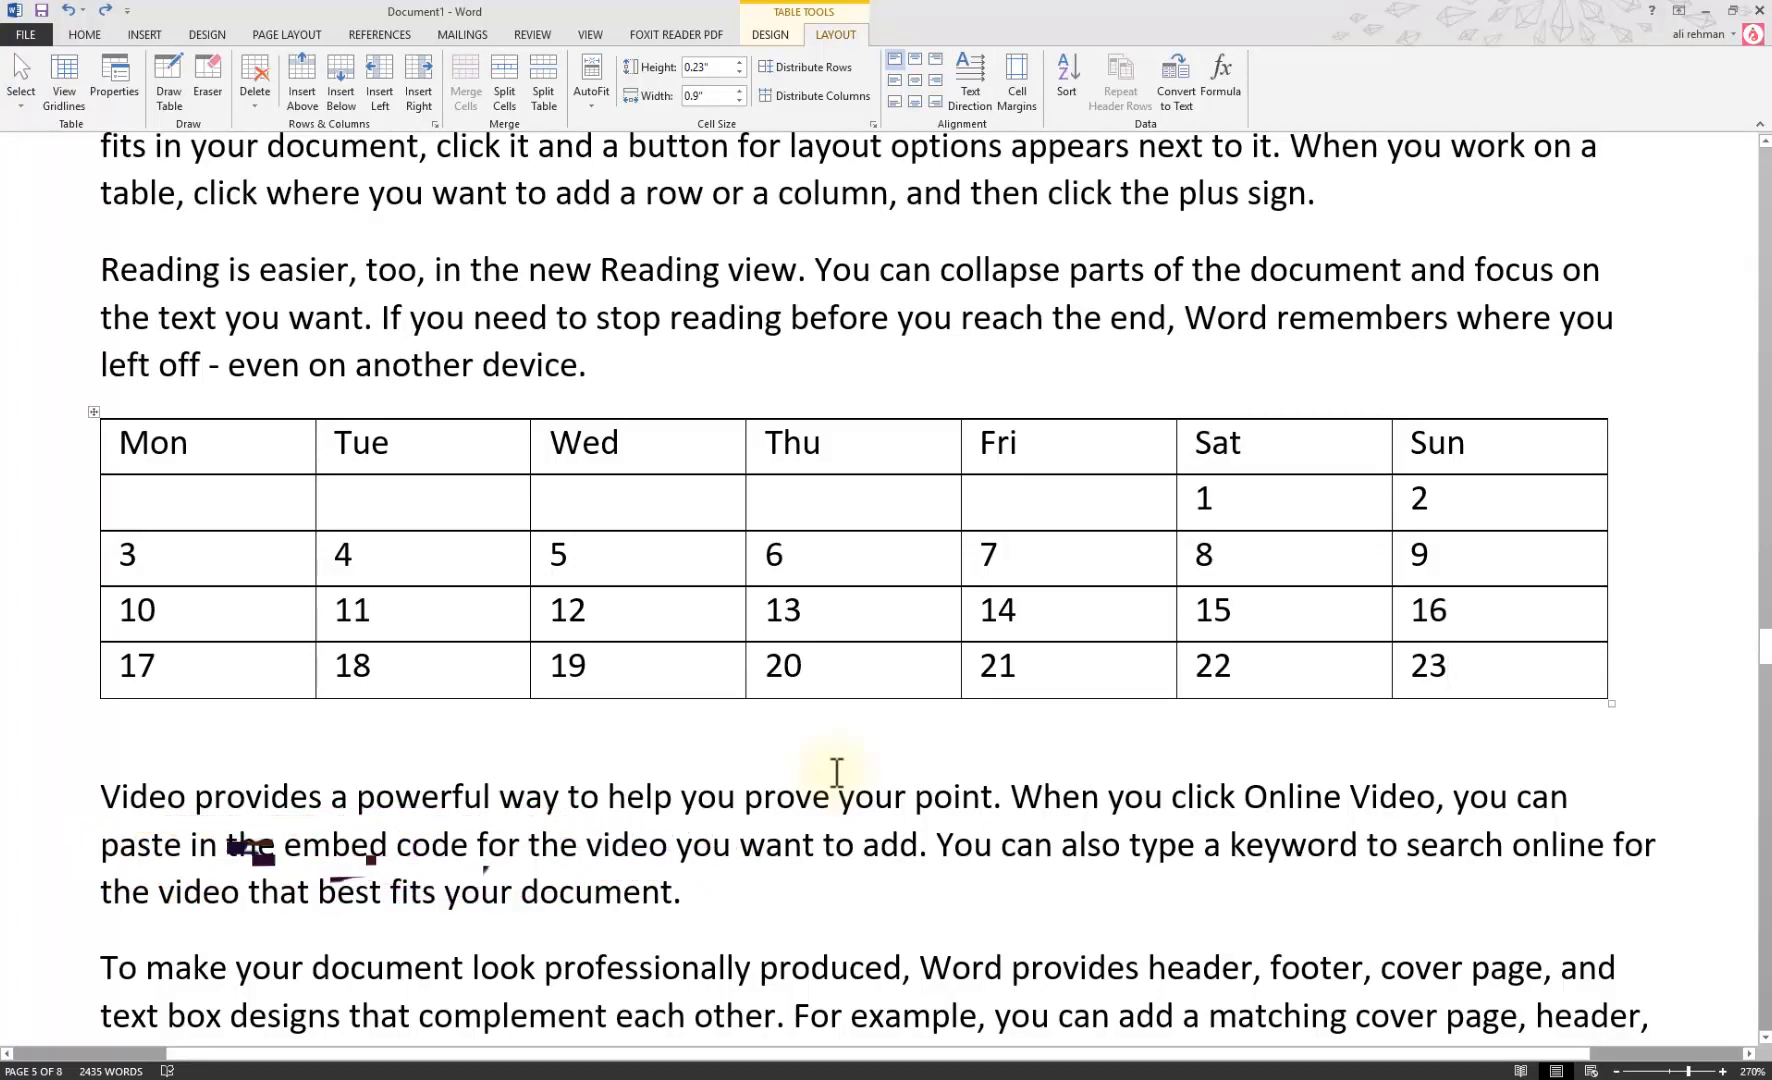
key("Tab")
left_click(143, 708)
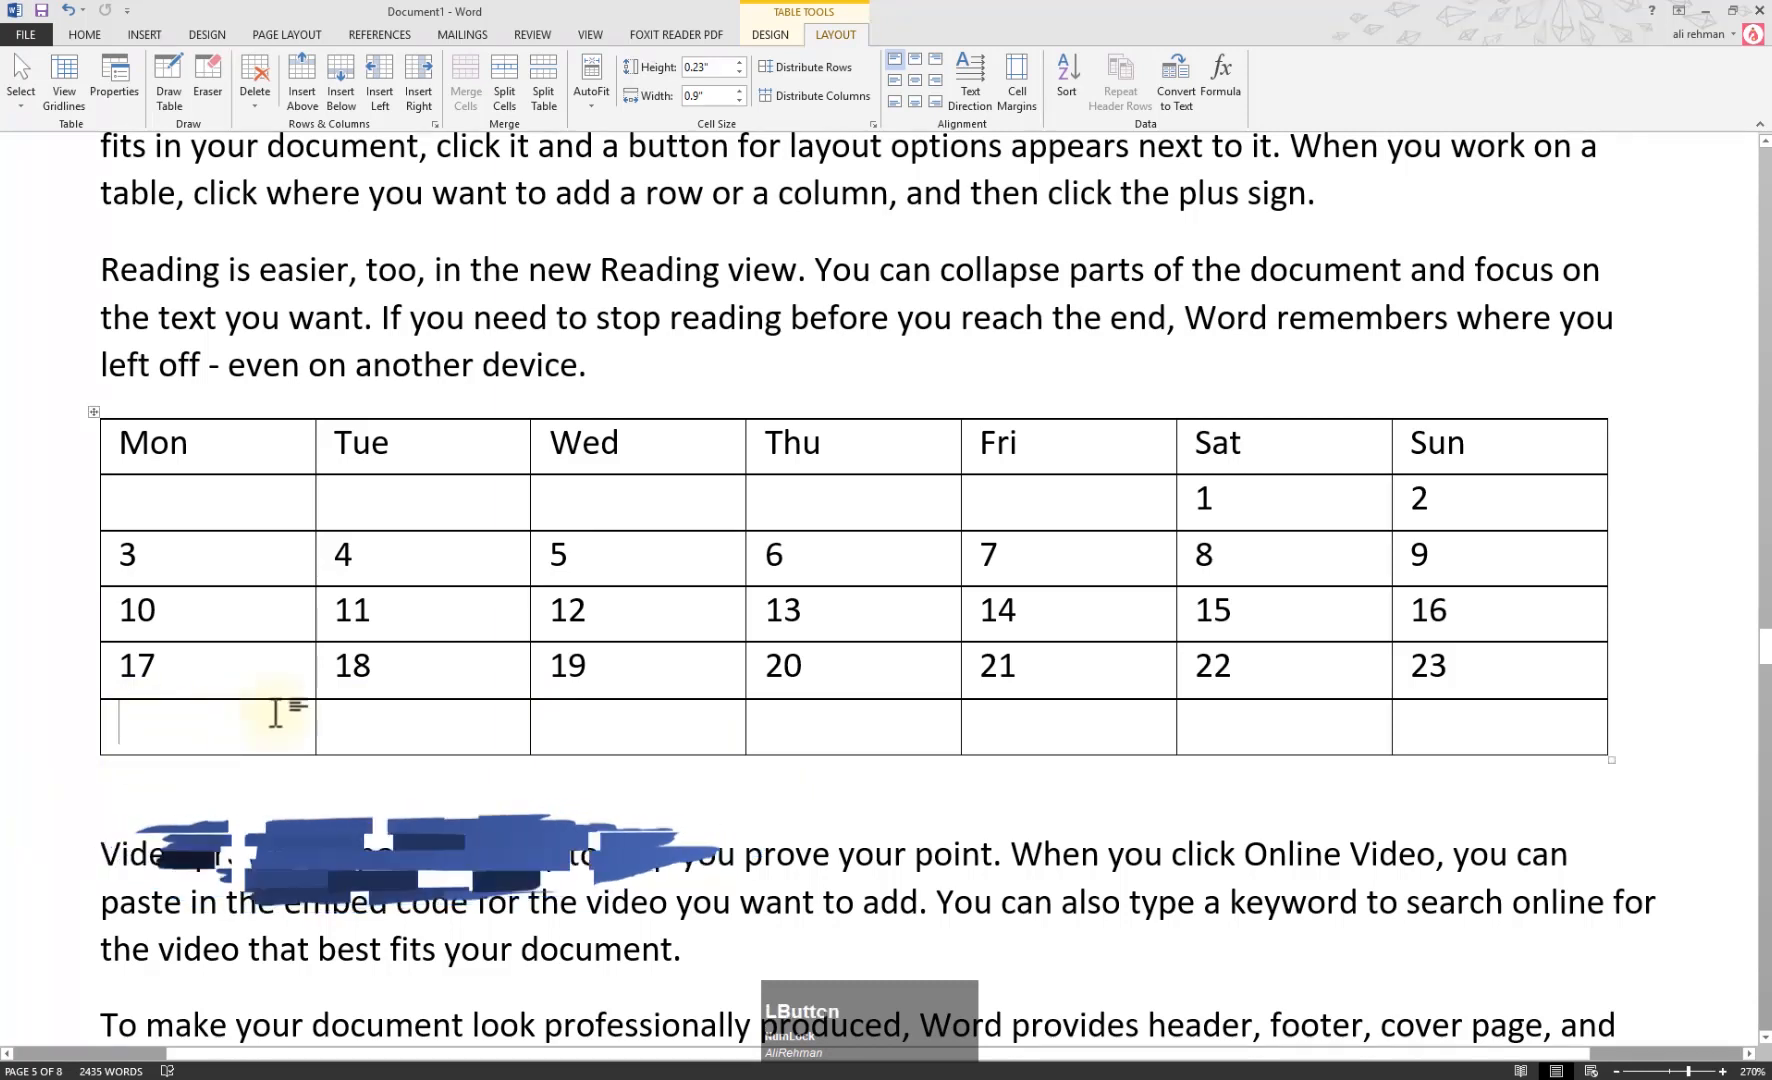
type("24 ")
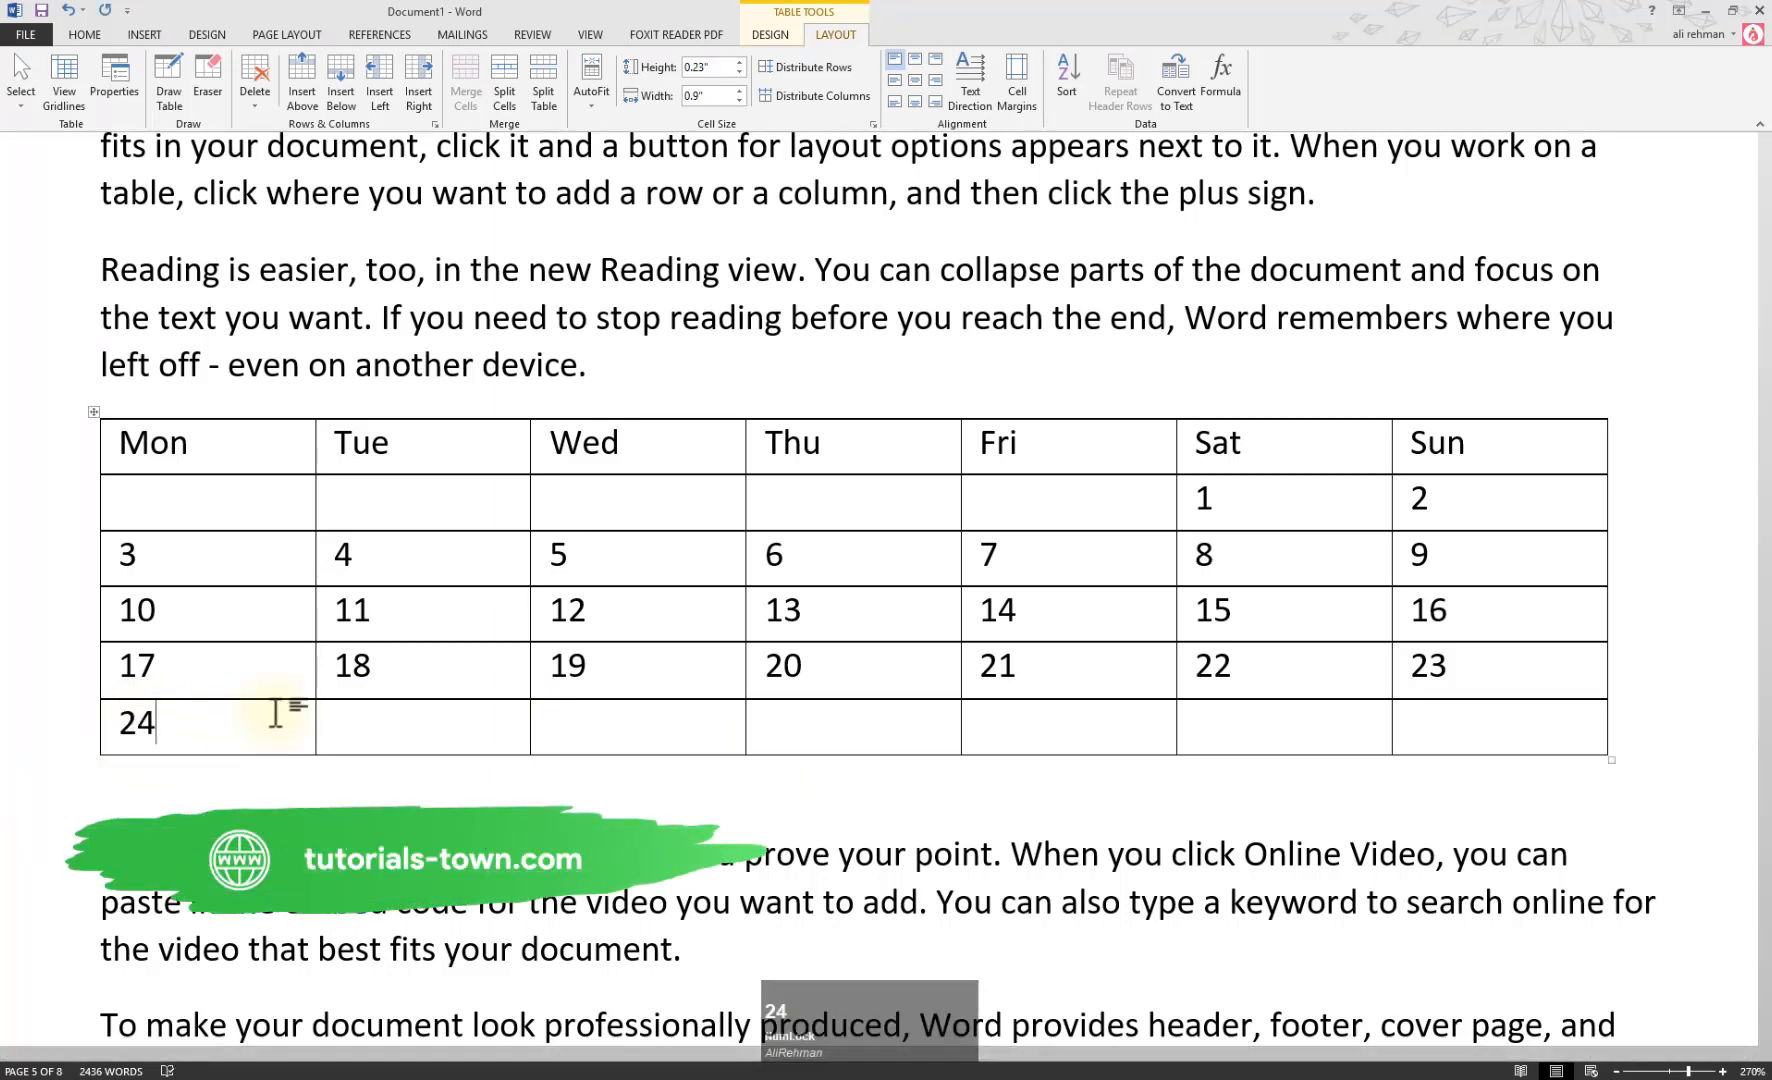
type("25")
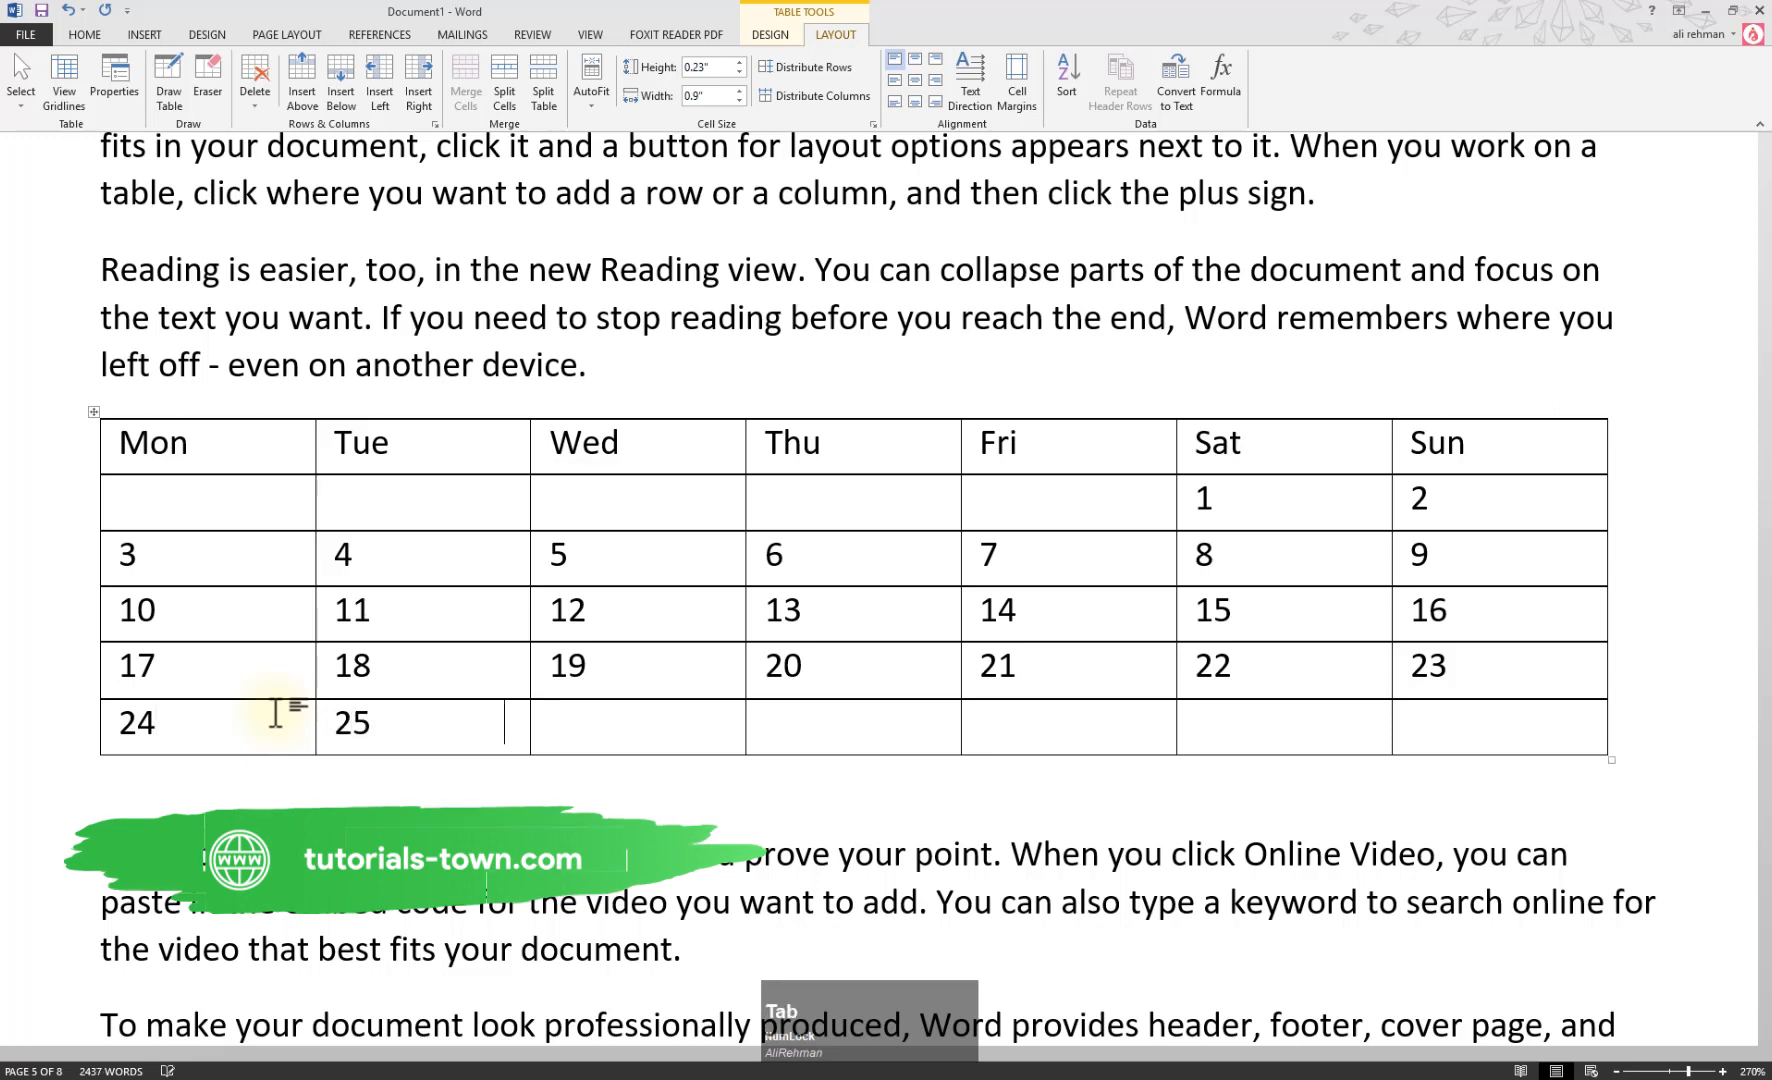
key("Tab")
type("26")
key("Tab")
type("27")
key("Tab")
type("28")
key("Tab")
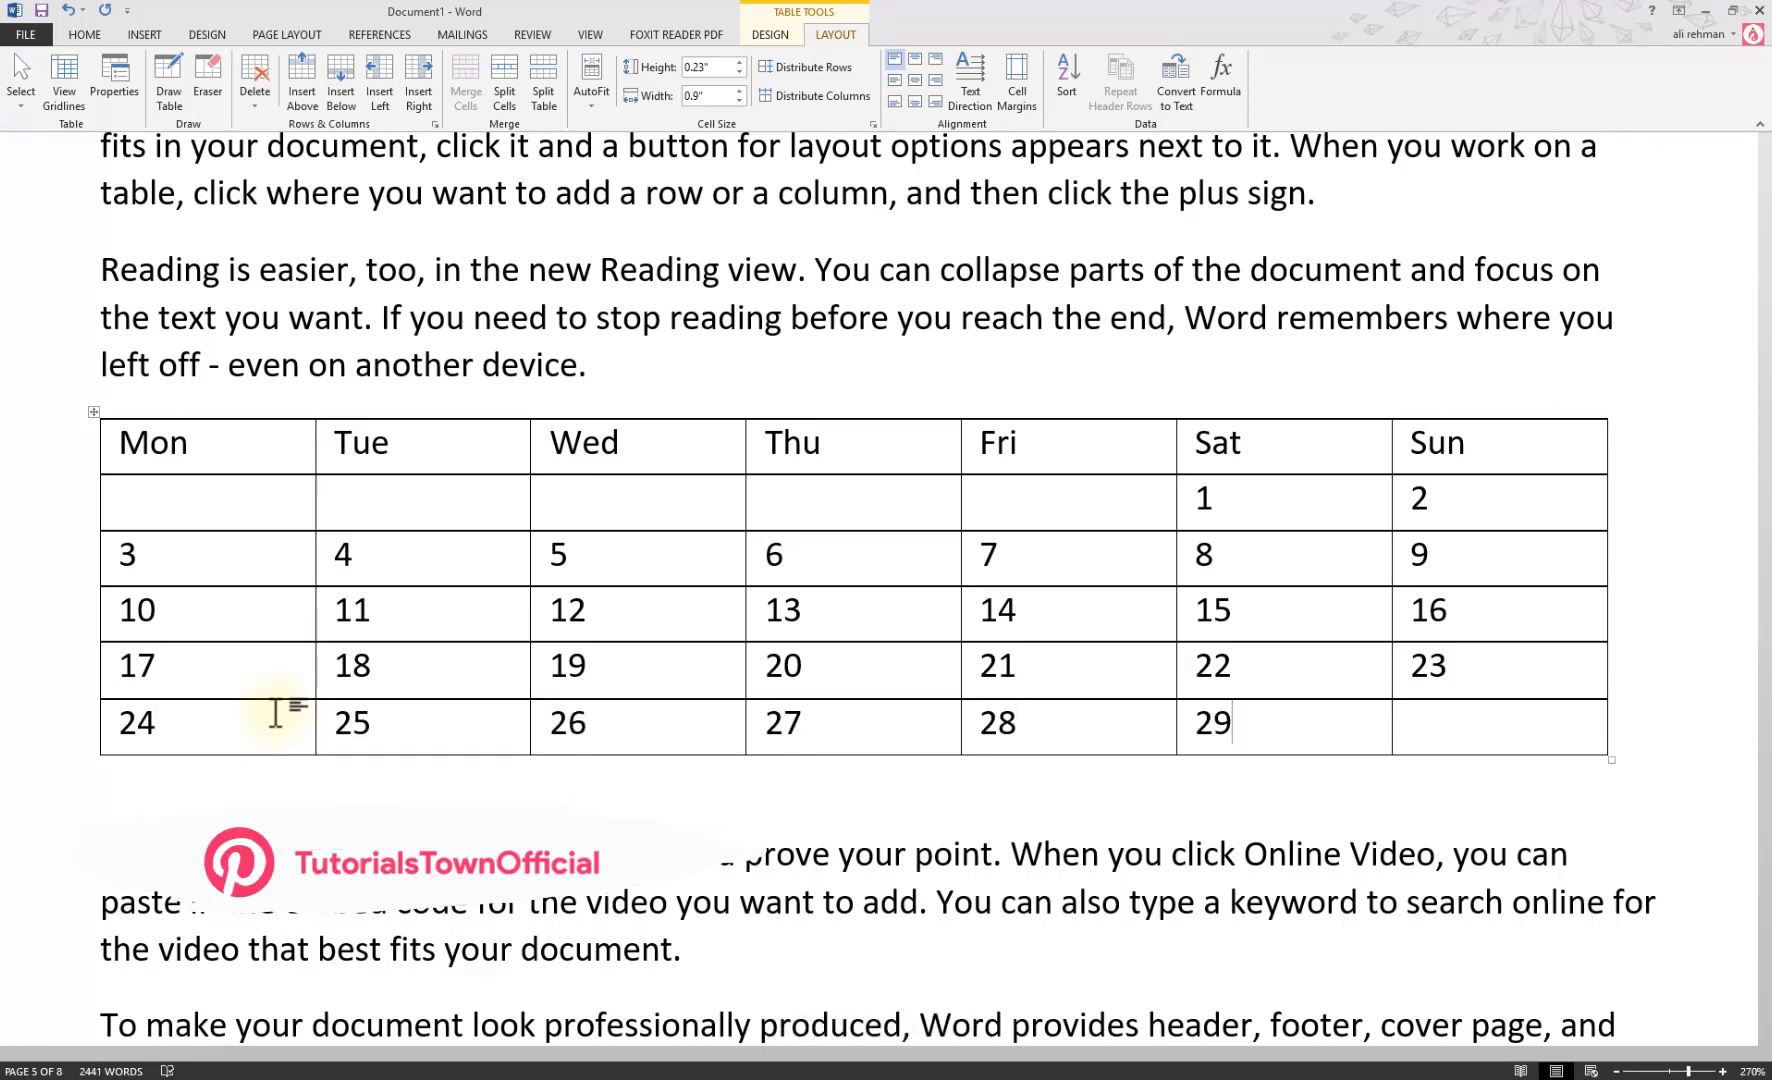
Insert an empty row above the weekday heading row
left_click(401, 457)
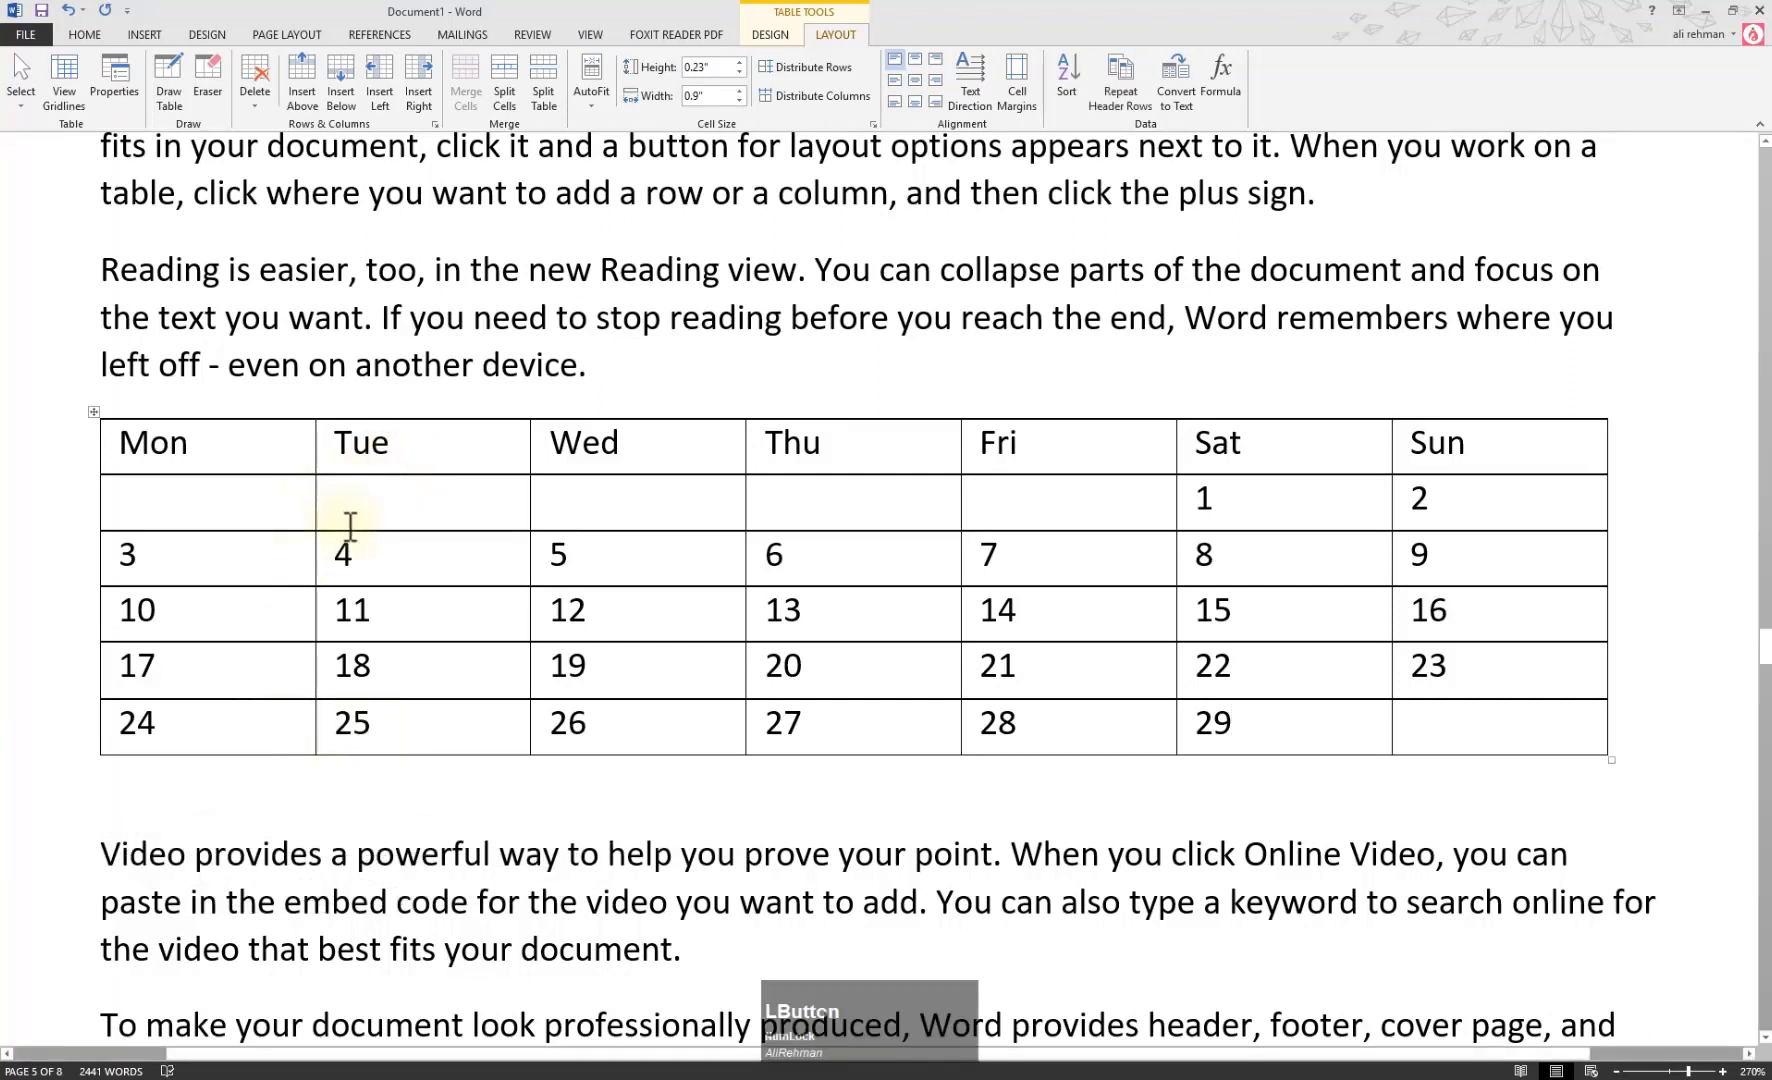
right_click(418, 440)
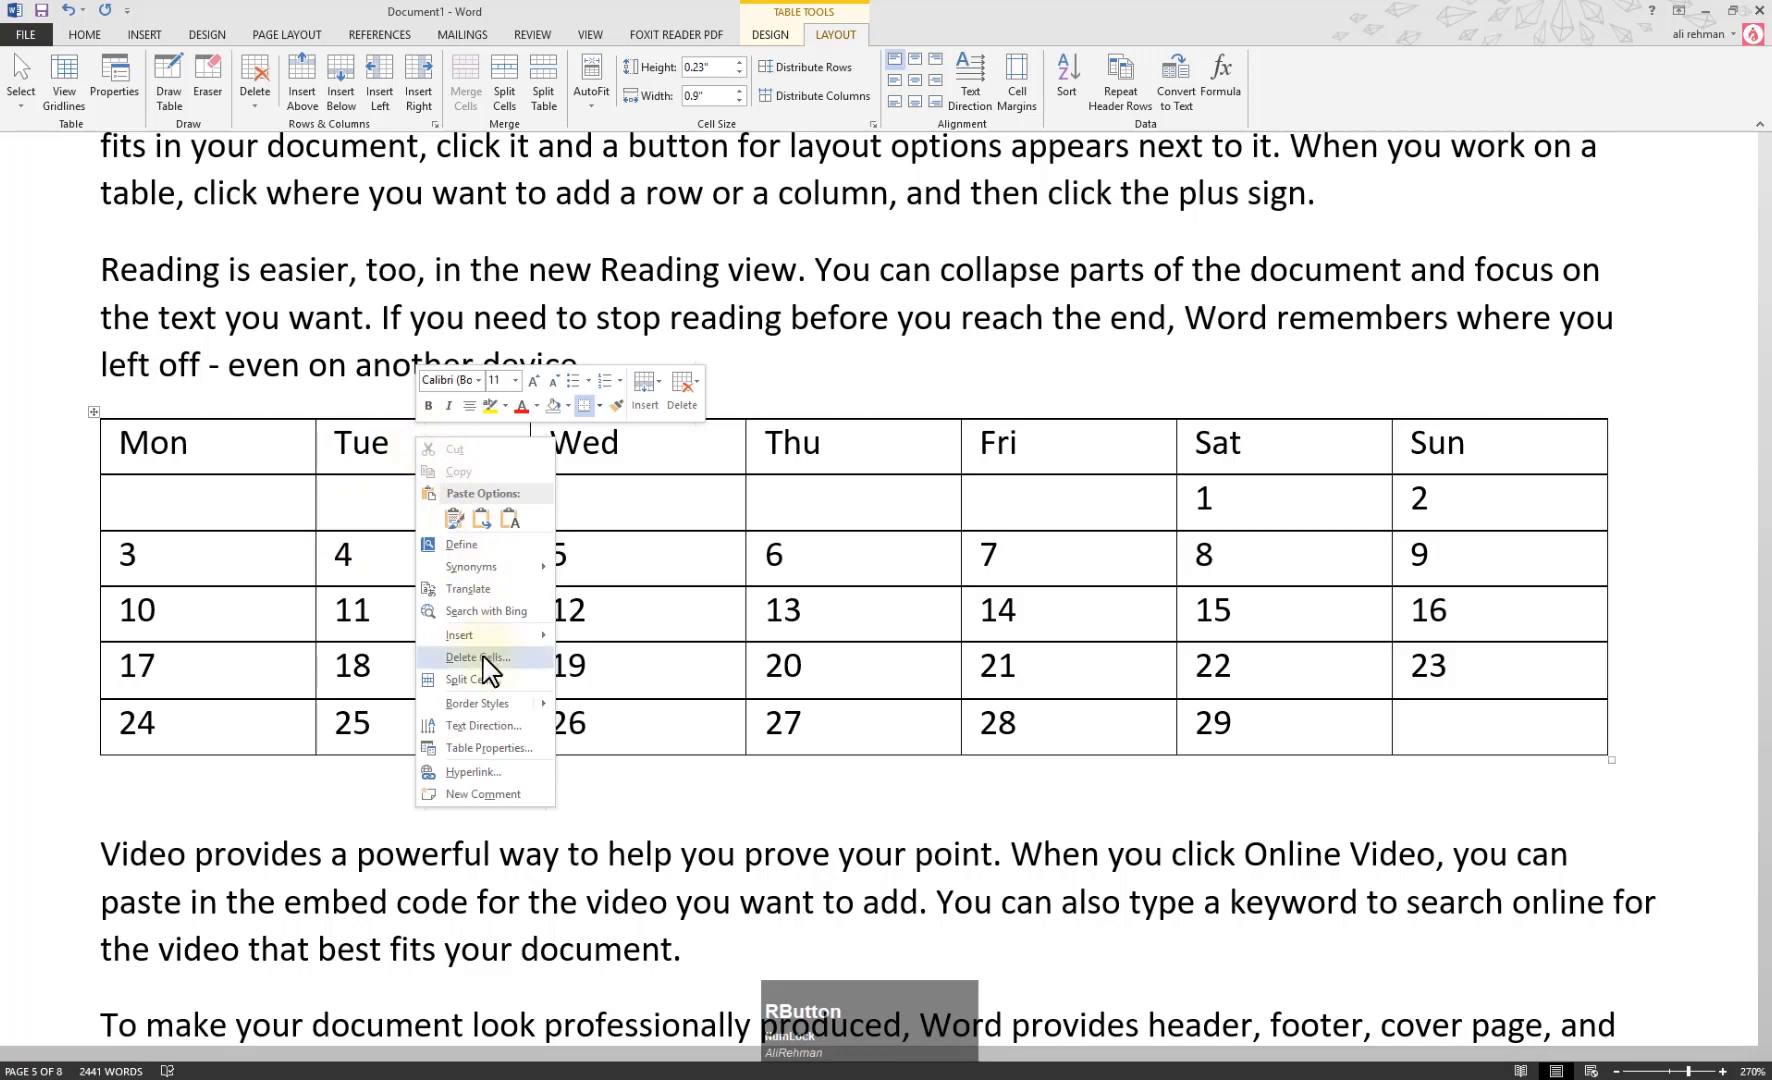
mouse_move(520, 635)
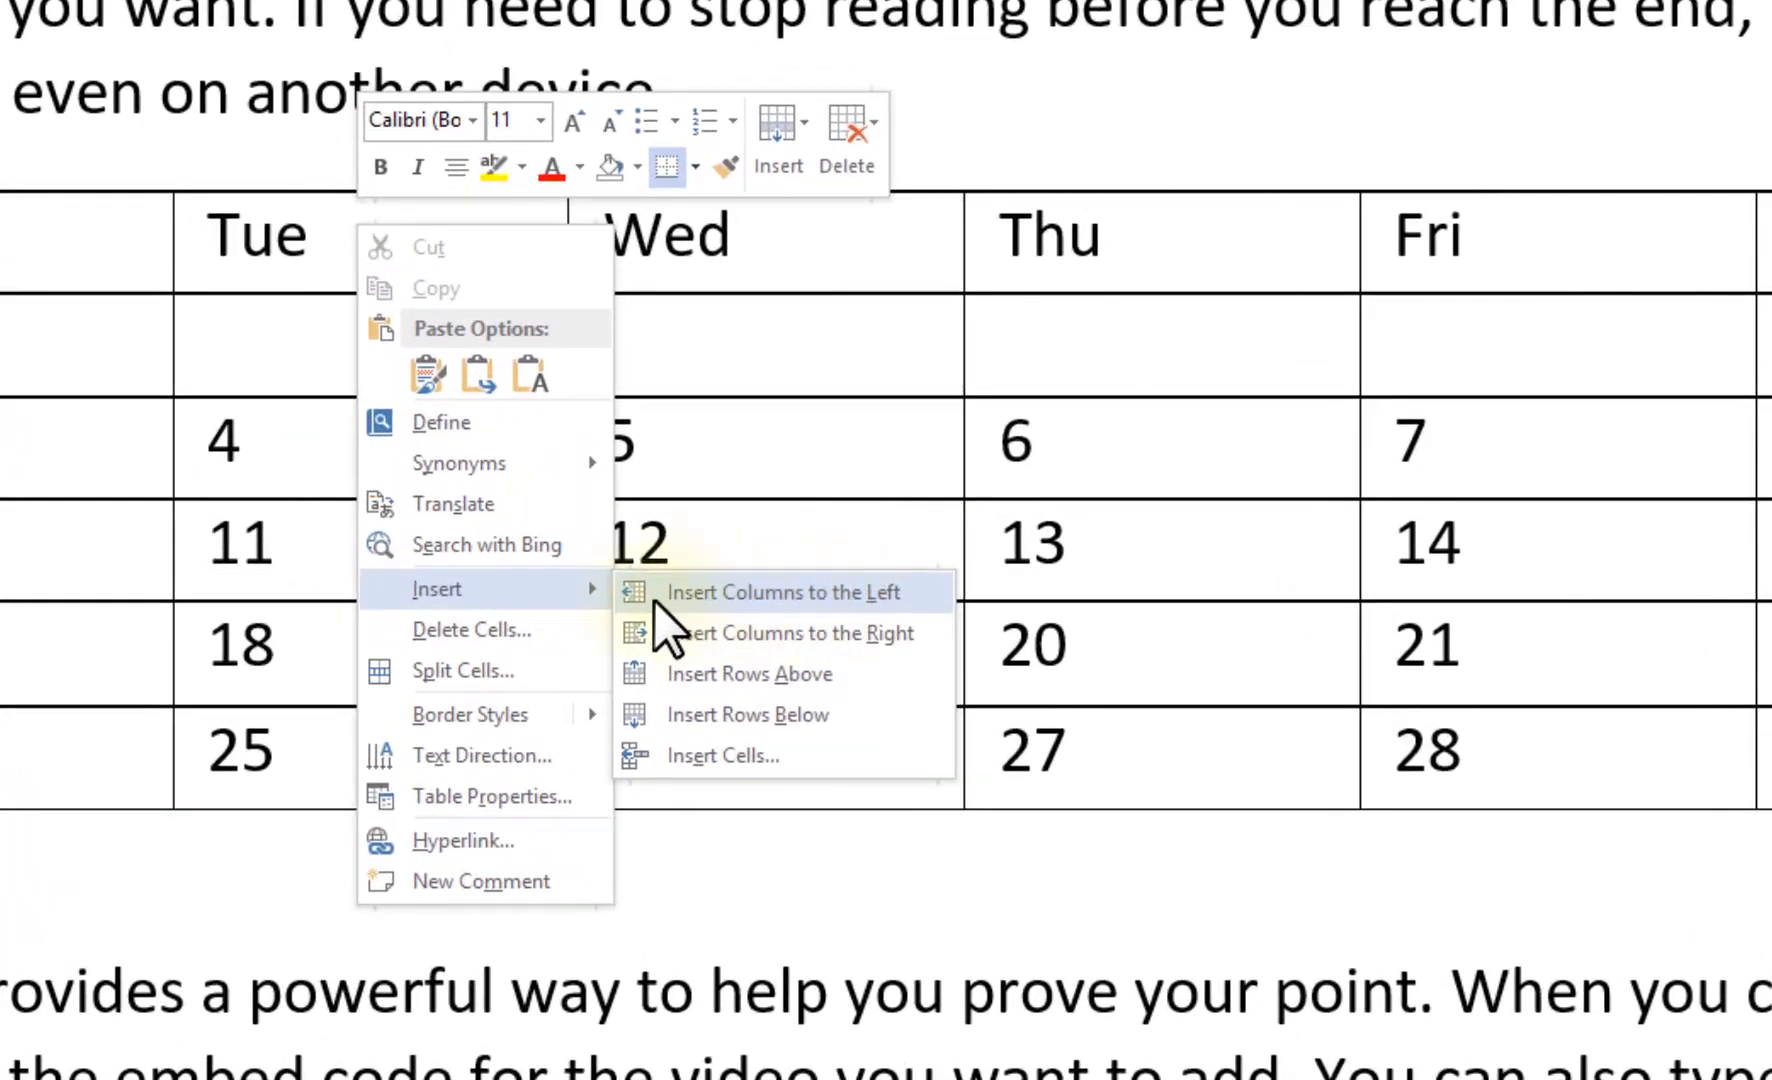
left_click(731, 674)
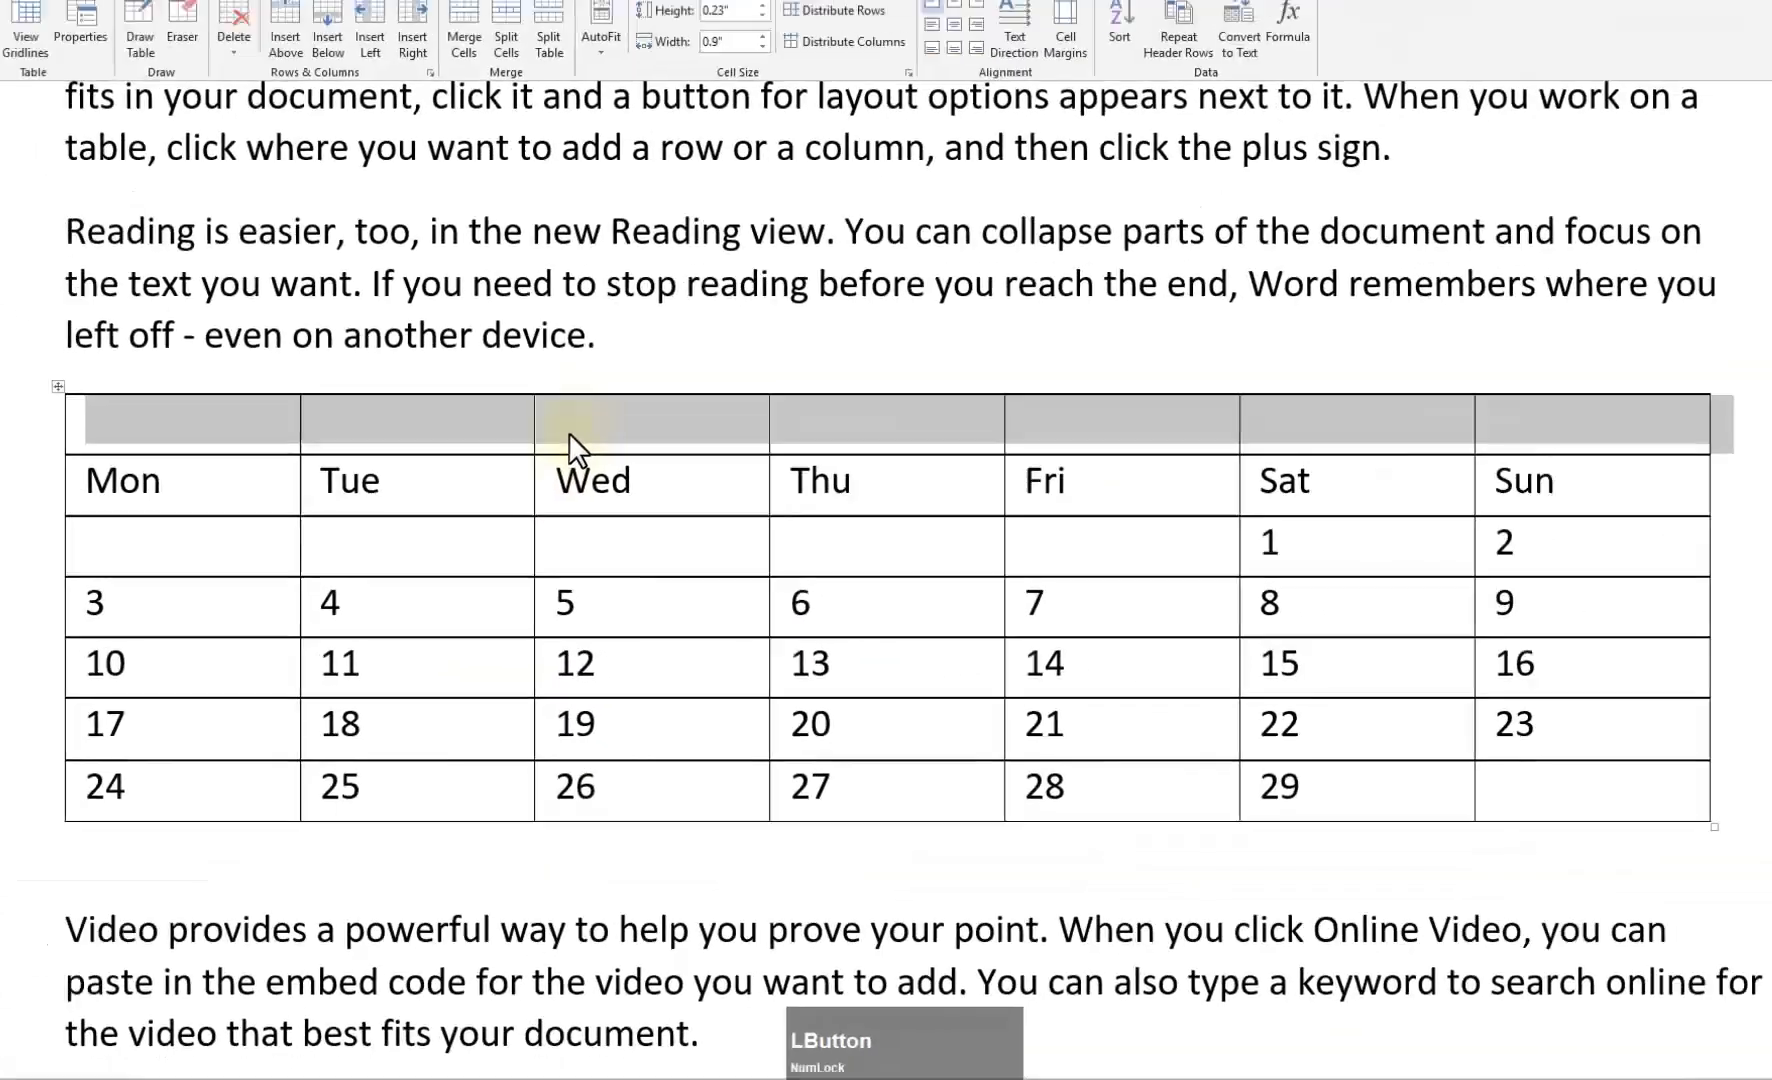
left_click(606, 234)
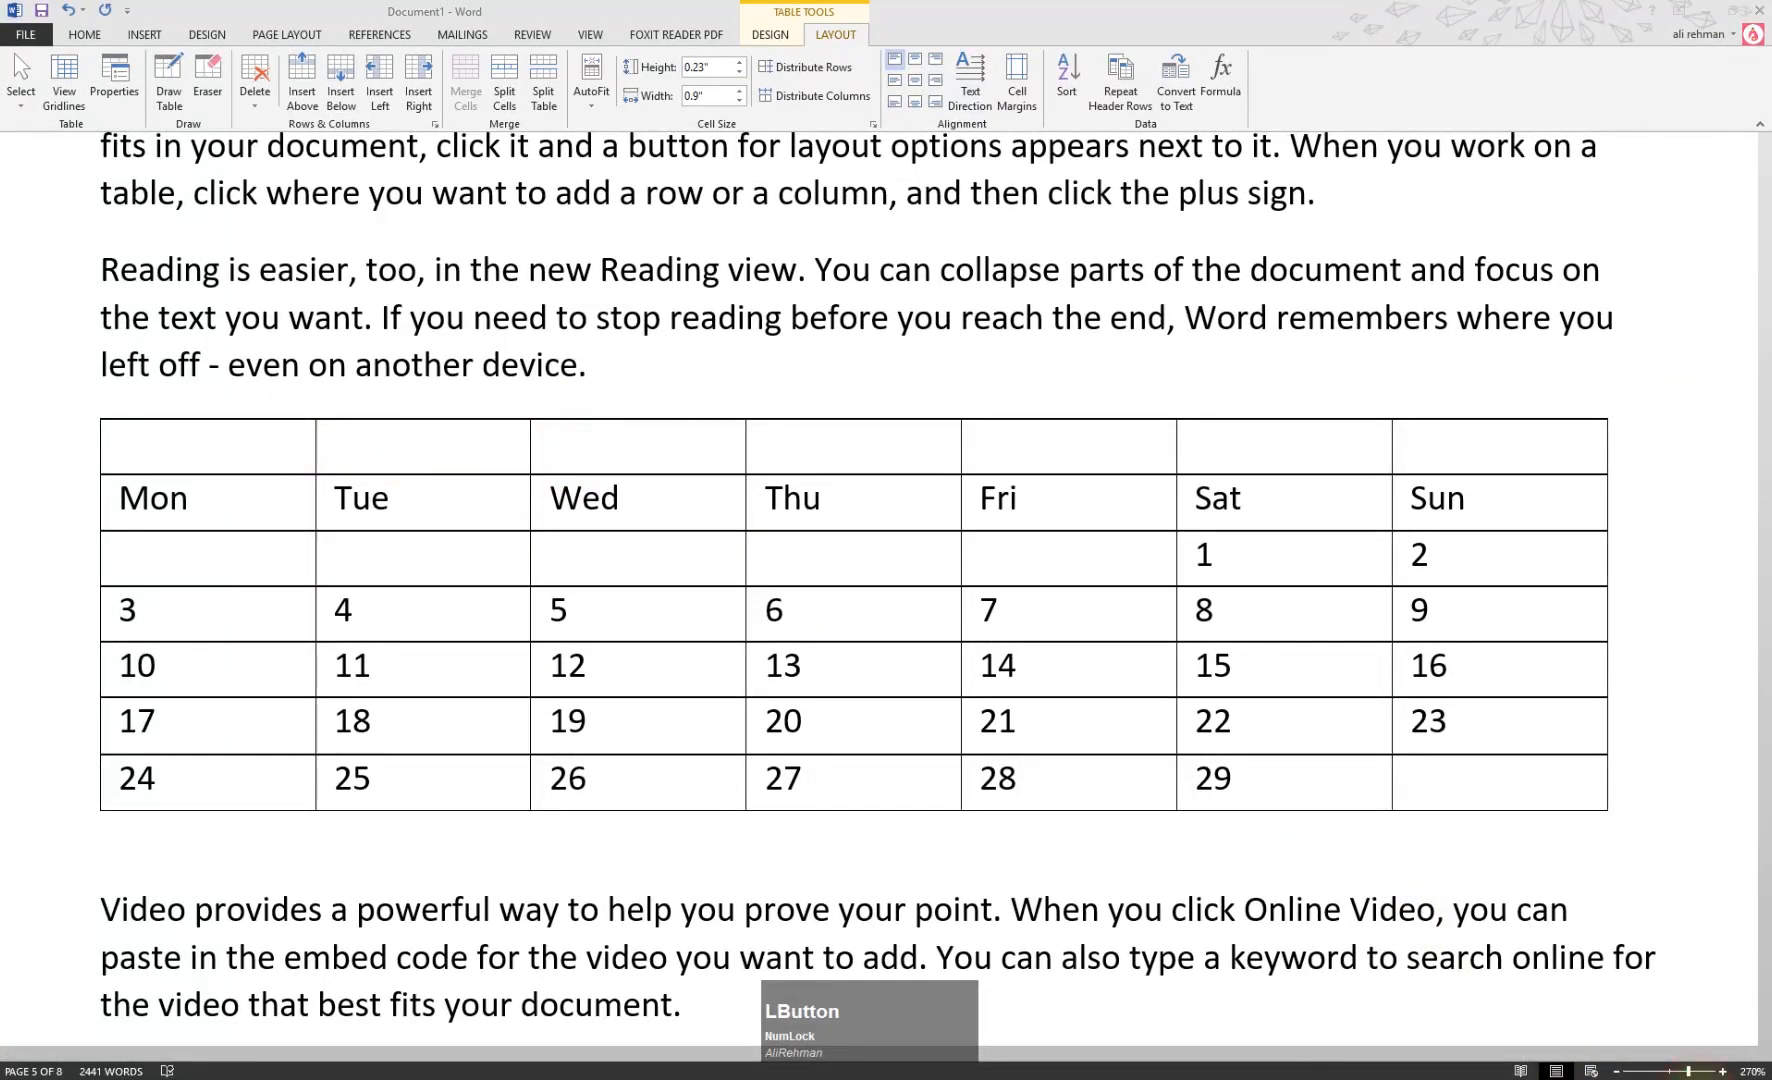
Enter February 2020 in the first cell of the new top row and correct the spelling of the month
left_click(1697, 1076)
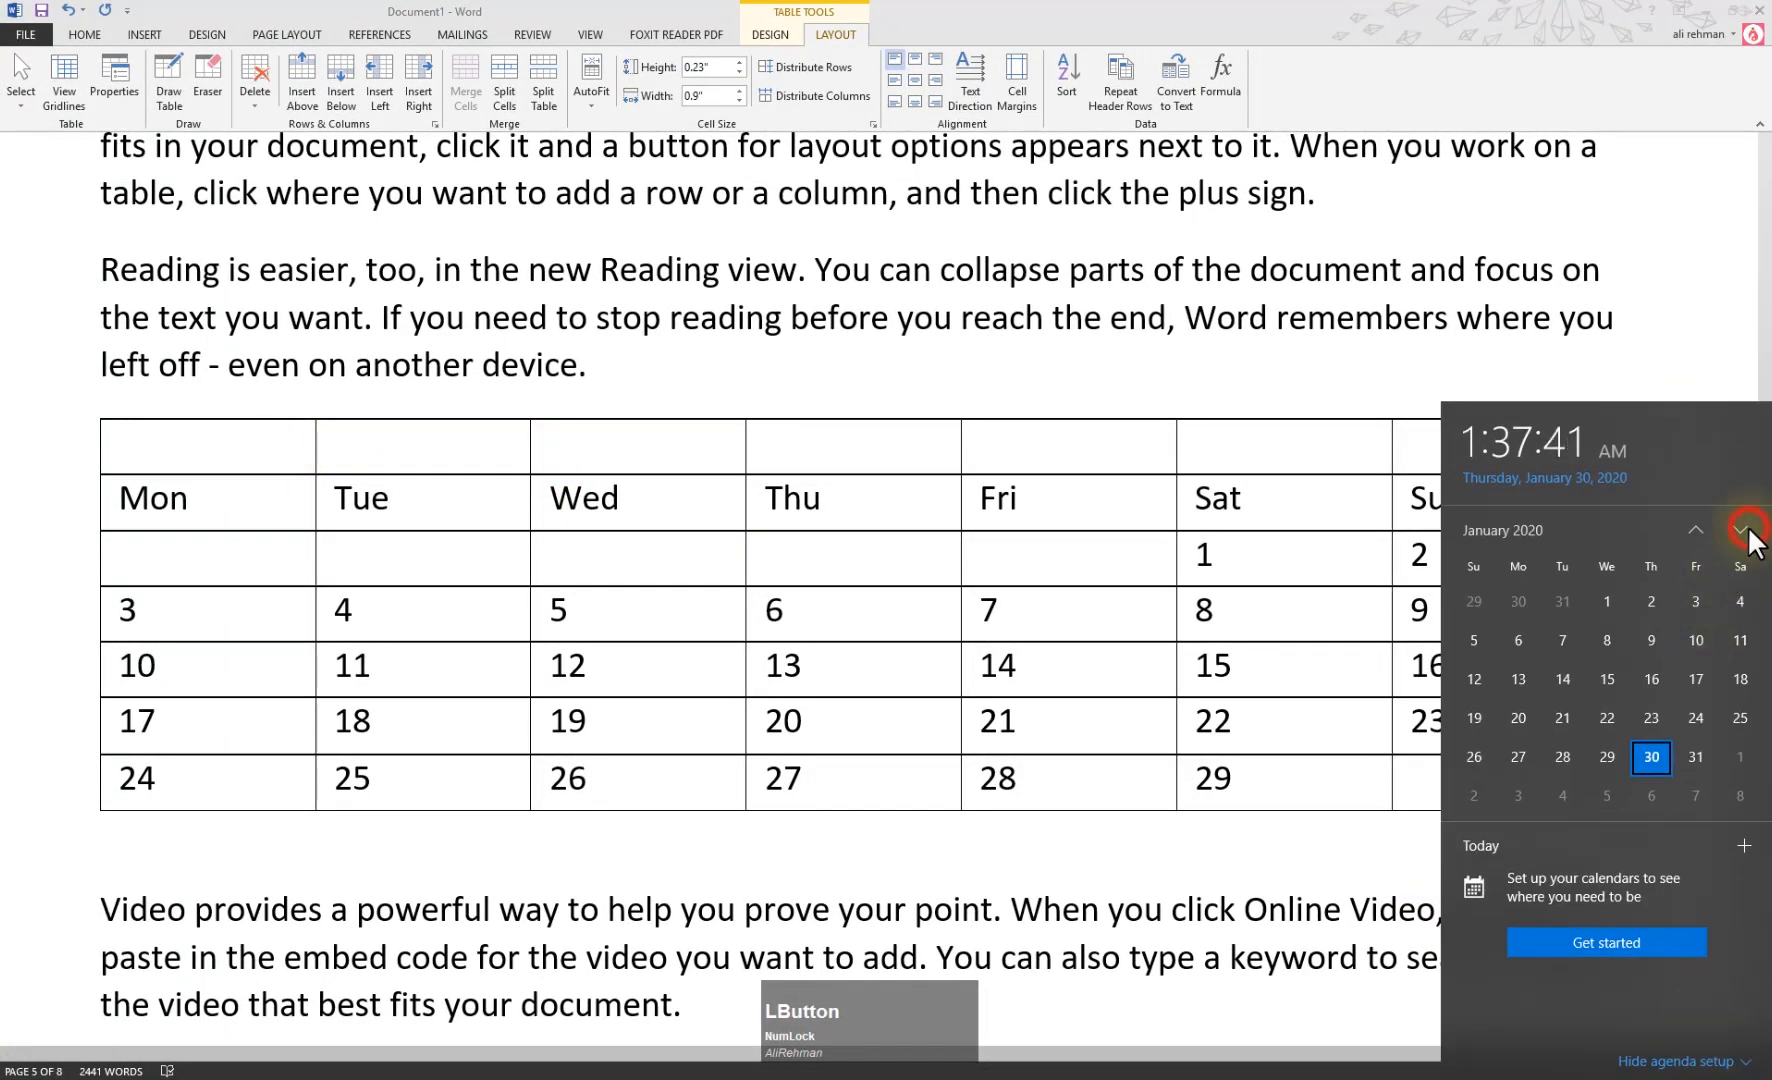
left_click(207, 455)
type("Feburary")
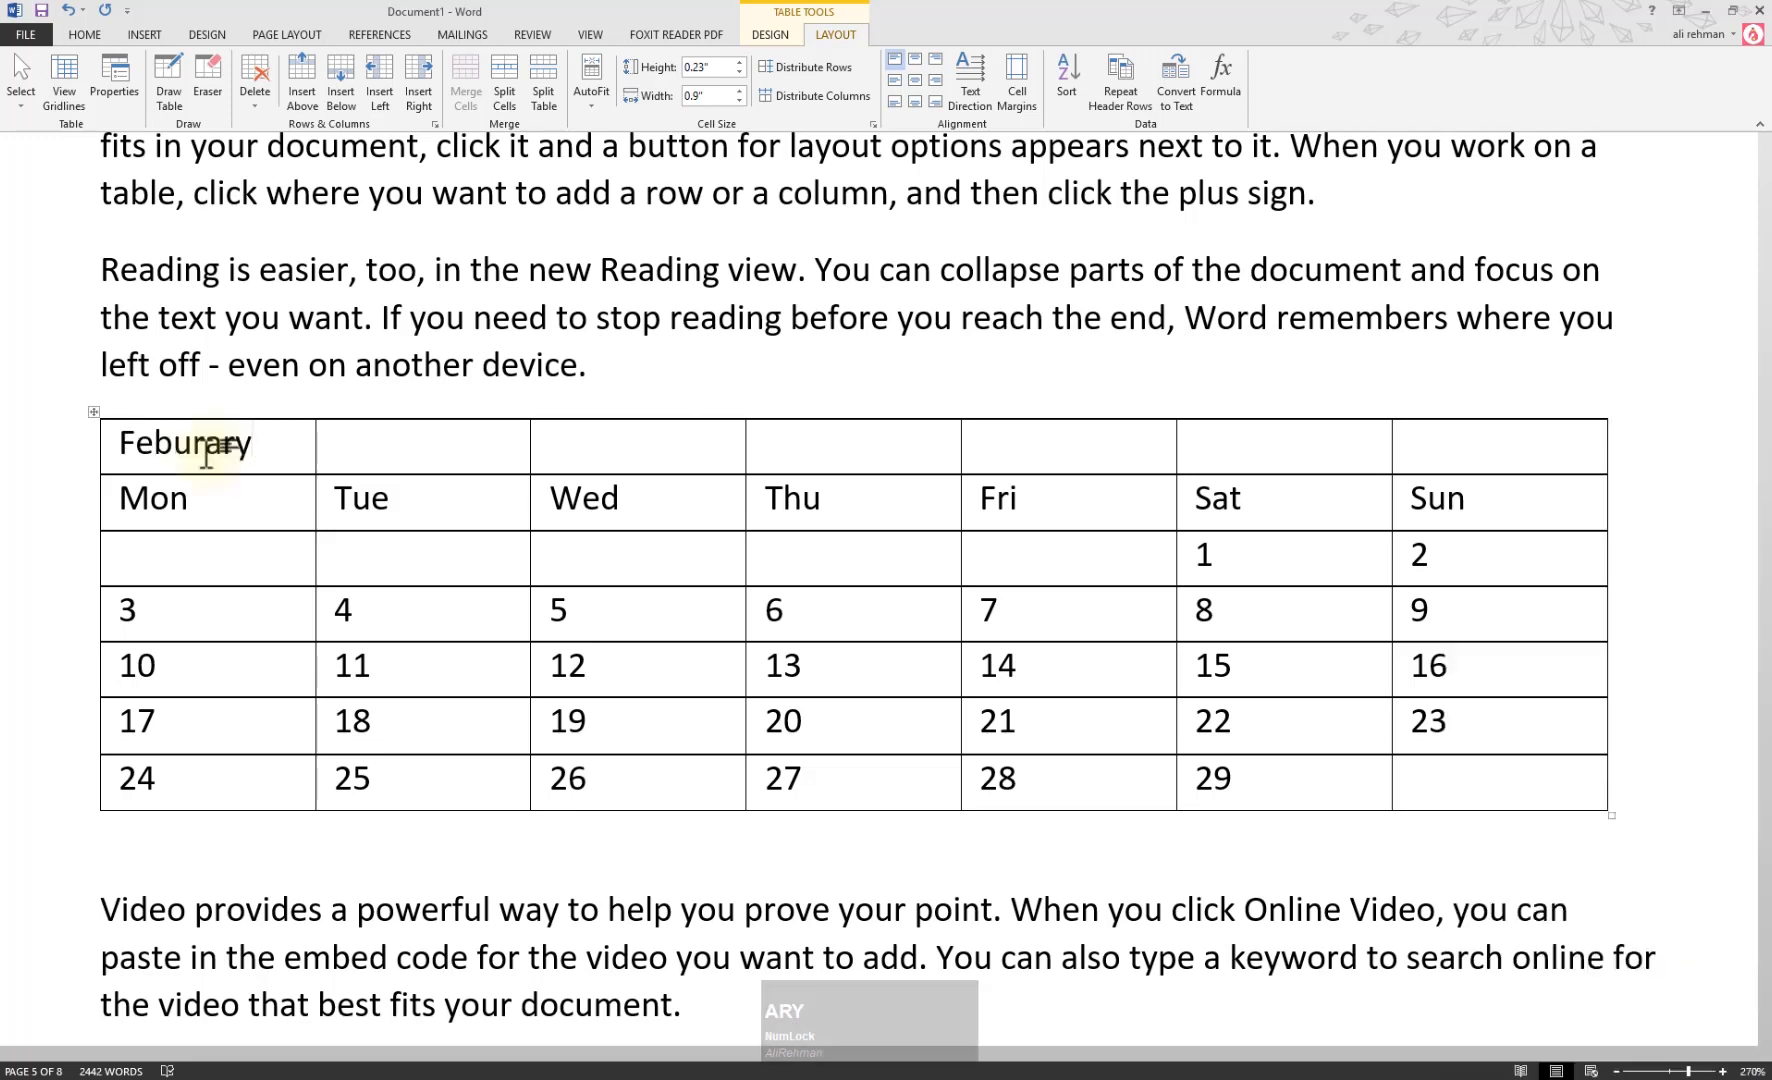
type(" 2020")
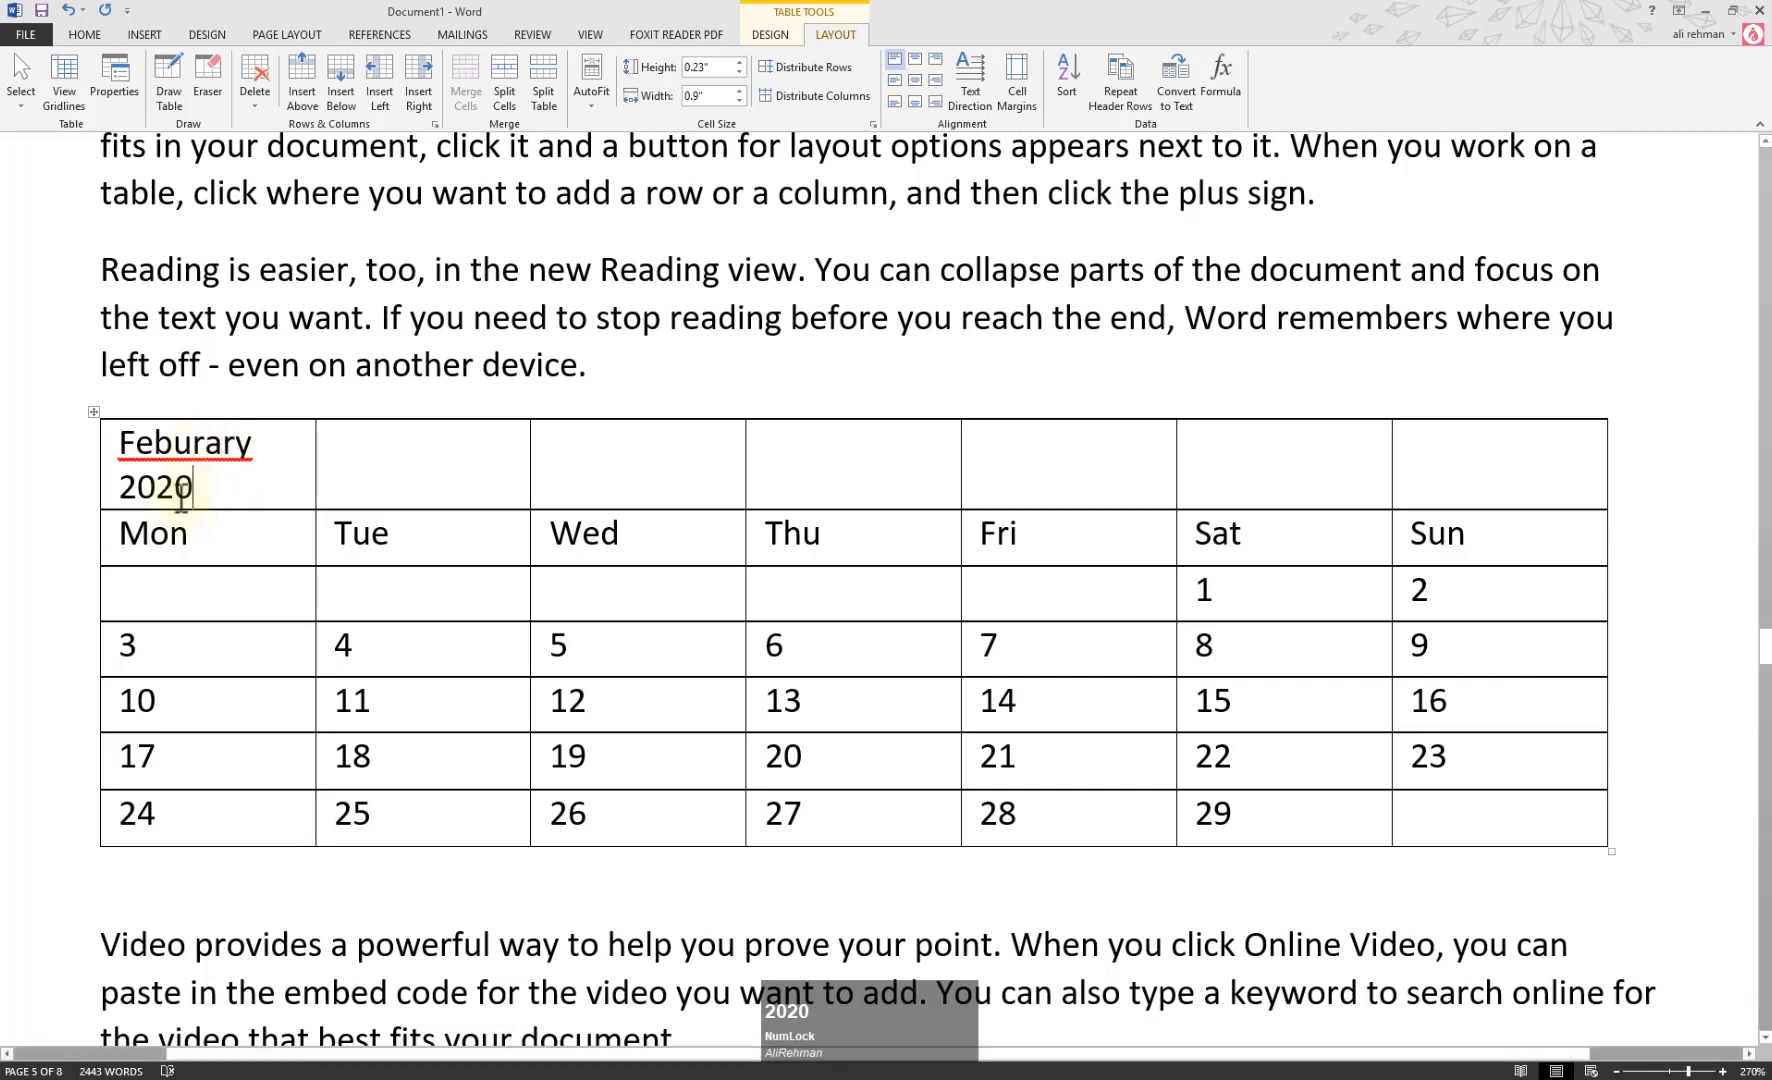
right_click(214, 449)
left_click(257, 458)
Merge all seven cells of the February 2020 row into one cell
left_click_drag(265, 455, 1504, 473)
left_click_drag(269, 447, 1446, 444)
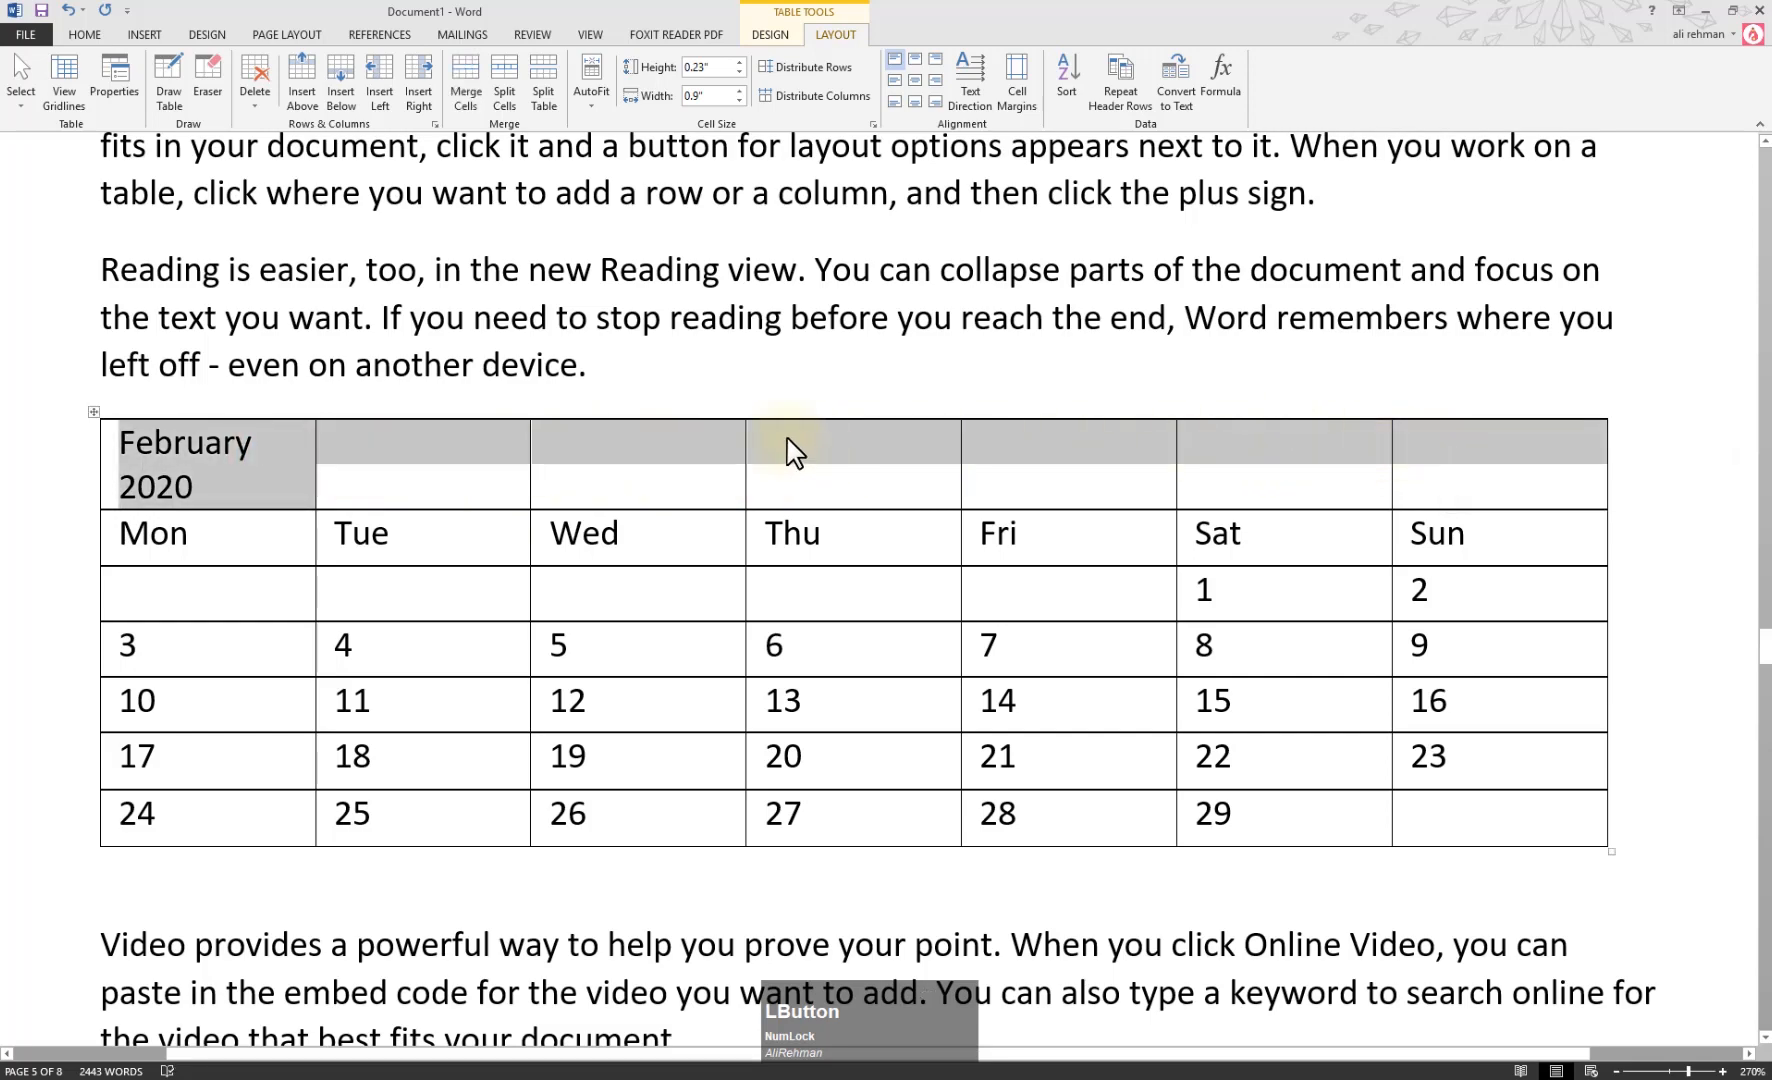
right_click(753, 443)
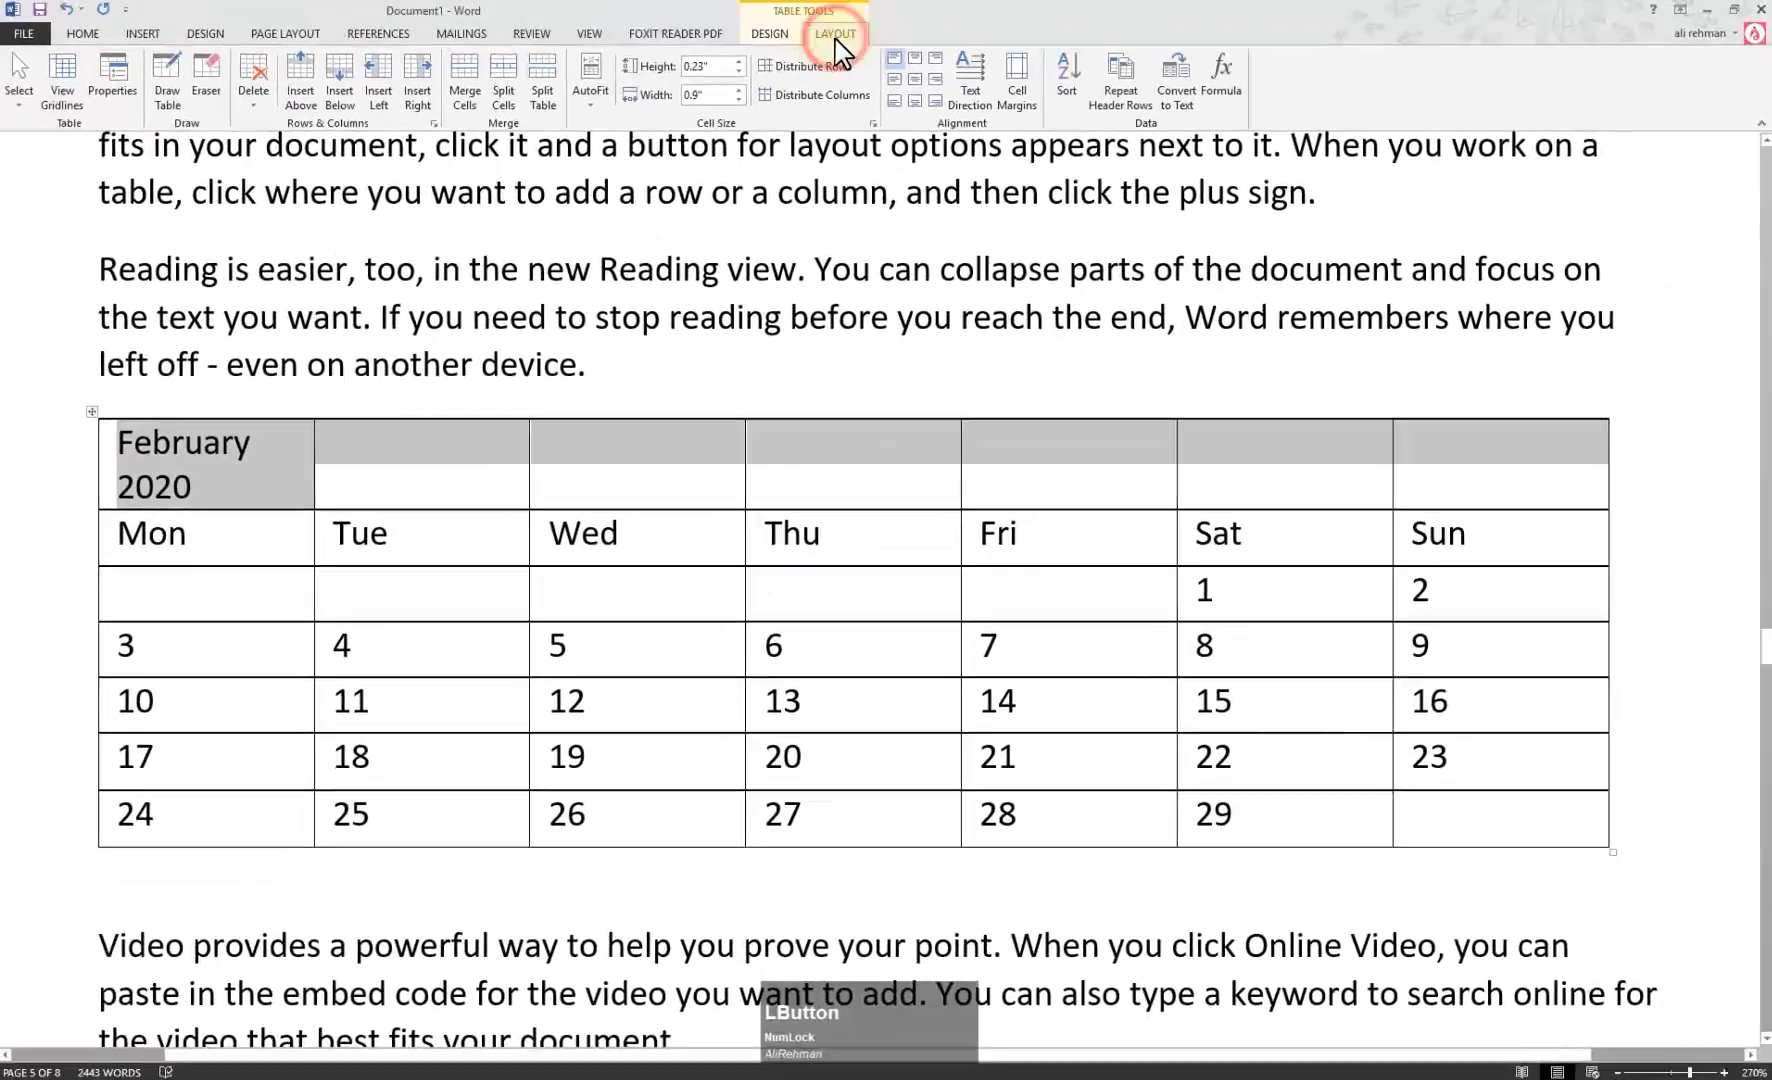
left_click(878, 43)
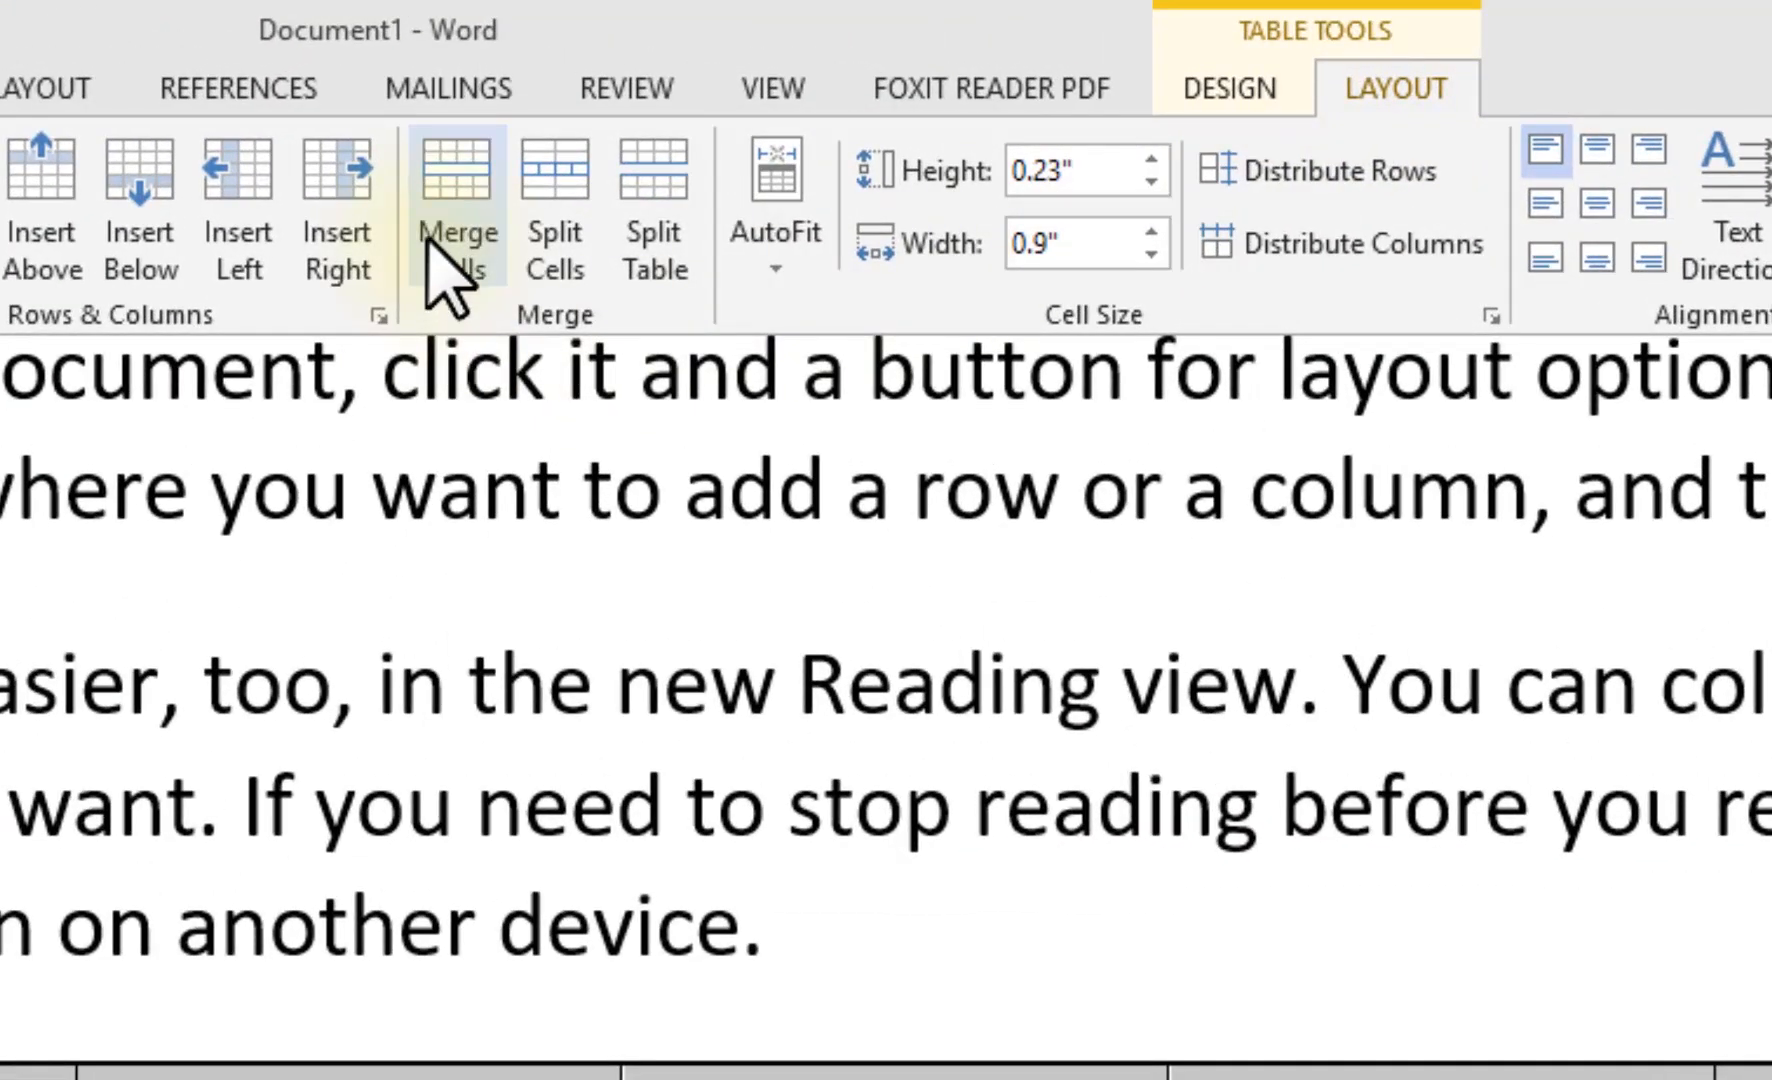
left_click(440, 250)
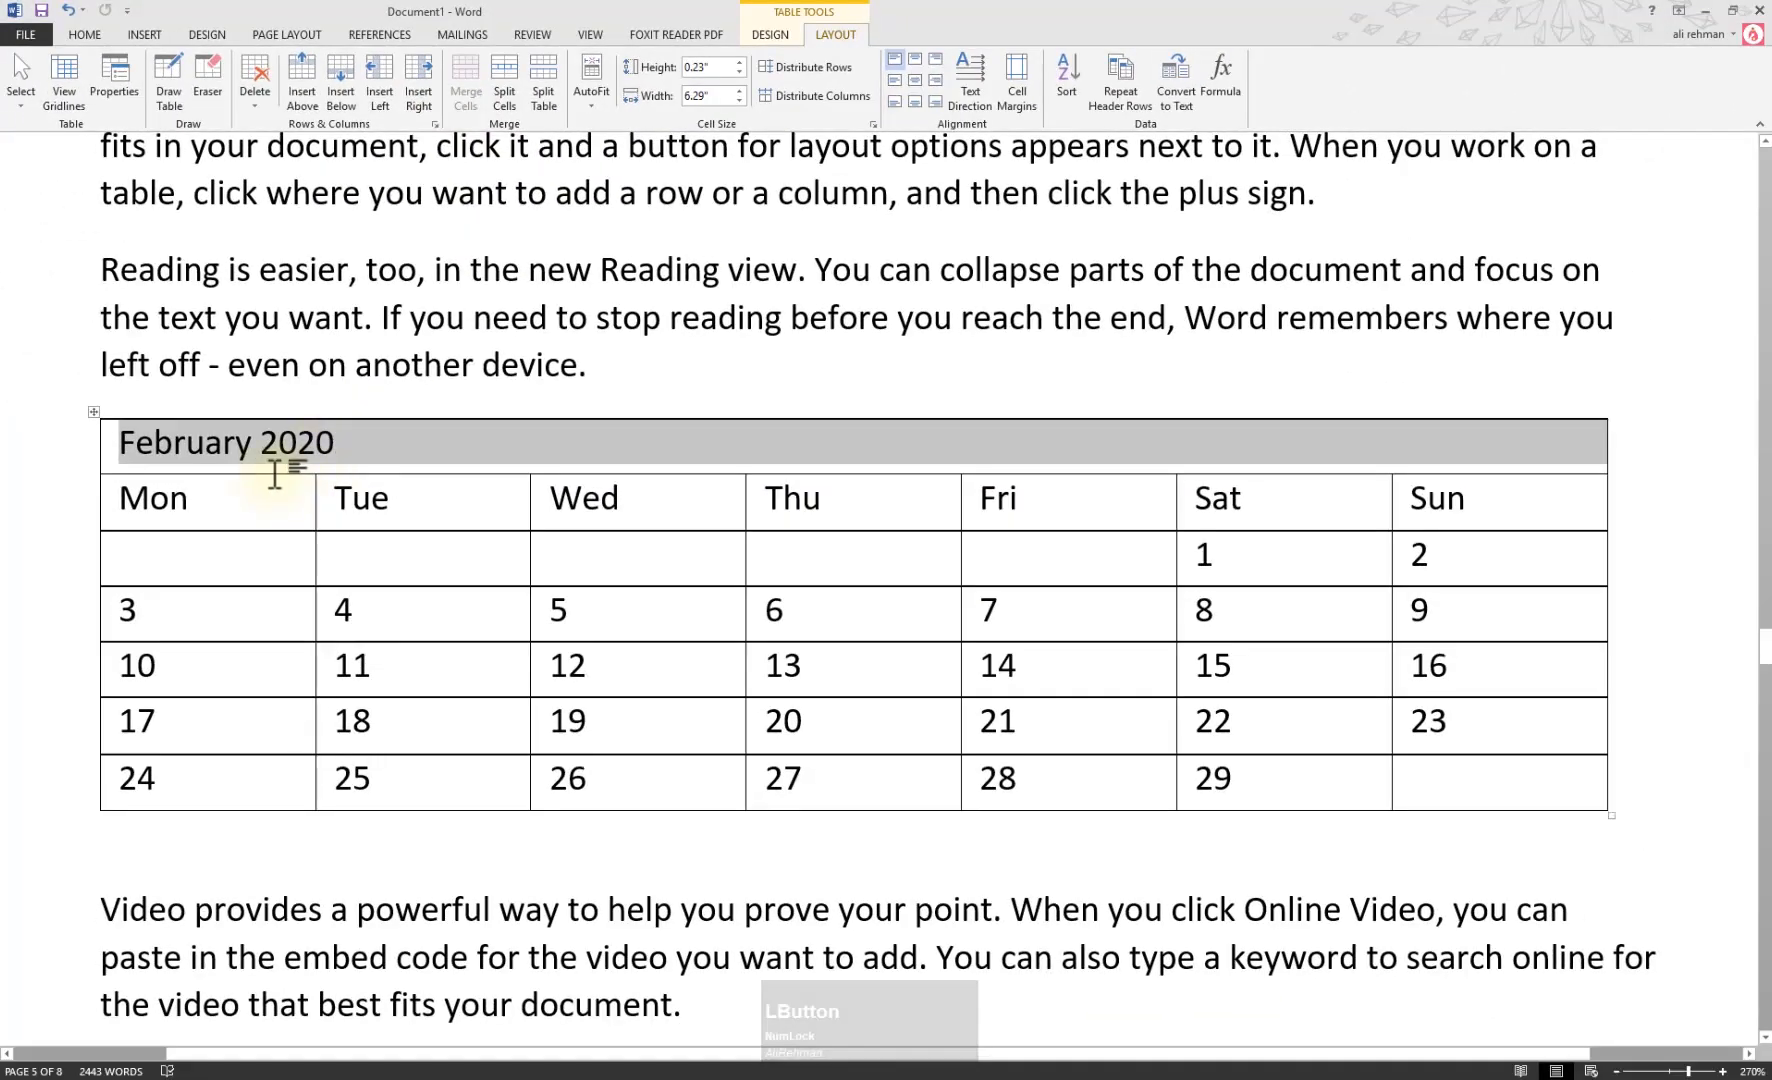
Try making the February 2020 row about 0.57" high, and undo the height change
left_click_drag(242, 475, 245, 556)
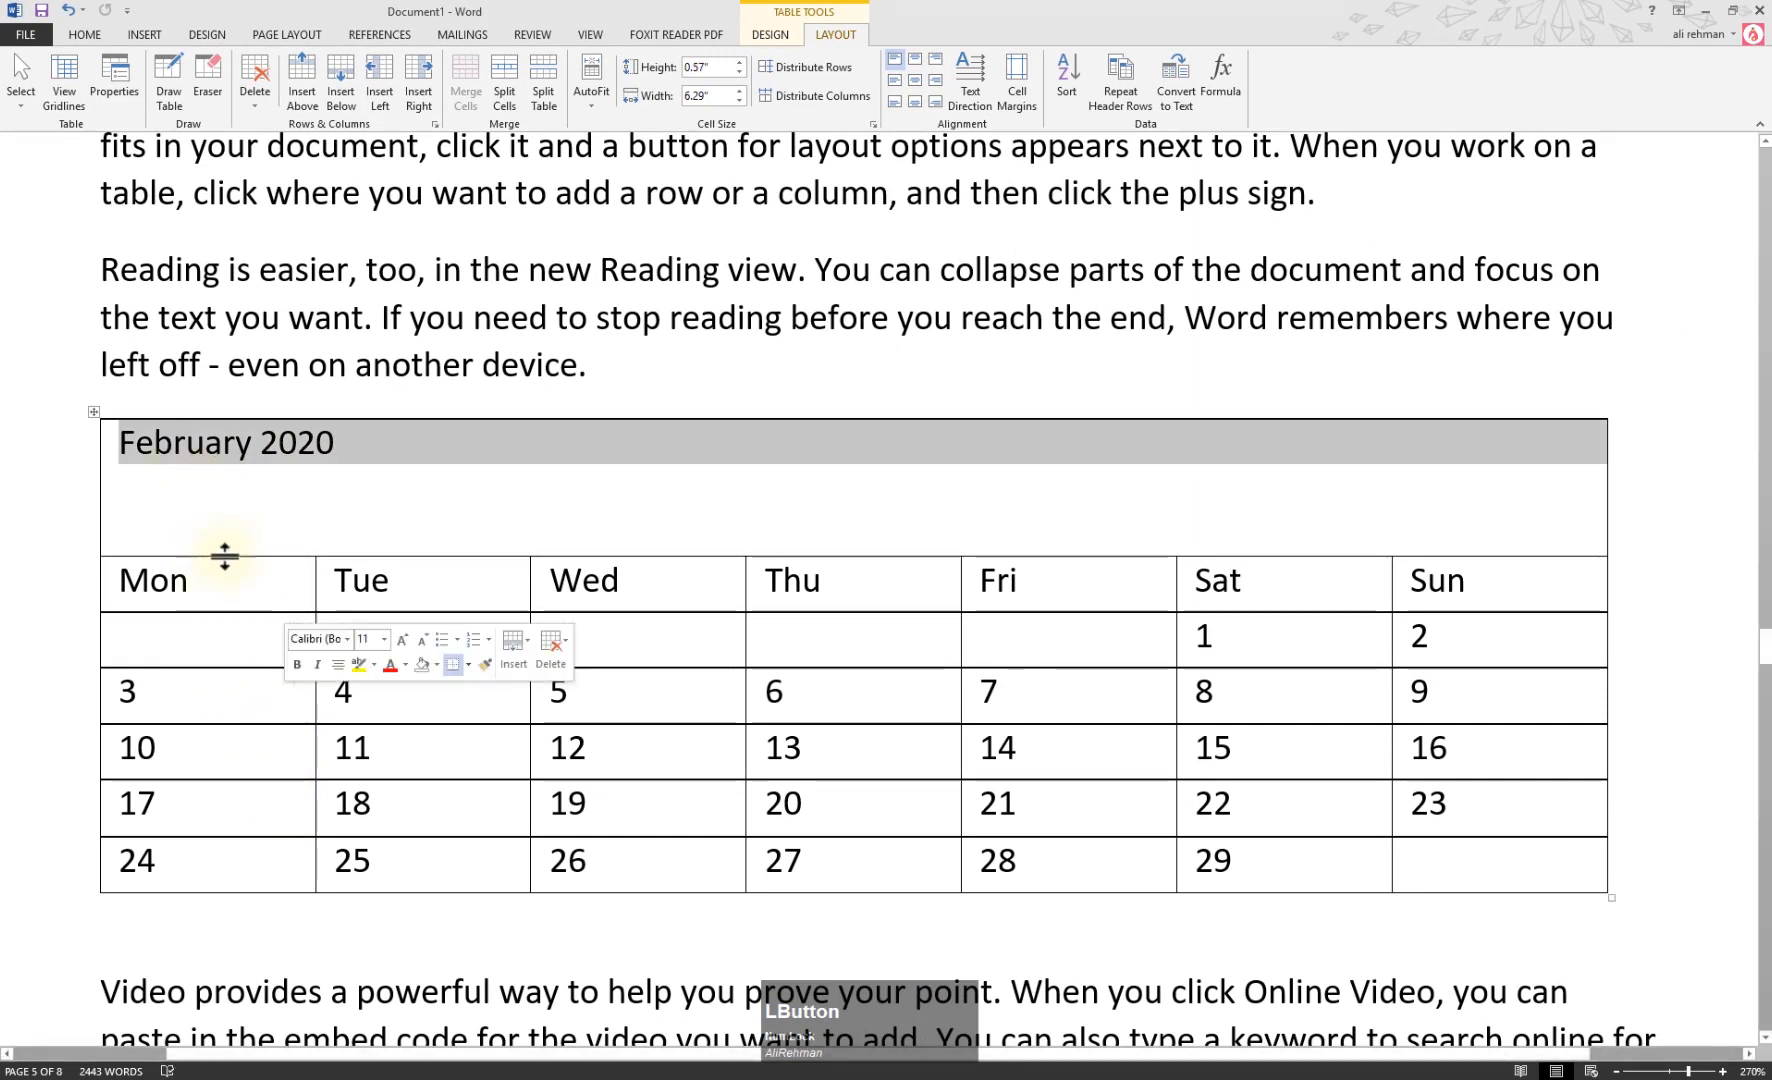
key("ctrl+z")
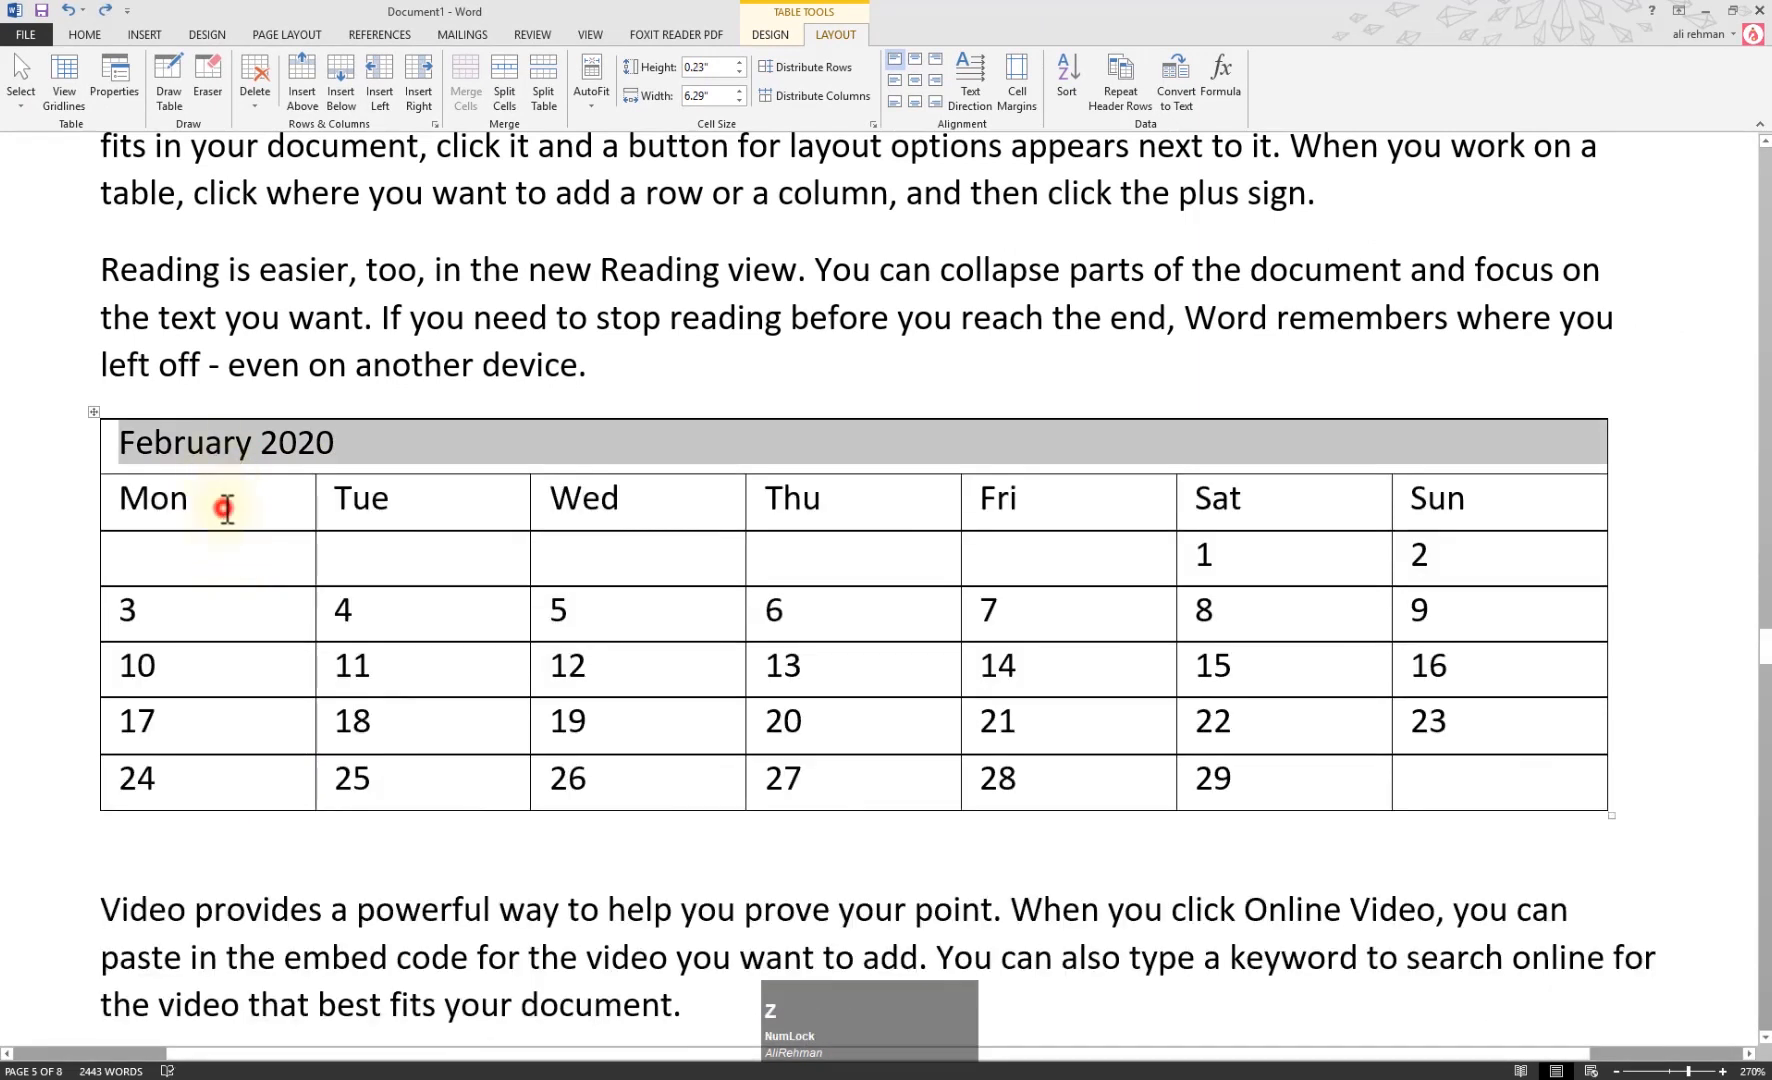
left_click(228, 509)
left_click_drag(147, 448, 395, 447)
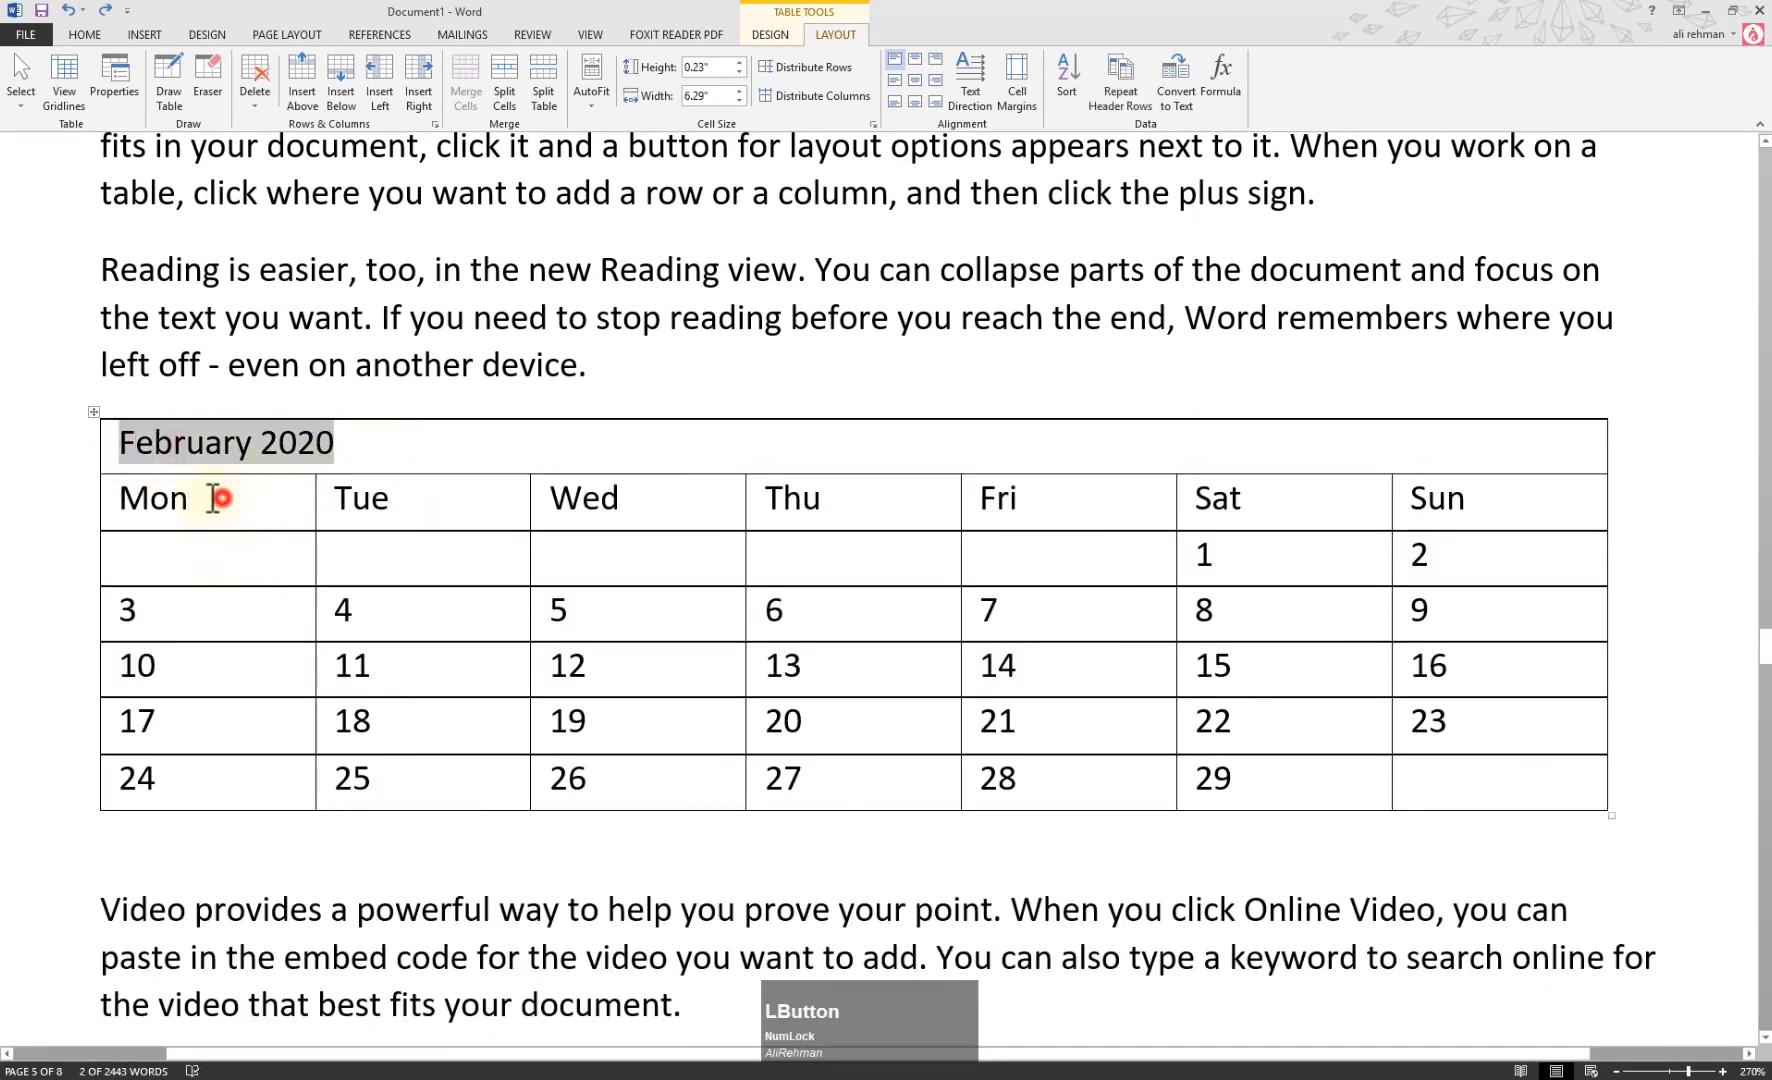
left_click_drag(230, 498, 184, 502)
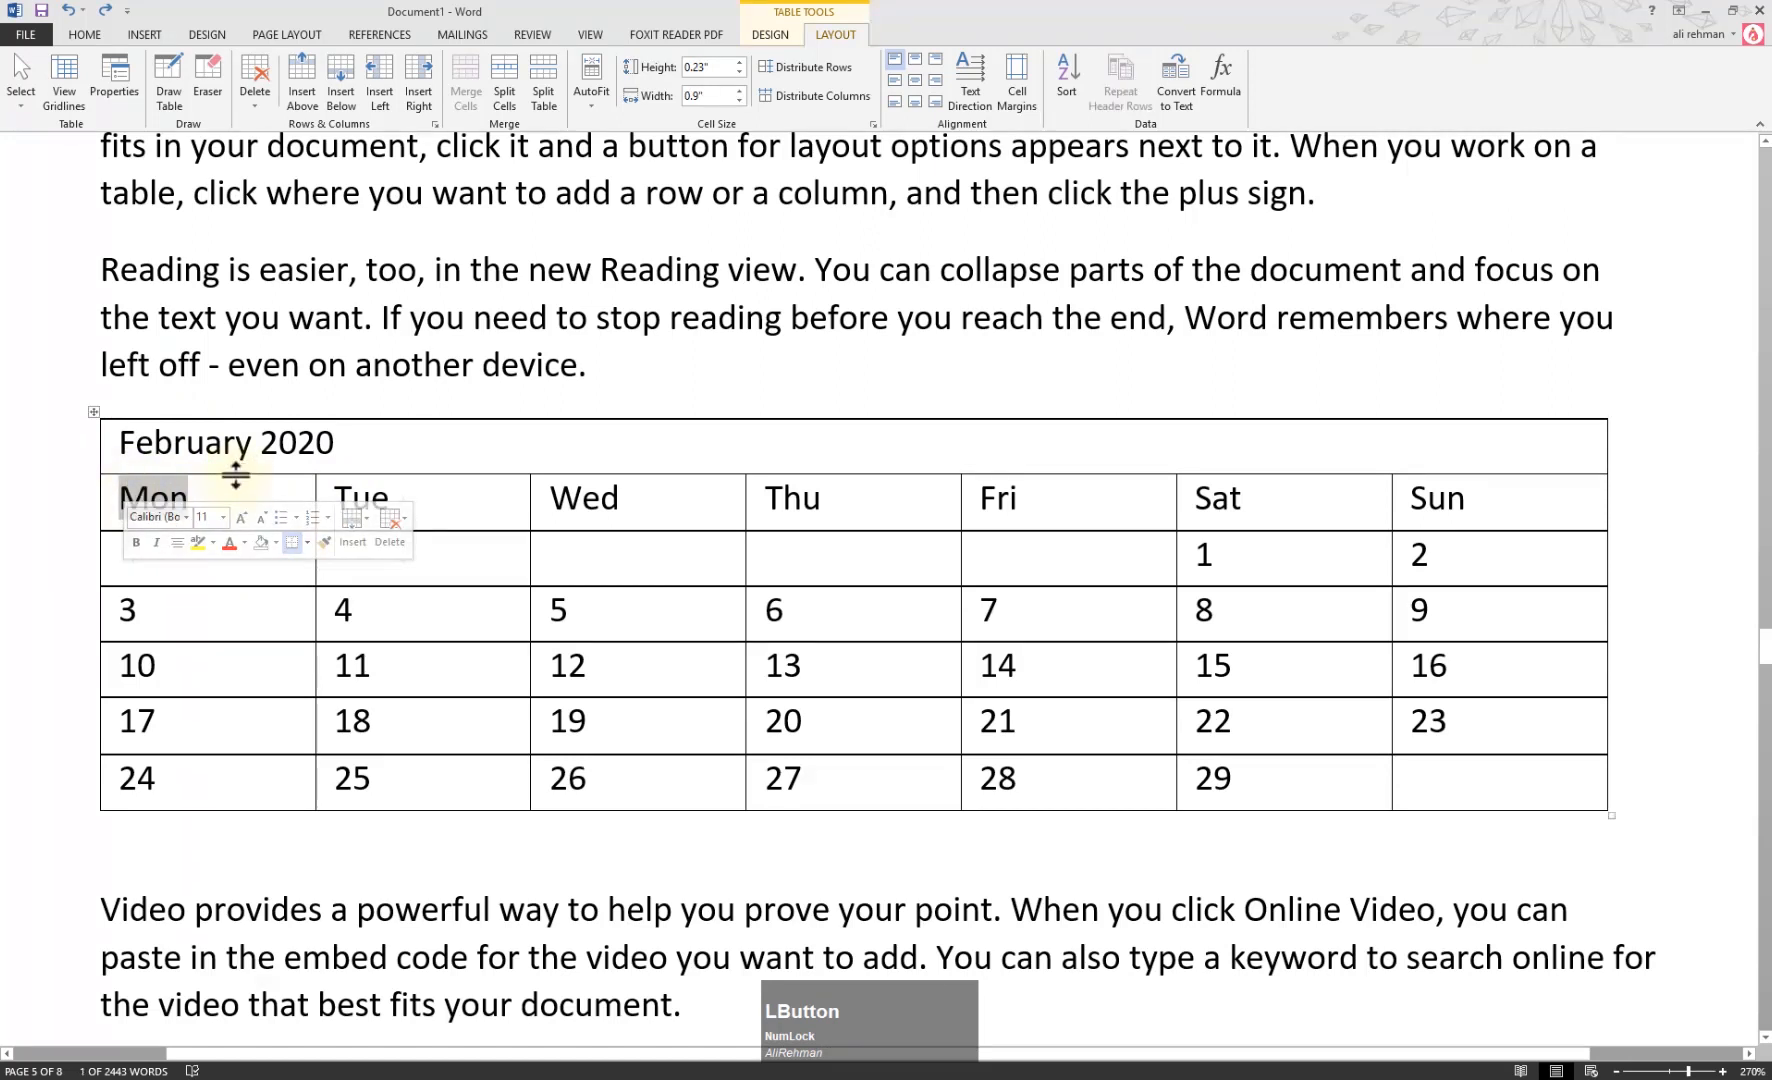
Increase the height of the February 2020 row to about 0.44"
left_click_drag(236, 474, 245, 523)
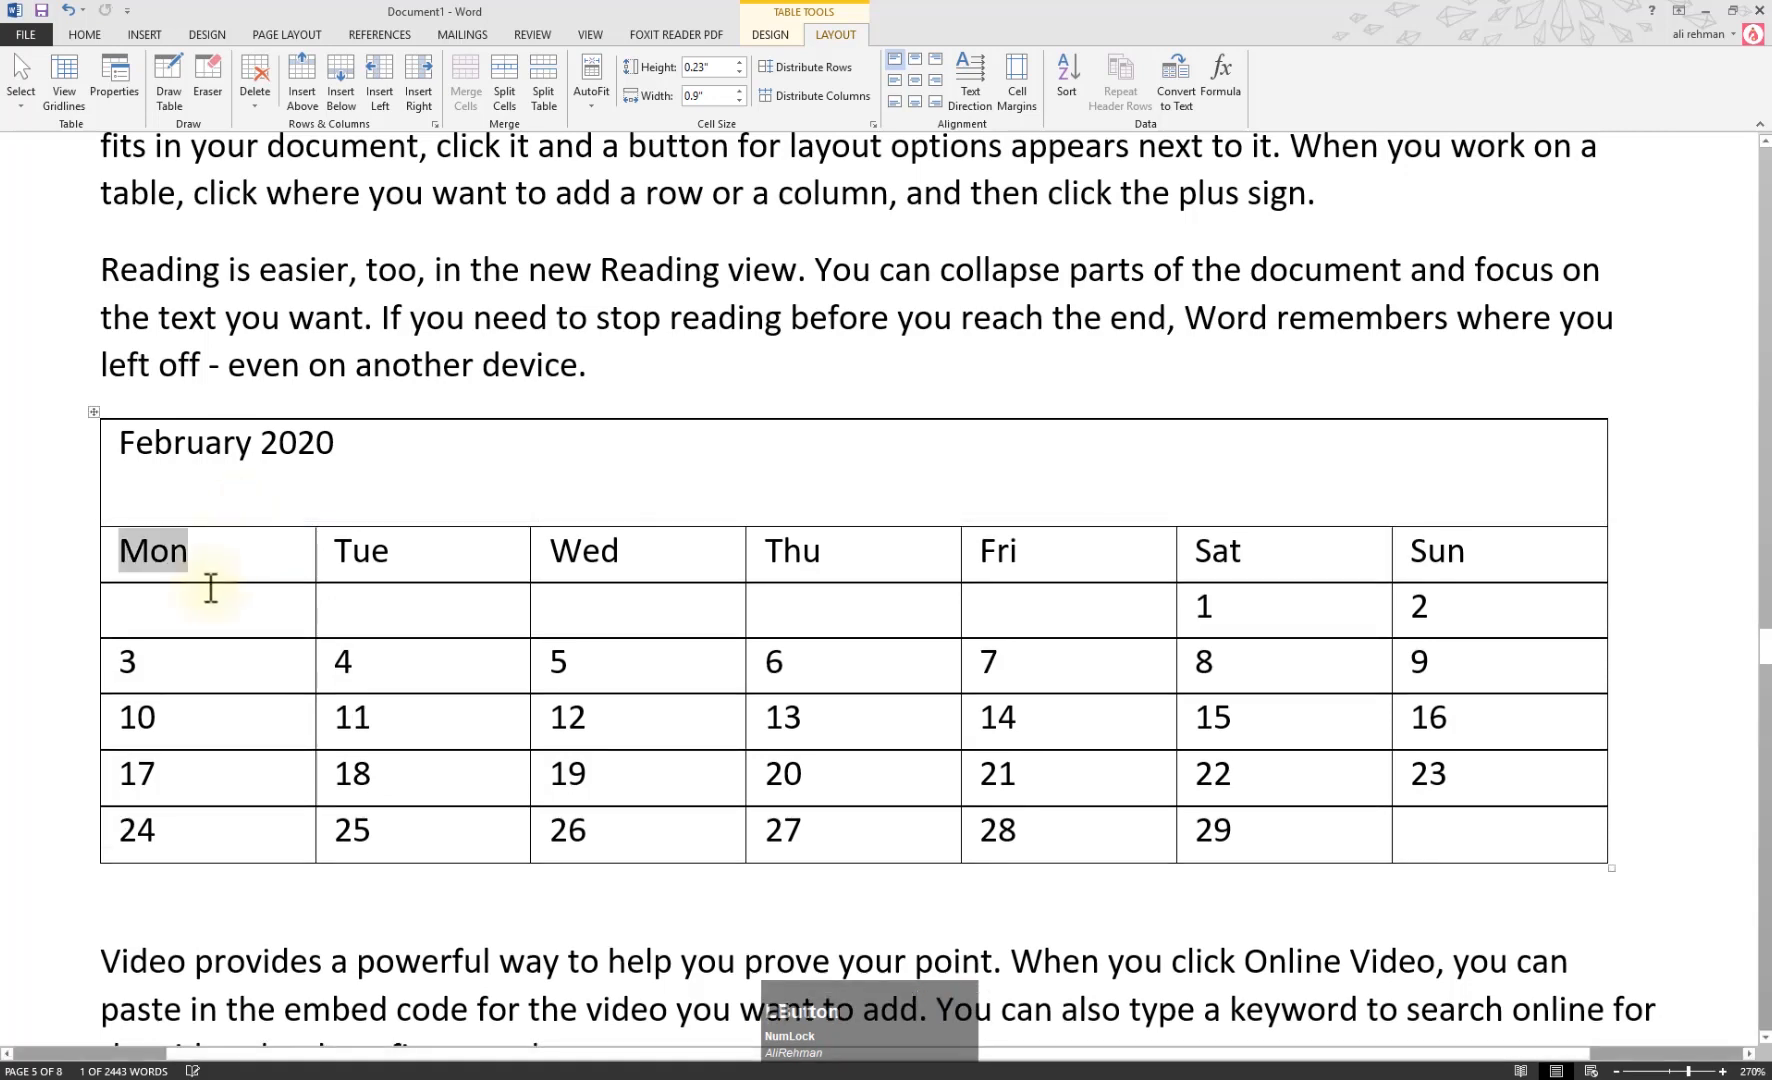
left_click(347, 465)
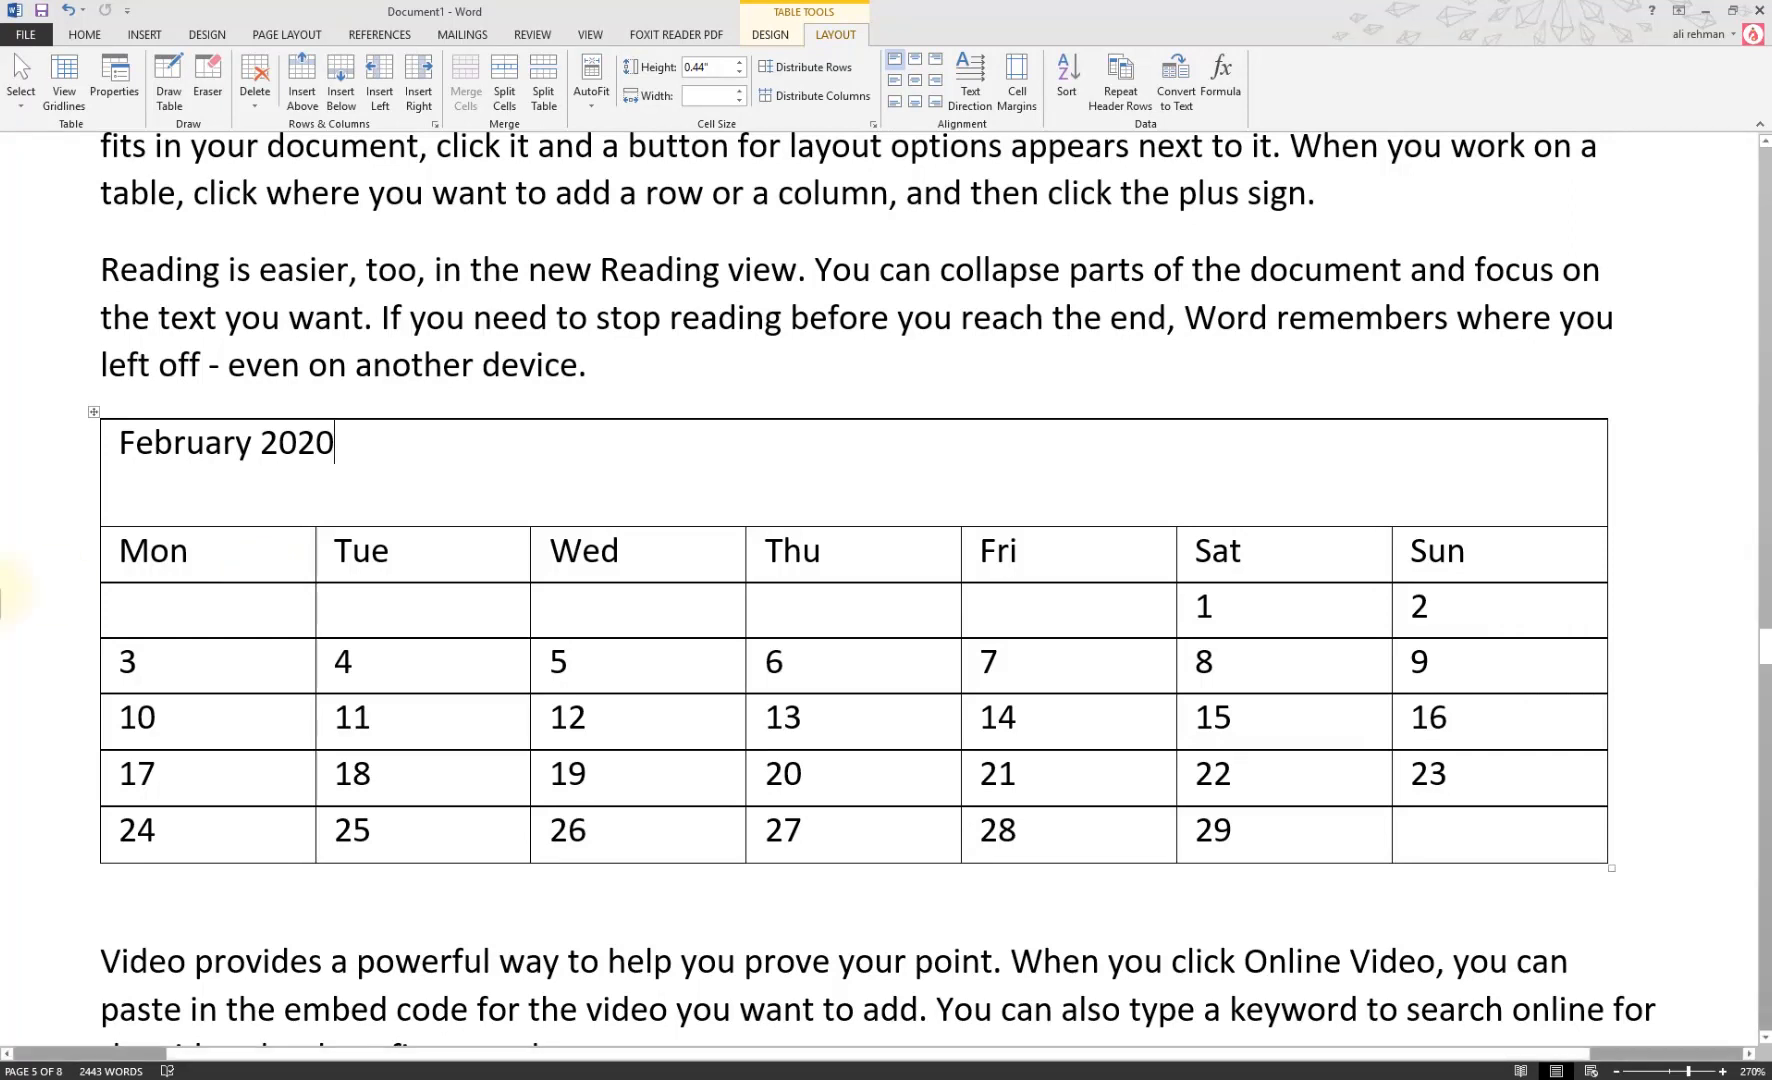
Set the font color of the February 2020 title to a dark teal theme color
left_click_drag(336, 443, 3, 431)
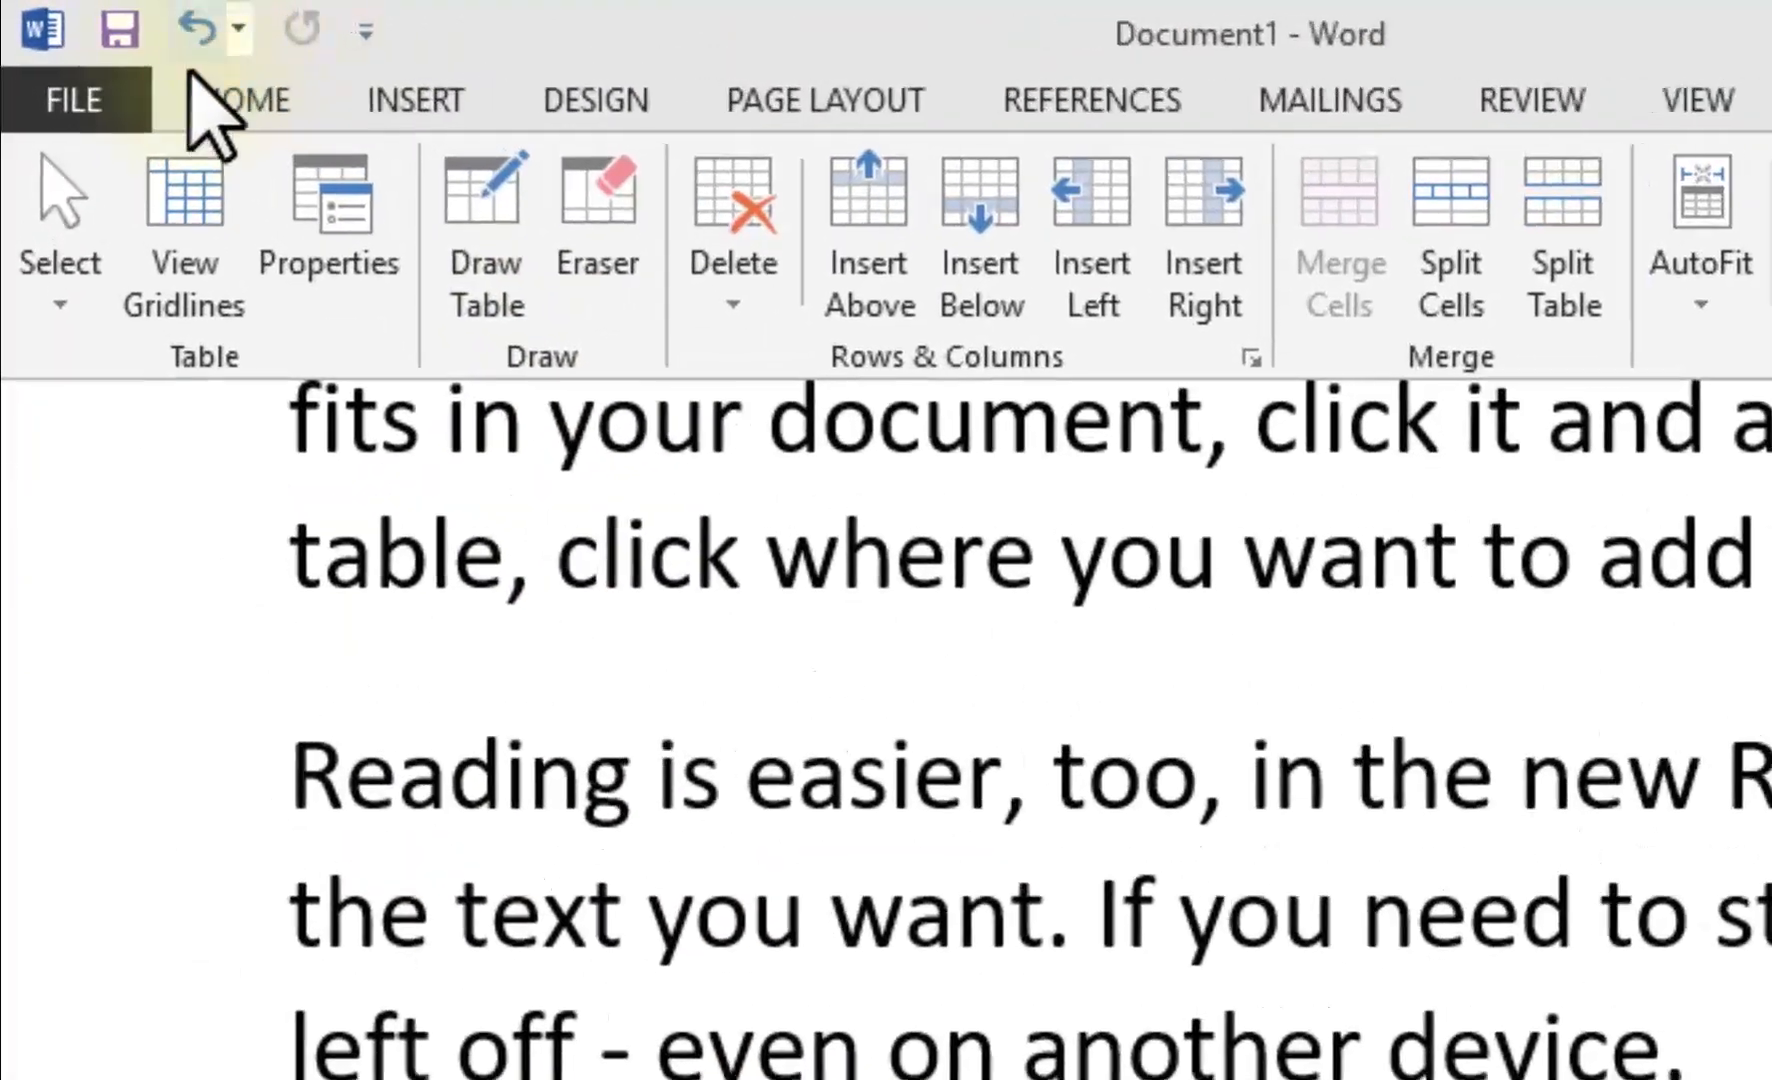
left_click(85, 34)
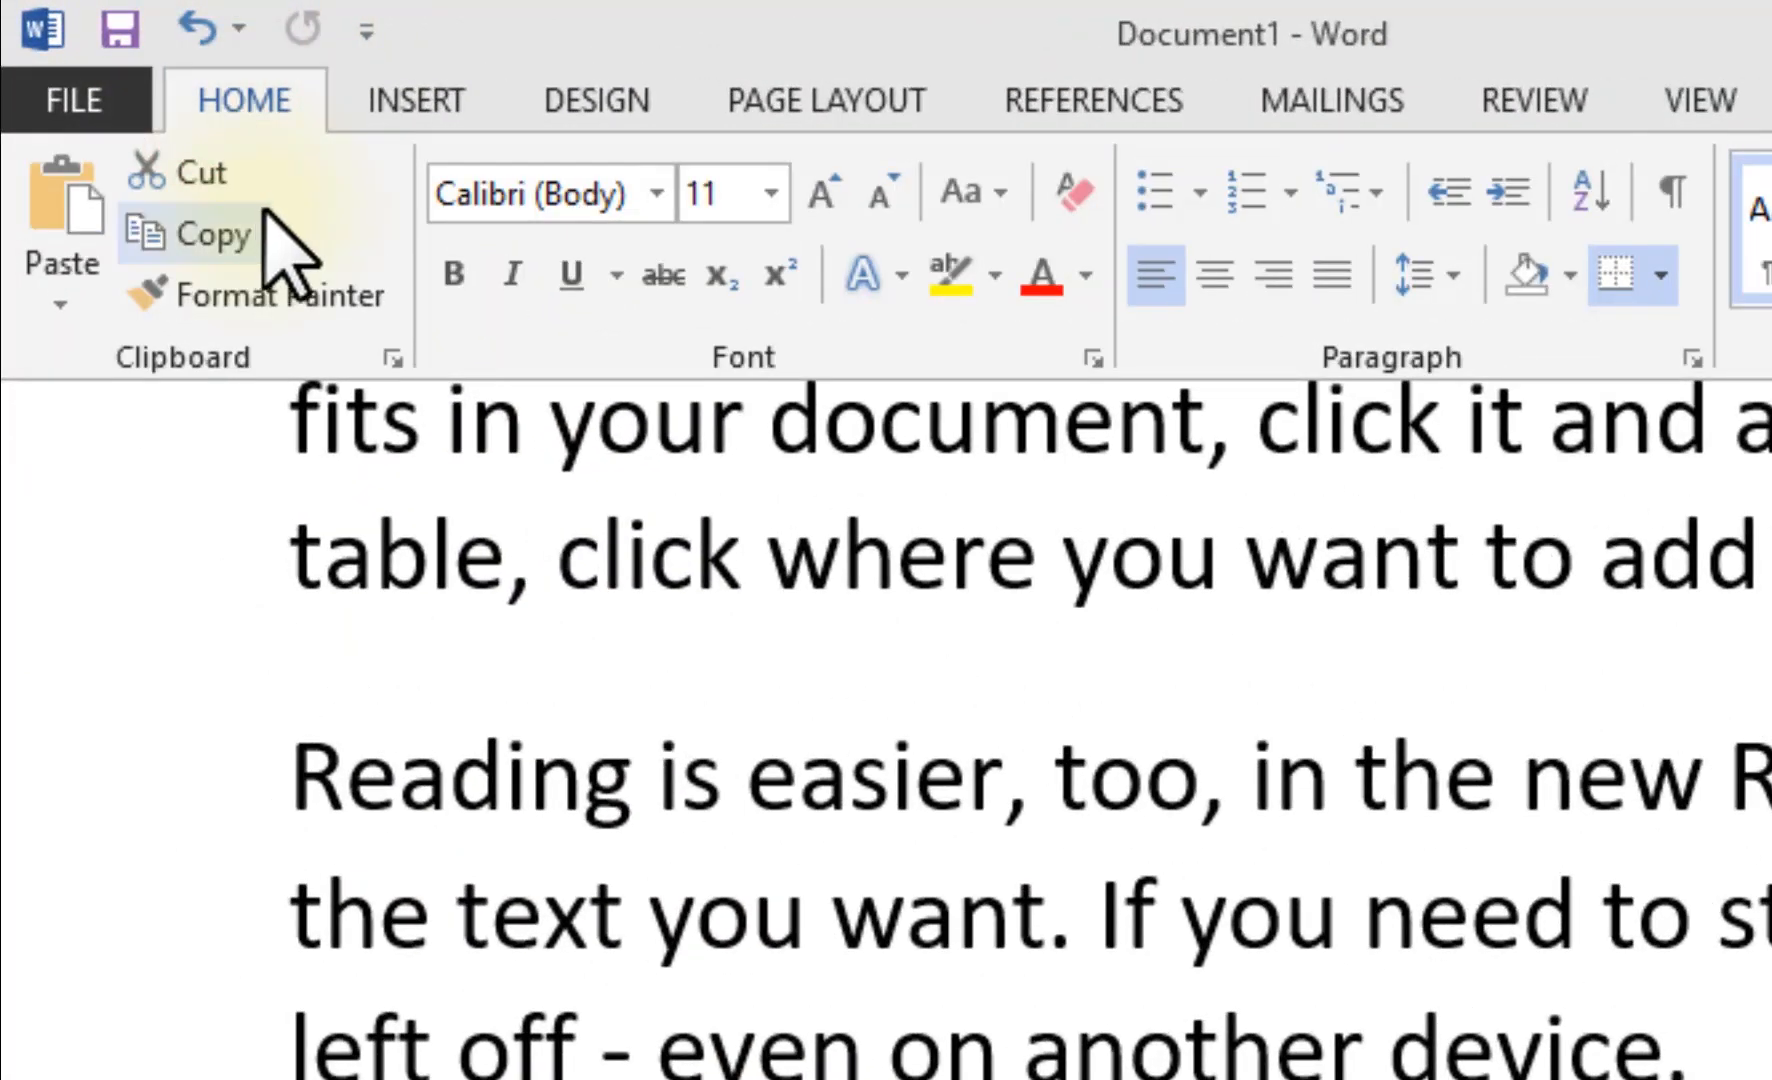
left_click(1086, 275)
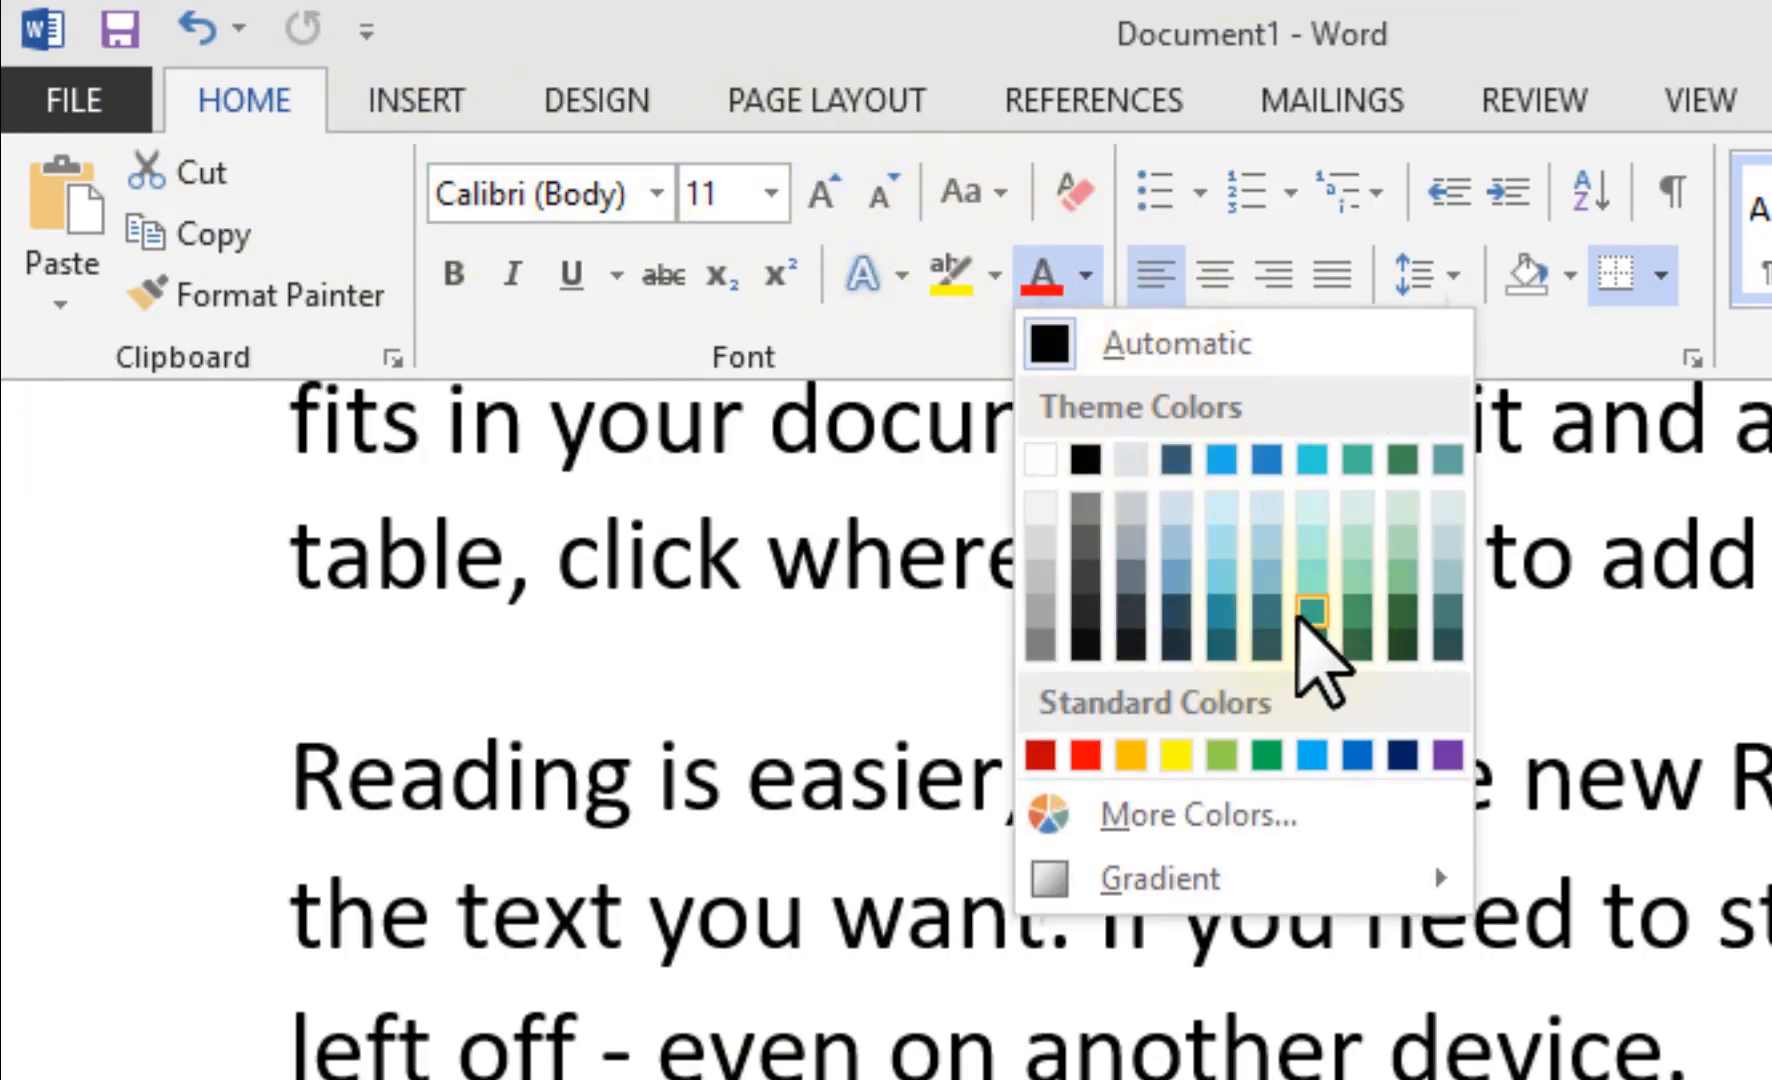
left_click(1305, 612)
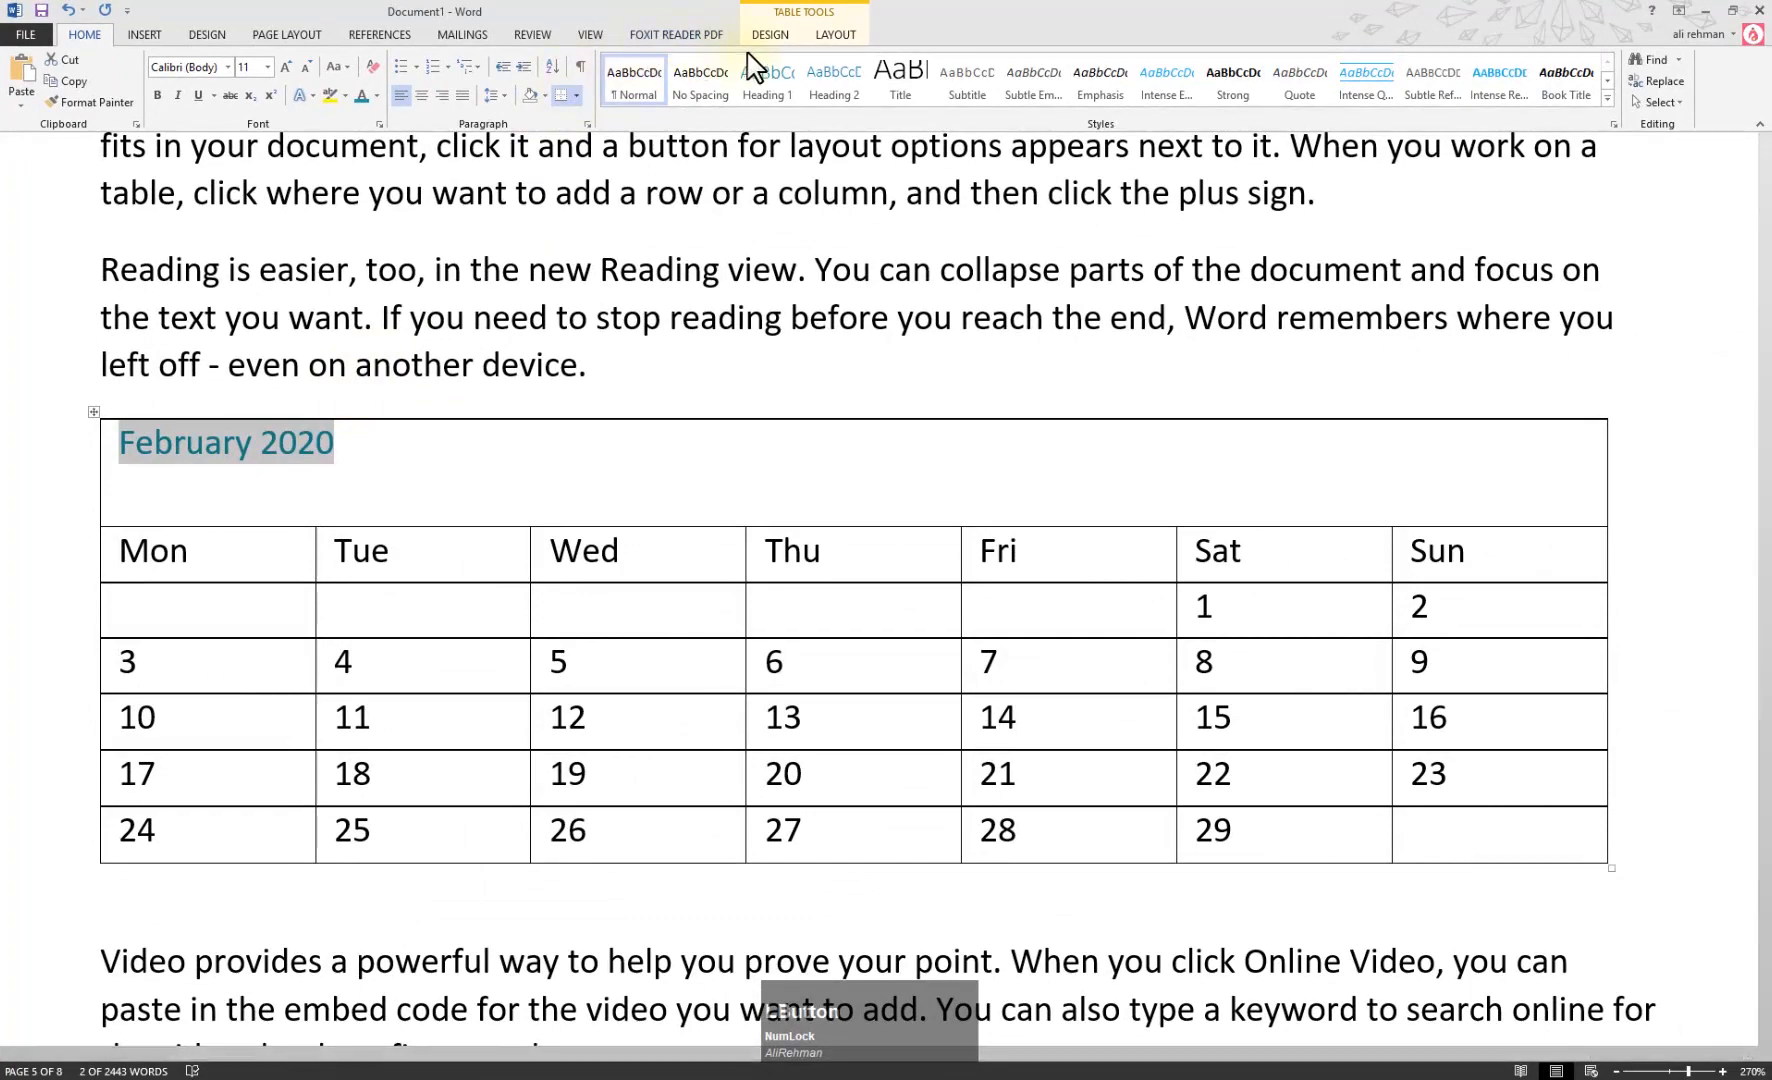
Try different cell alignments for the February 2020 title and settle on bottom right
left_click(830, 36)
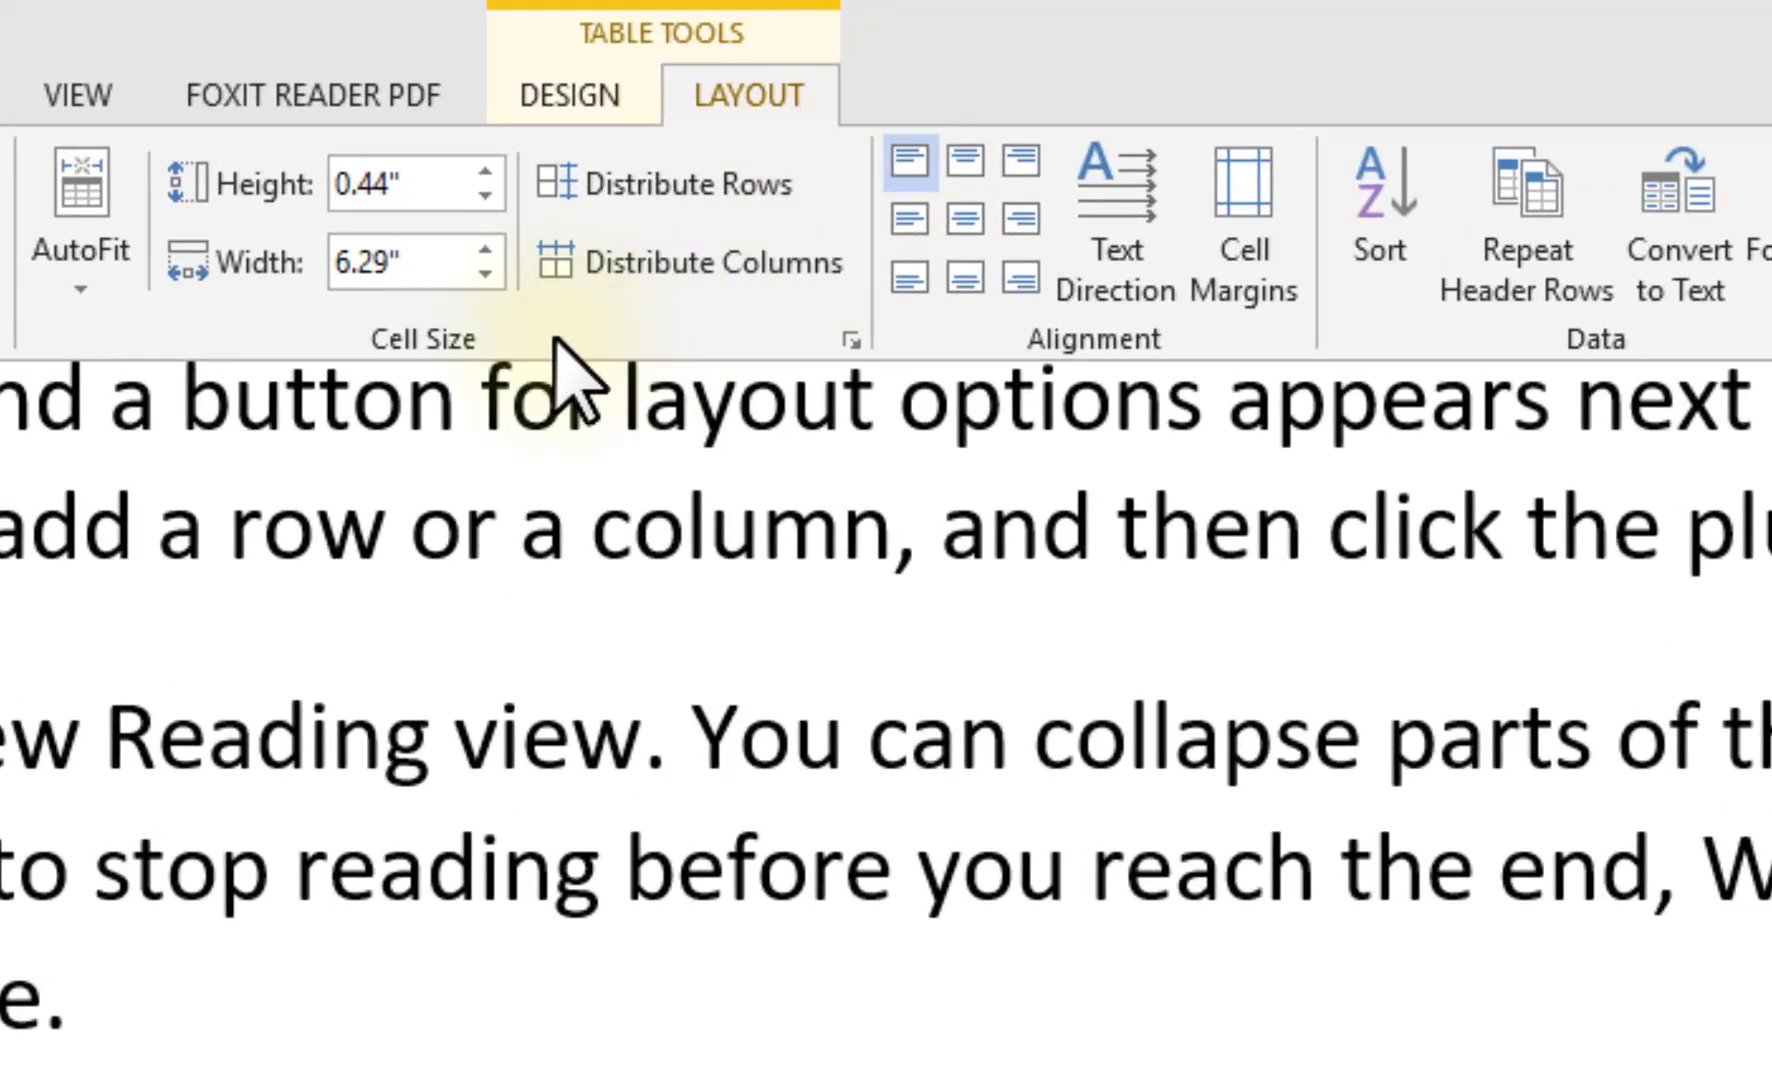
left_click(963, 160)
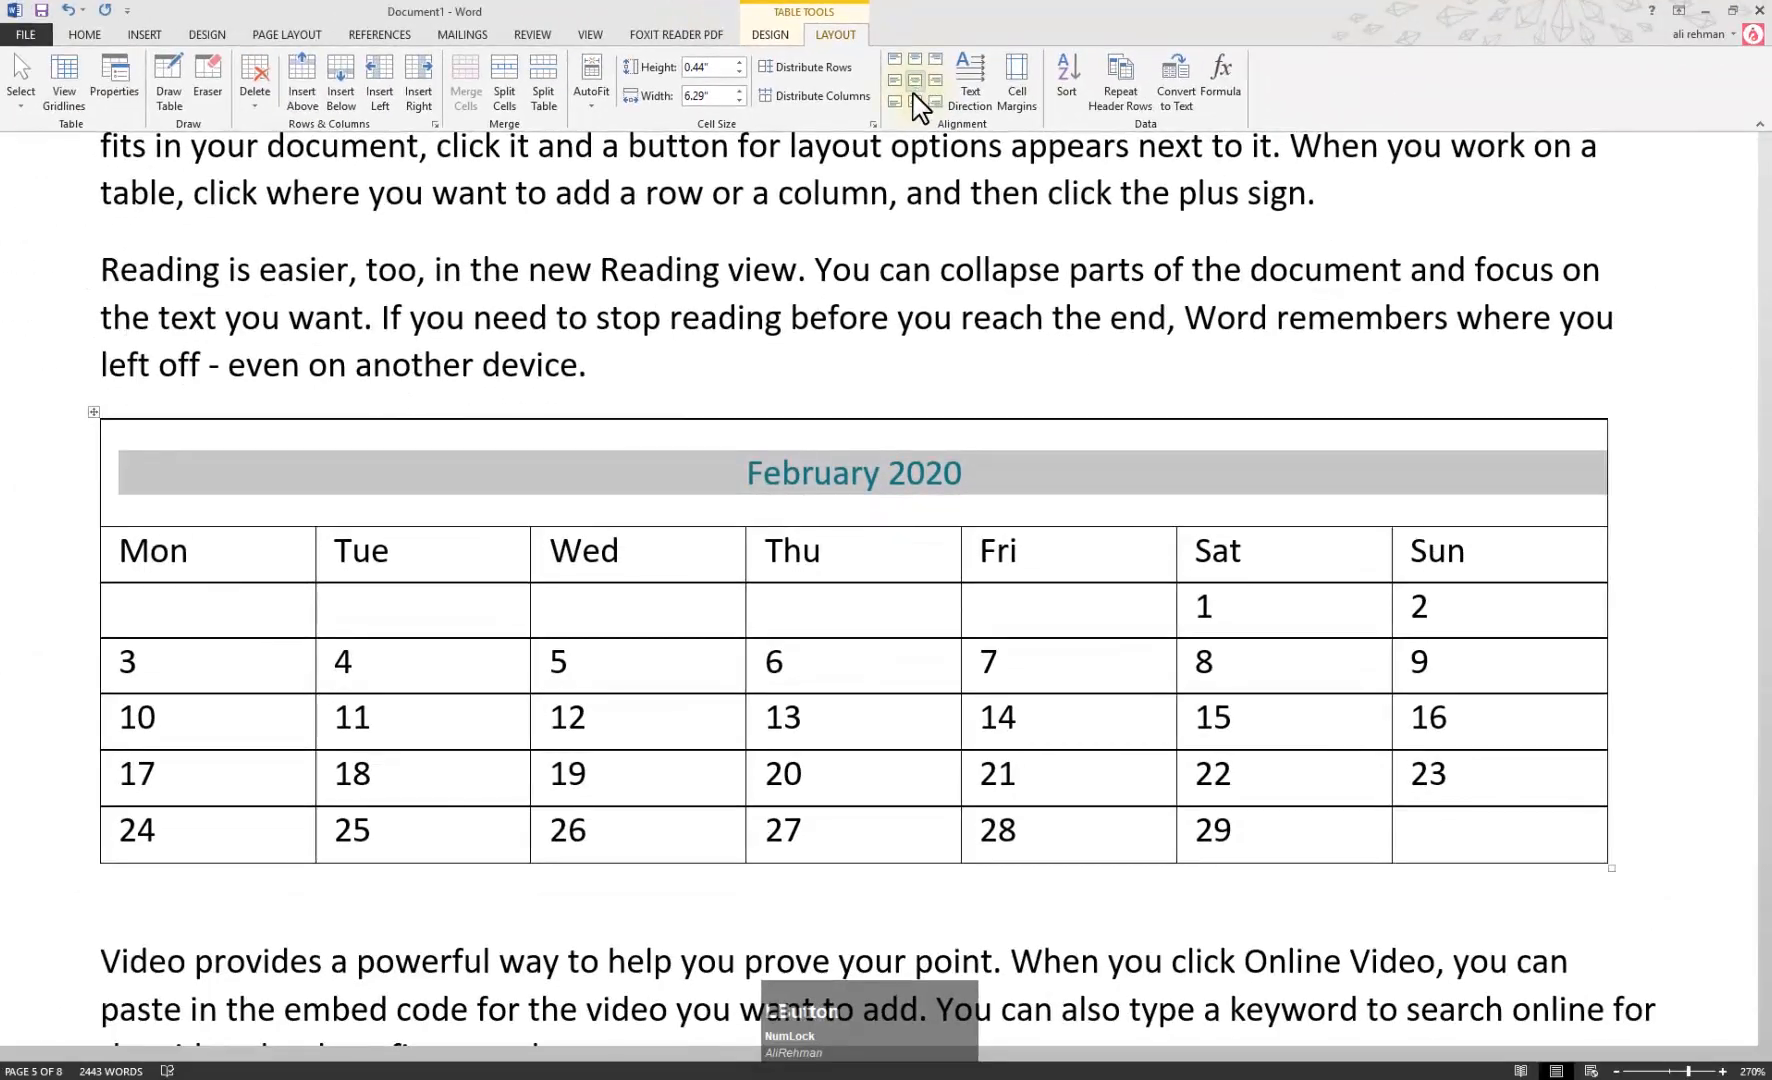
left_click(965, 277)
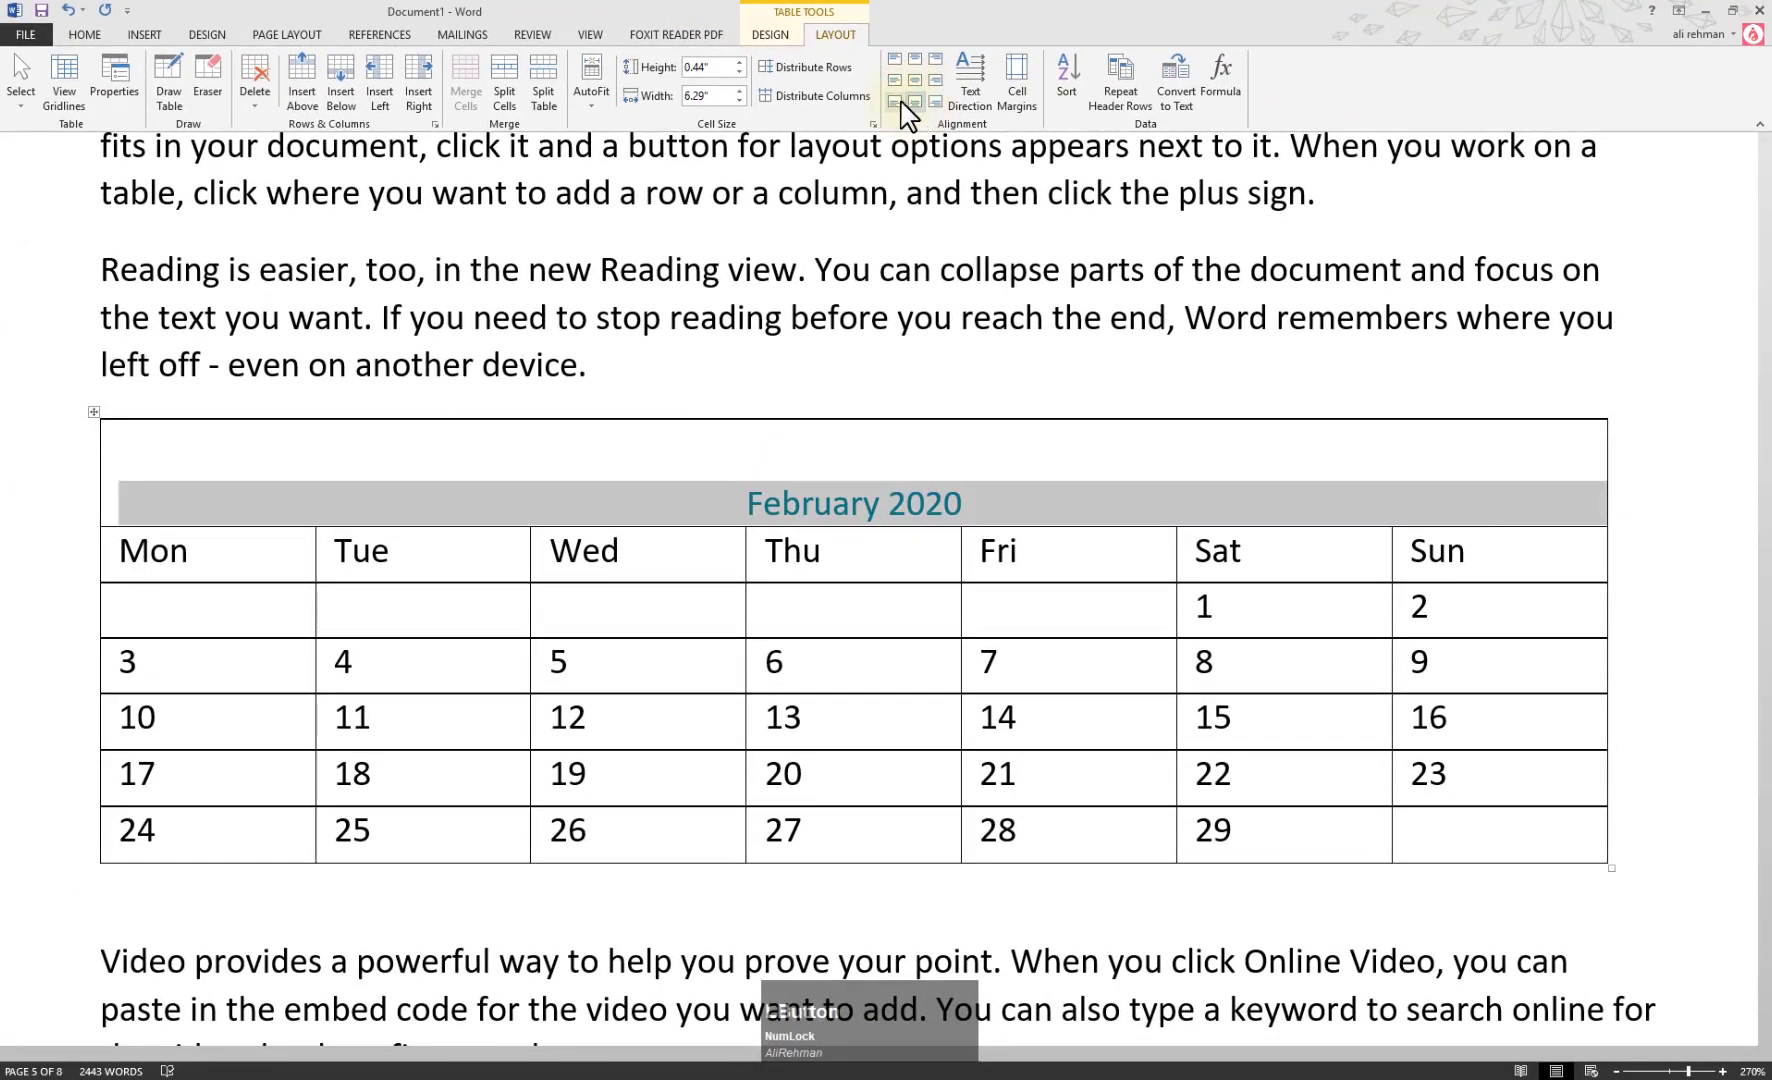
left_click(894, 102)
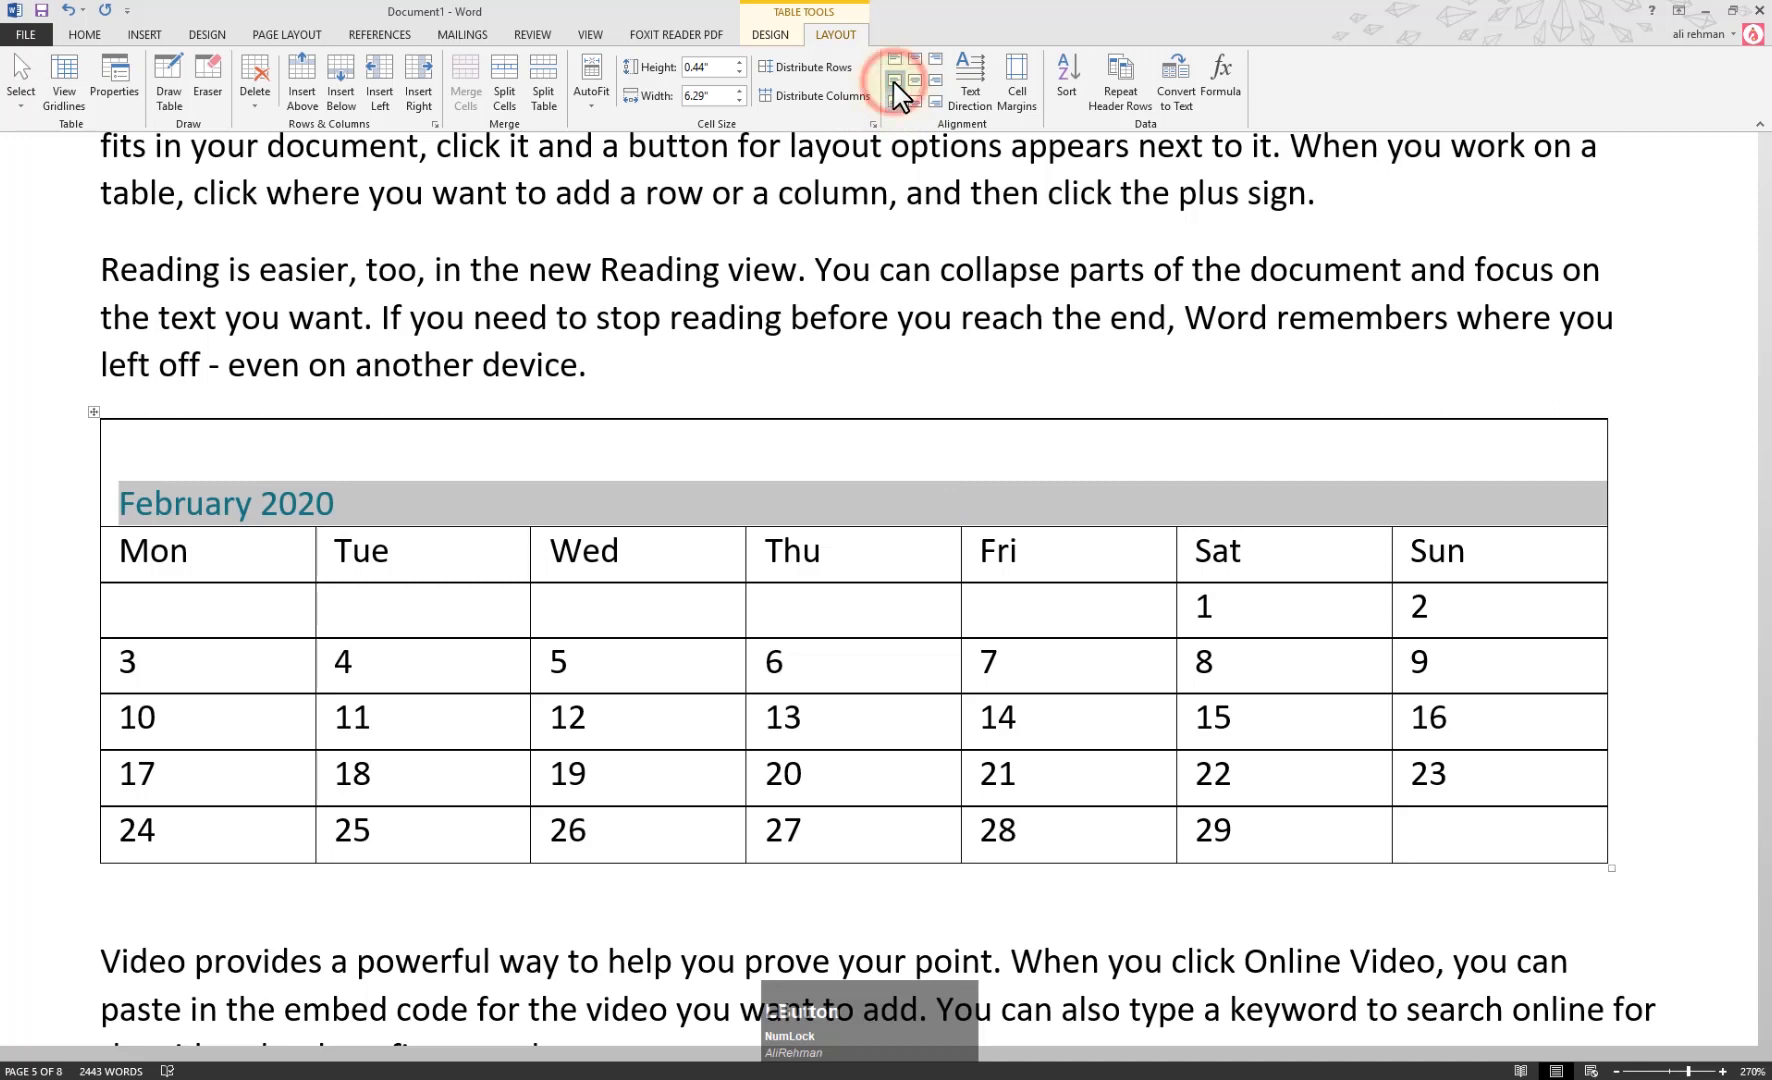
left_click(894, 80)
left_click(895, 60)
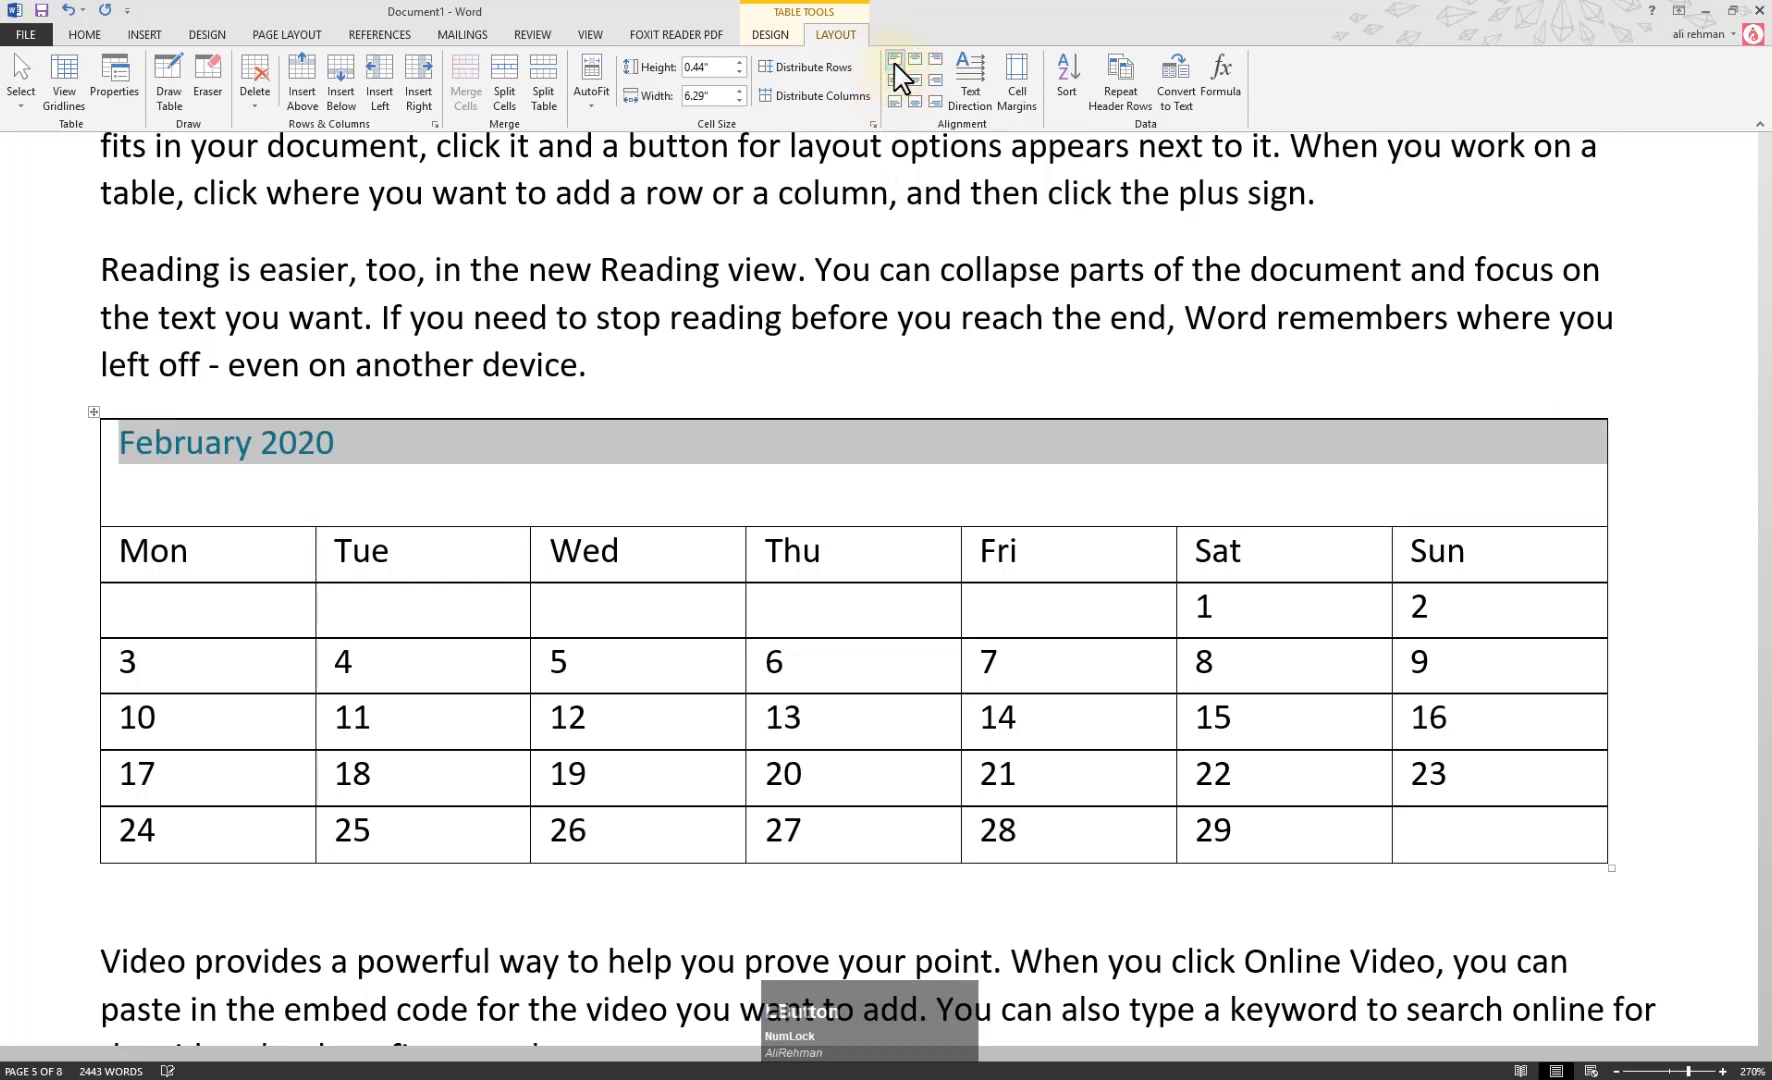
left_click(936, 60)
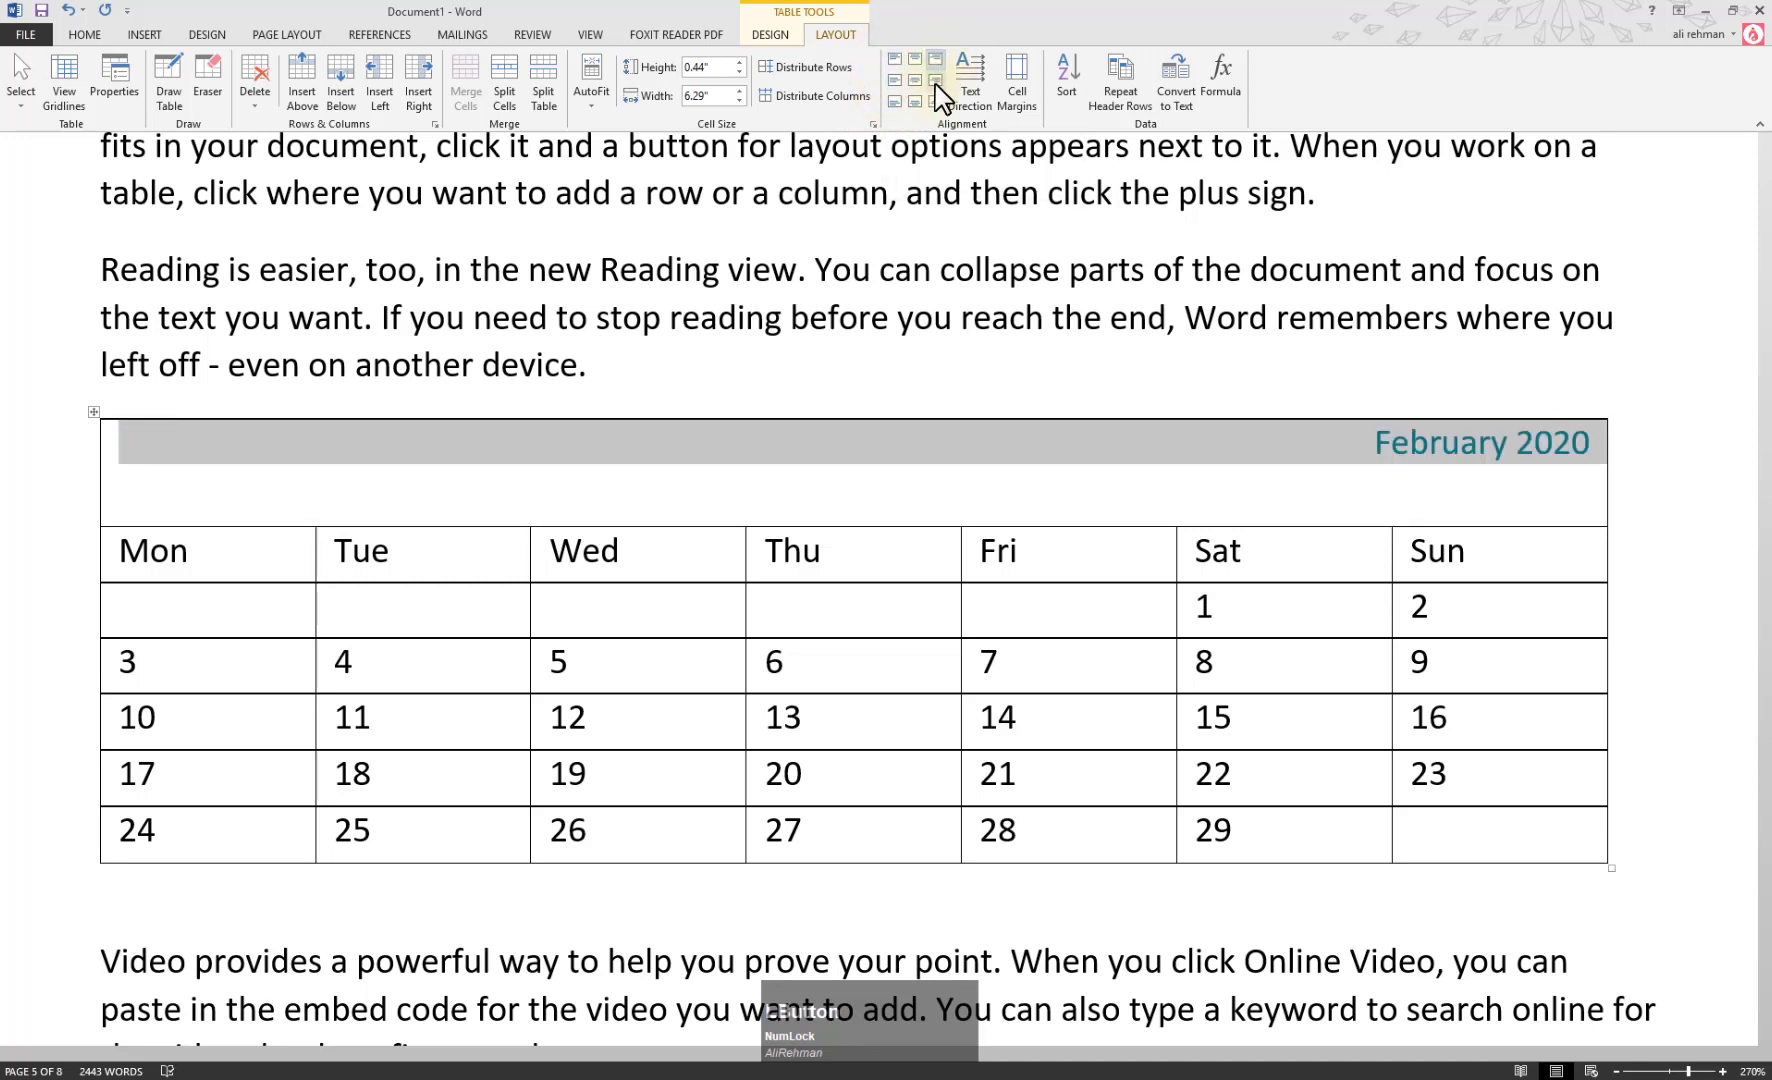
left_click(936, 82)
left_click(936, 101)
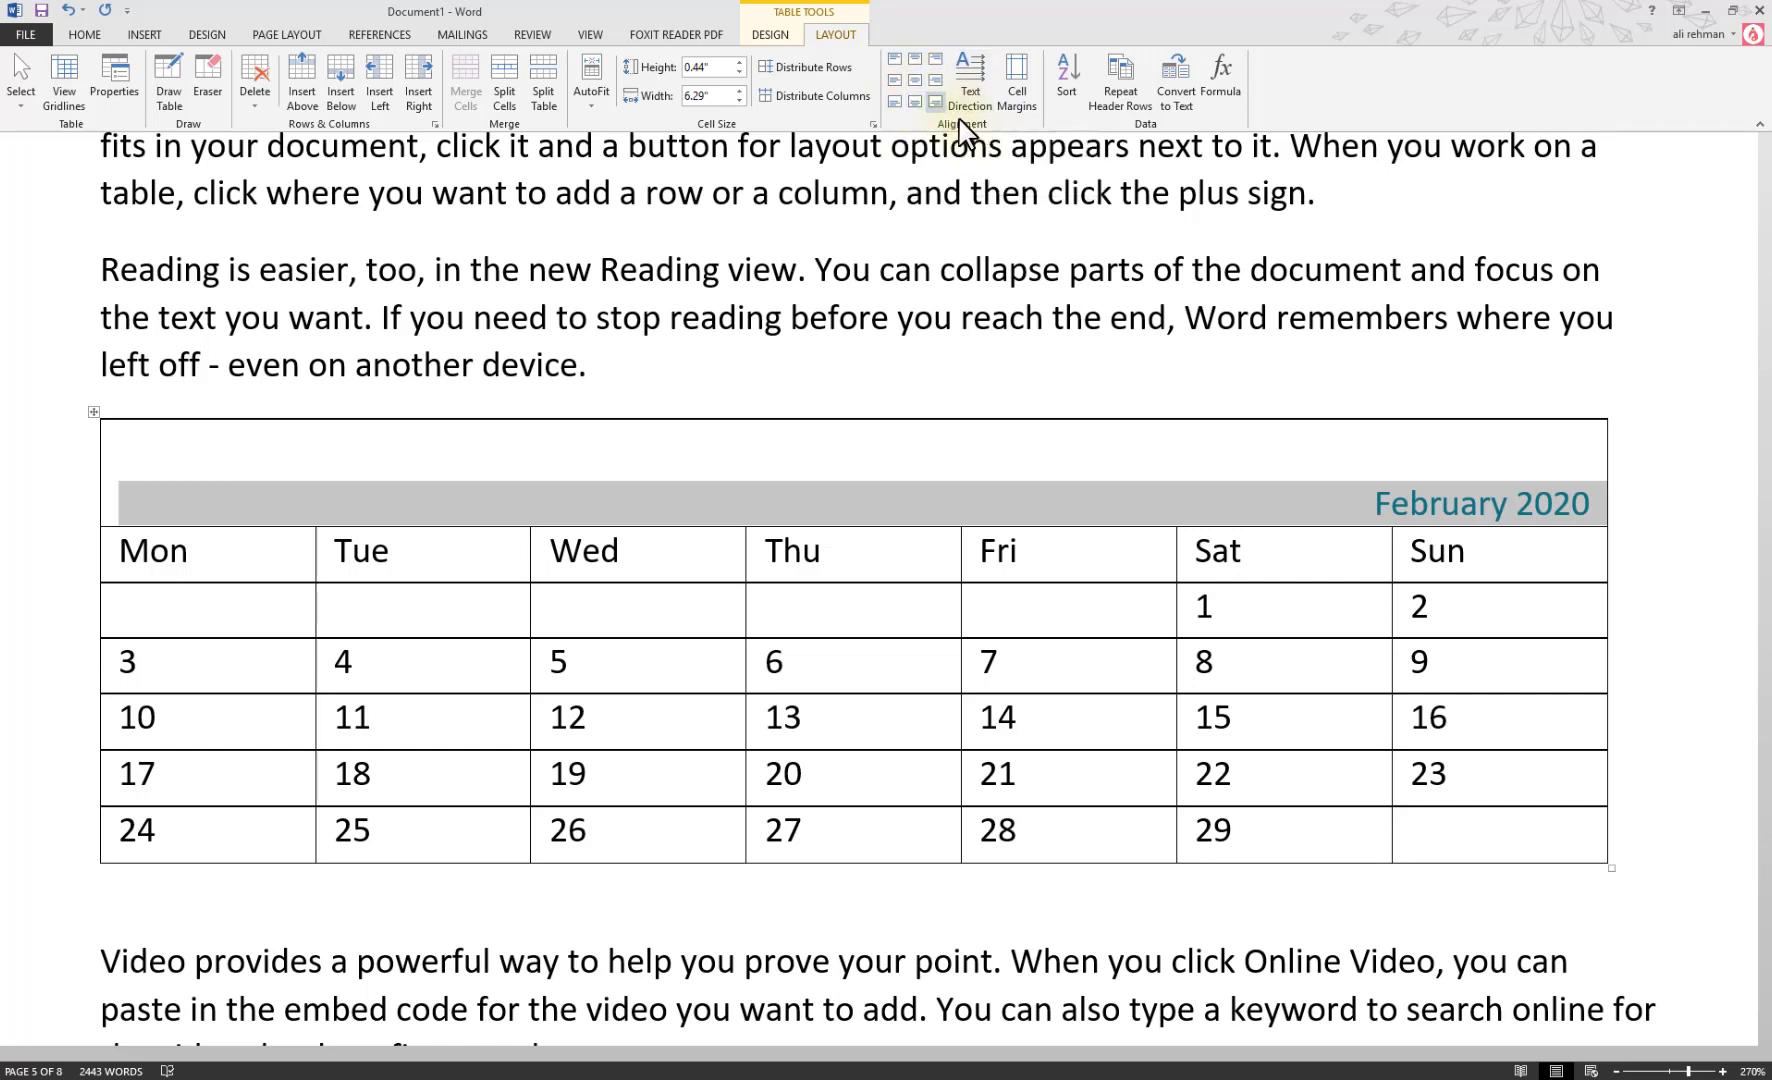
Make the February 2020 title bold and increase its font size to 24
left_click(92, 32)
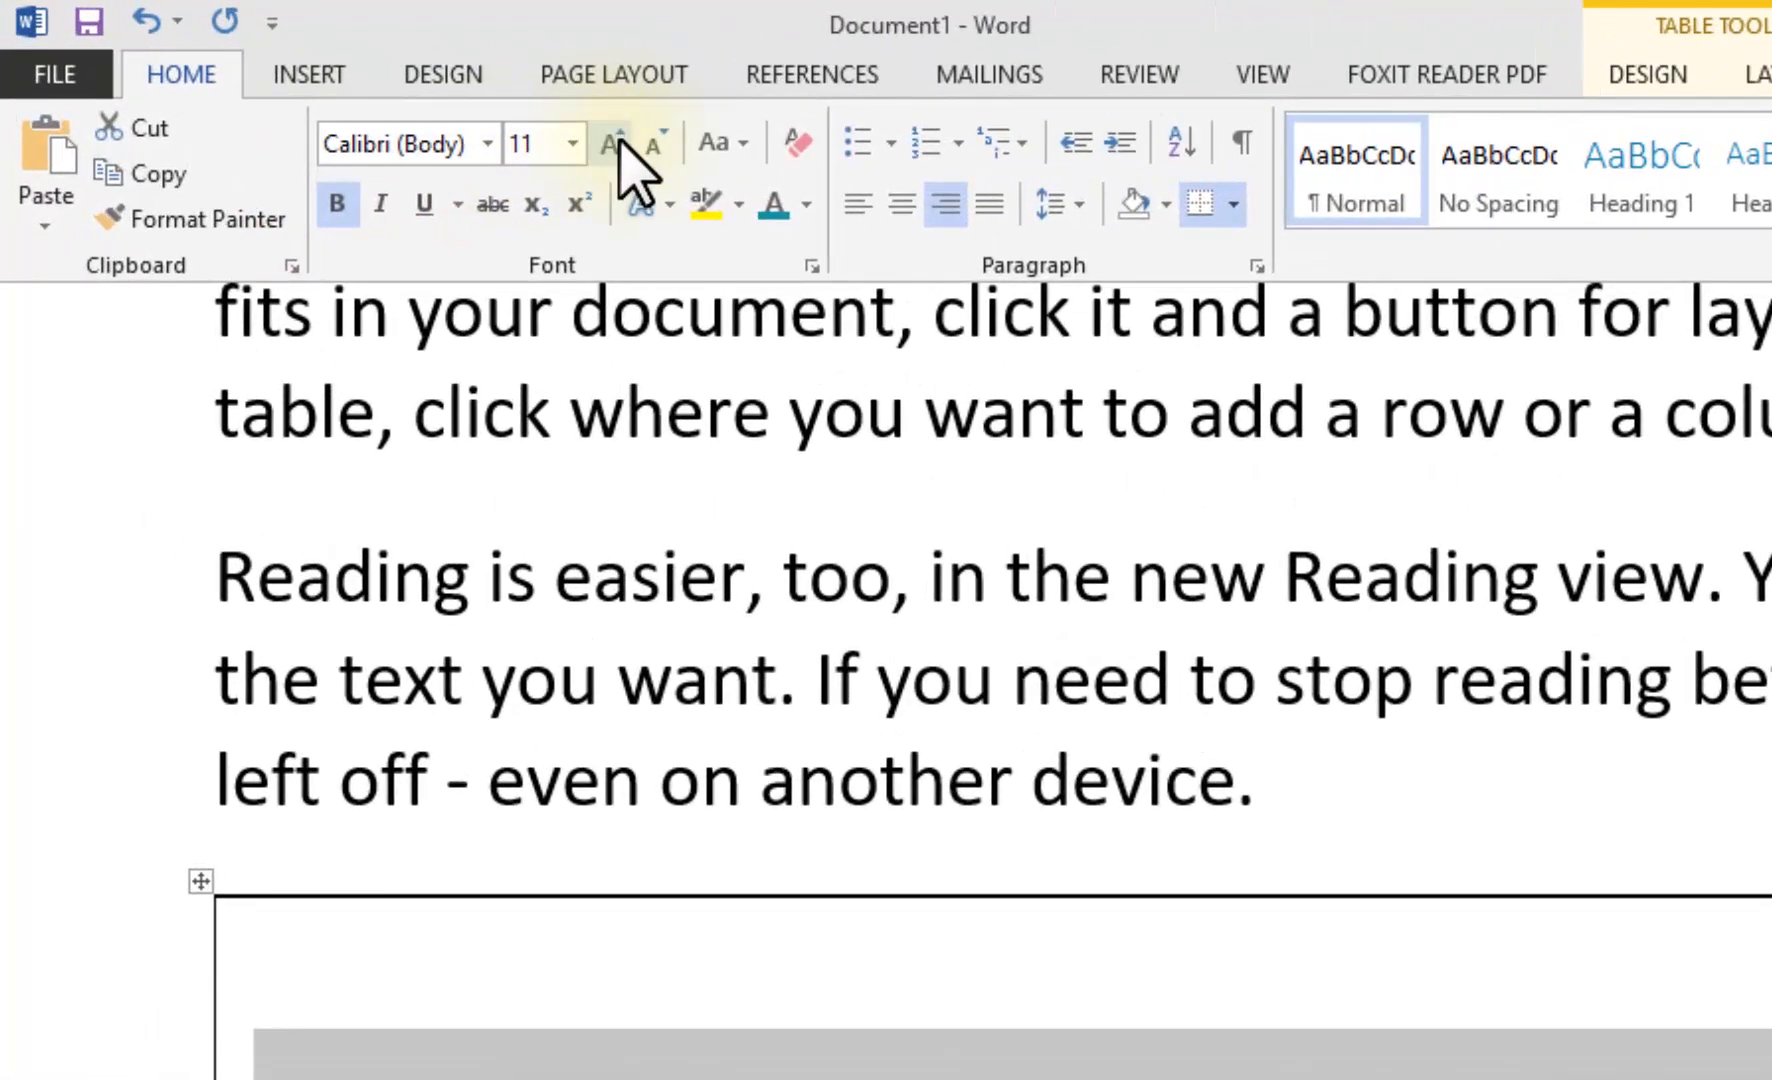
left_click(287, 68)
left_click(614, 143)
left_click(614, 143)
left_click(614, 143)
left_click(614, 143)
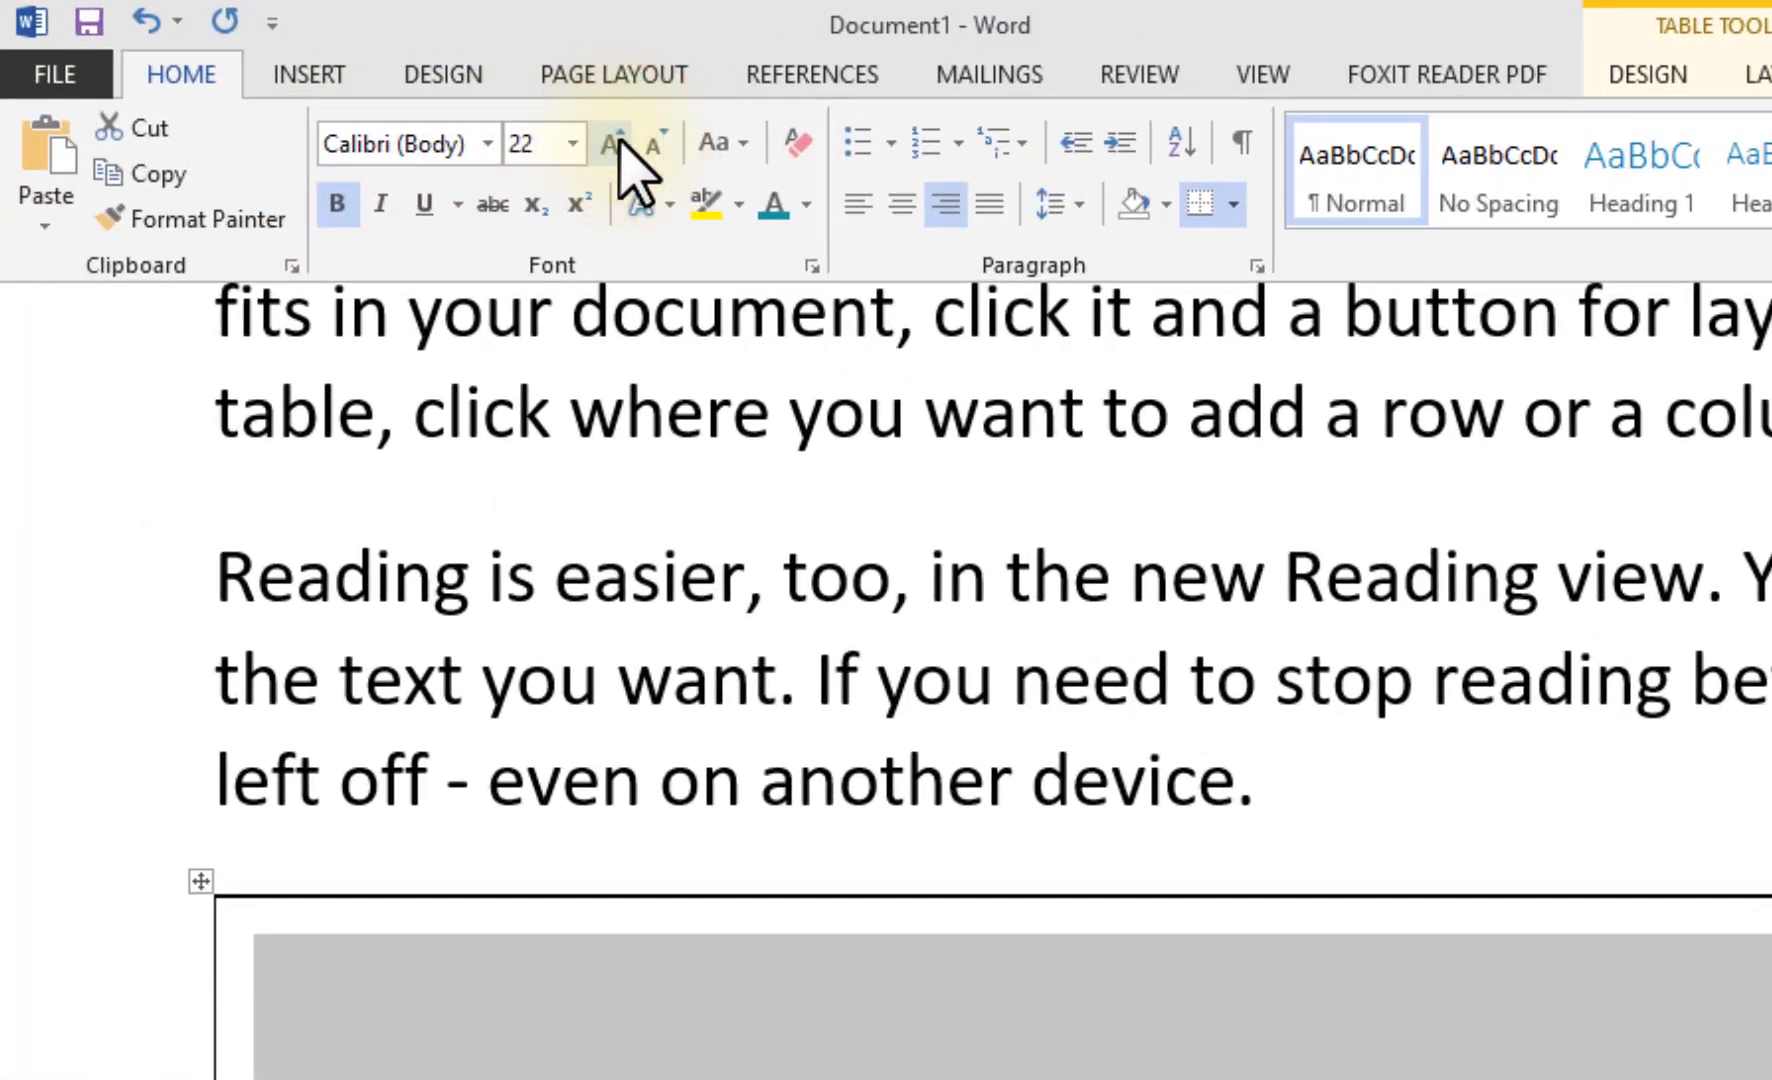
left_click(617, 143)
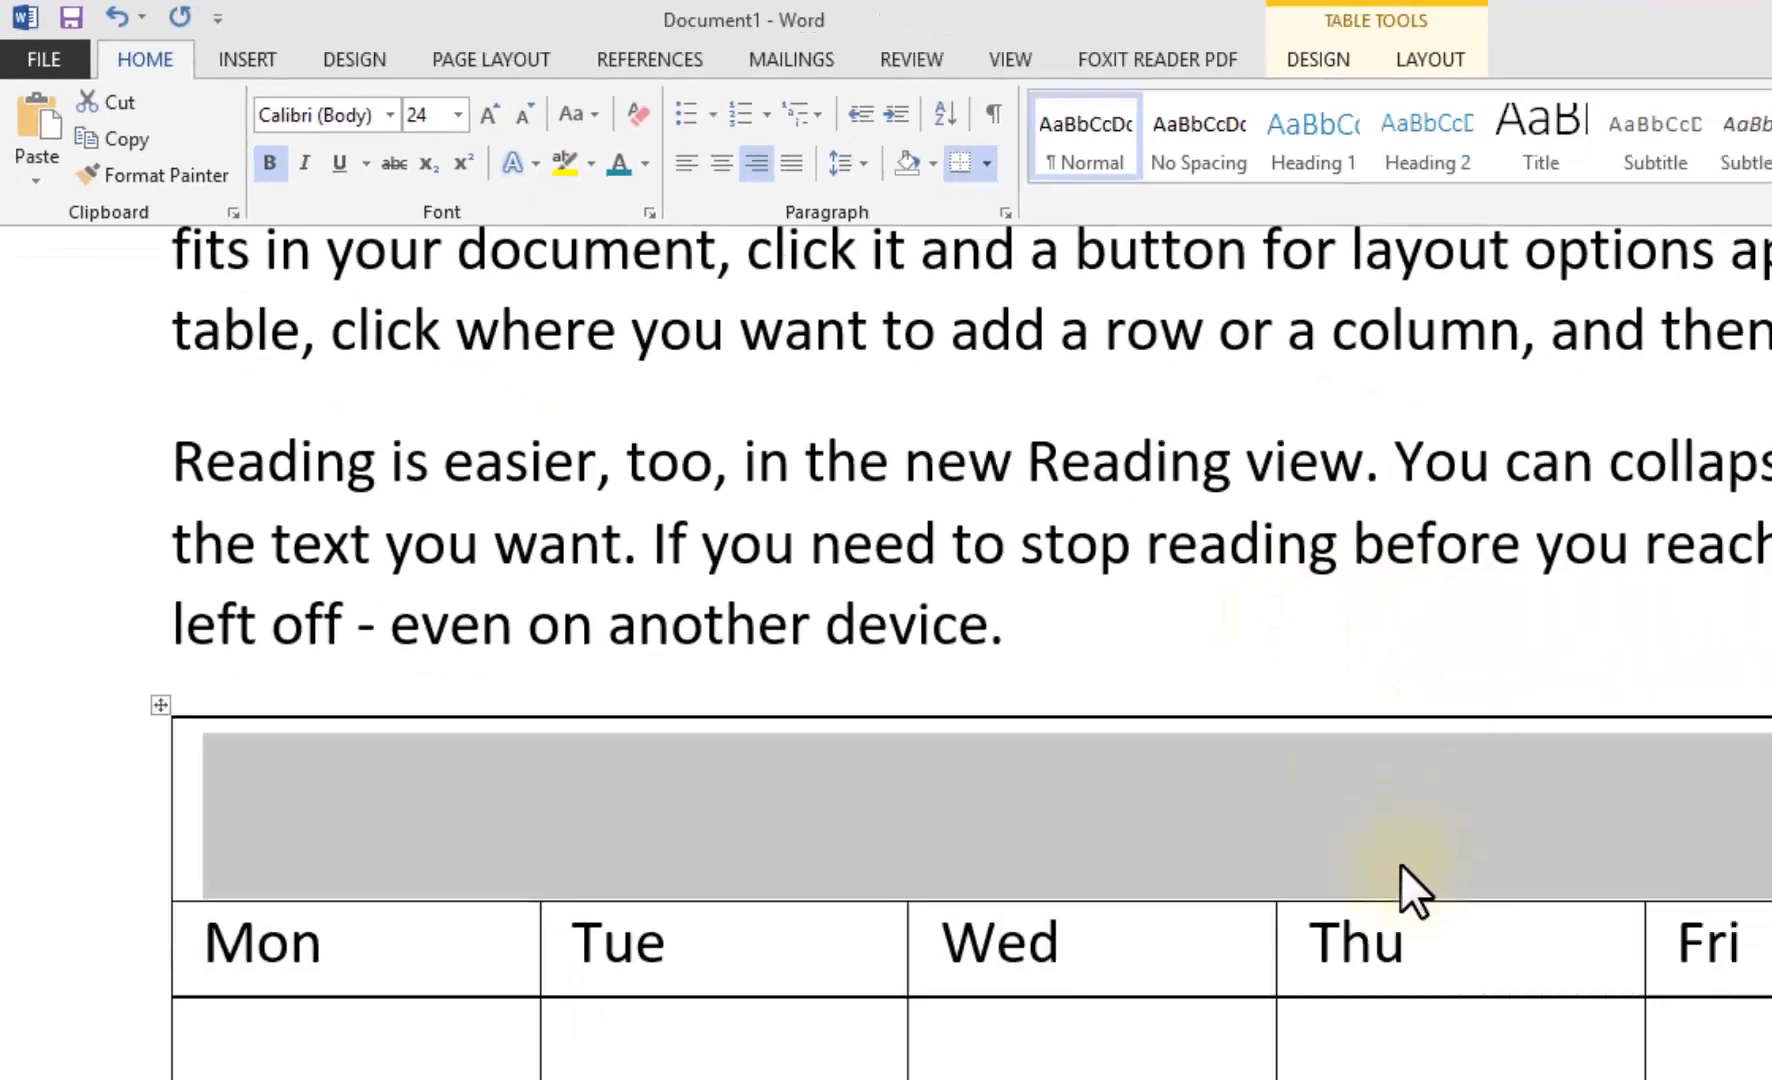
left_click(910, 487)
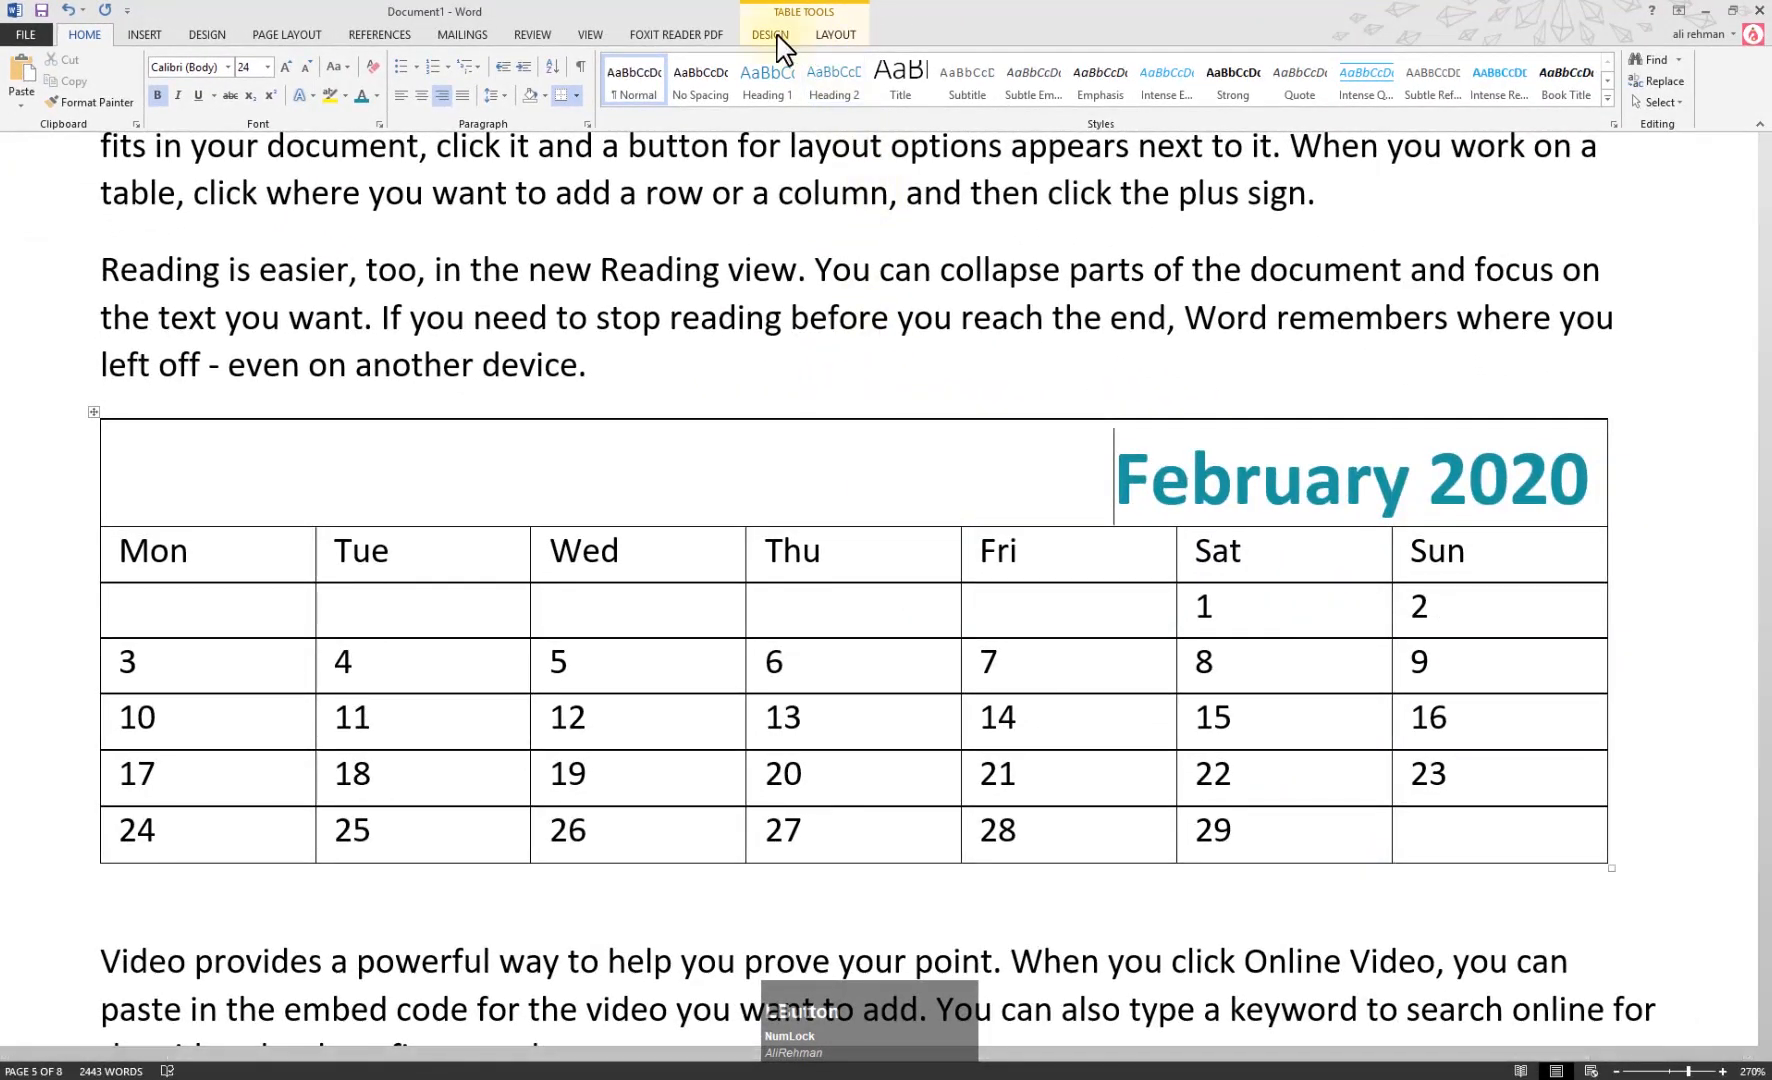
Add a new empty row at the end of the calendar table from its last cell
left_click(822, 36)
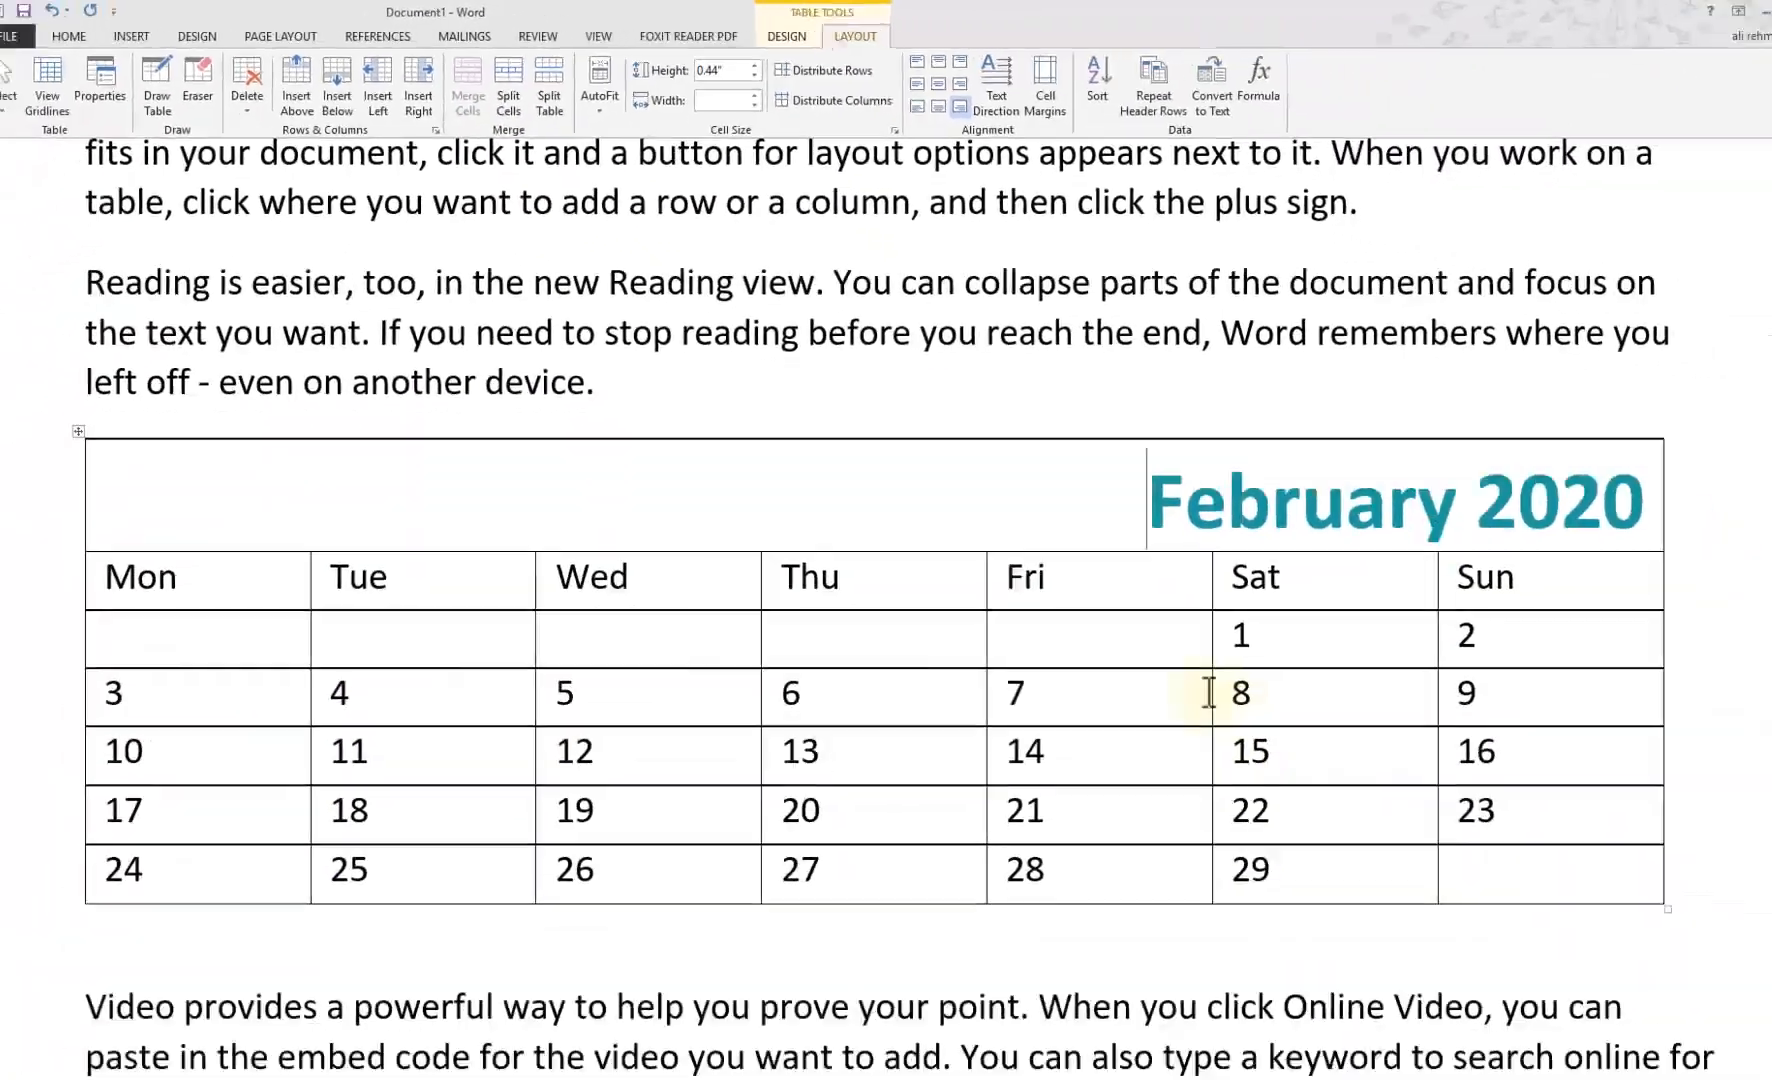
left_click(1513, 885)
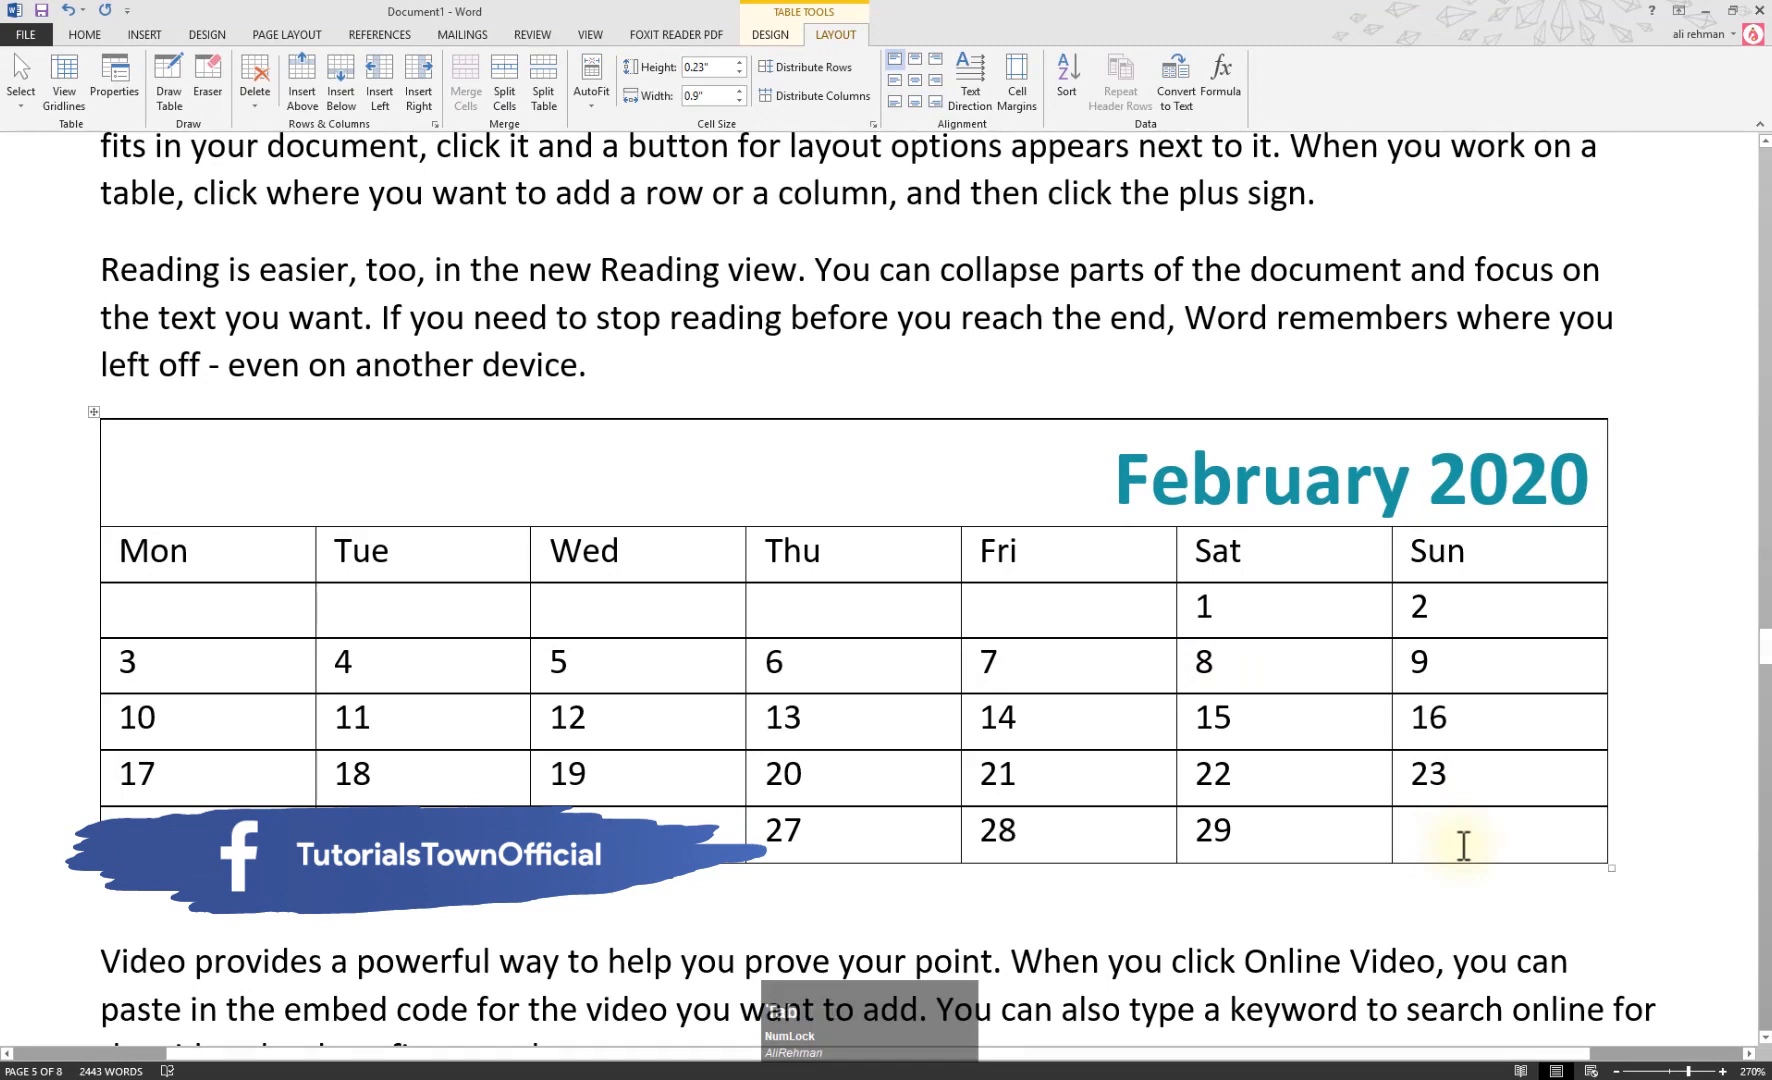
key("Tab")
scroll(1088, 670, "down", 3)
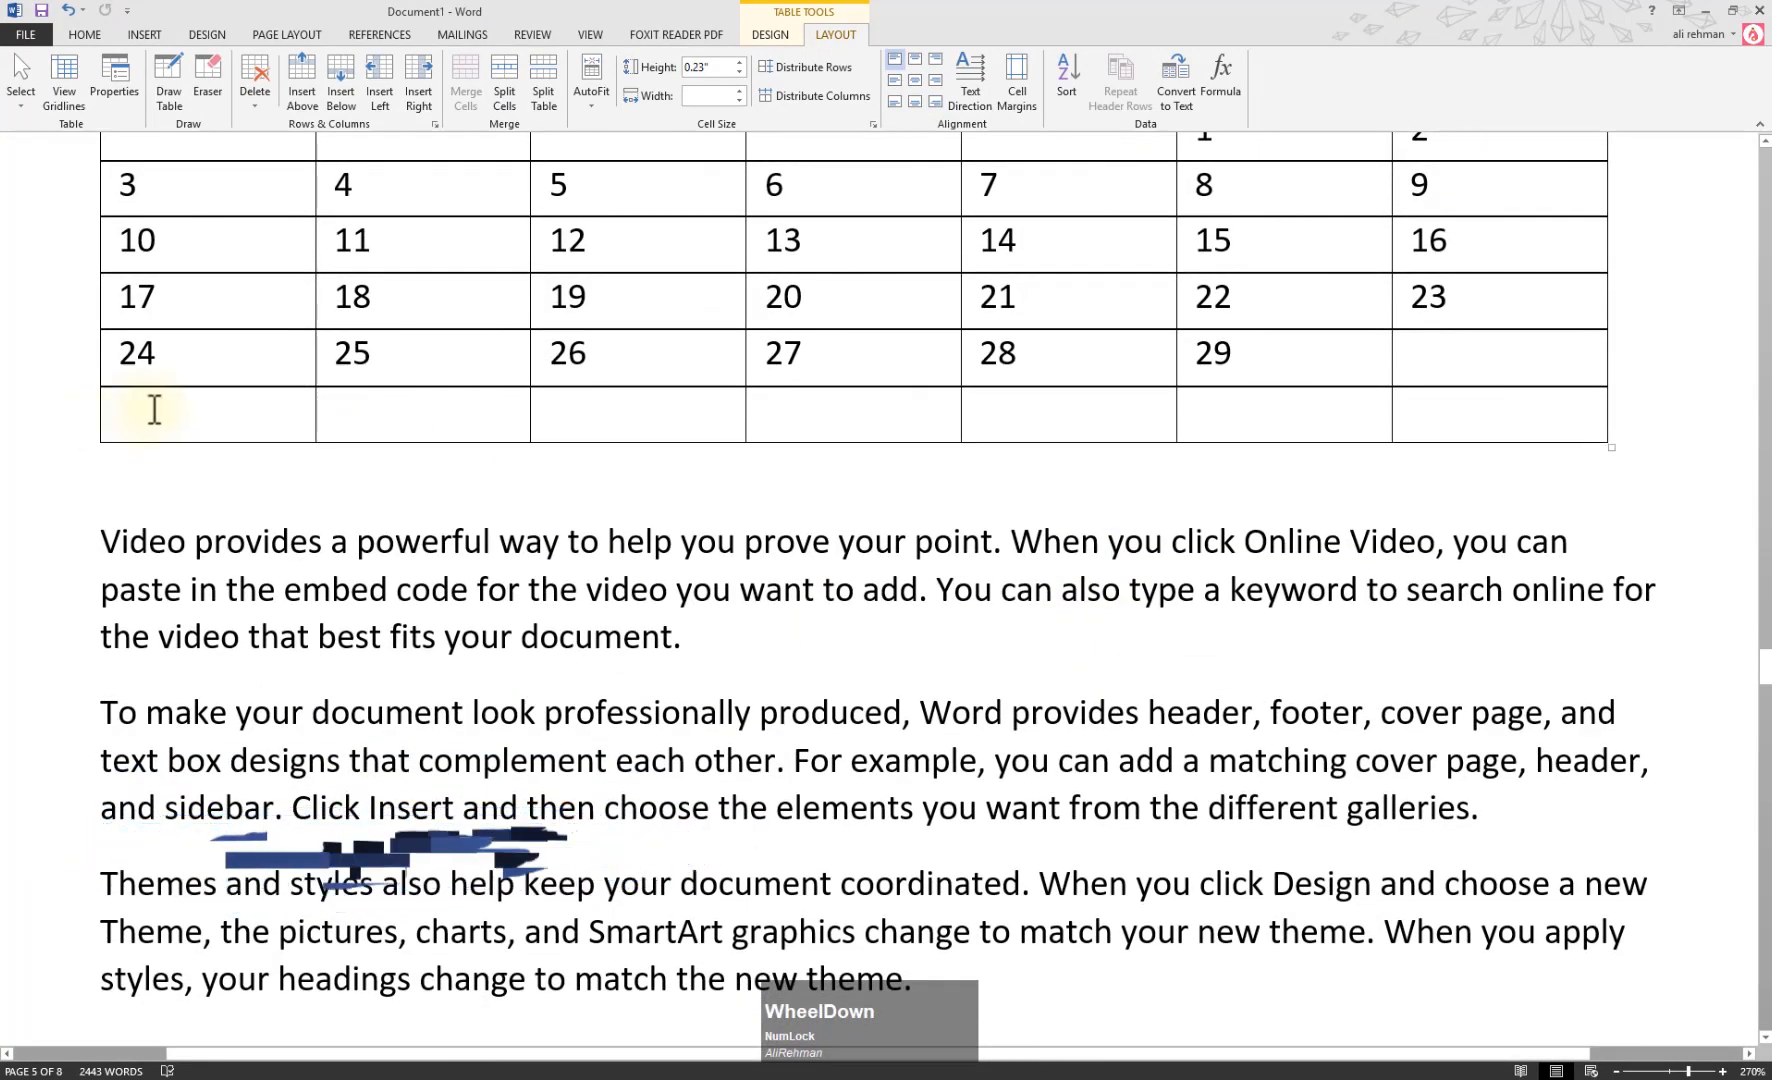
Delete the empty row below the 24–29 week from the calendar table
left_click(109, 418)
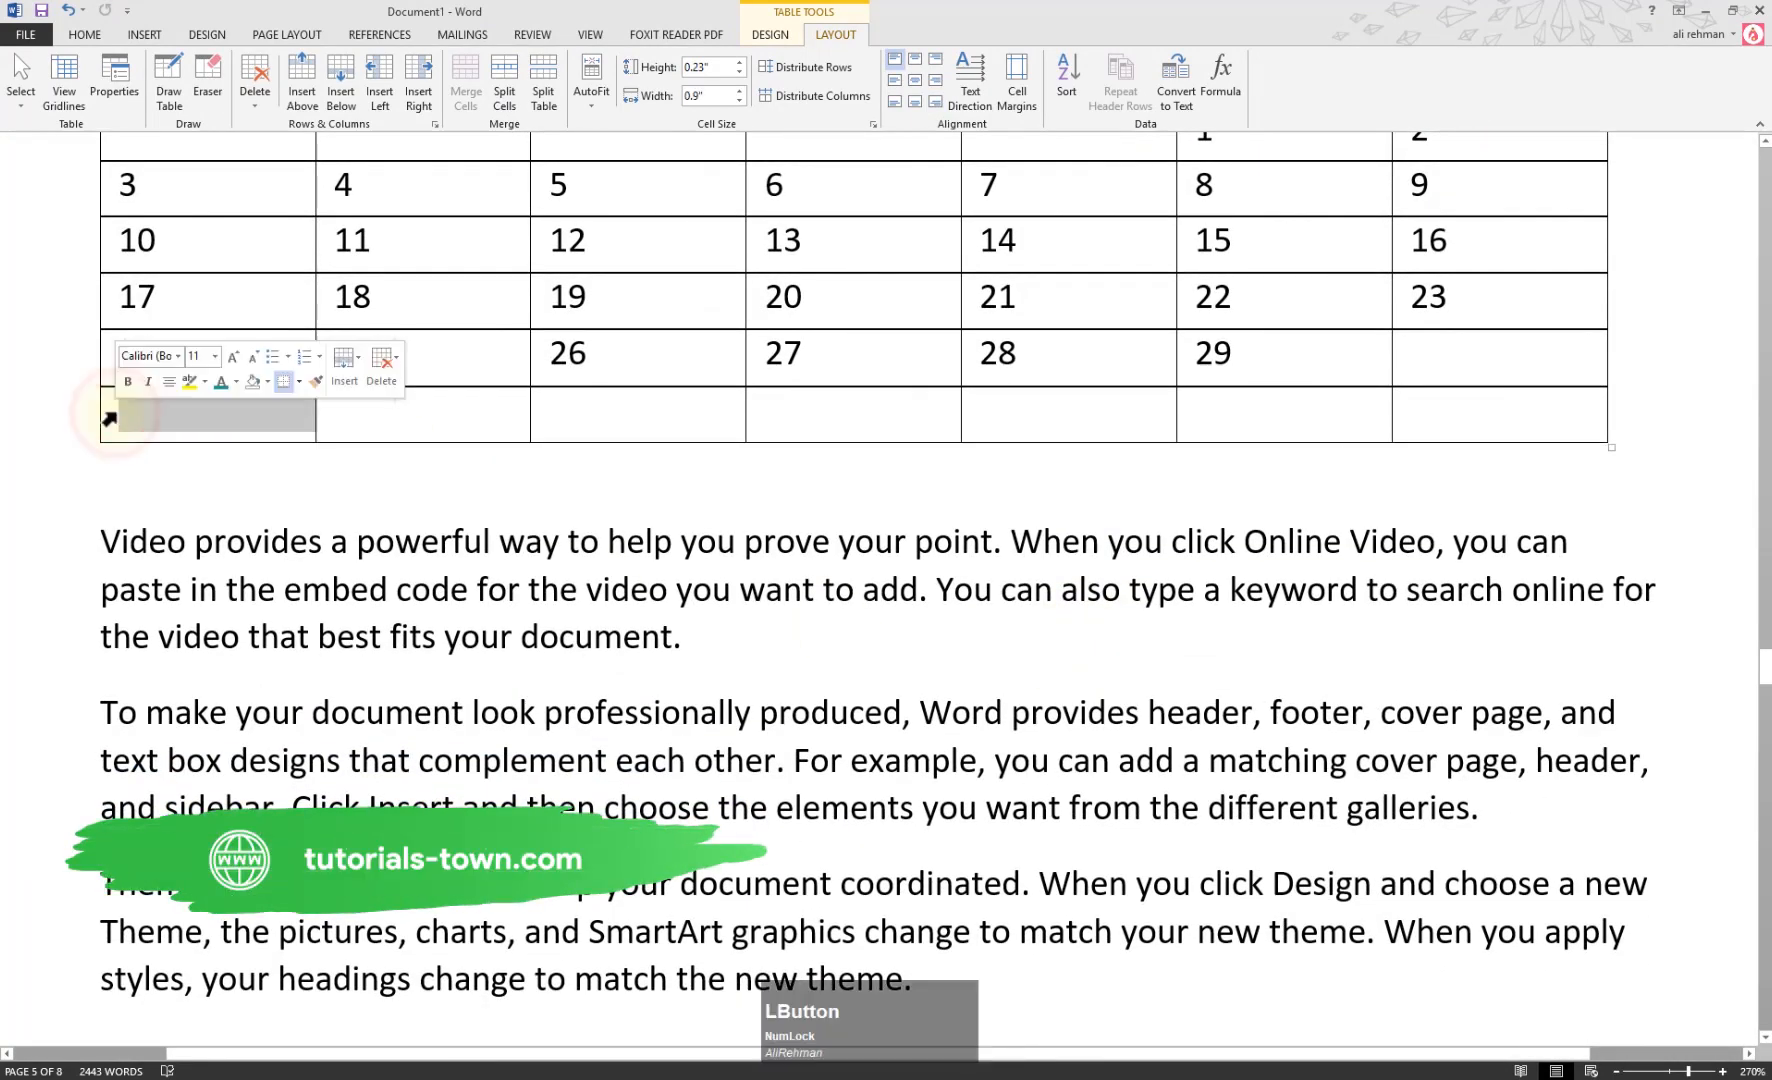
left_click(257, 101)
left_click(257, 150)
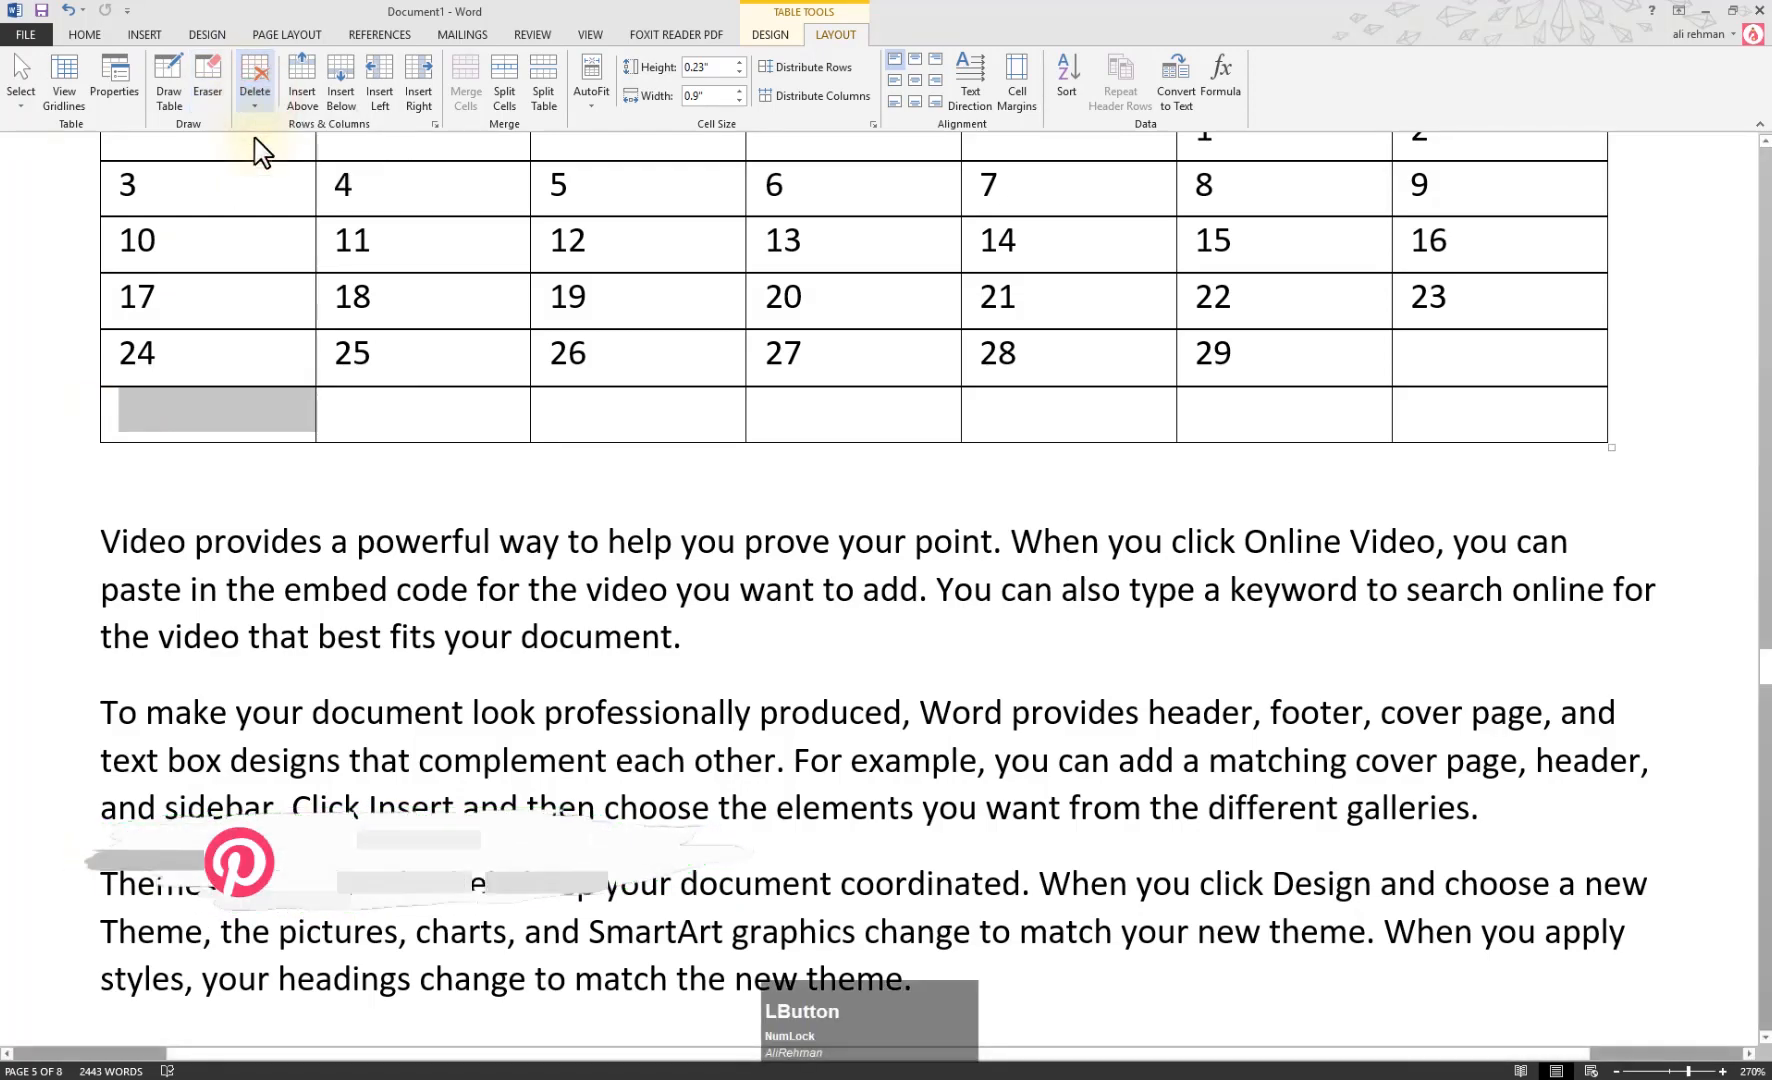
left_click(257, 85)
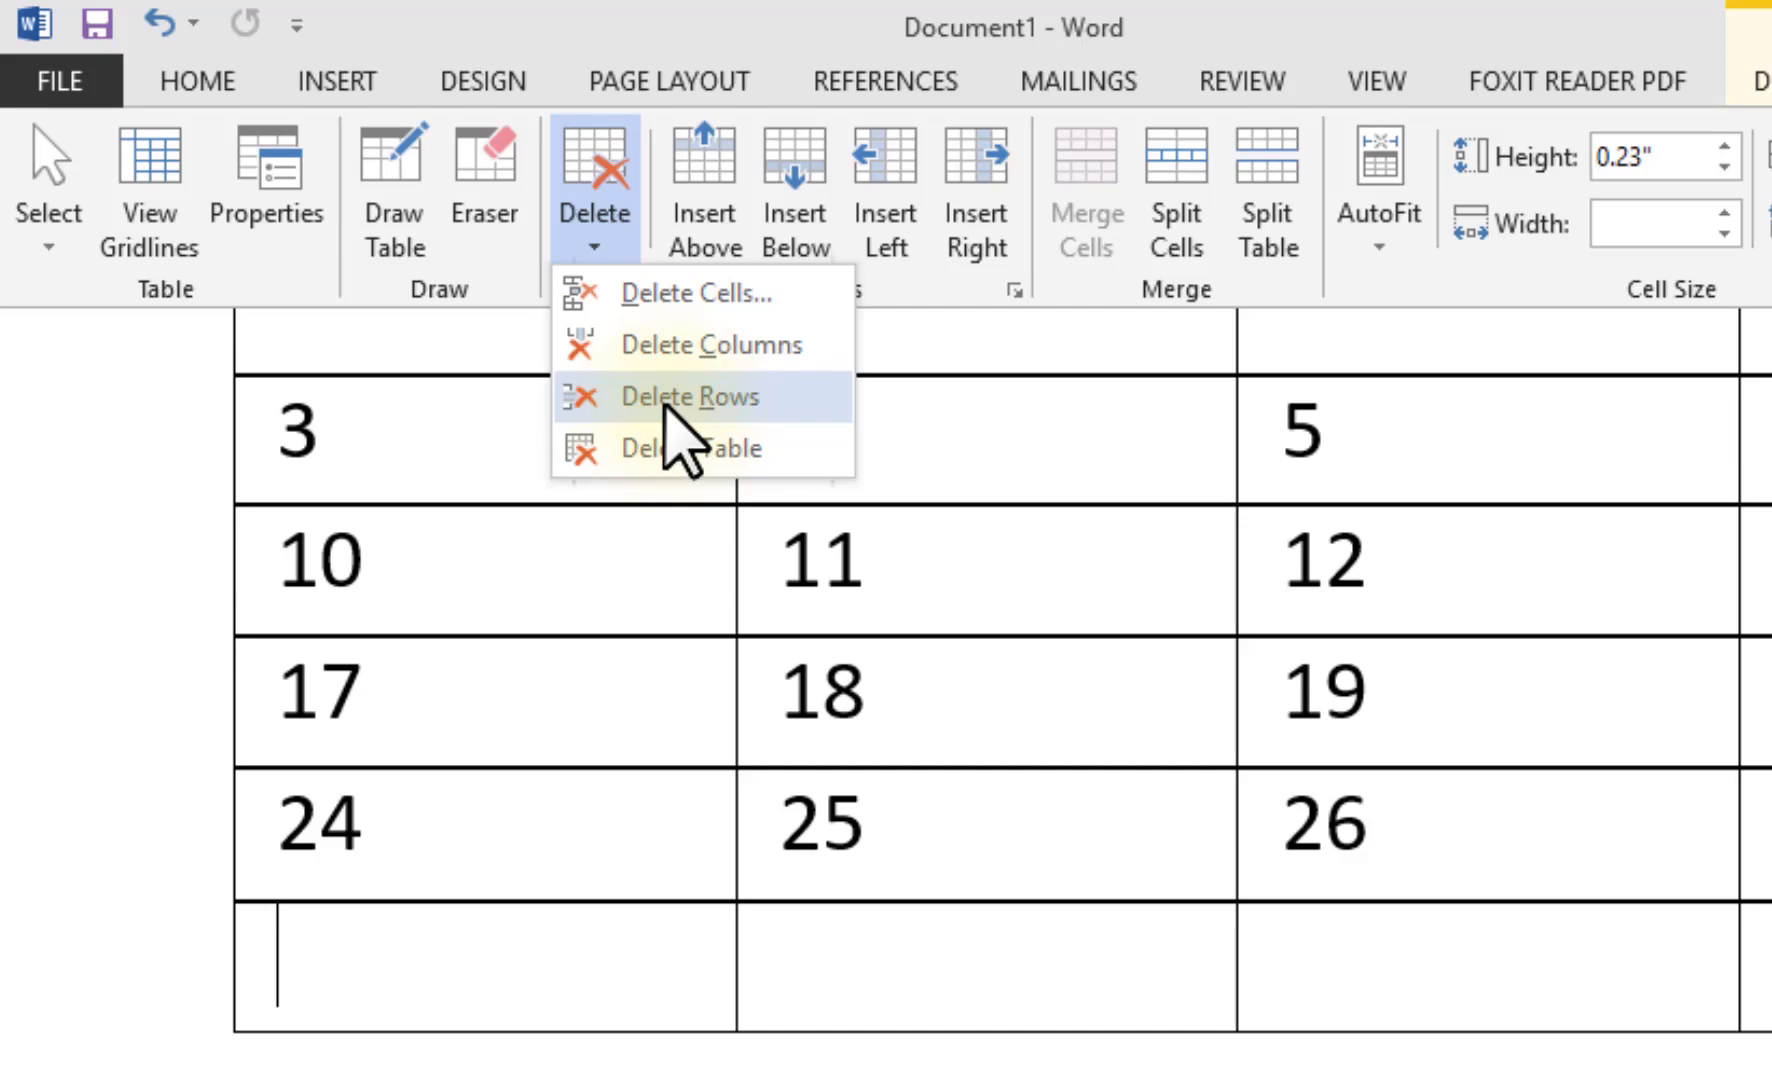
left_click(664, 398)
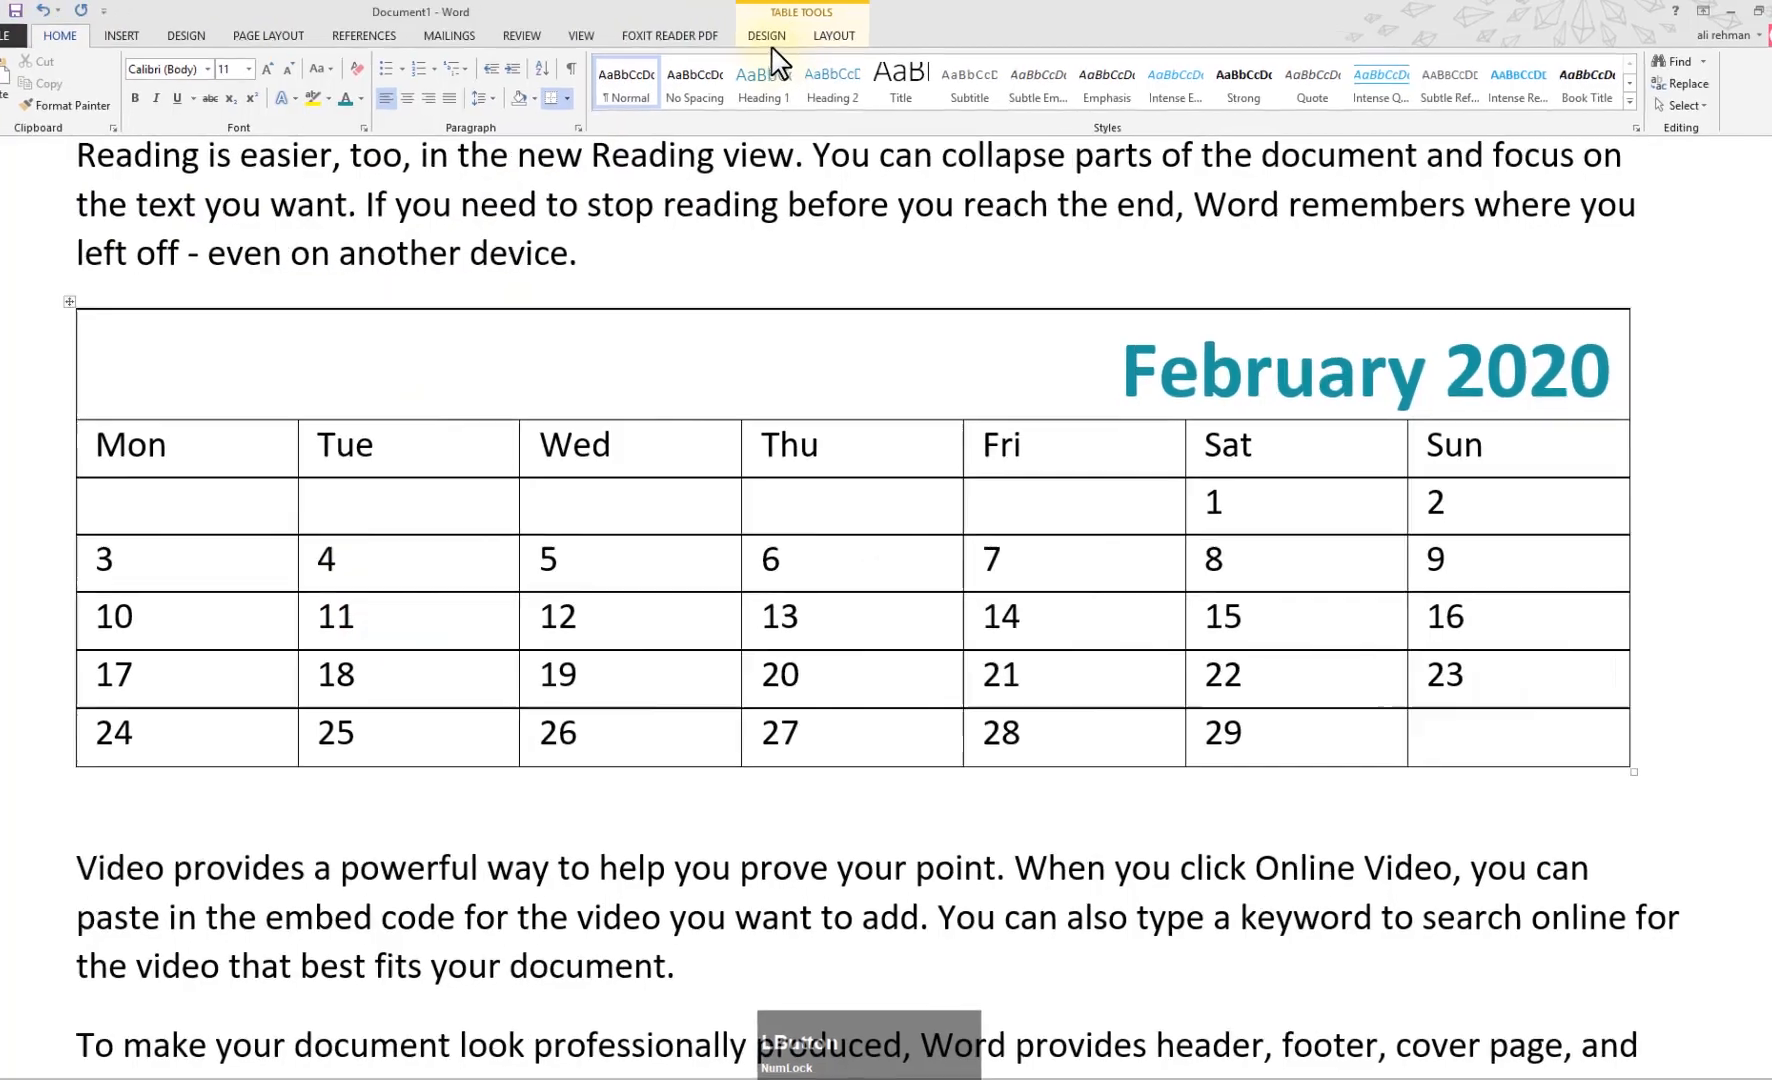
Apply the green Grid Tables style with a solid dark green header and banded rows to the calendar
left_click(771, 35)
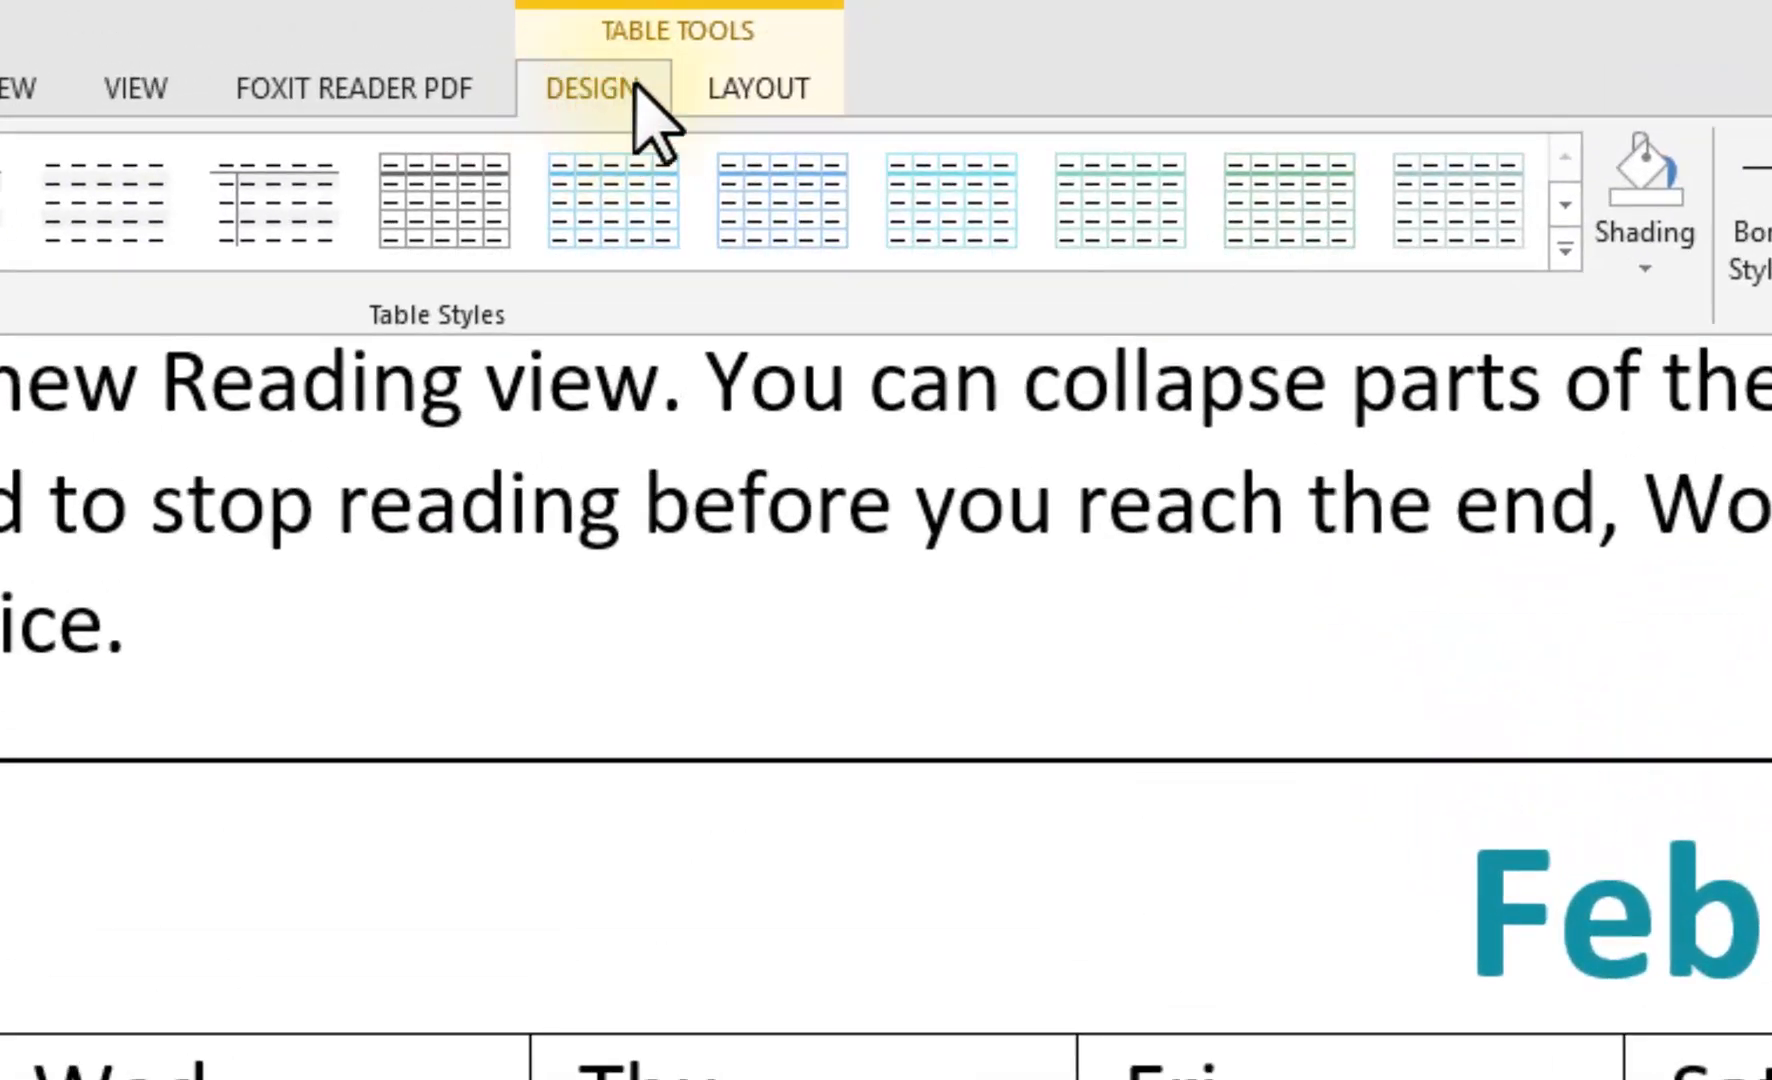
left_click(760, 88)
left_click(598, 88)
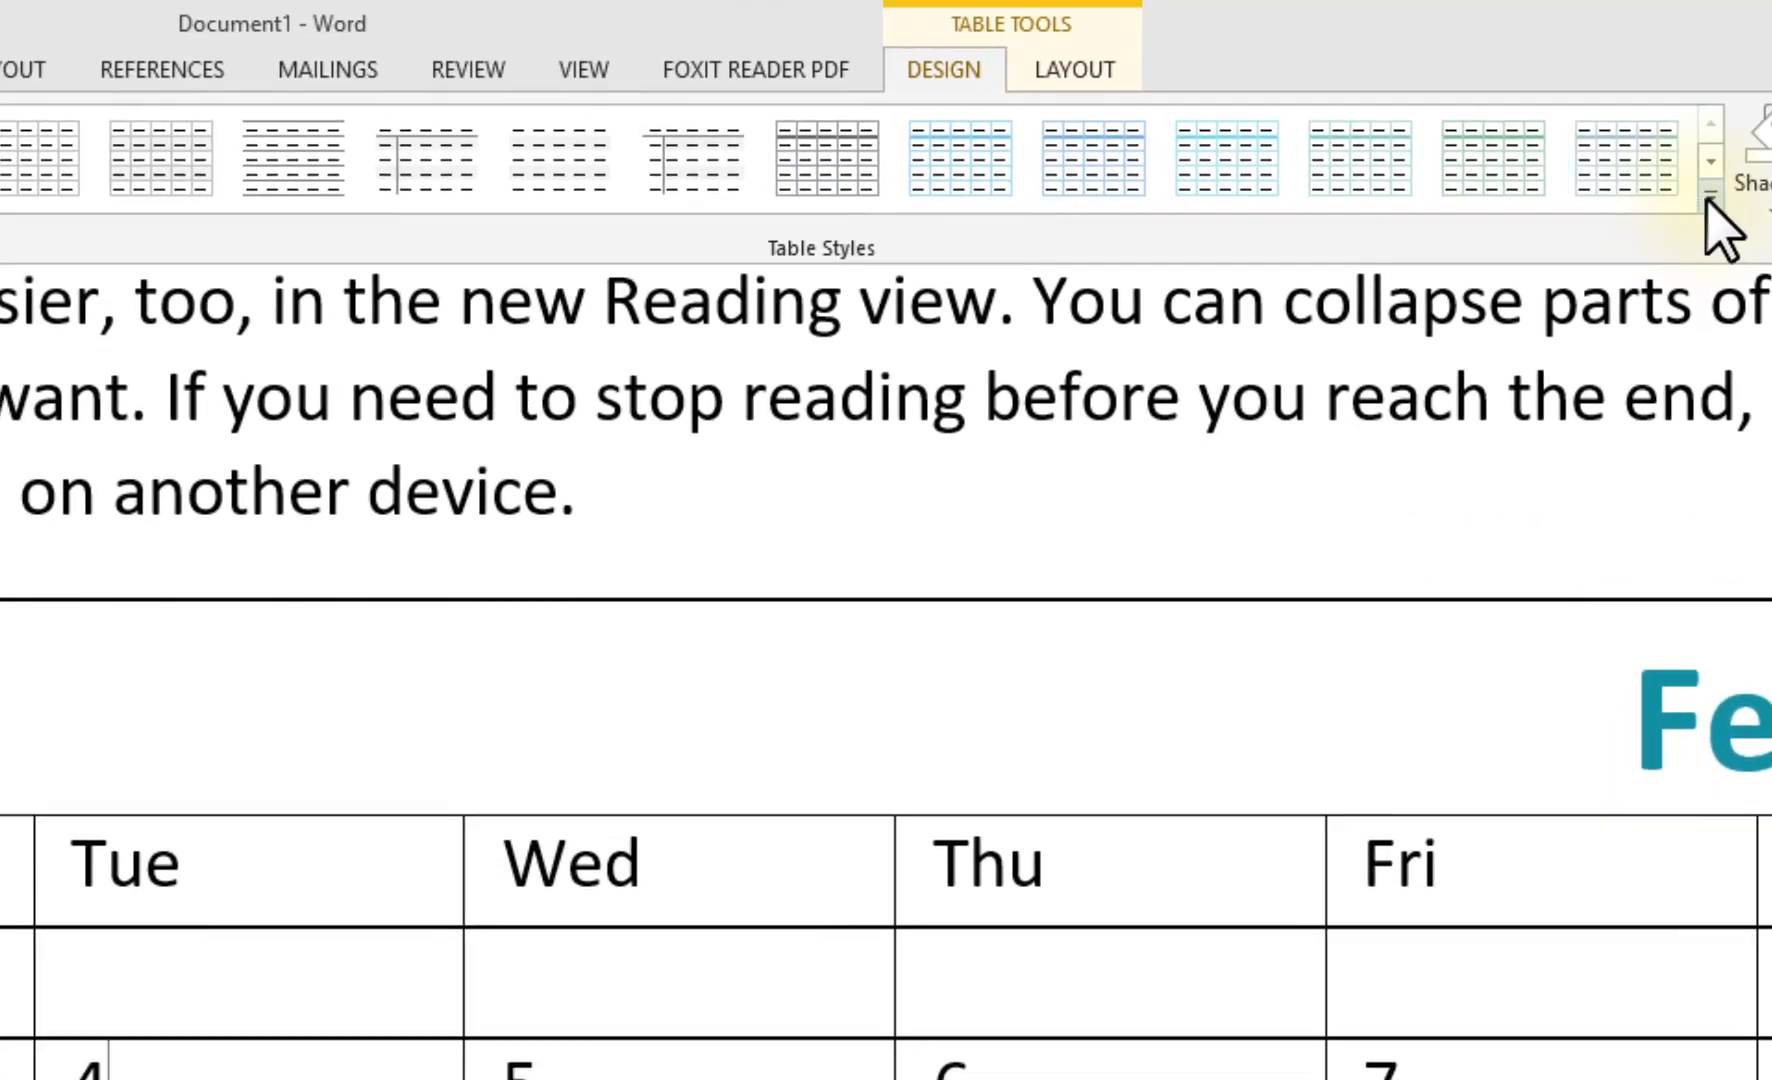
left_click(1568, 248)
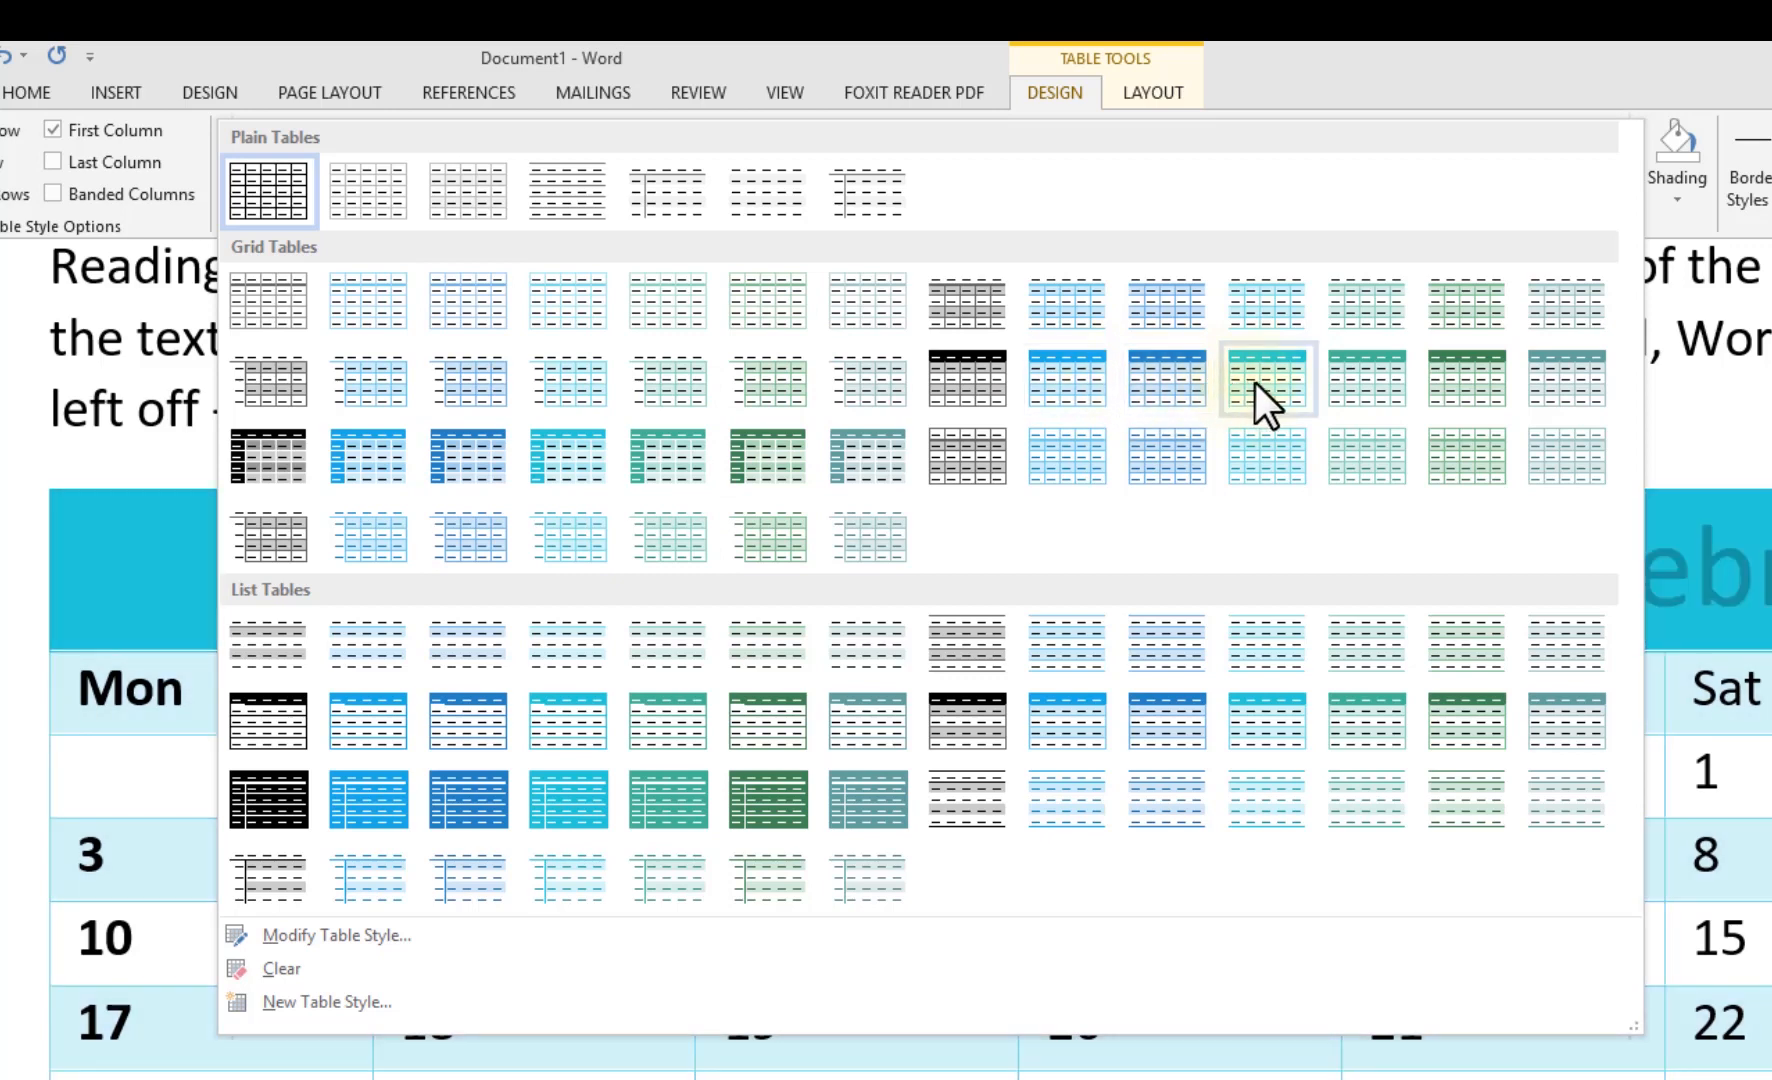
left_click(1458, 388)
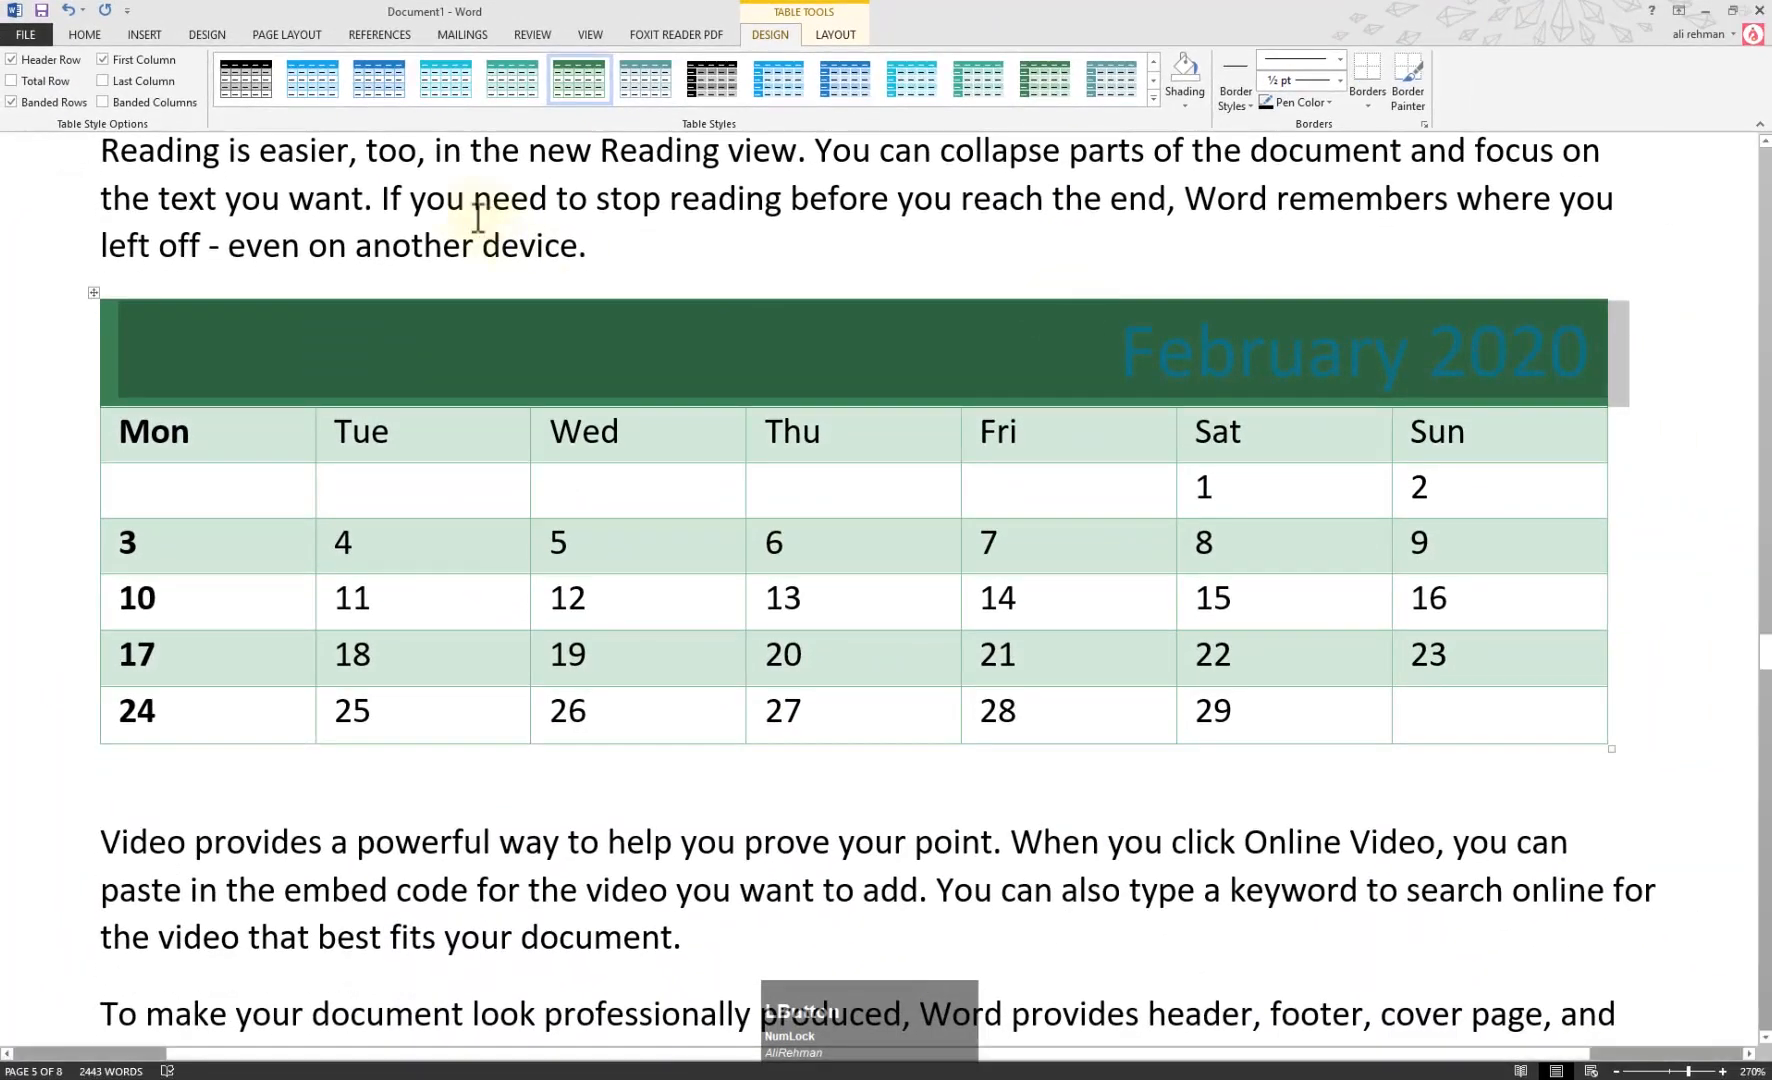
Set the font color of the February 2020 title to white
left_click(85, 36)
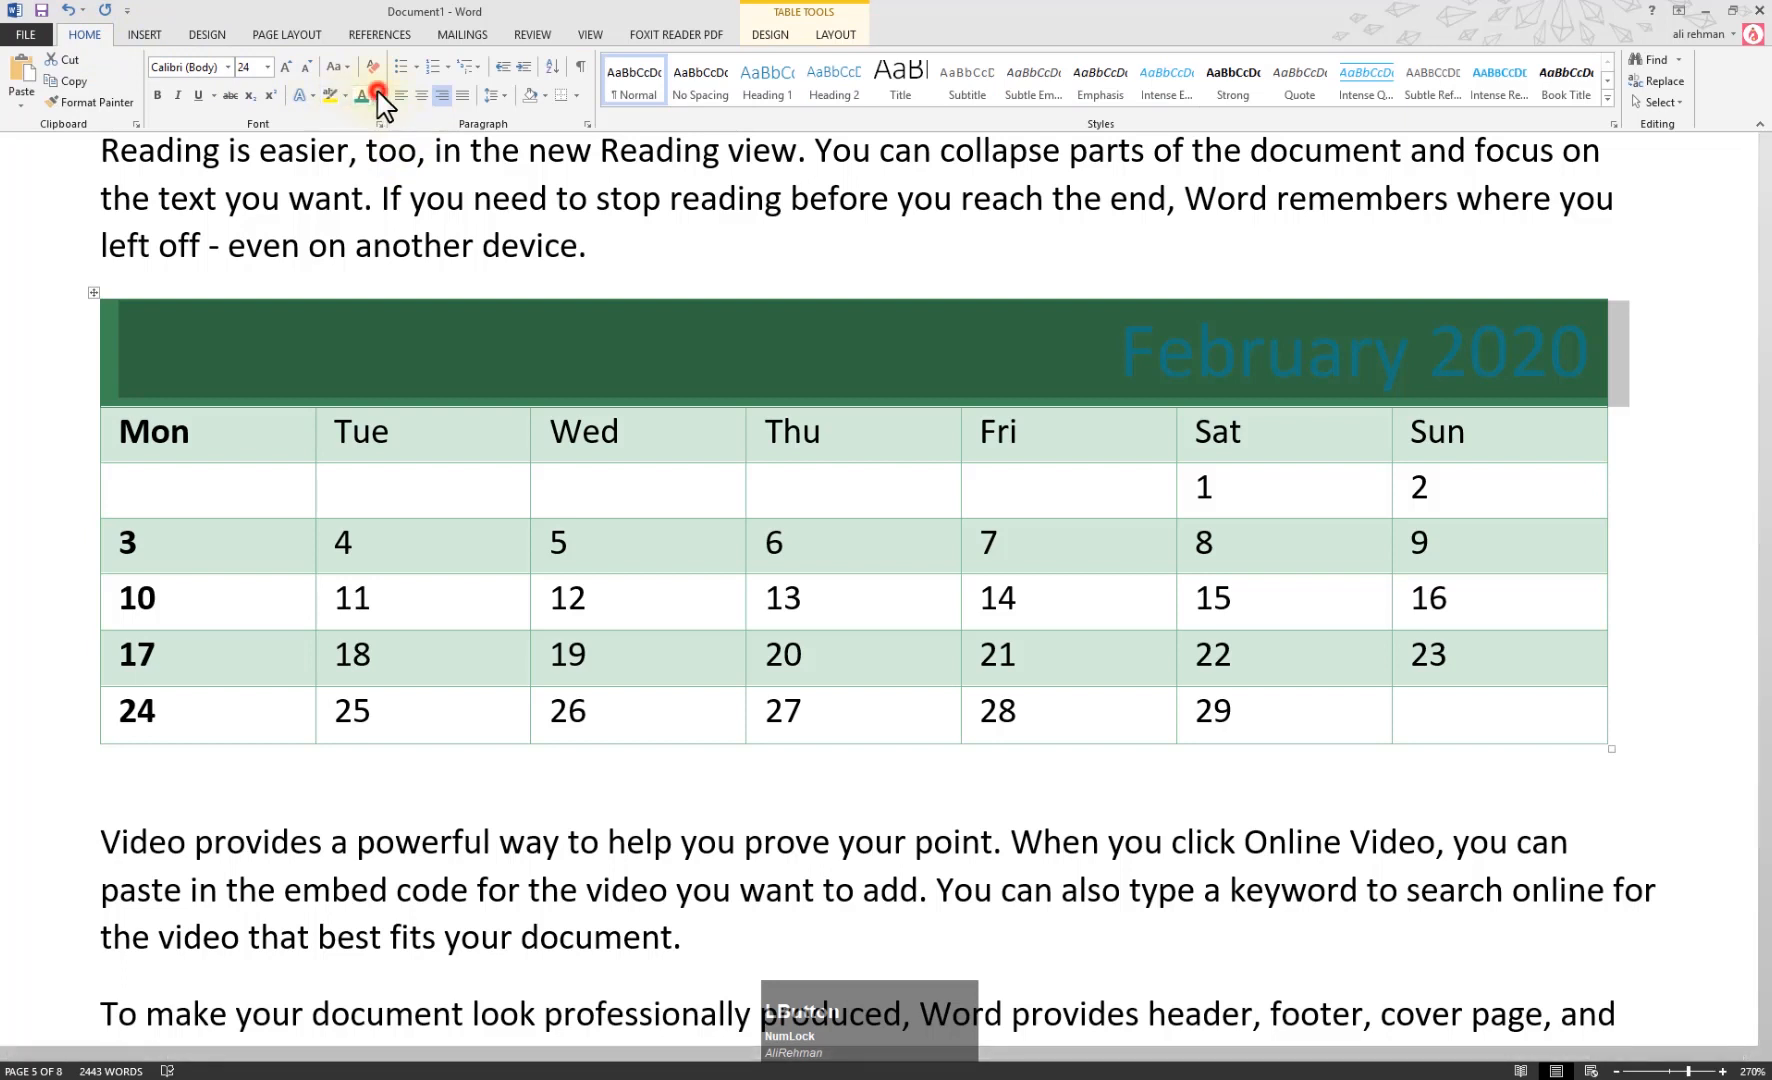
left_click(377, 95)
left_click(368, 121)
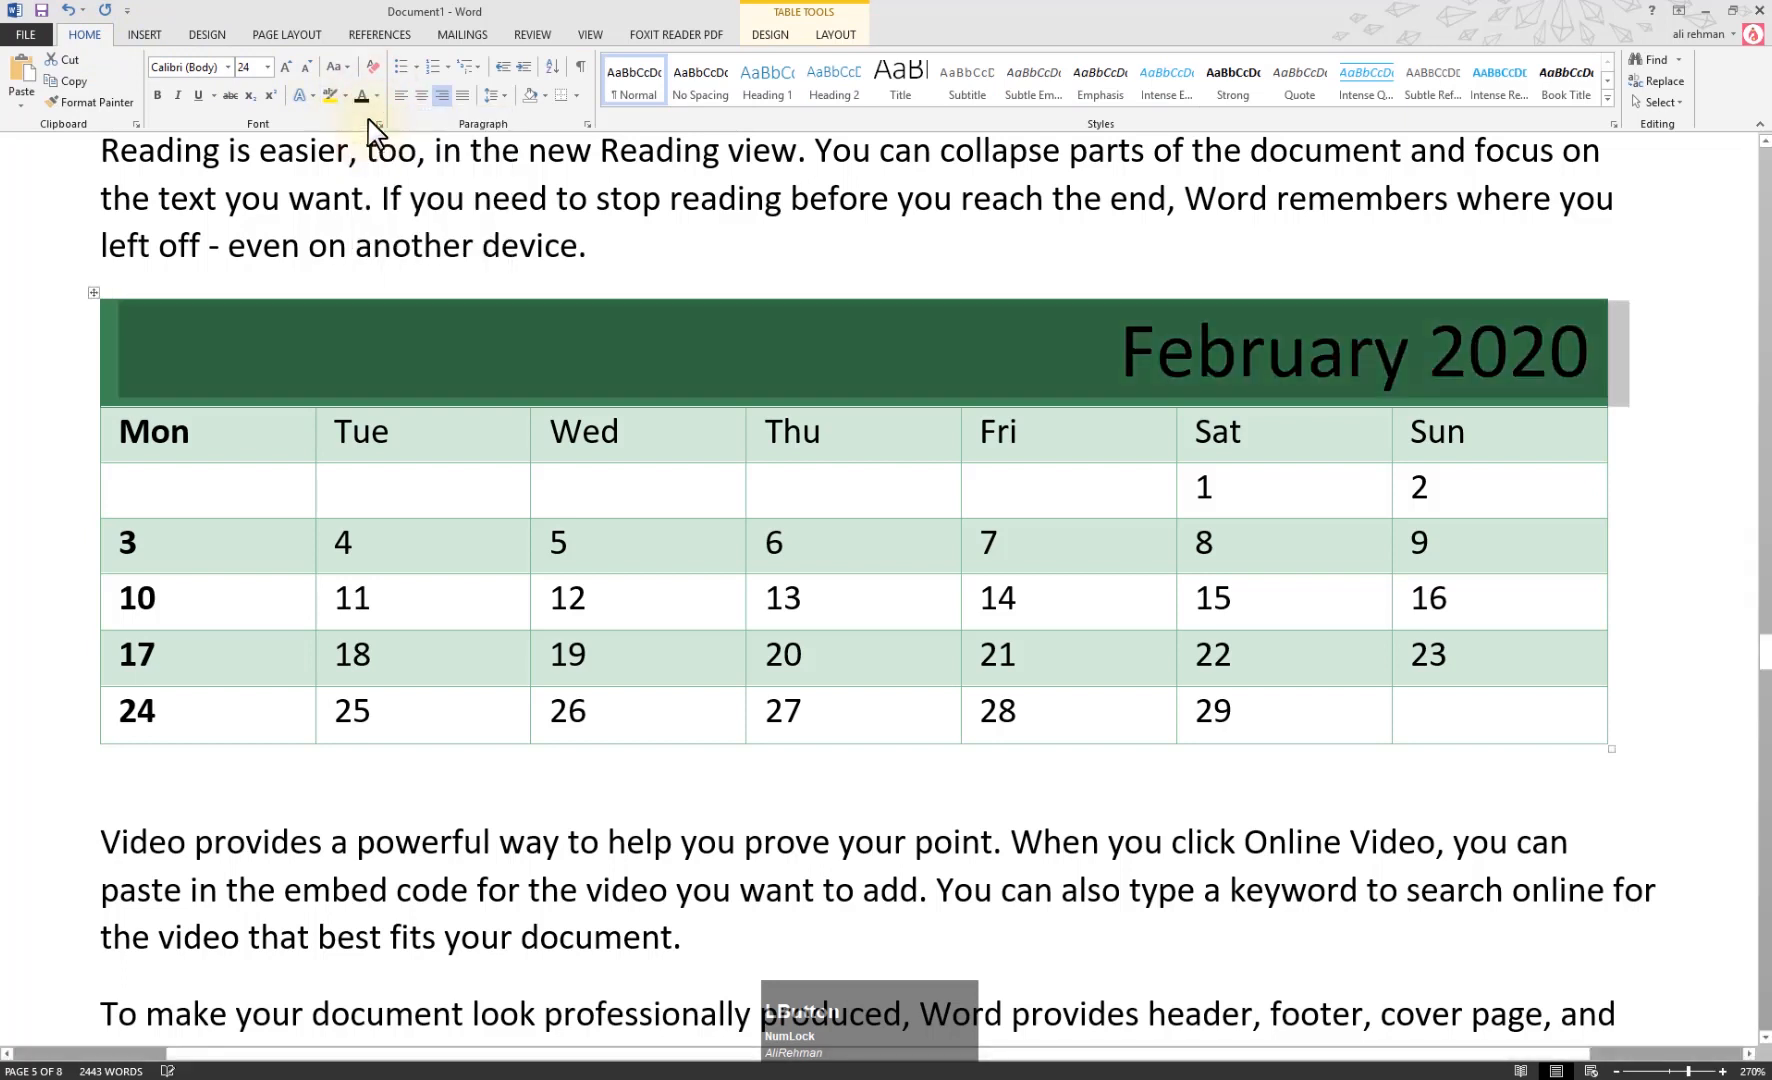
left_click(377, 95)
left_click(357, 140)
left_click(1222, 510)
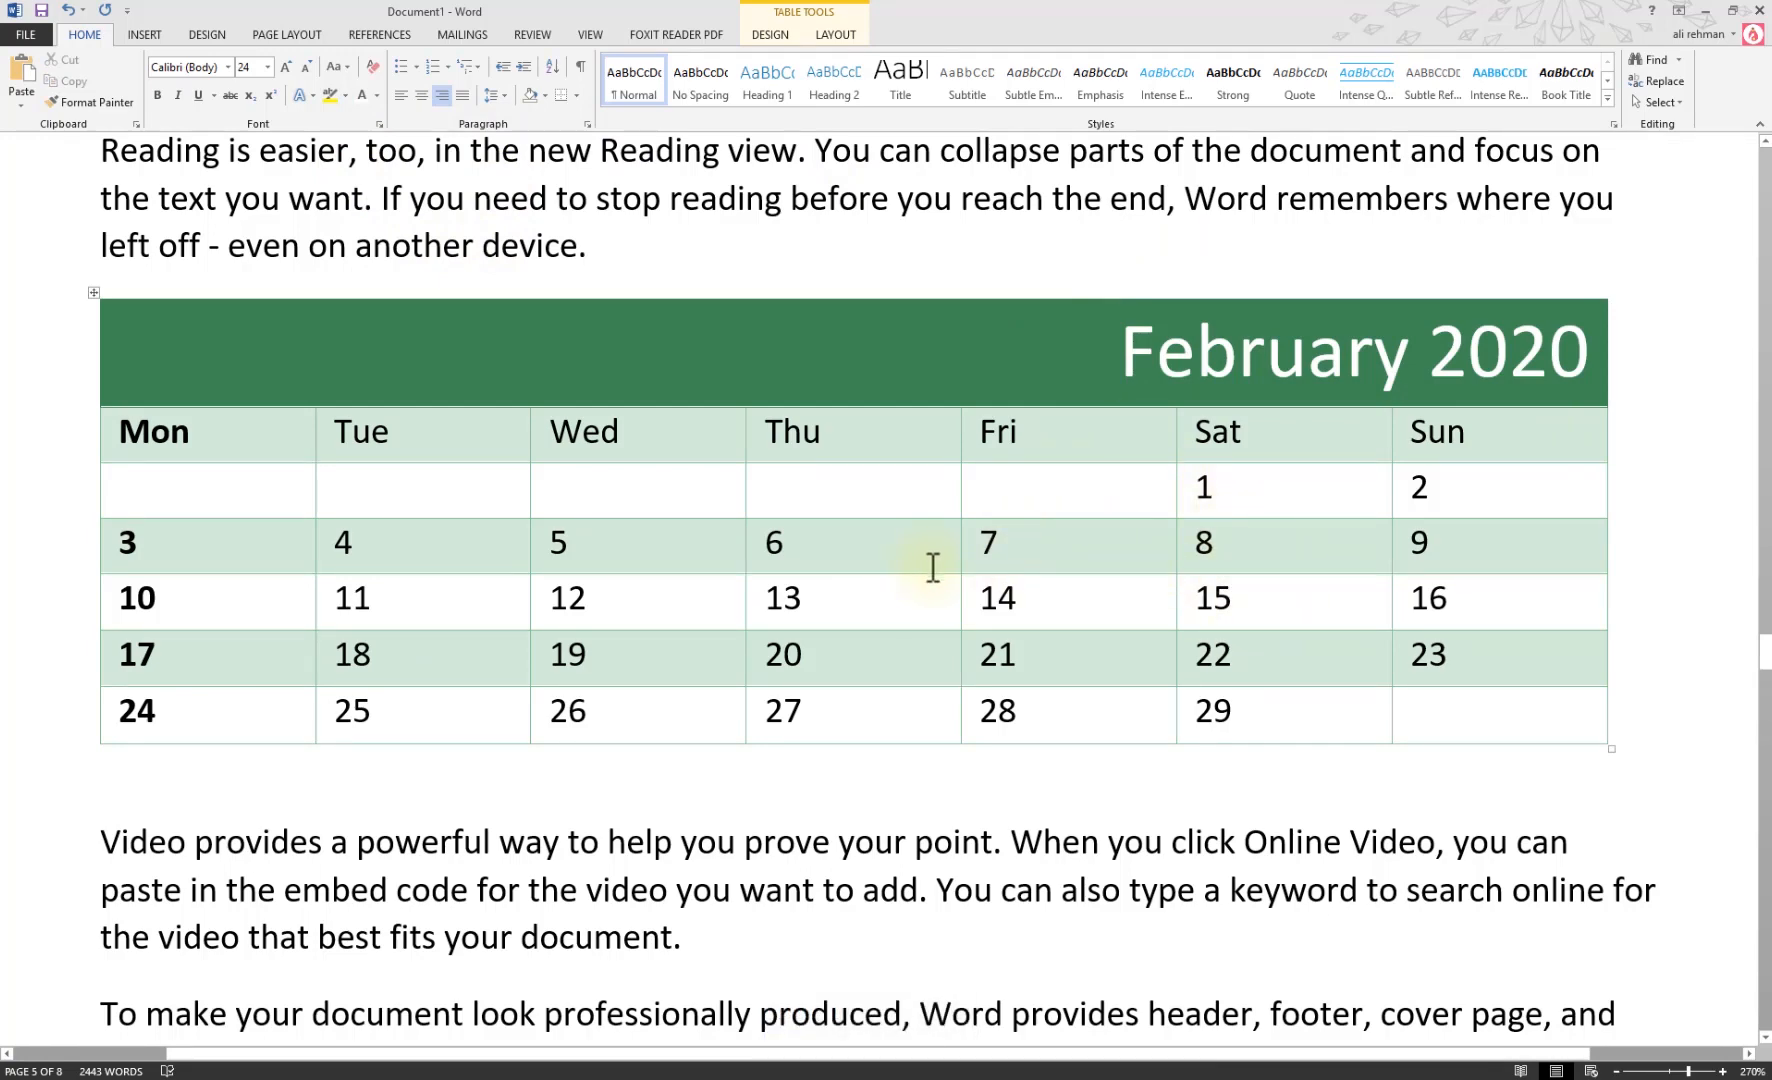
Shade the weekday names row from Mon to Sun with a dark gray theme color
left_click_drag(253, 443, 1562, 443)
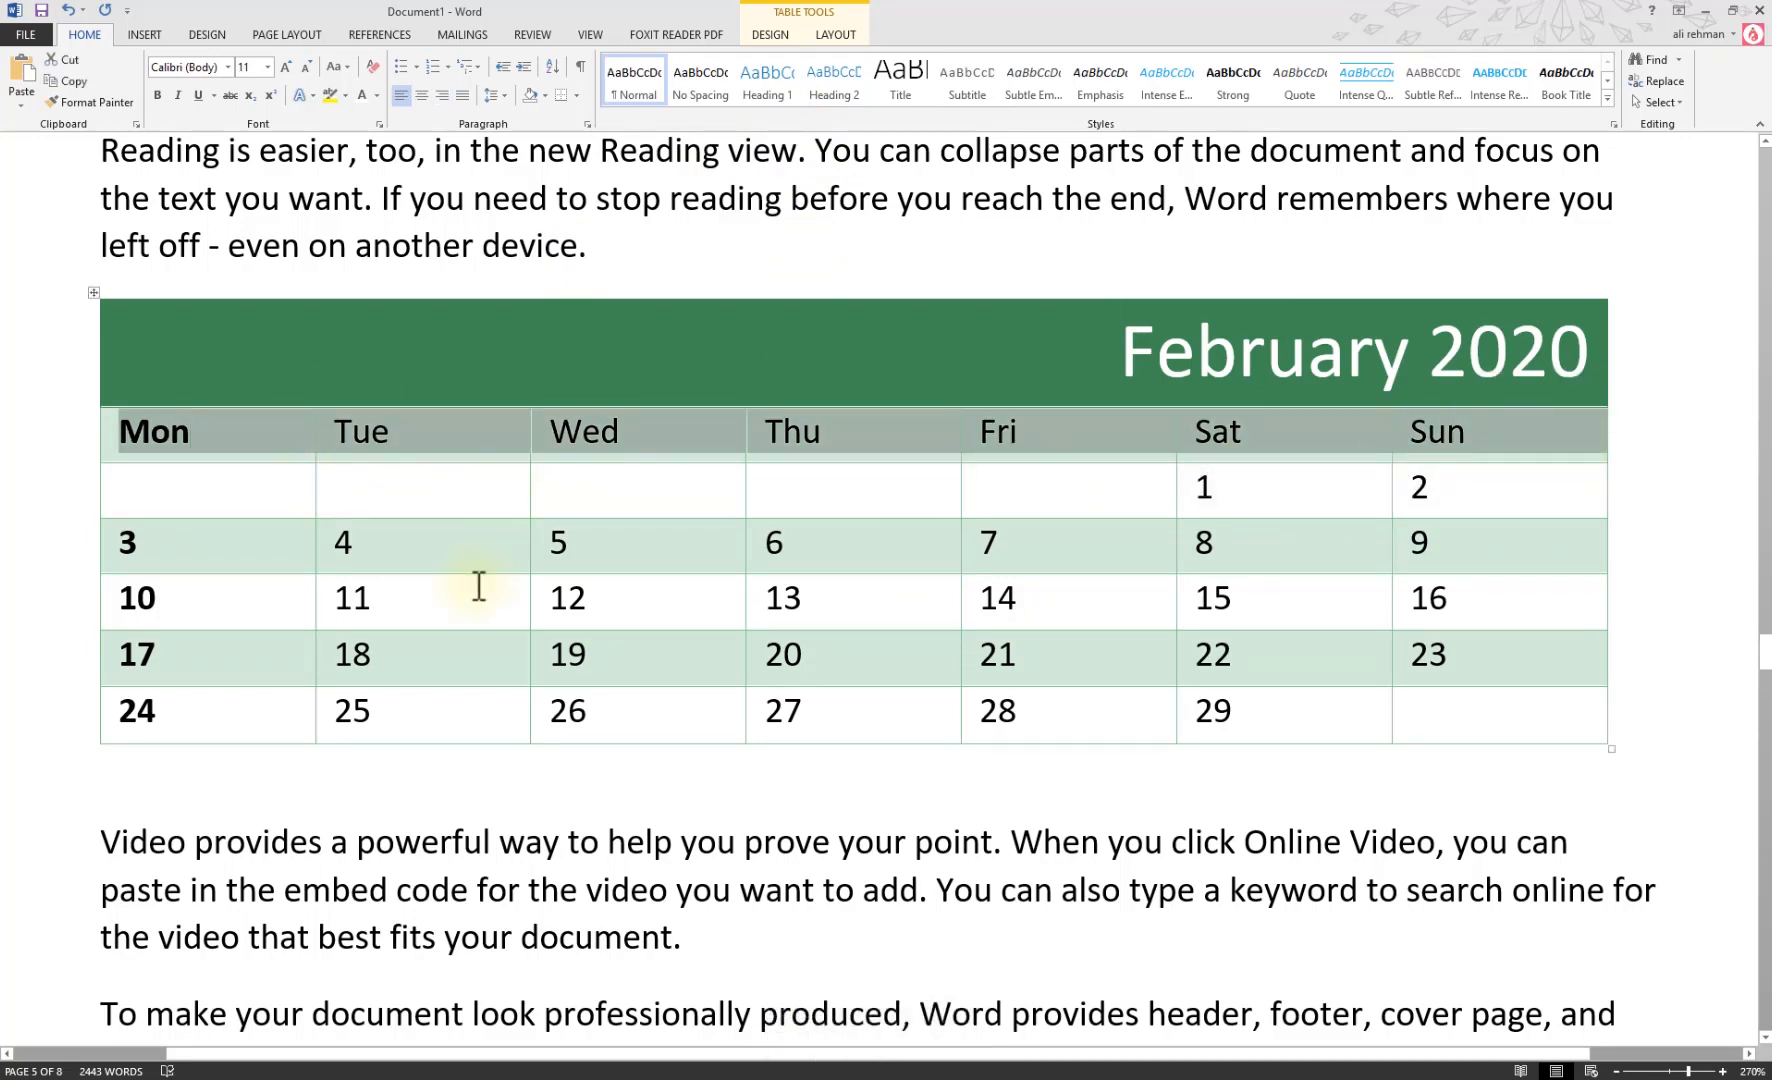
left_click(770, 36)
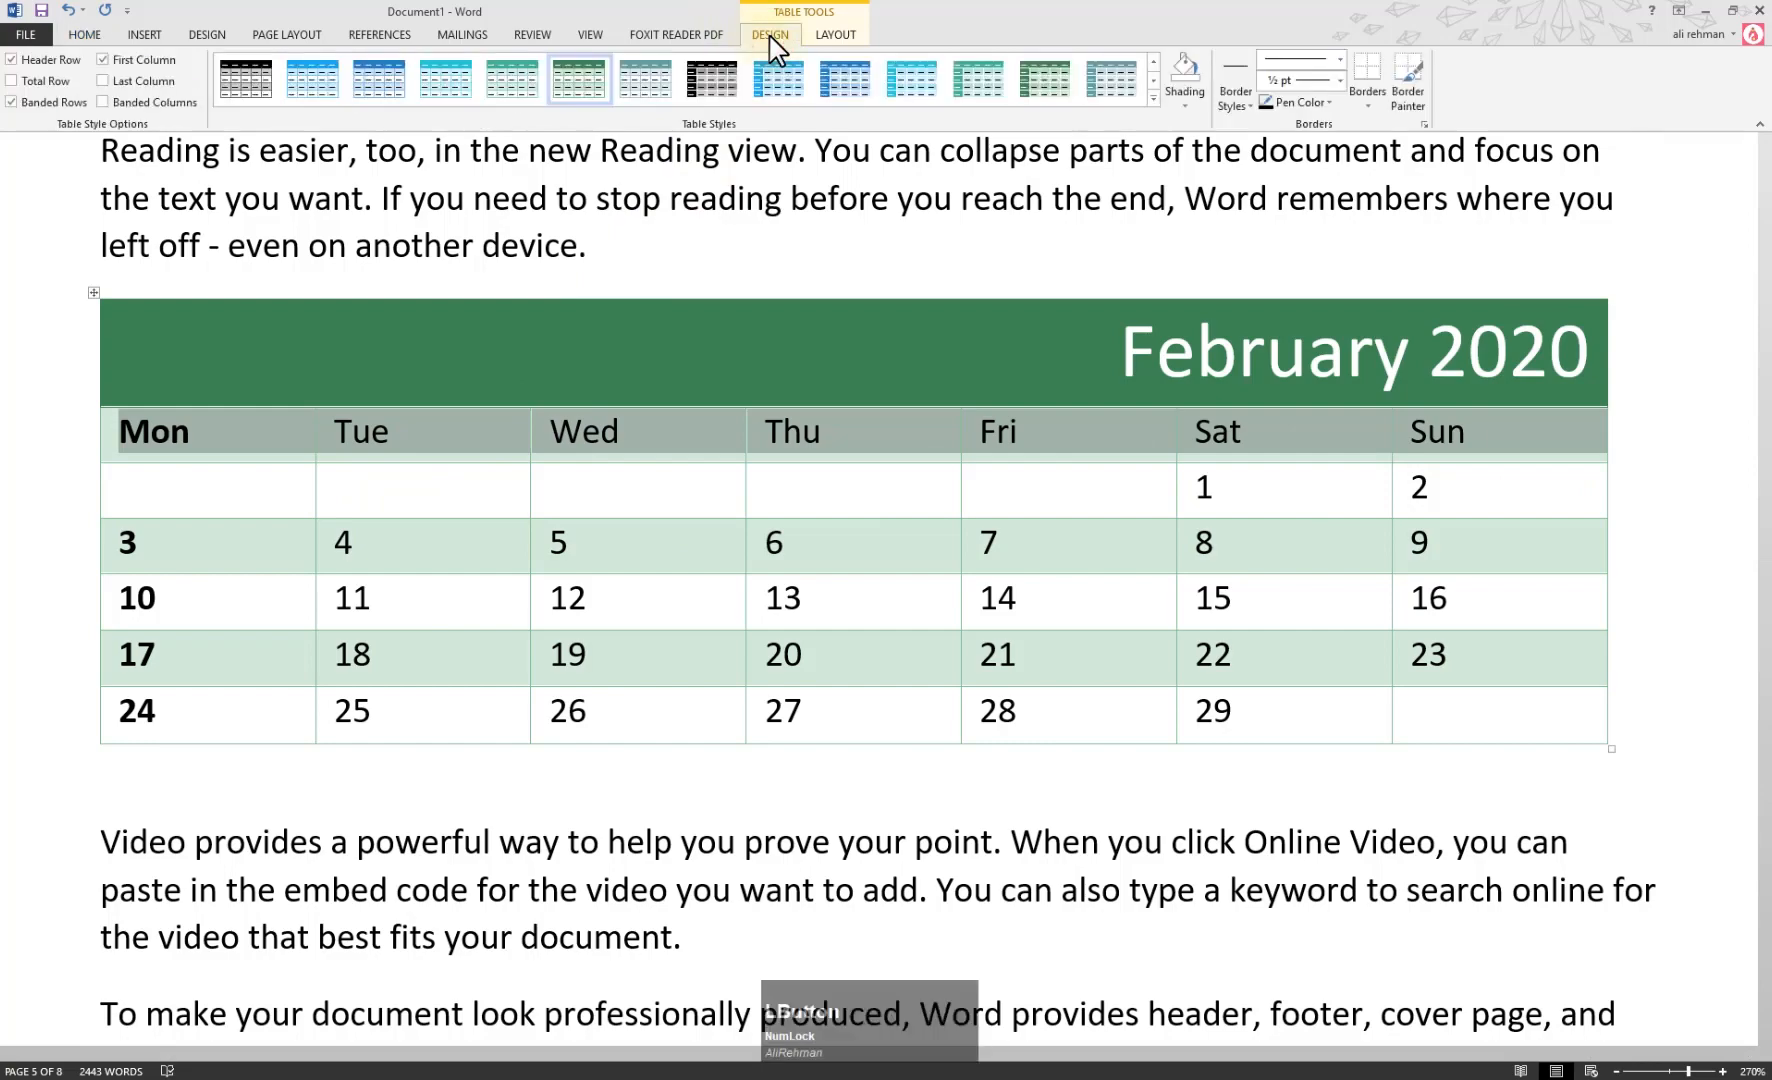
left_click(1153, 98)
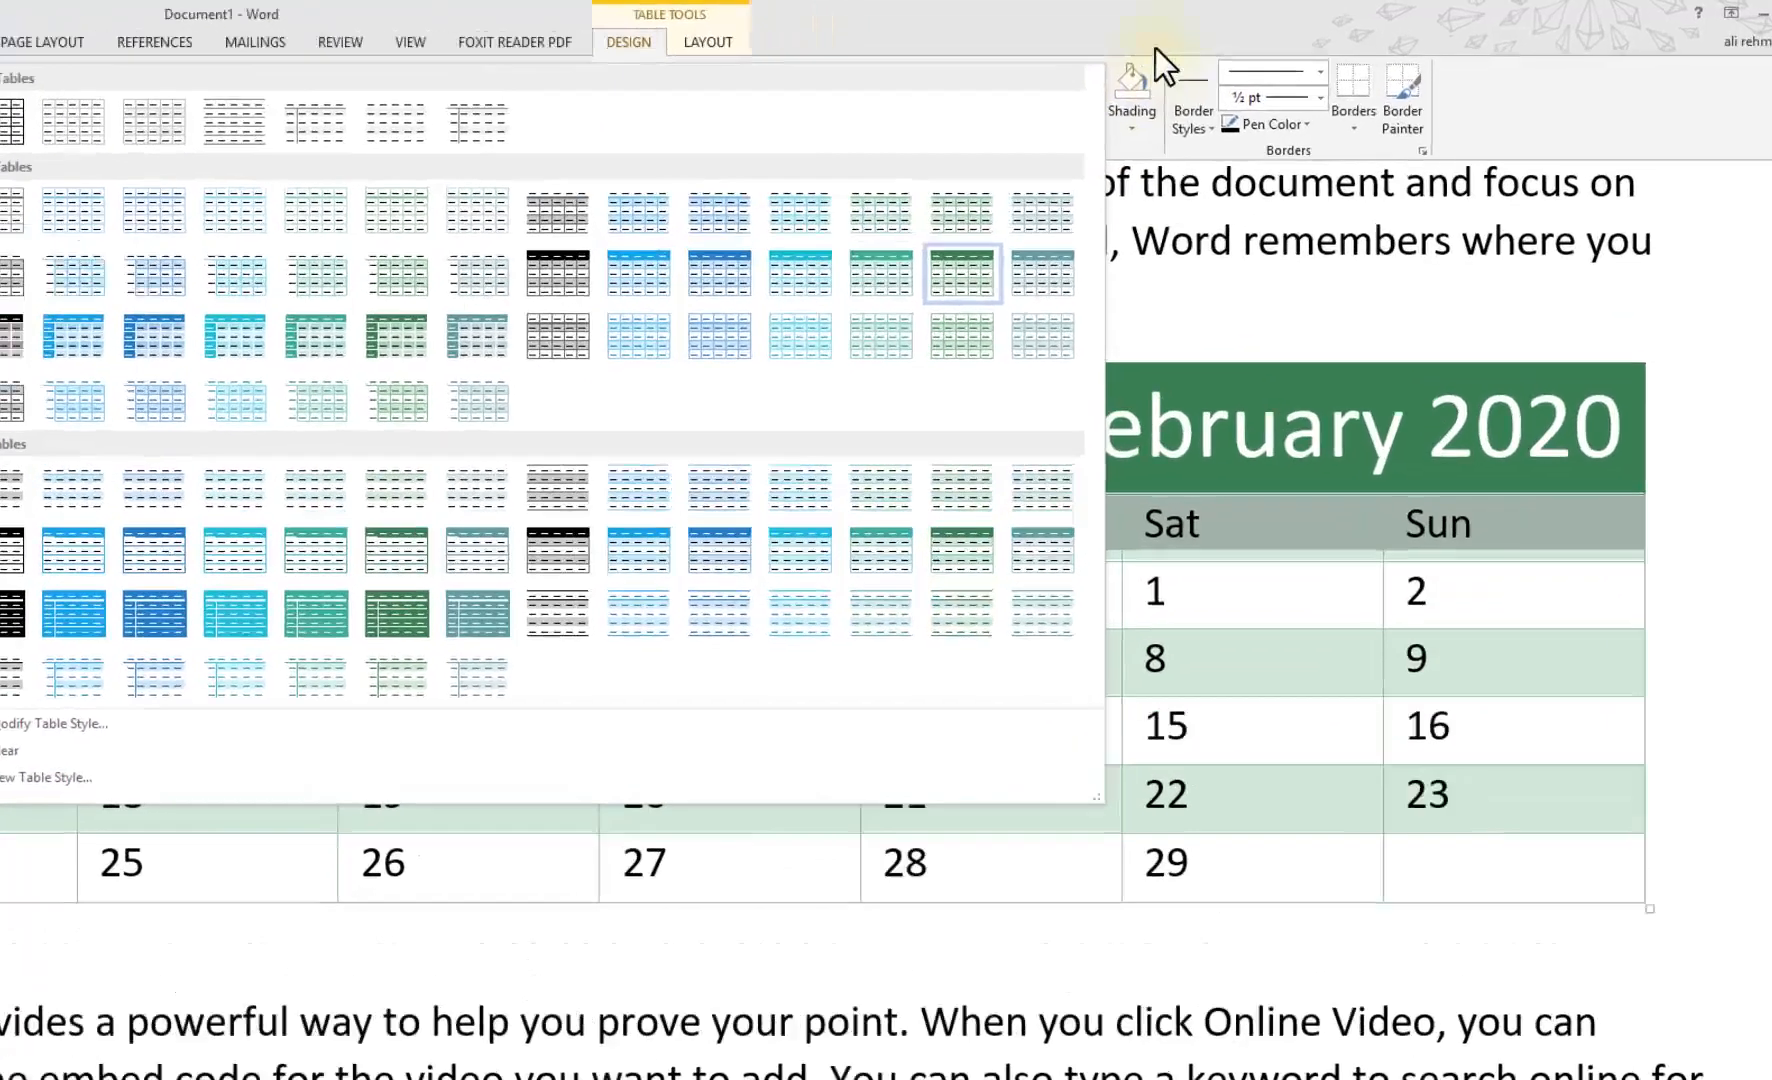
left_click(1203, 41)
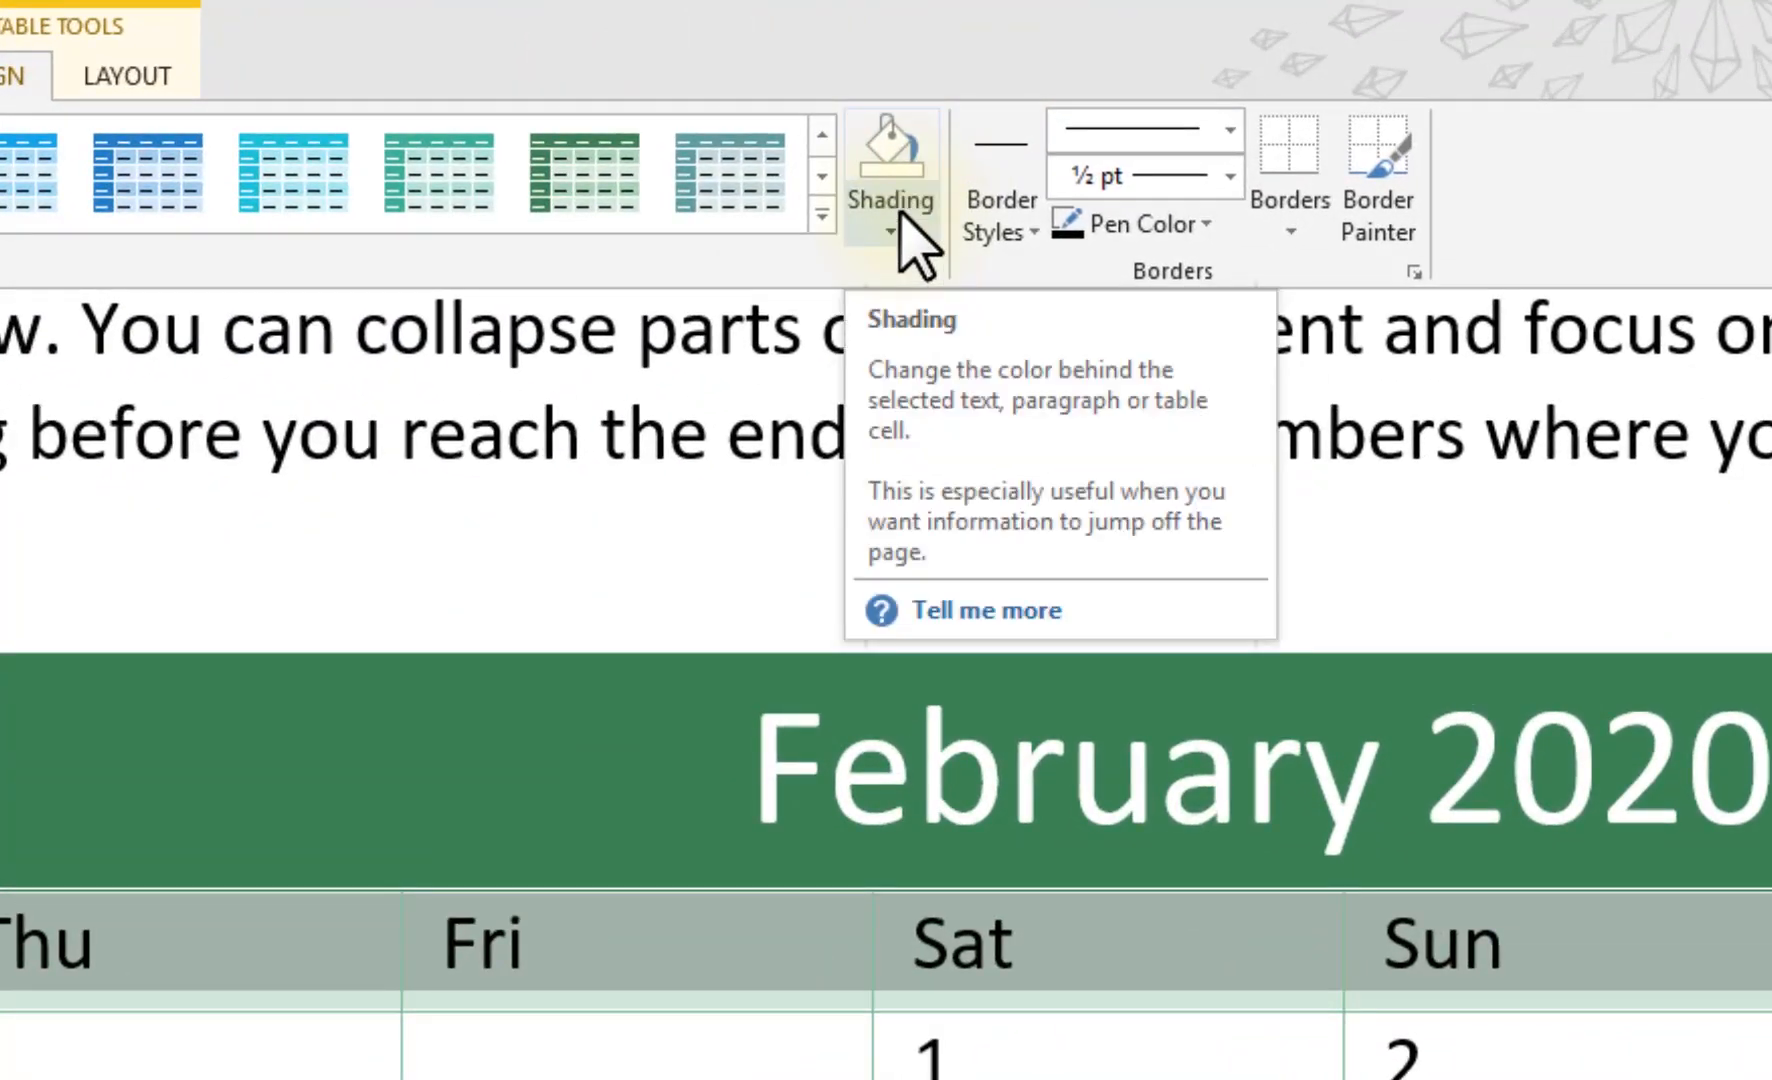
left_click(899, 210)
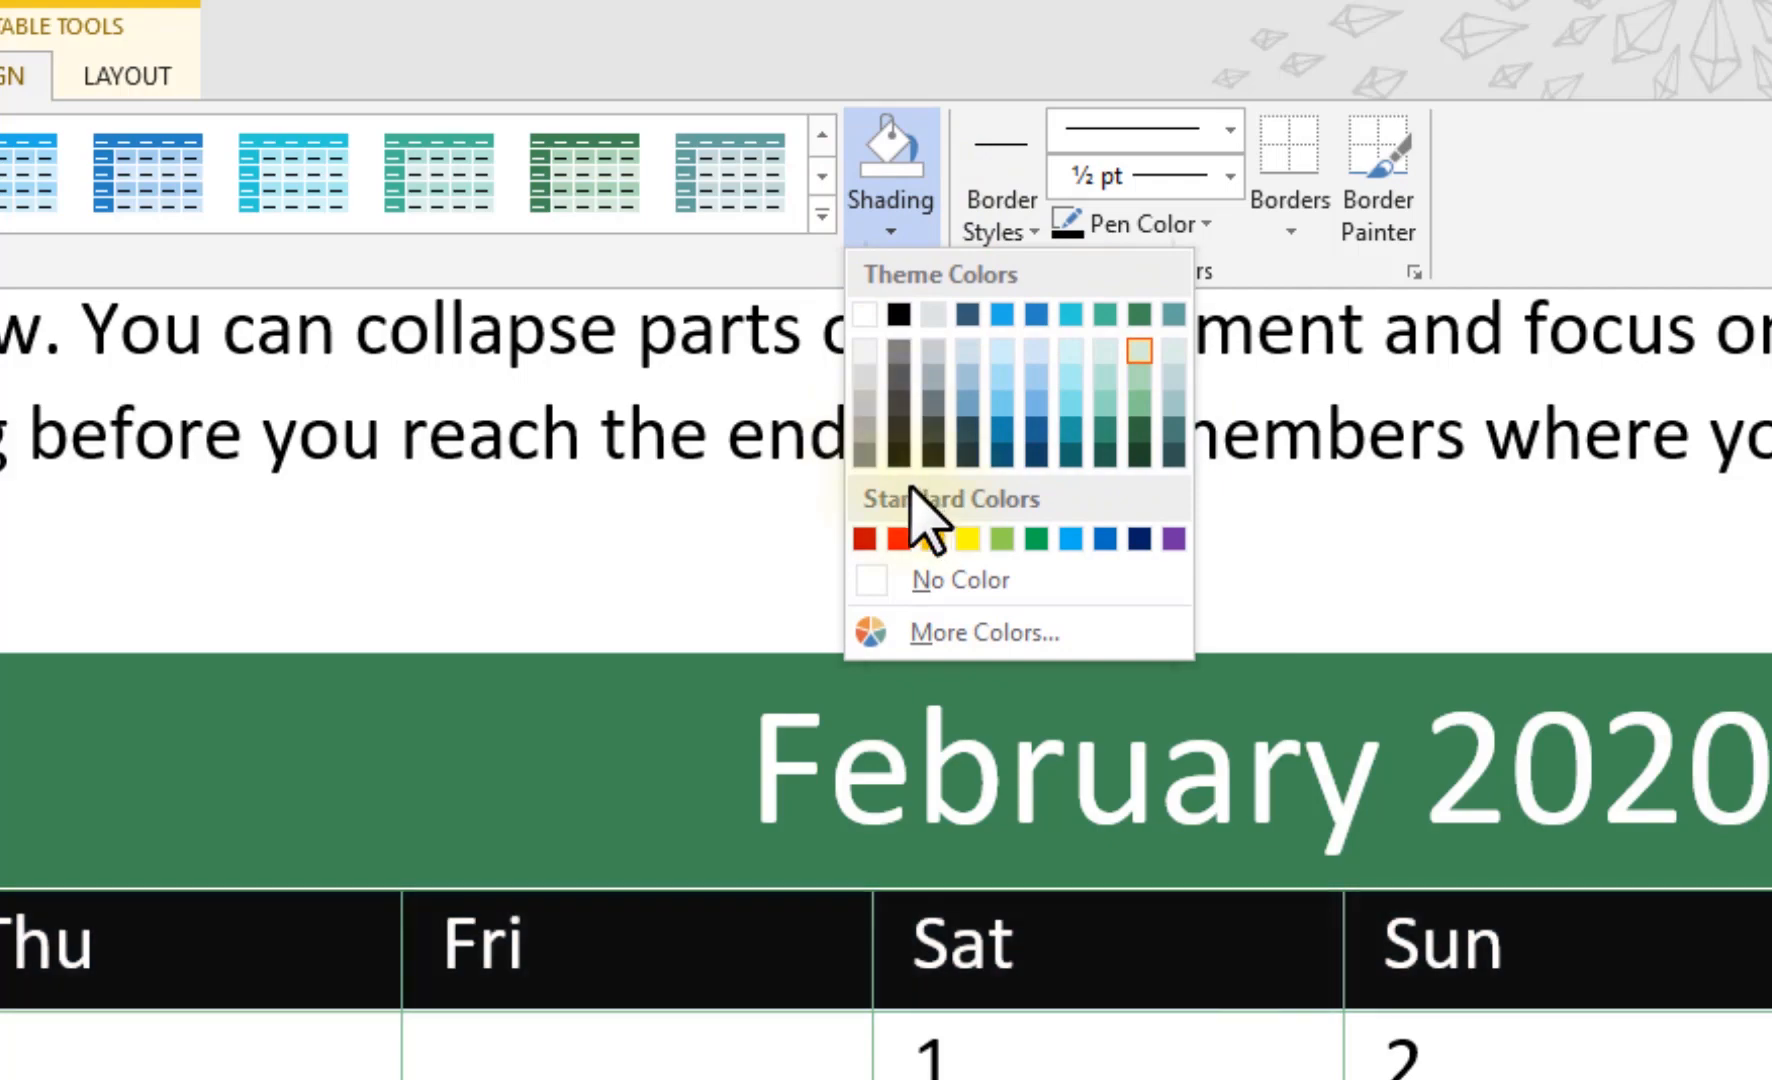
left_click(912, 402)
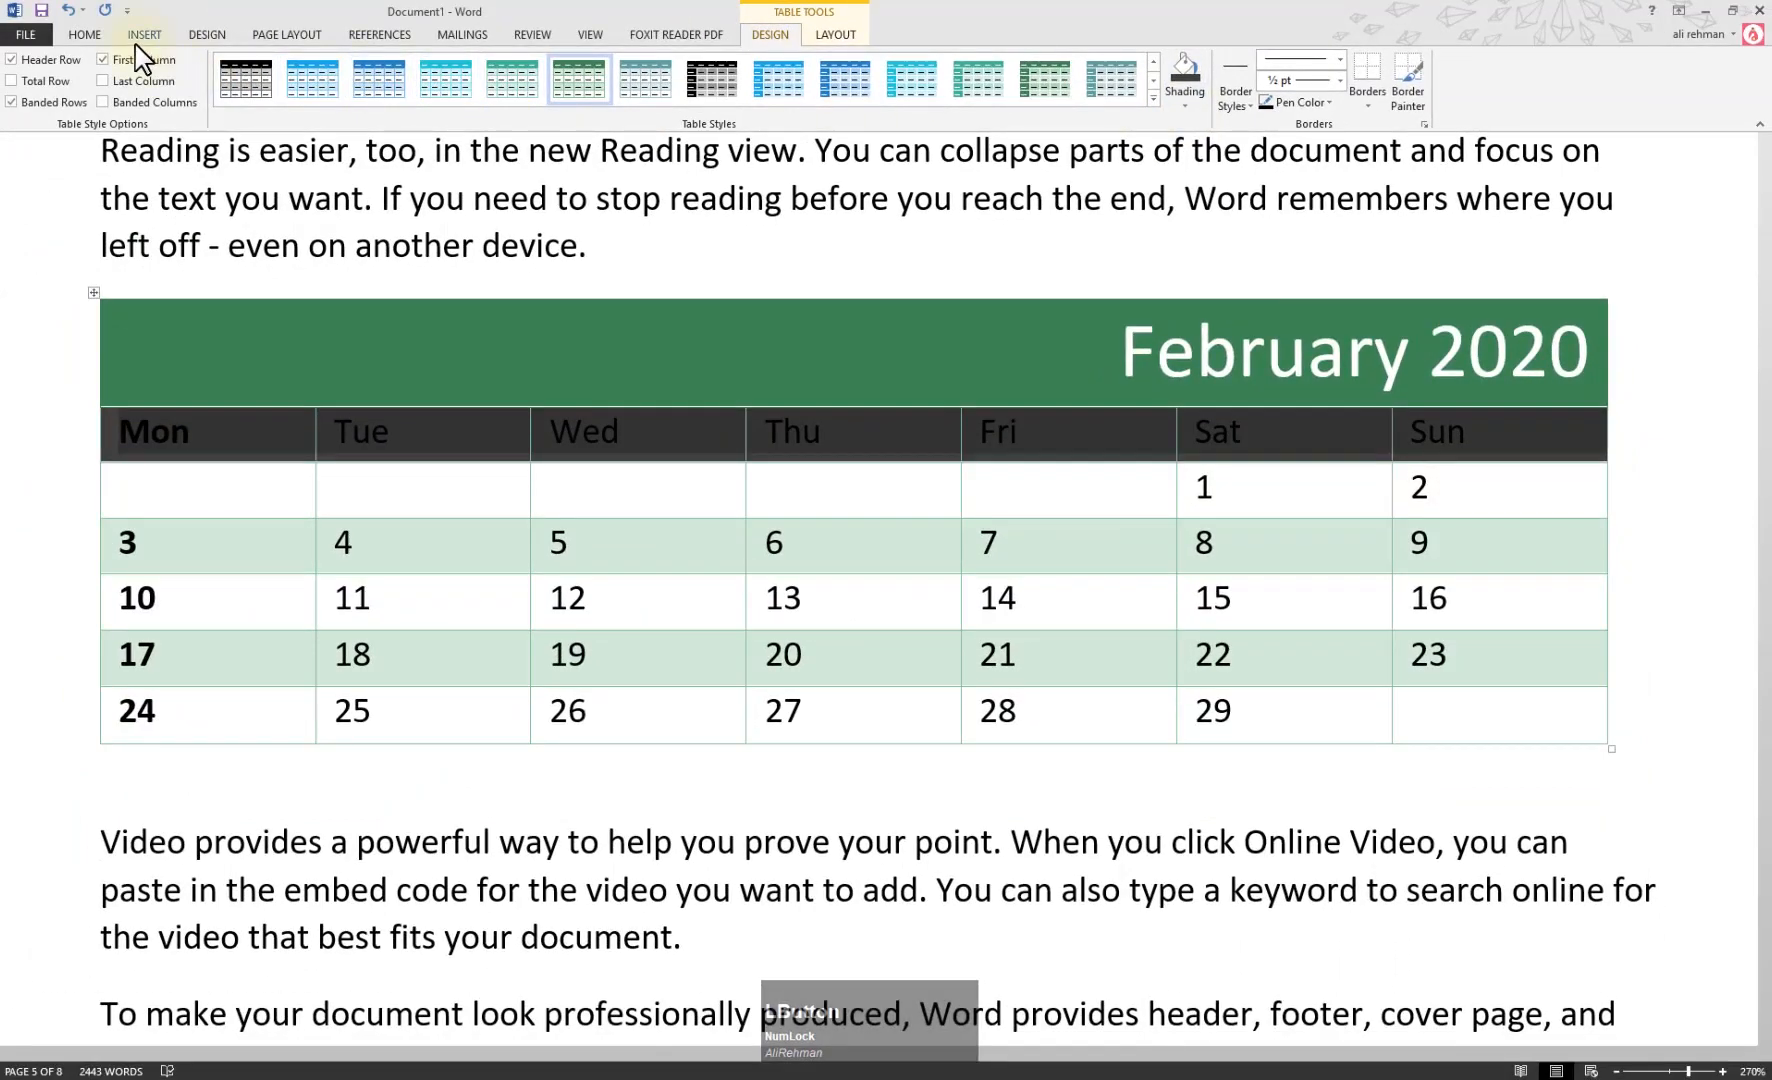
Remove bold formatting from the weekday names row and set its font color to white
left_click(98, 34)
left_click(261, 450)
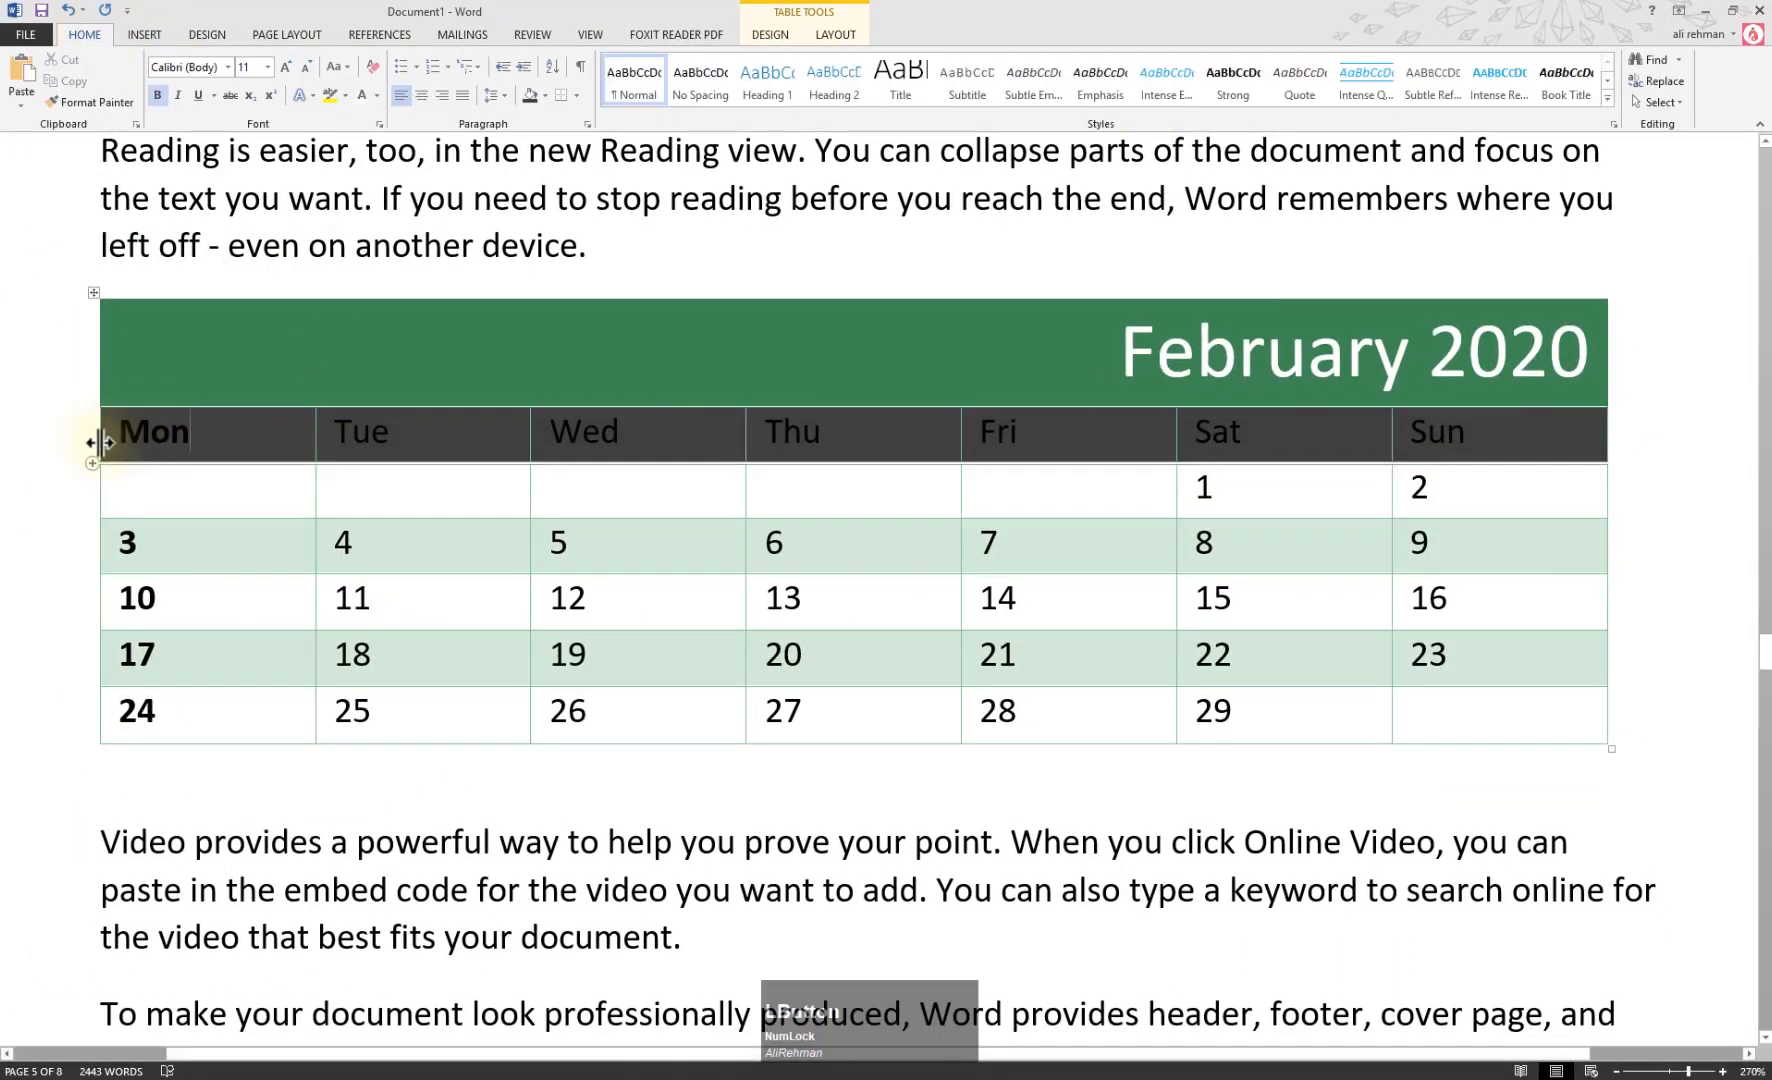
left_click(105, 442)
left_click(434, 439)
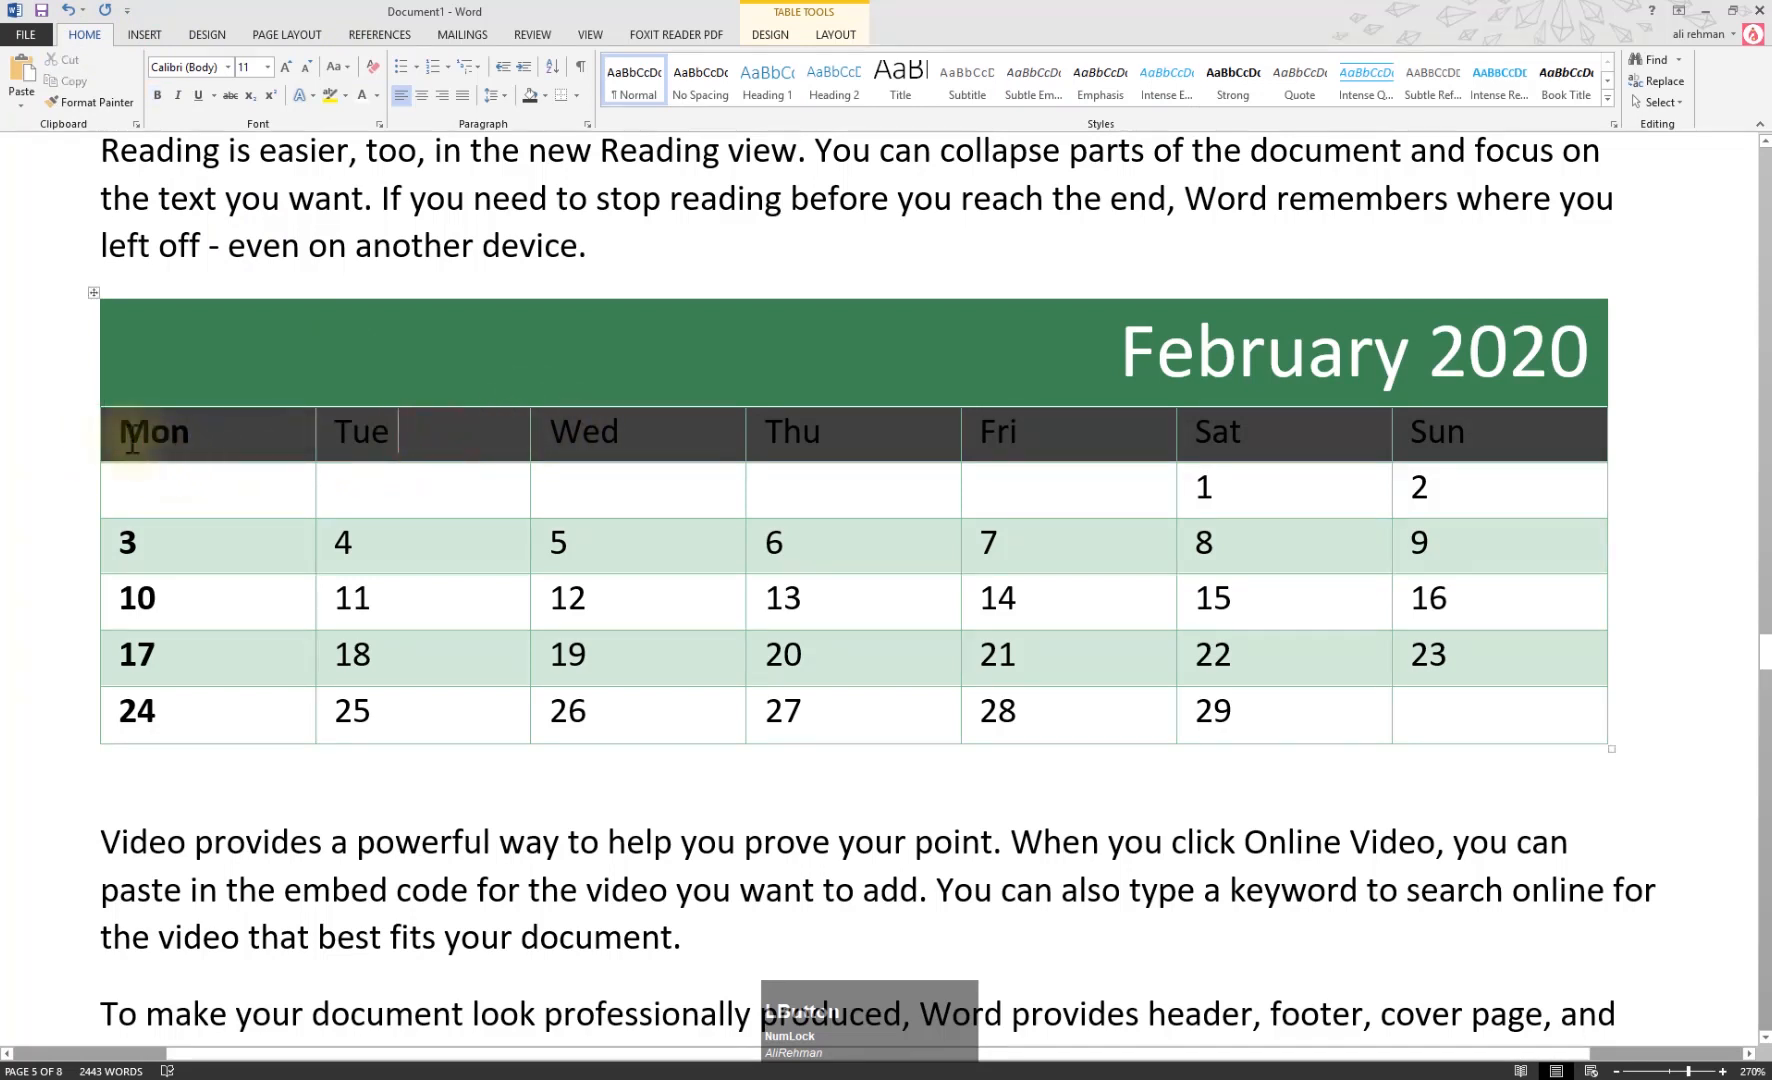
left_click(92, 429)
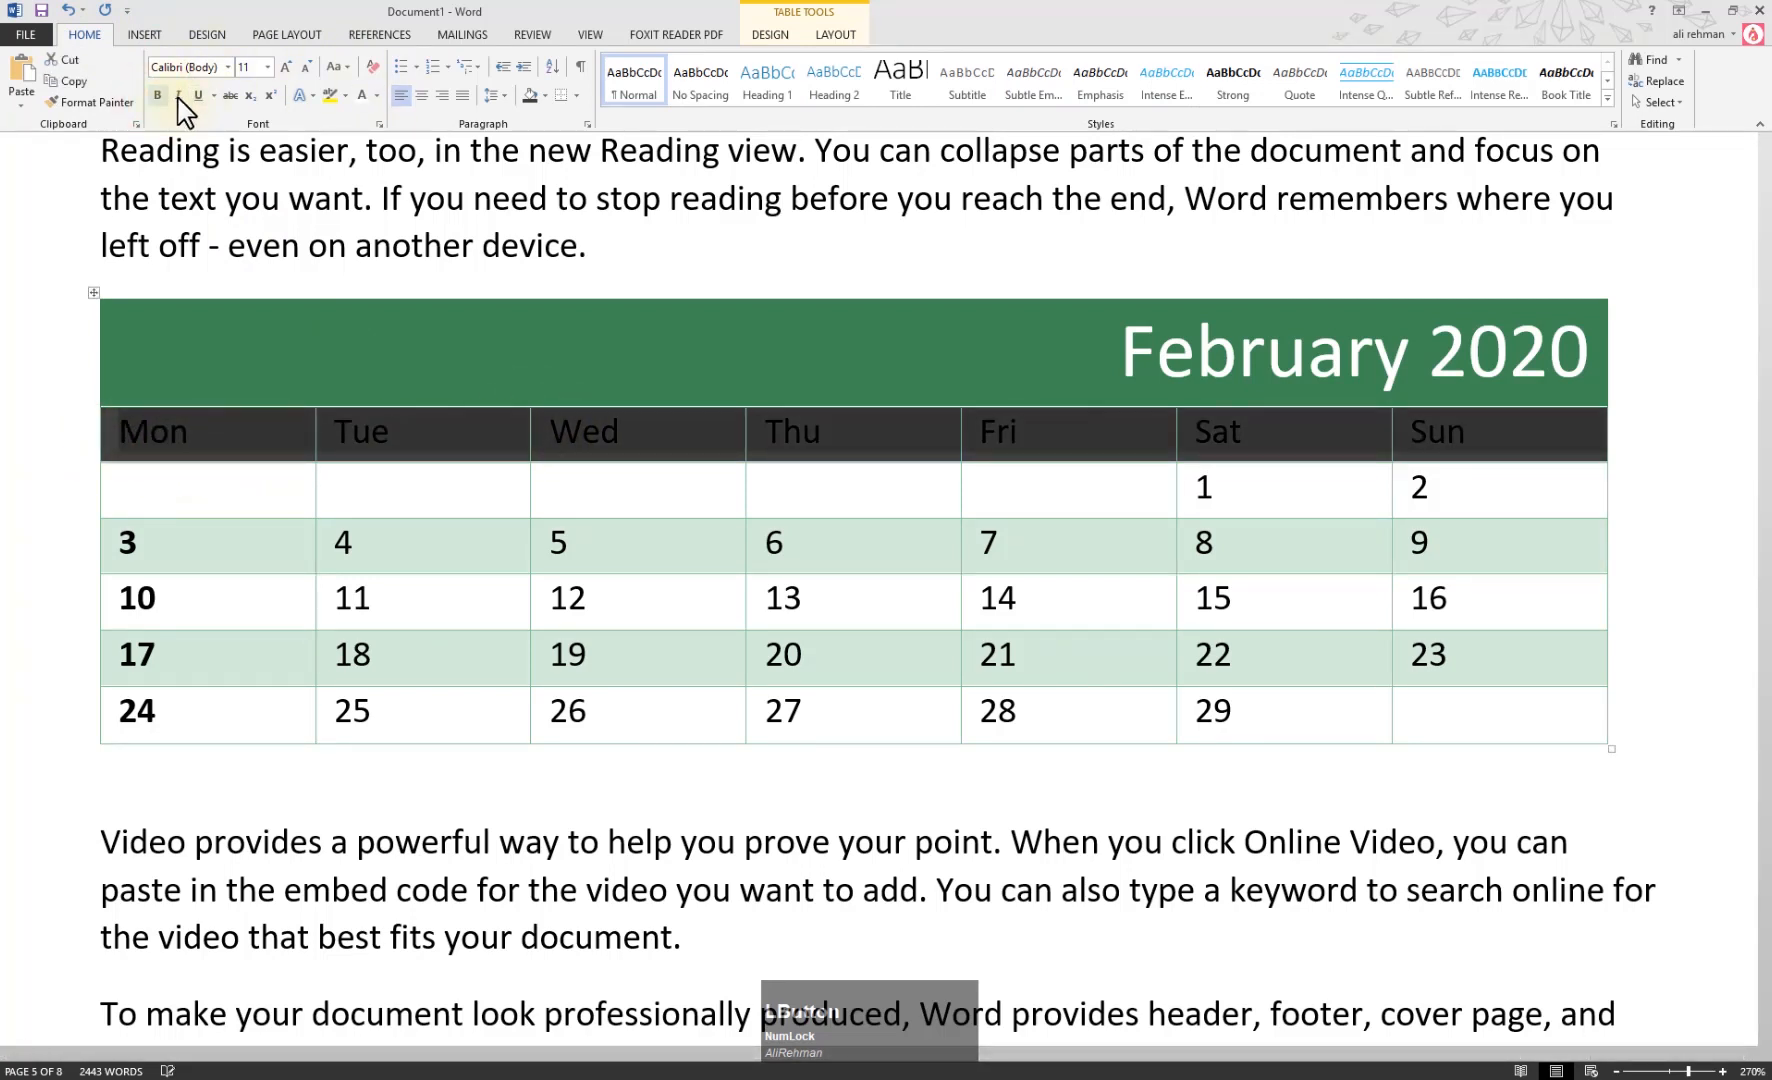
left_click(362, 96)
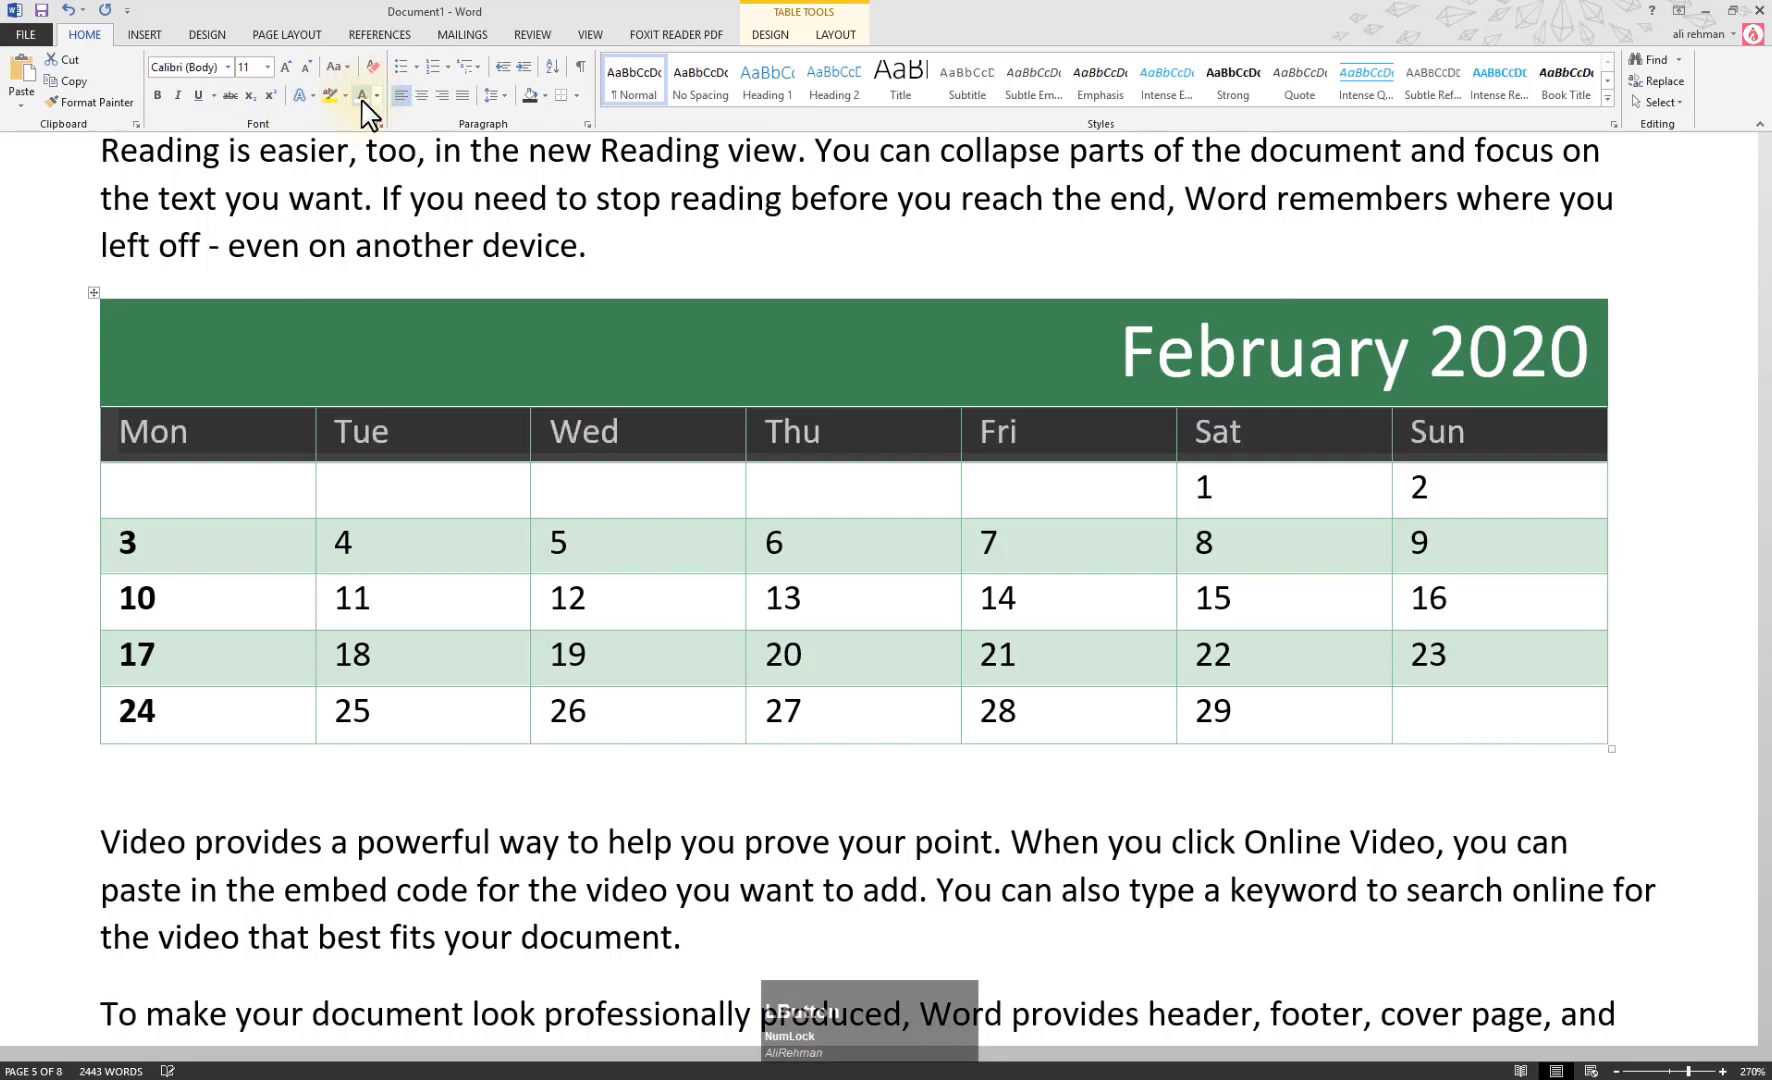
left_click(992, 495)
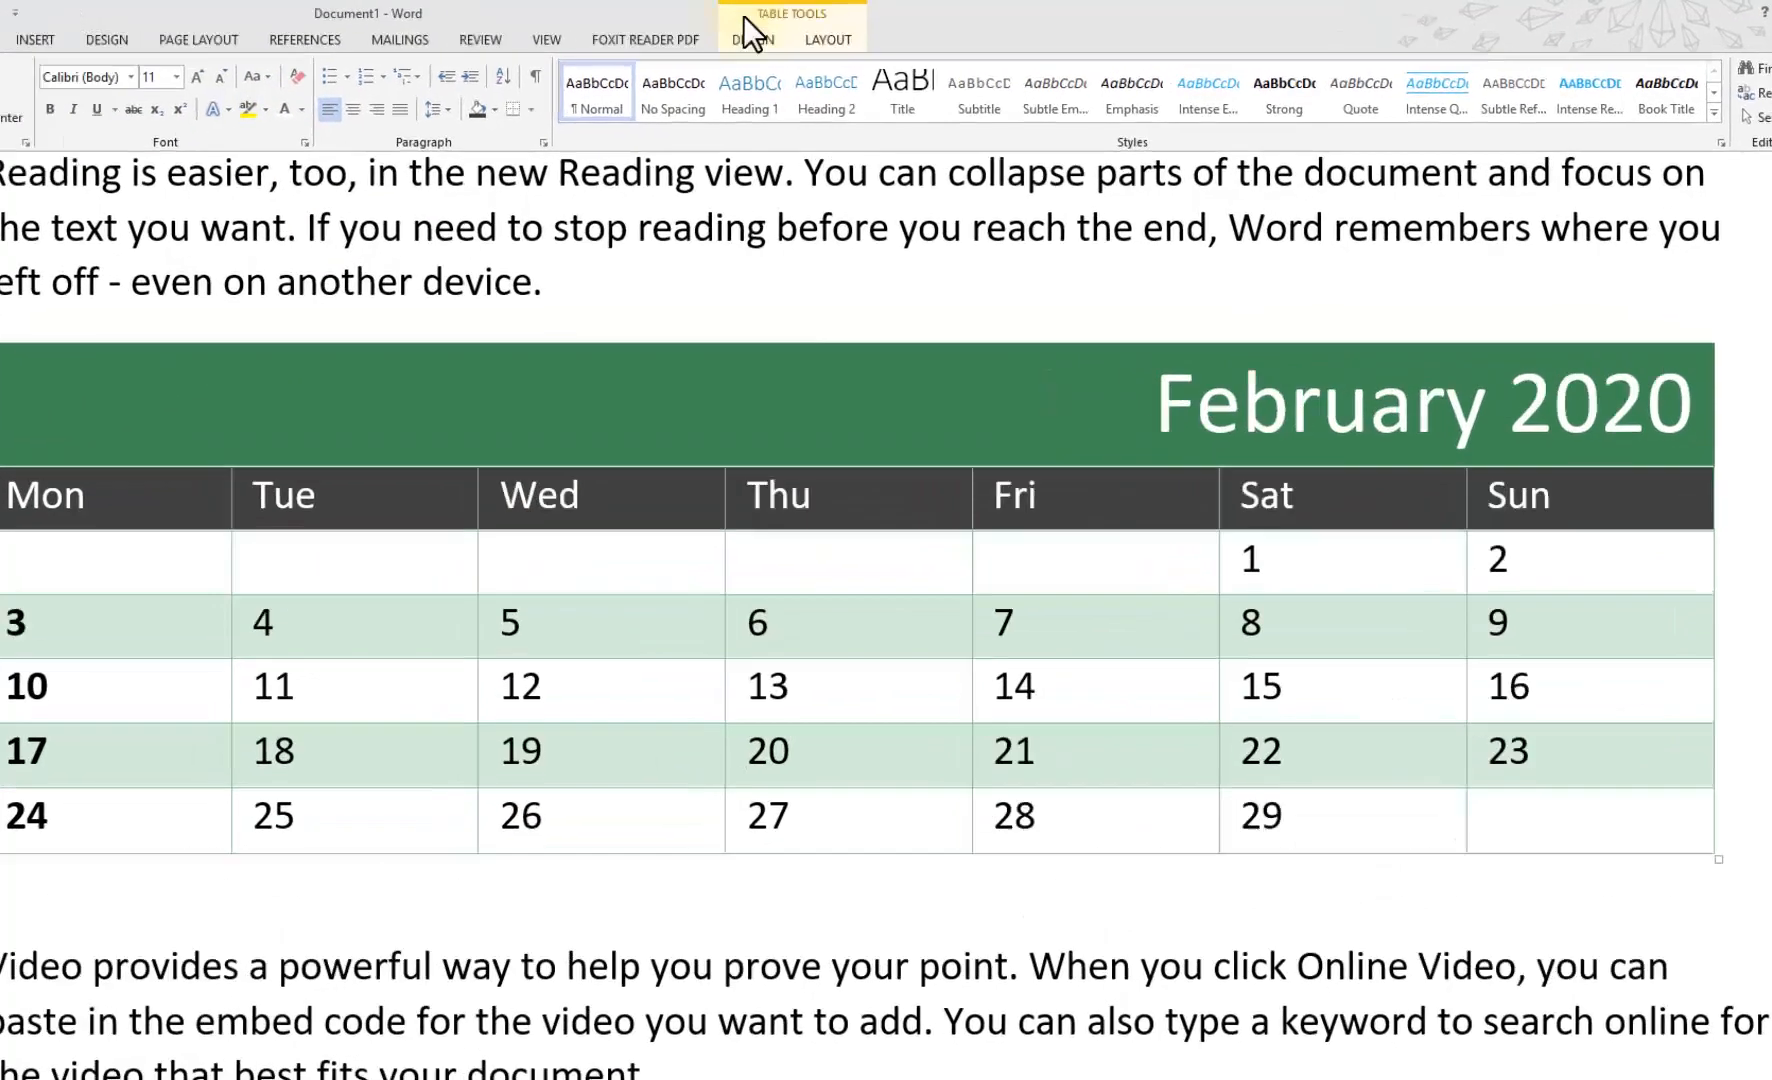
left_click(770, 34)
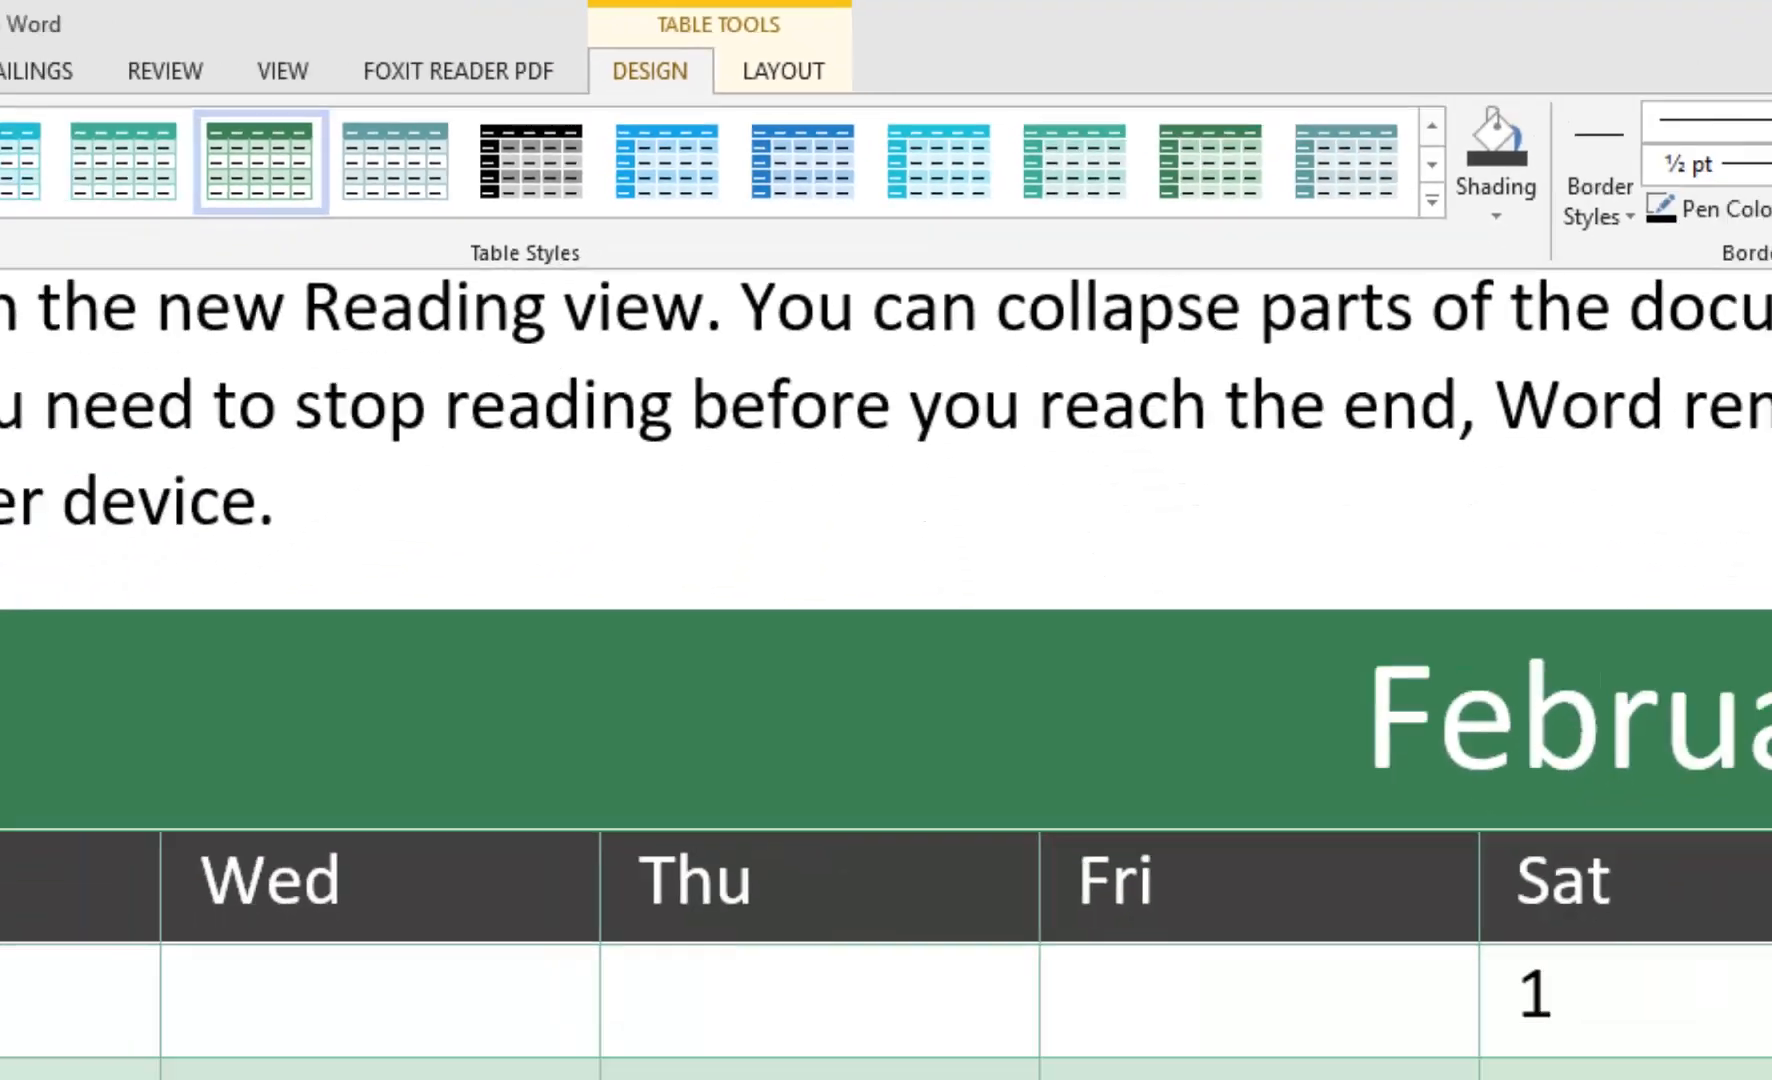
left_click_drag(380, 350, 1452, 805)
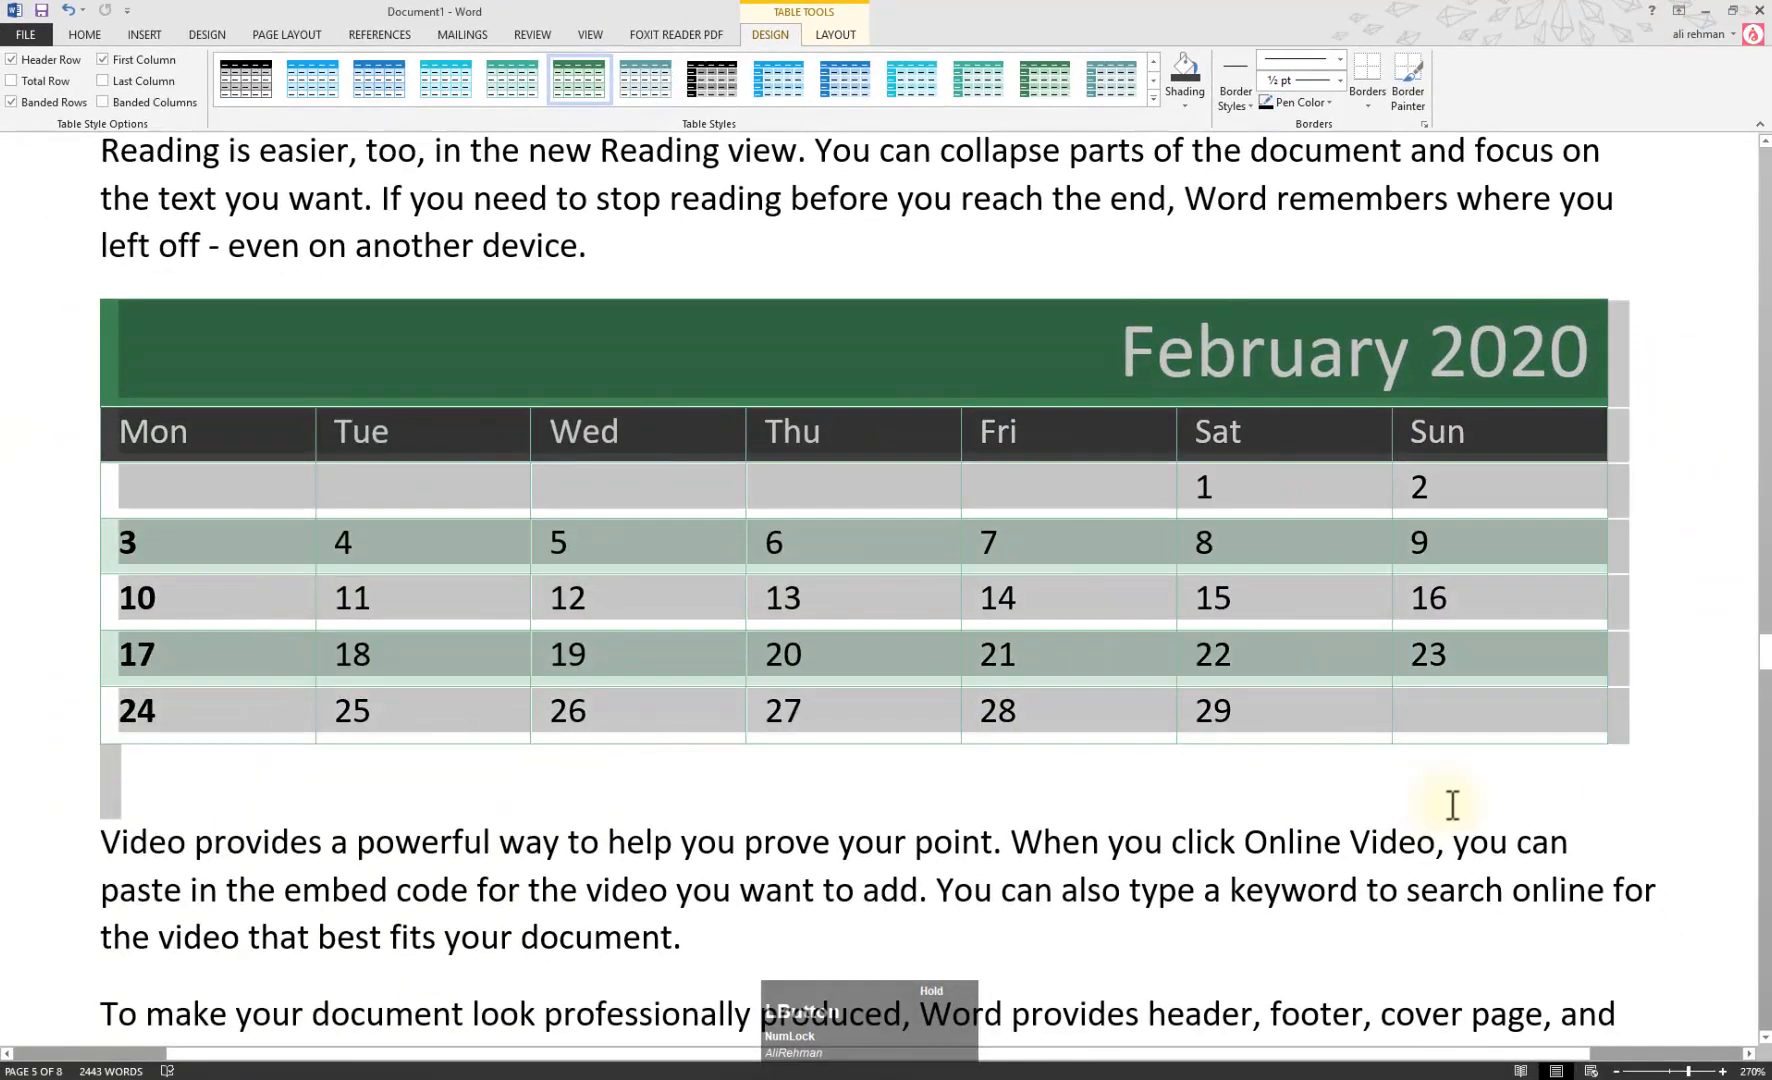
left_click(1432, 757)
left_click(235, 382)
left_click_drag(157, 350, 1366, 718)
left_click(818, 545)
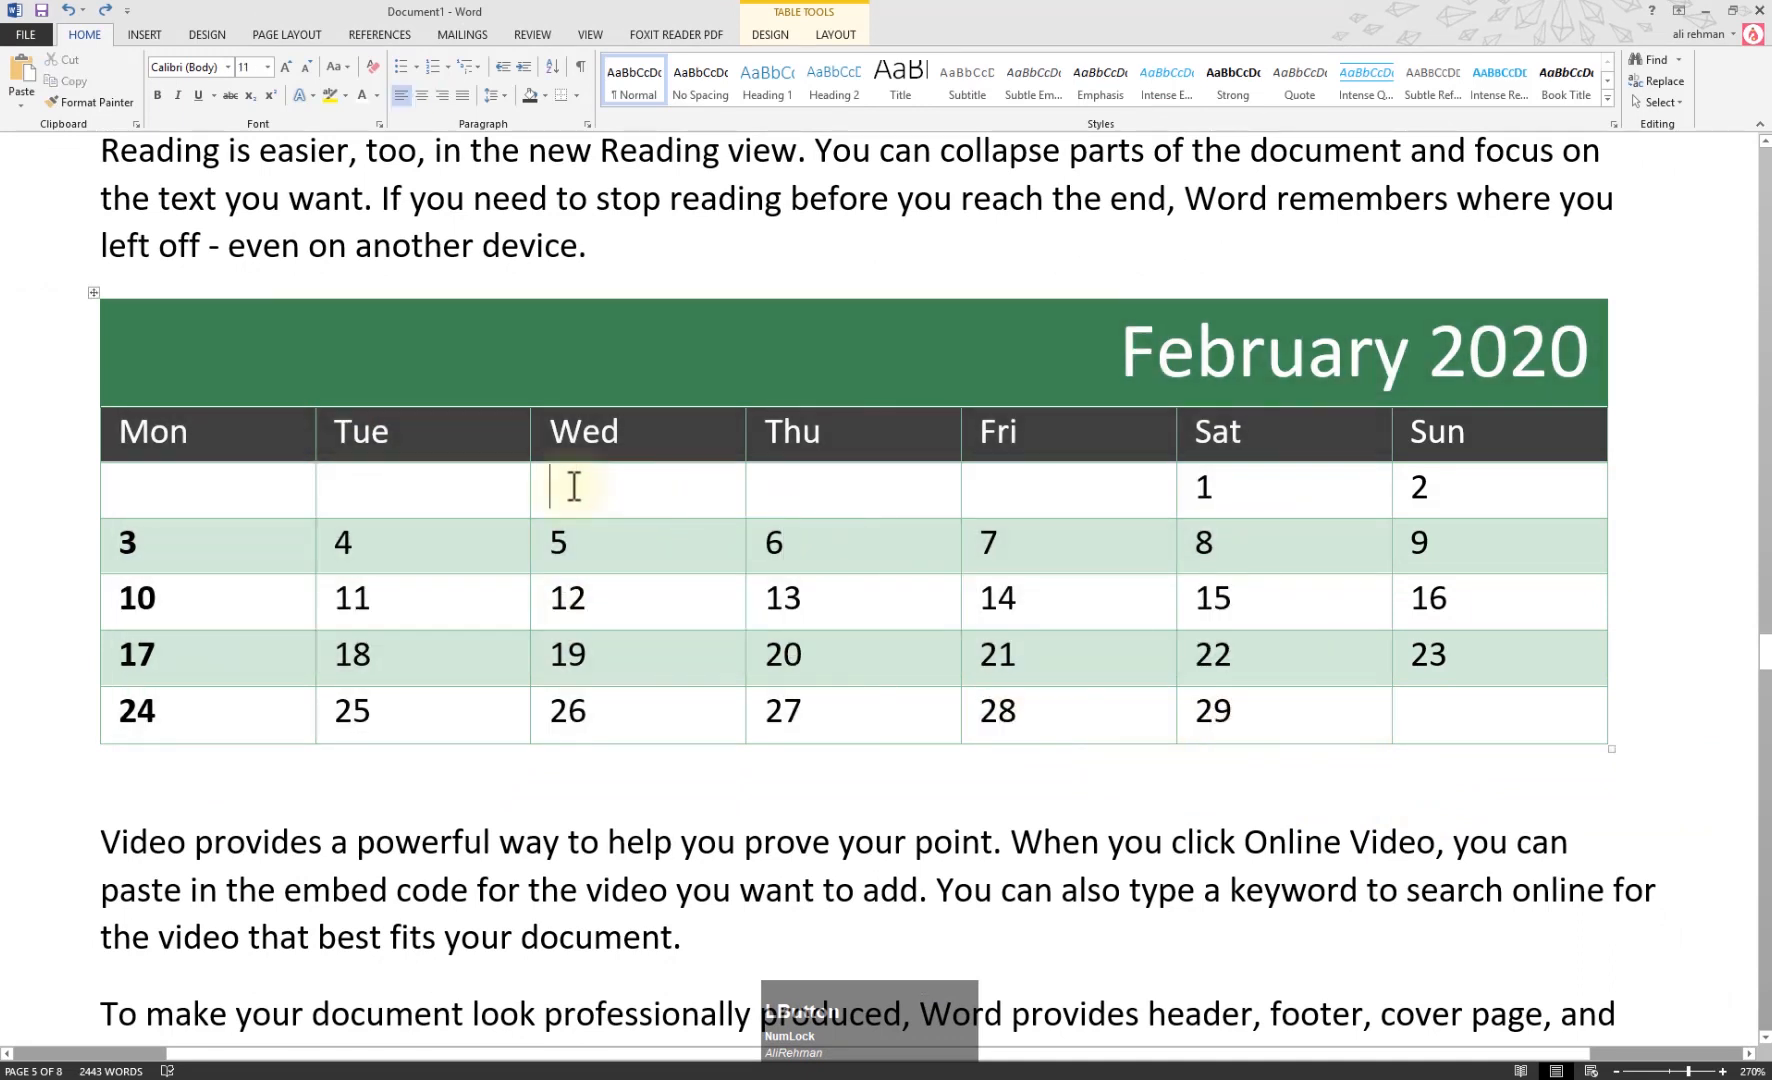
right_click(570, 486)
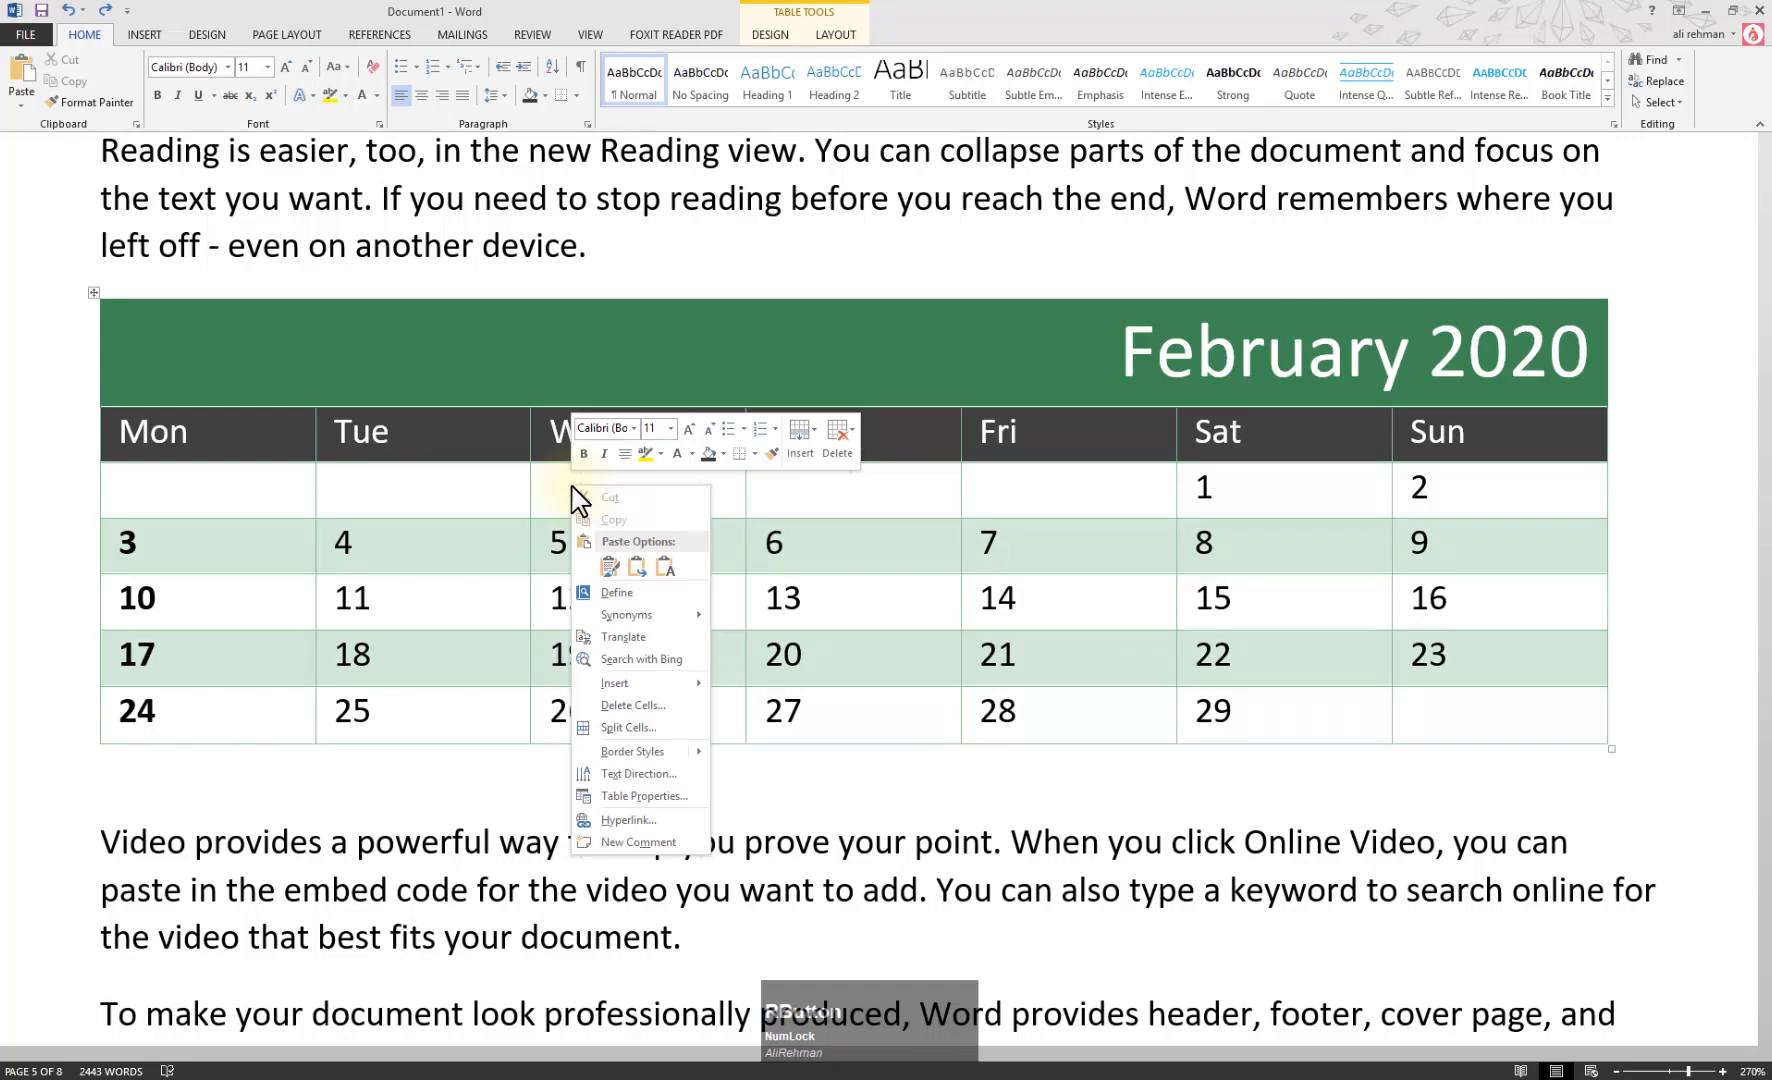
left_click(479, 515)
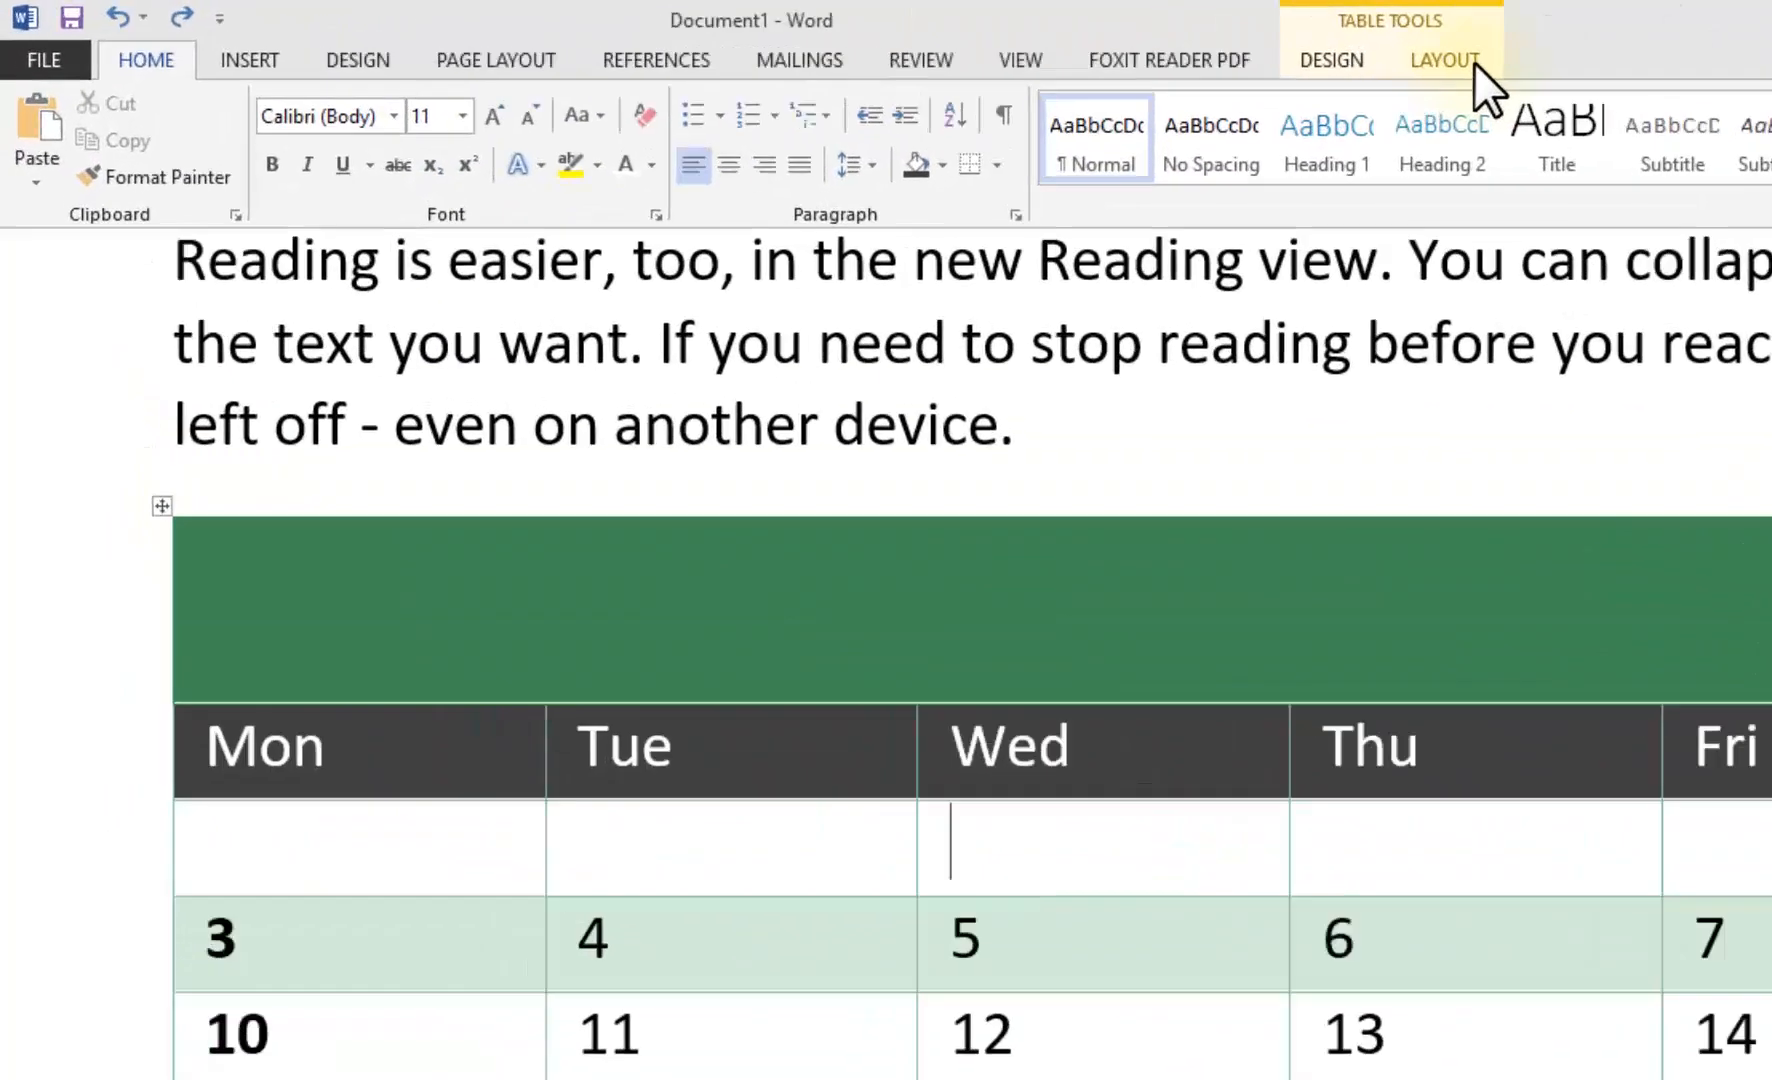
Select the whole calendar table with the Select Table command, and clear the selection
left_click(835, 34)
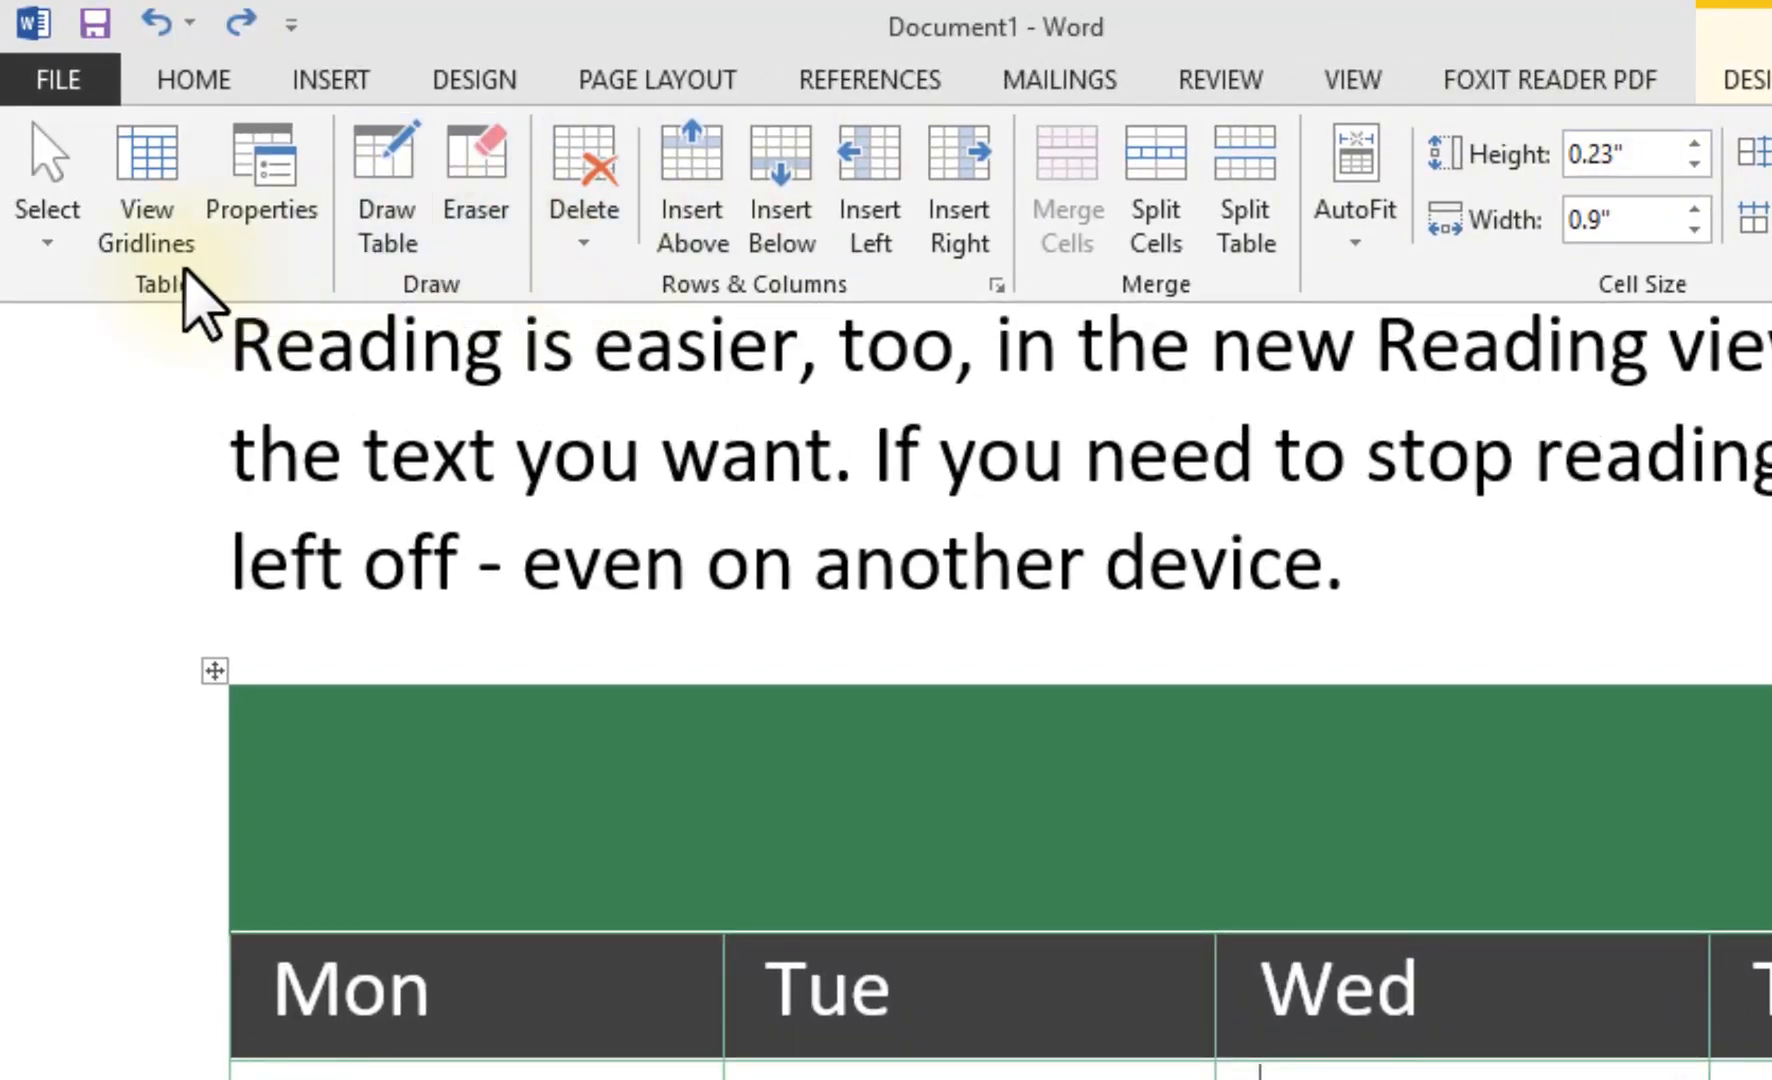
left_click(50, 225)
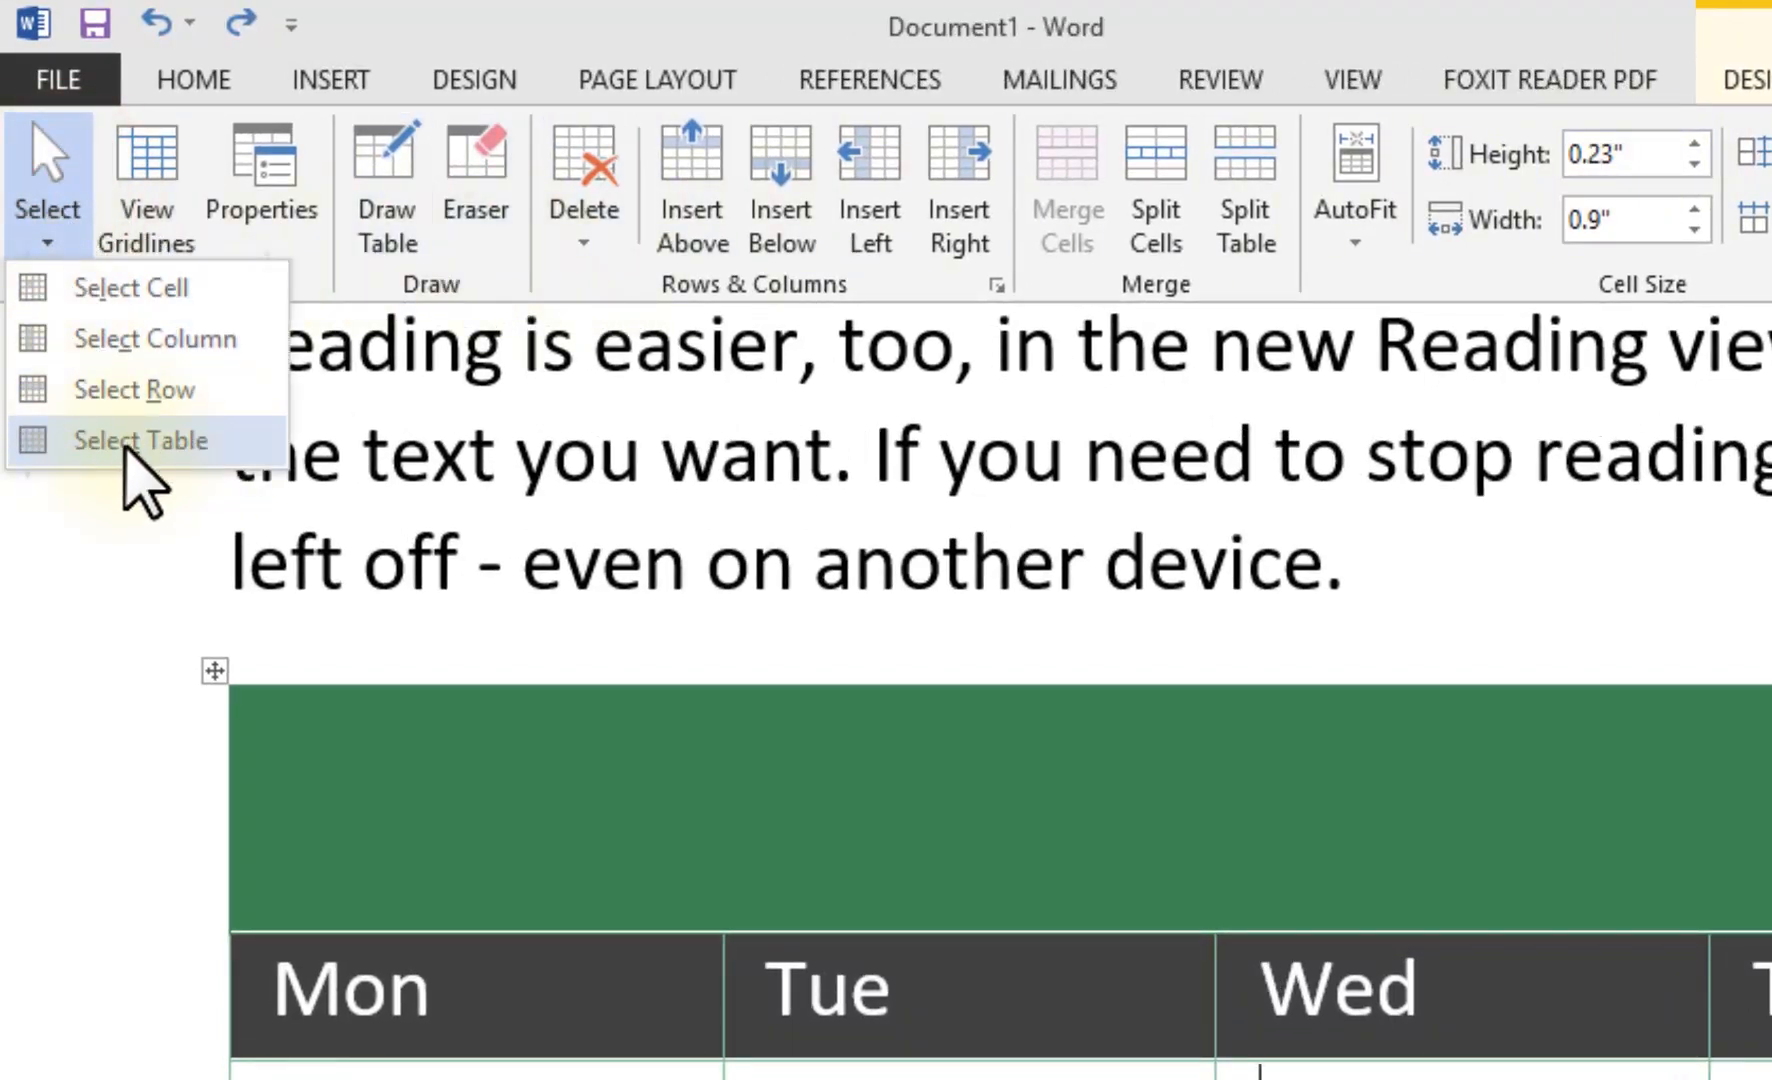
left_click(108, 440)
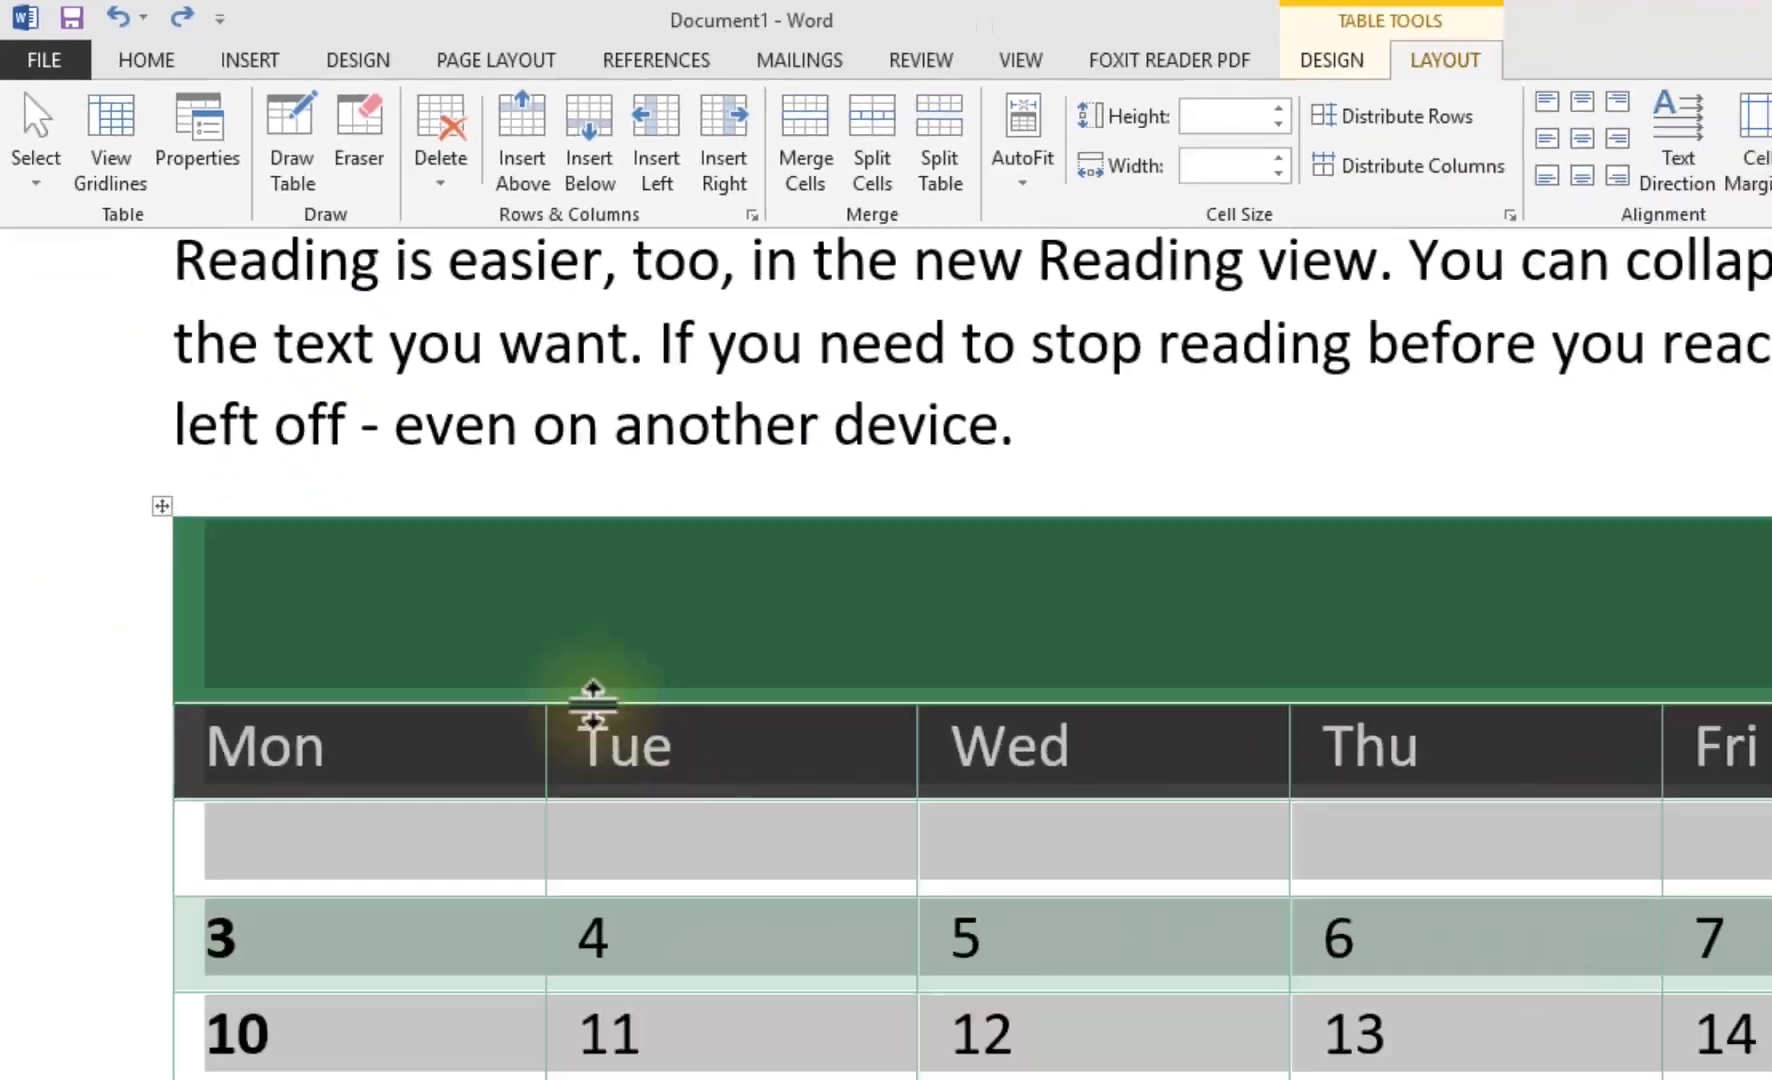
left_click(532, 865)
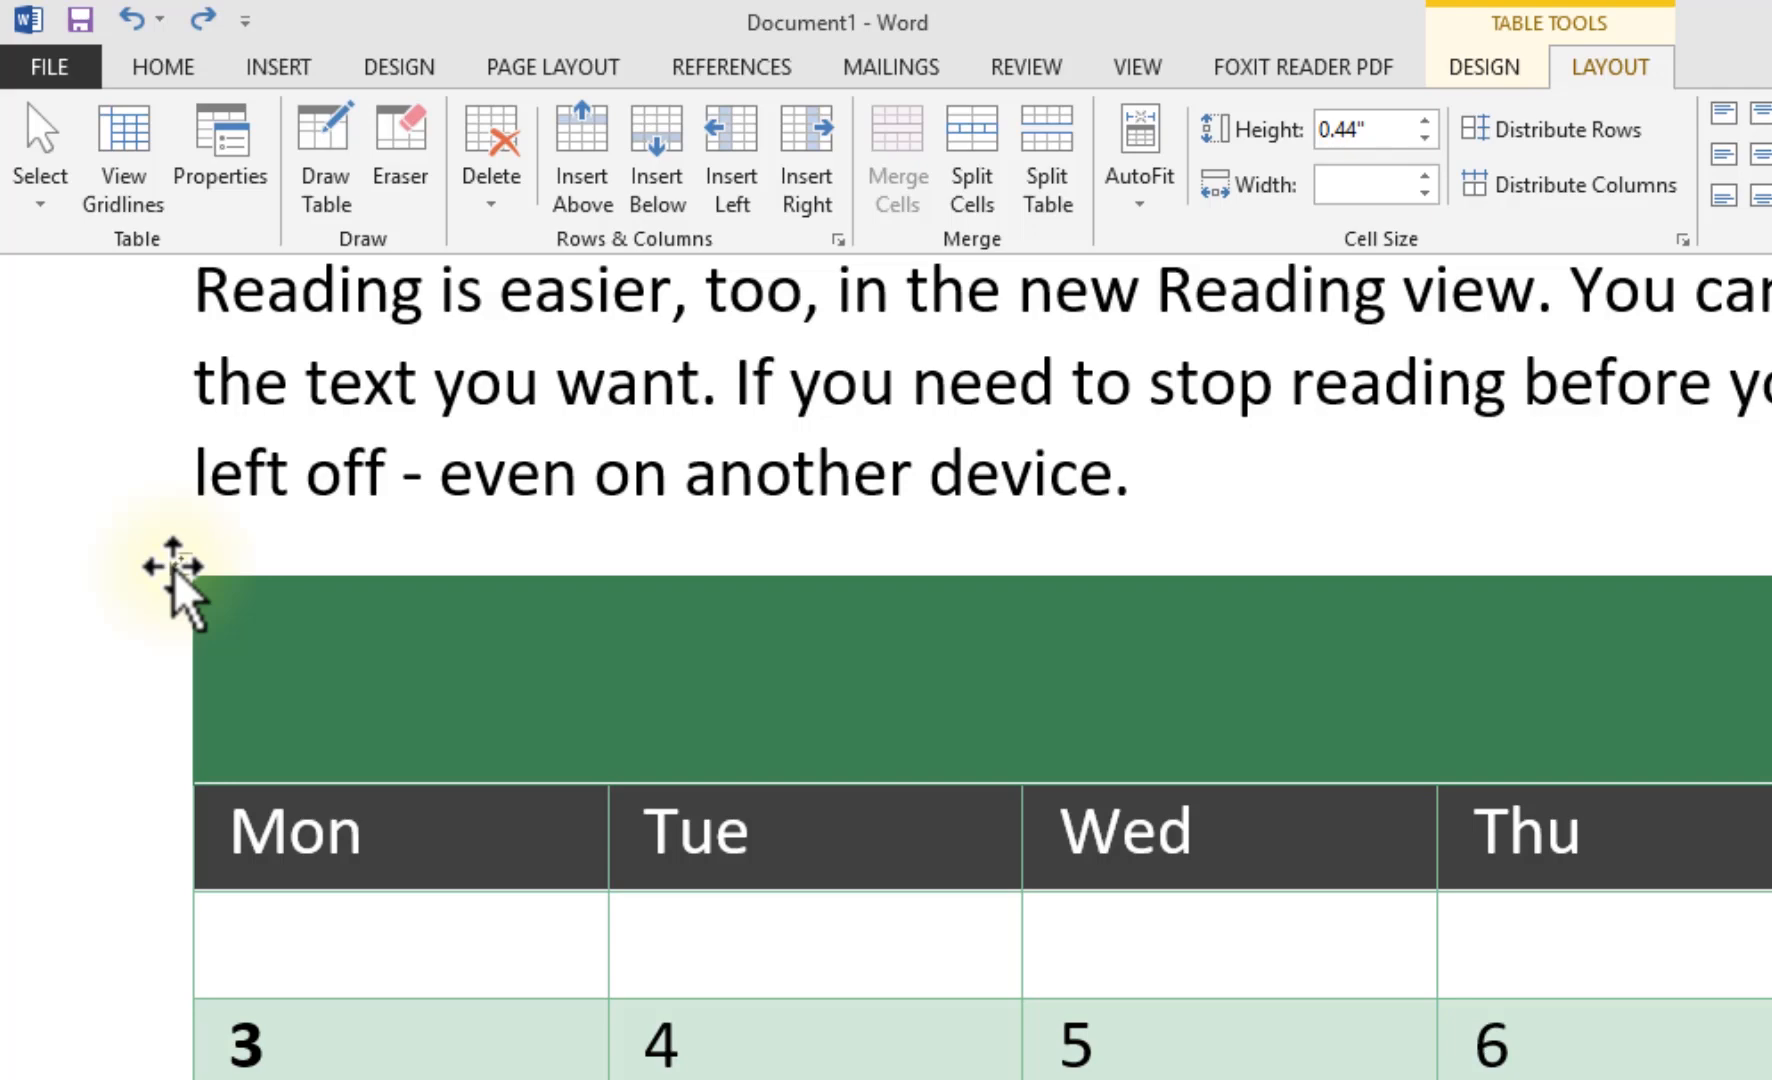
Apply the black ½ pt double-line theme border style to all borders of the February 2020 calendar
left_click(172, 566)
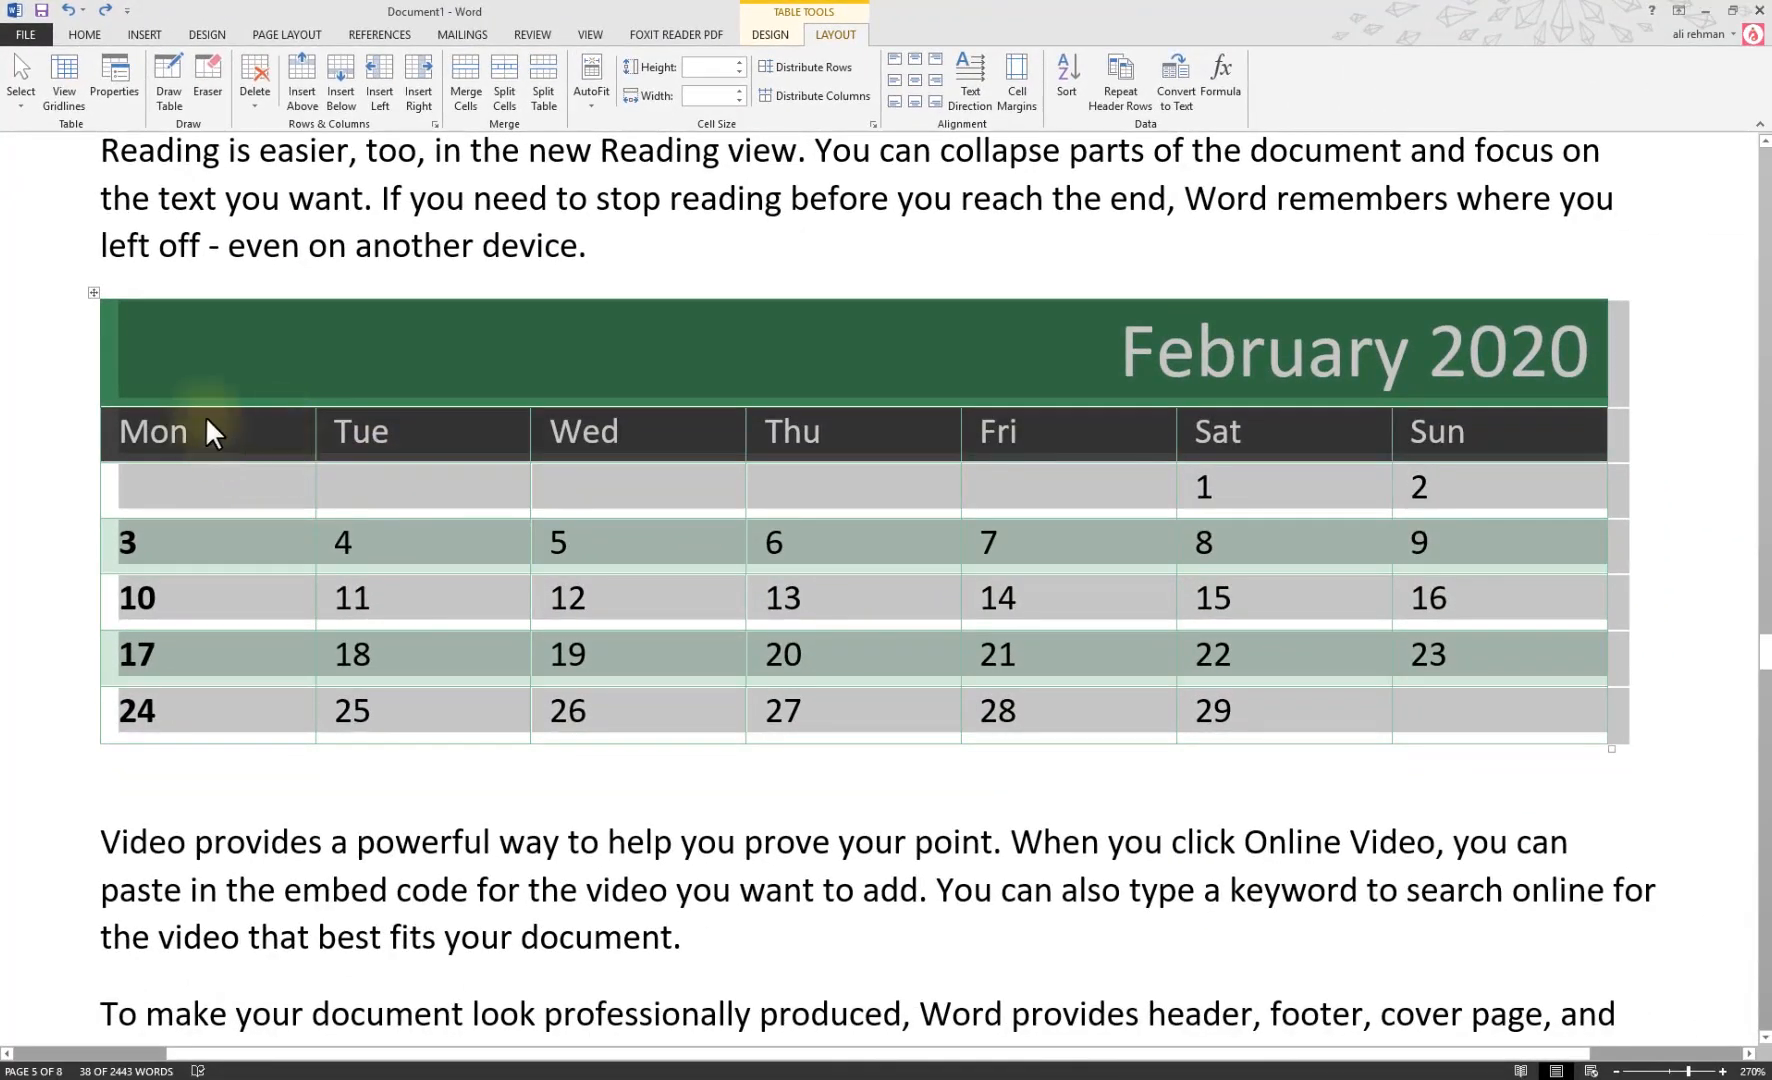
left_click(770, 34)
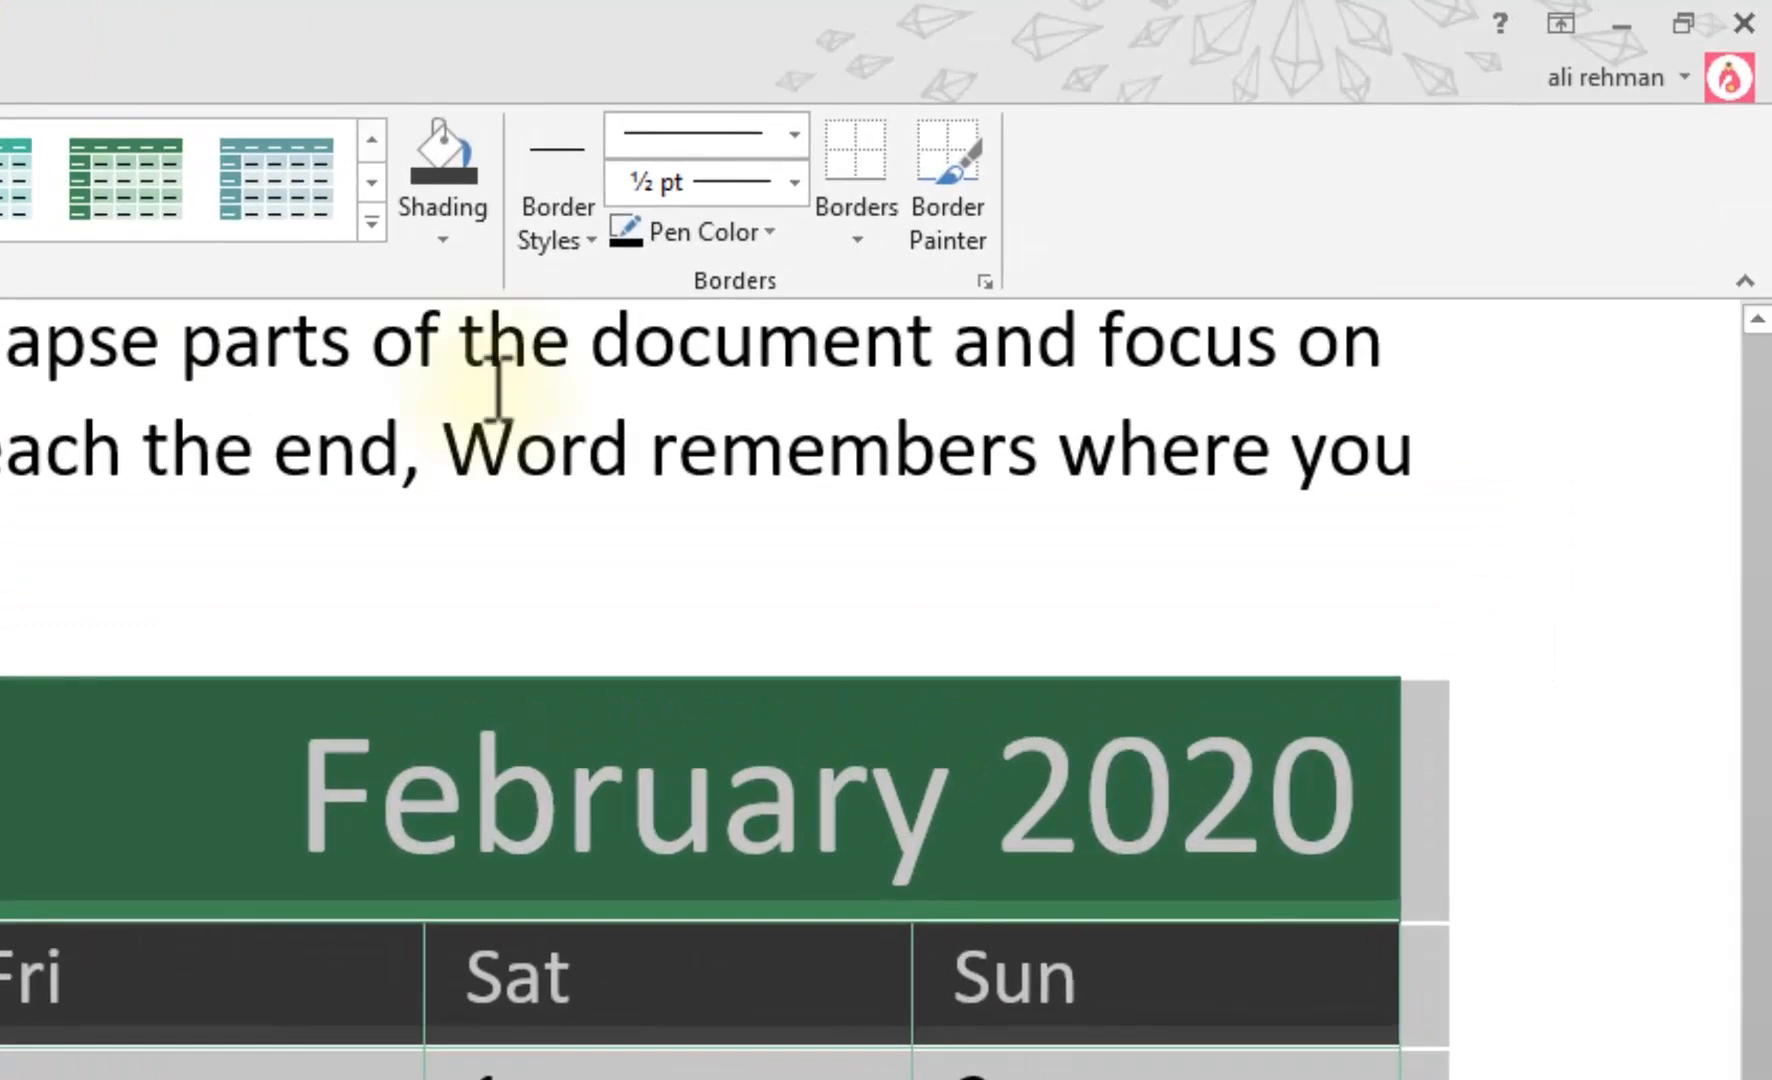
left_click(566, 237)
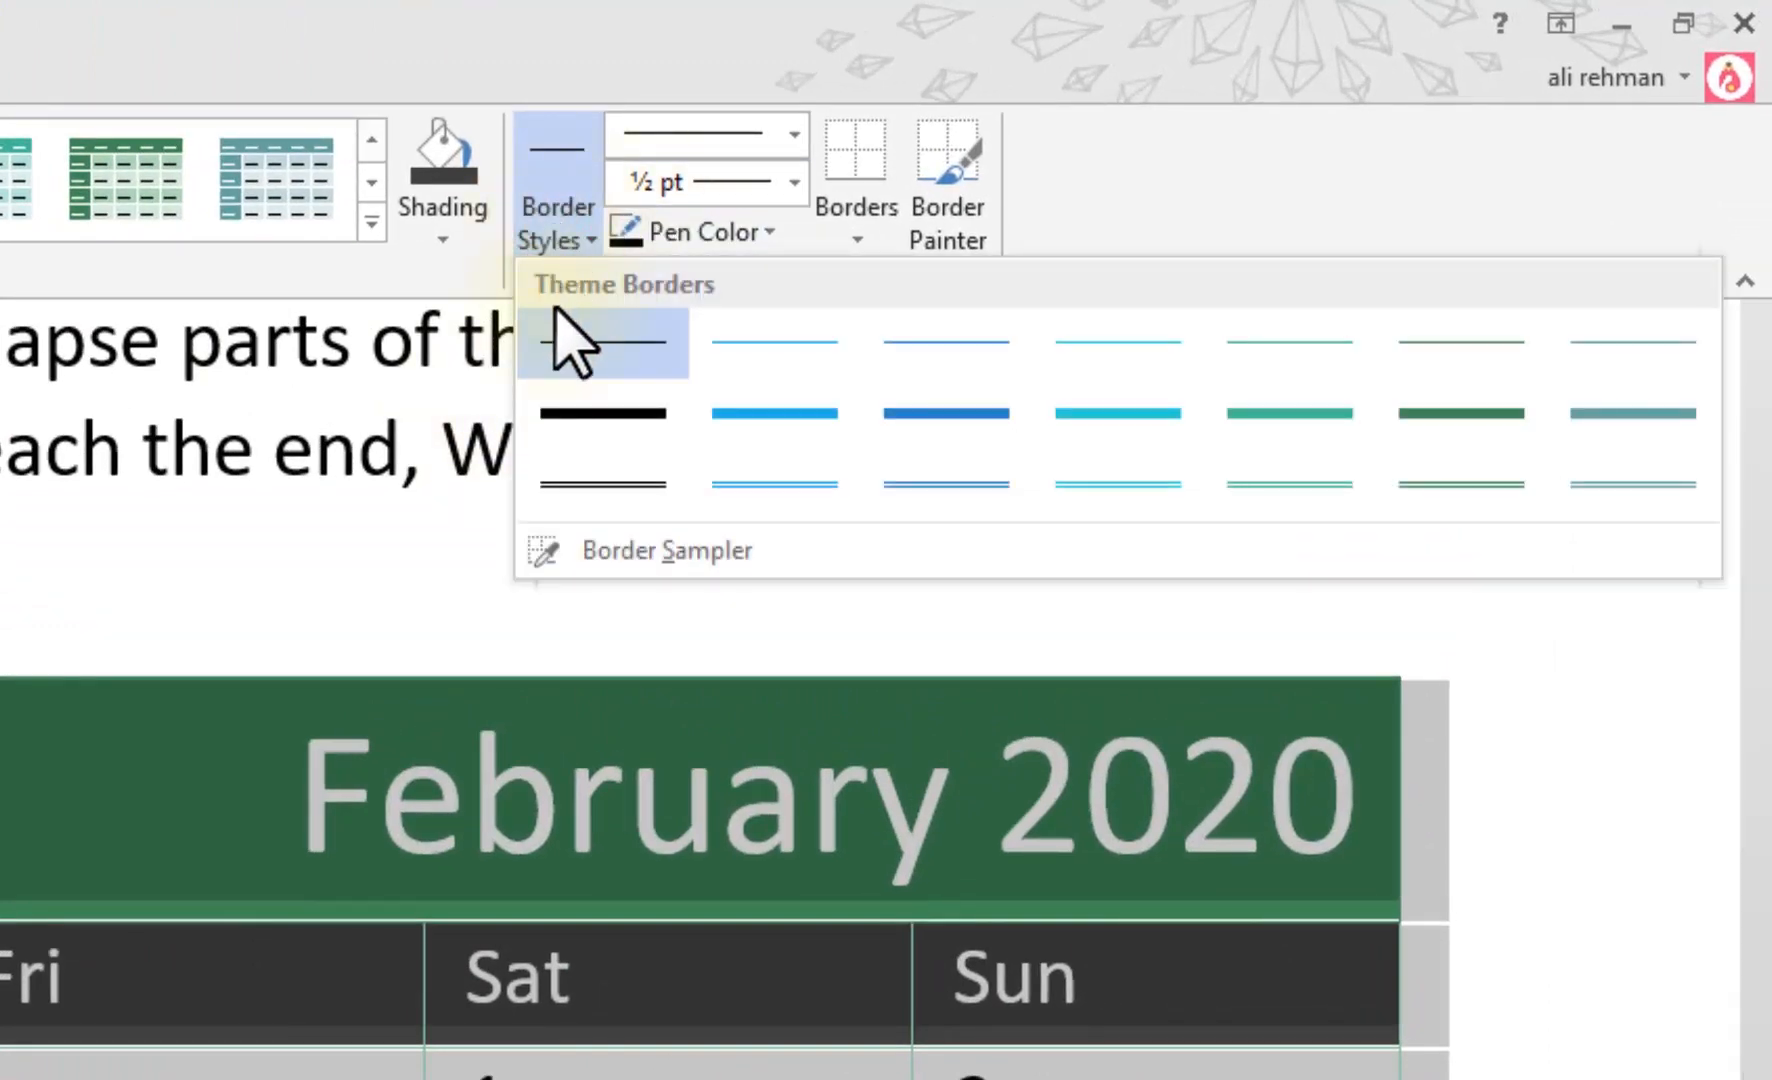
left_click(618, 472)
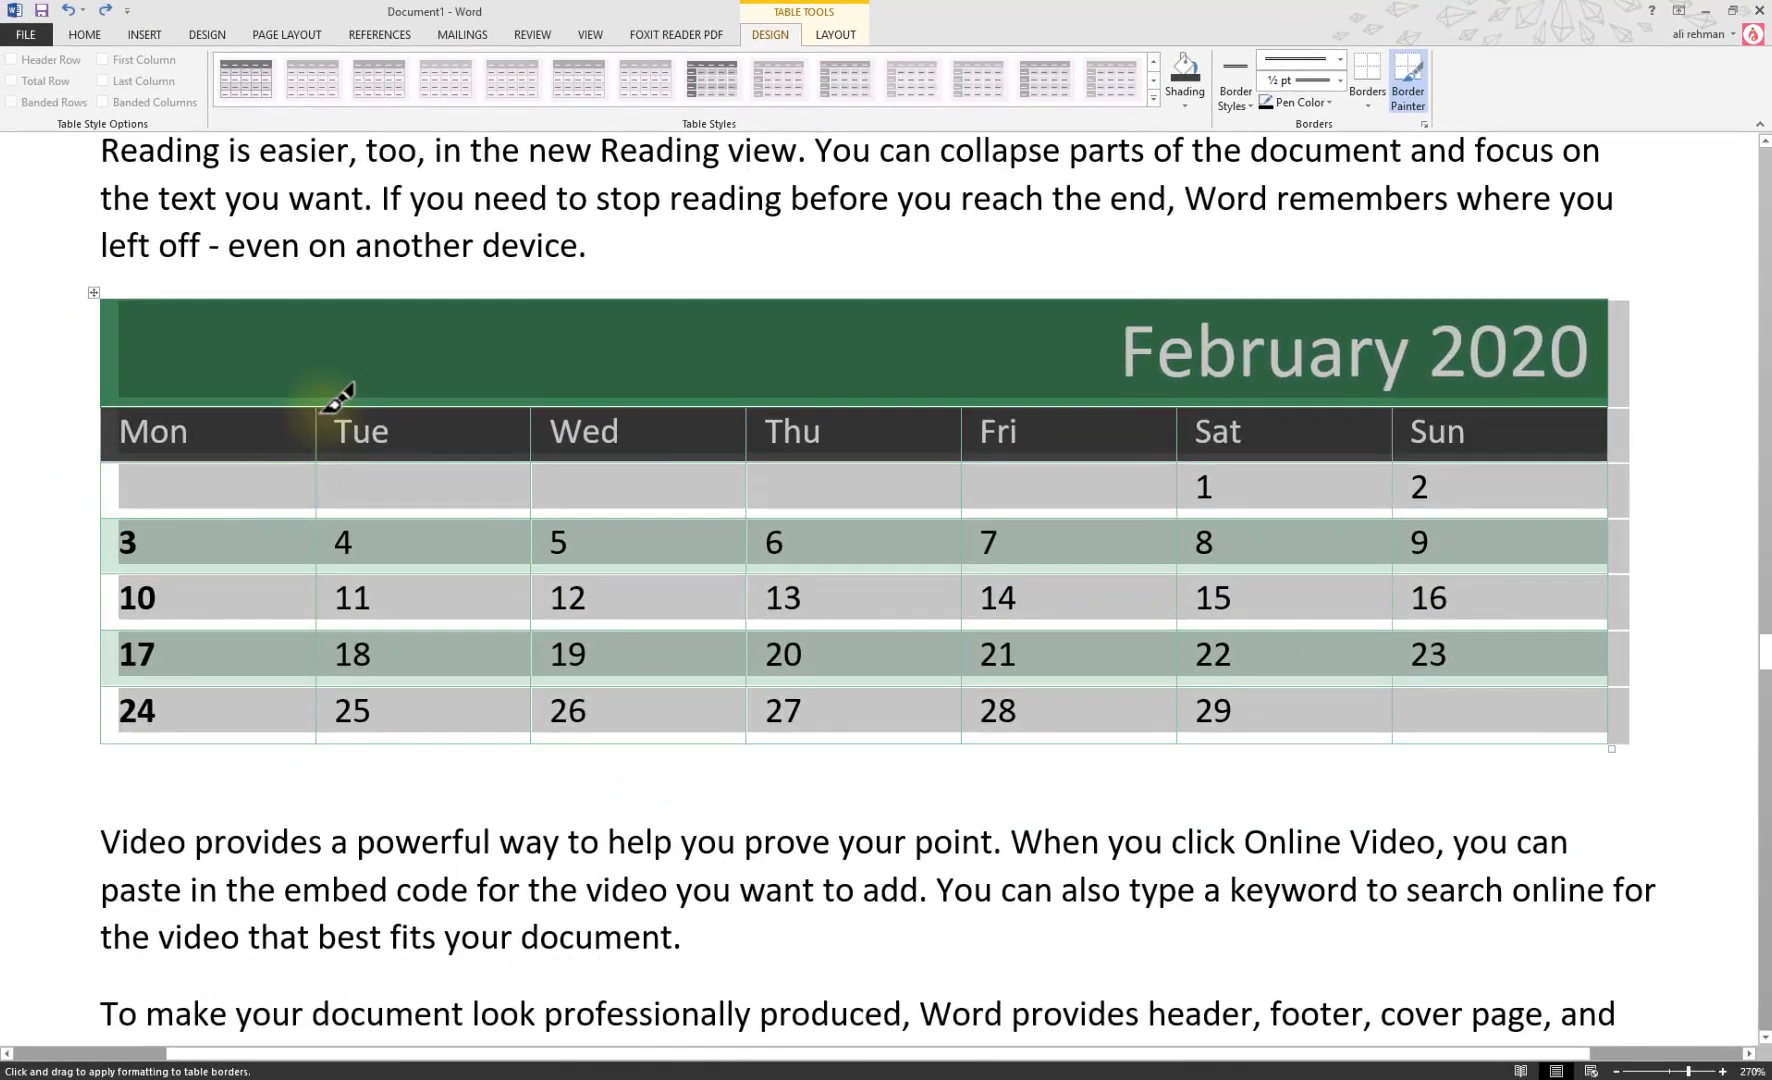
left_click_drag(322, 408, 320, 540)
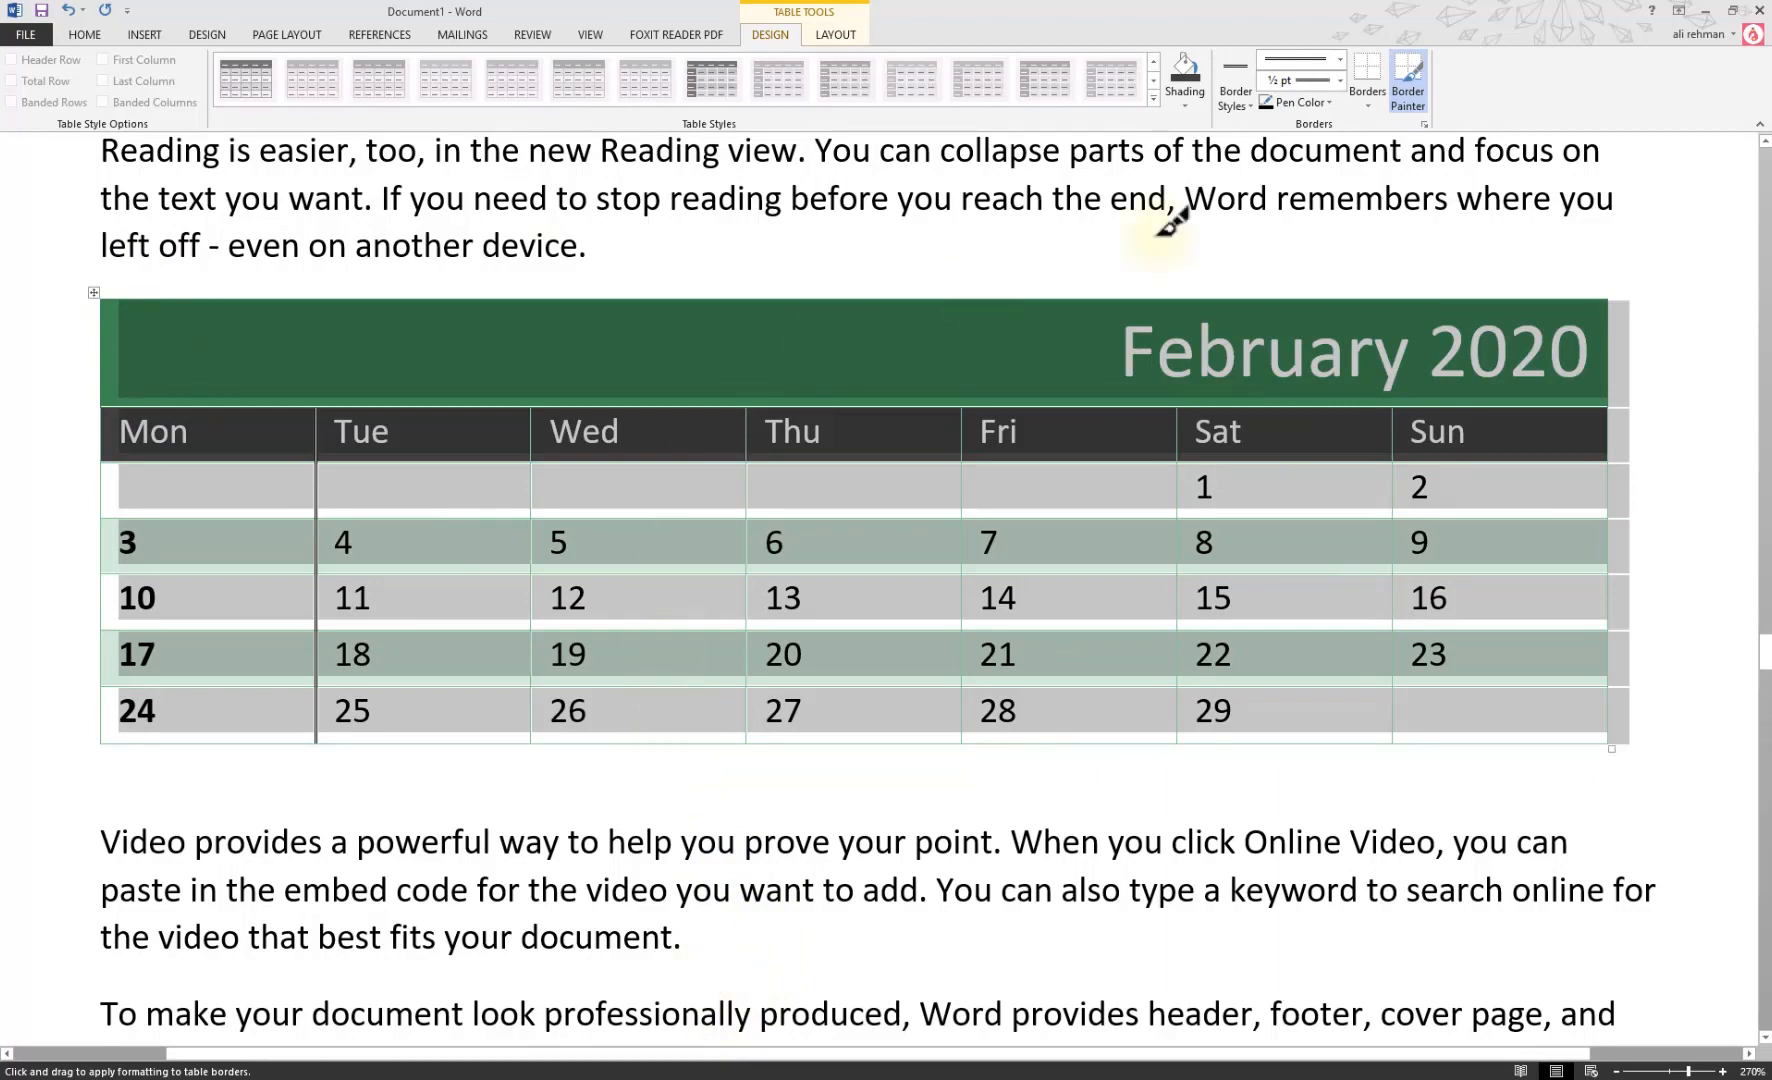
left_click(1368, 104)
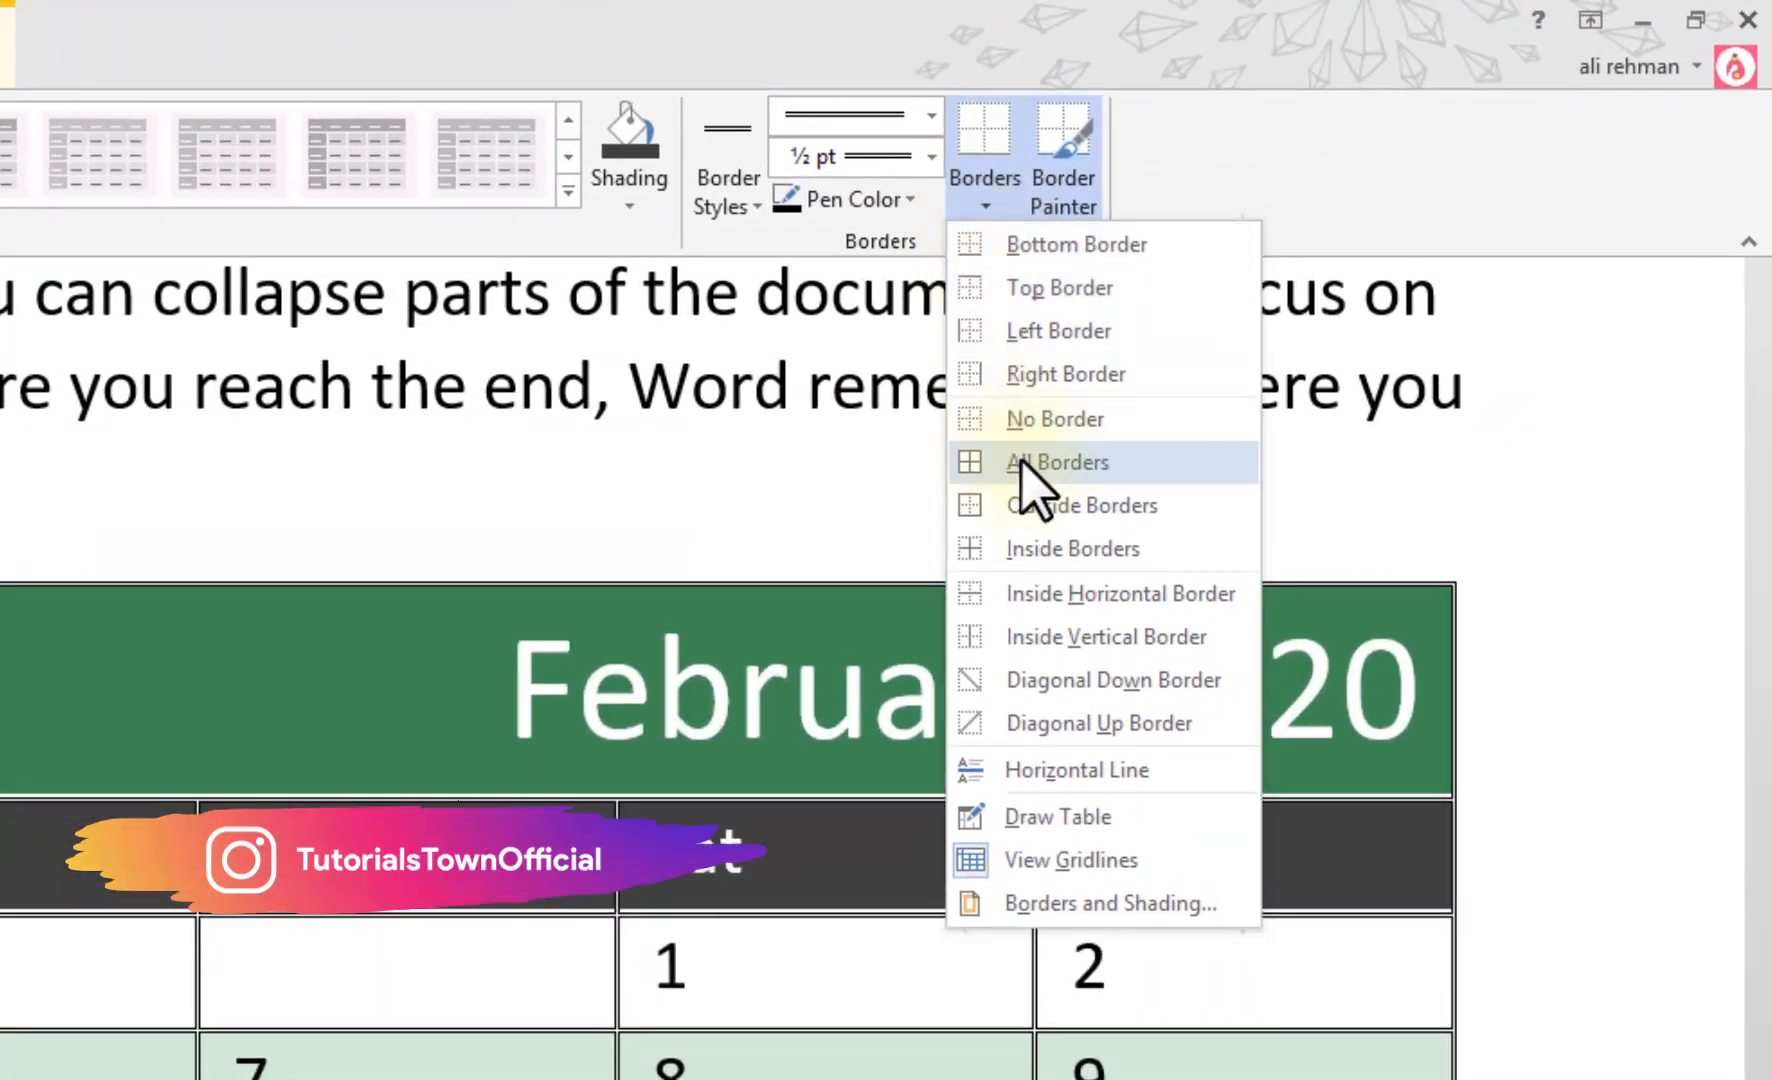
left_click(1022, 462)
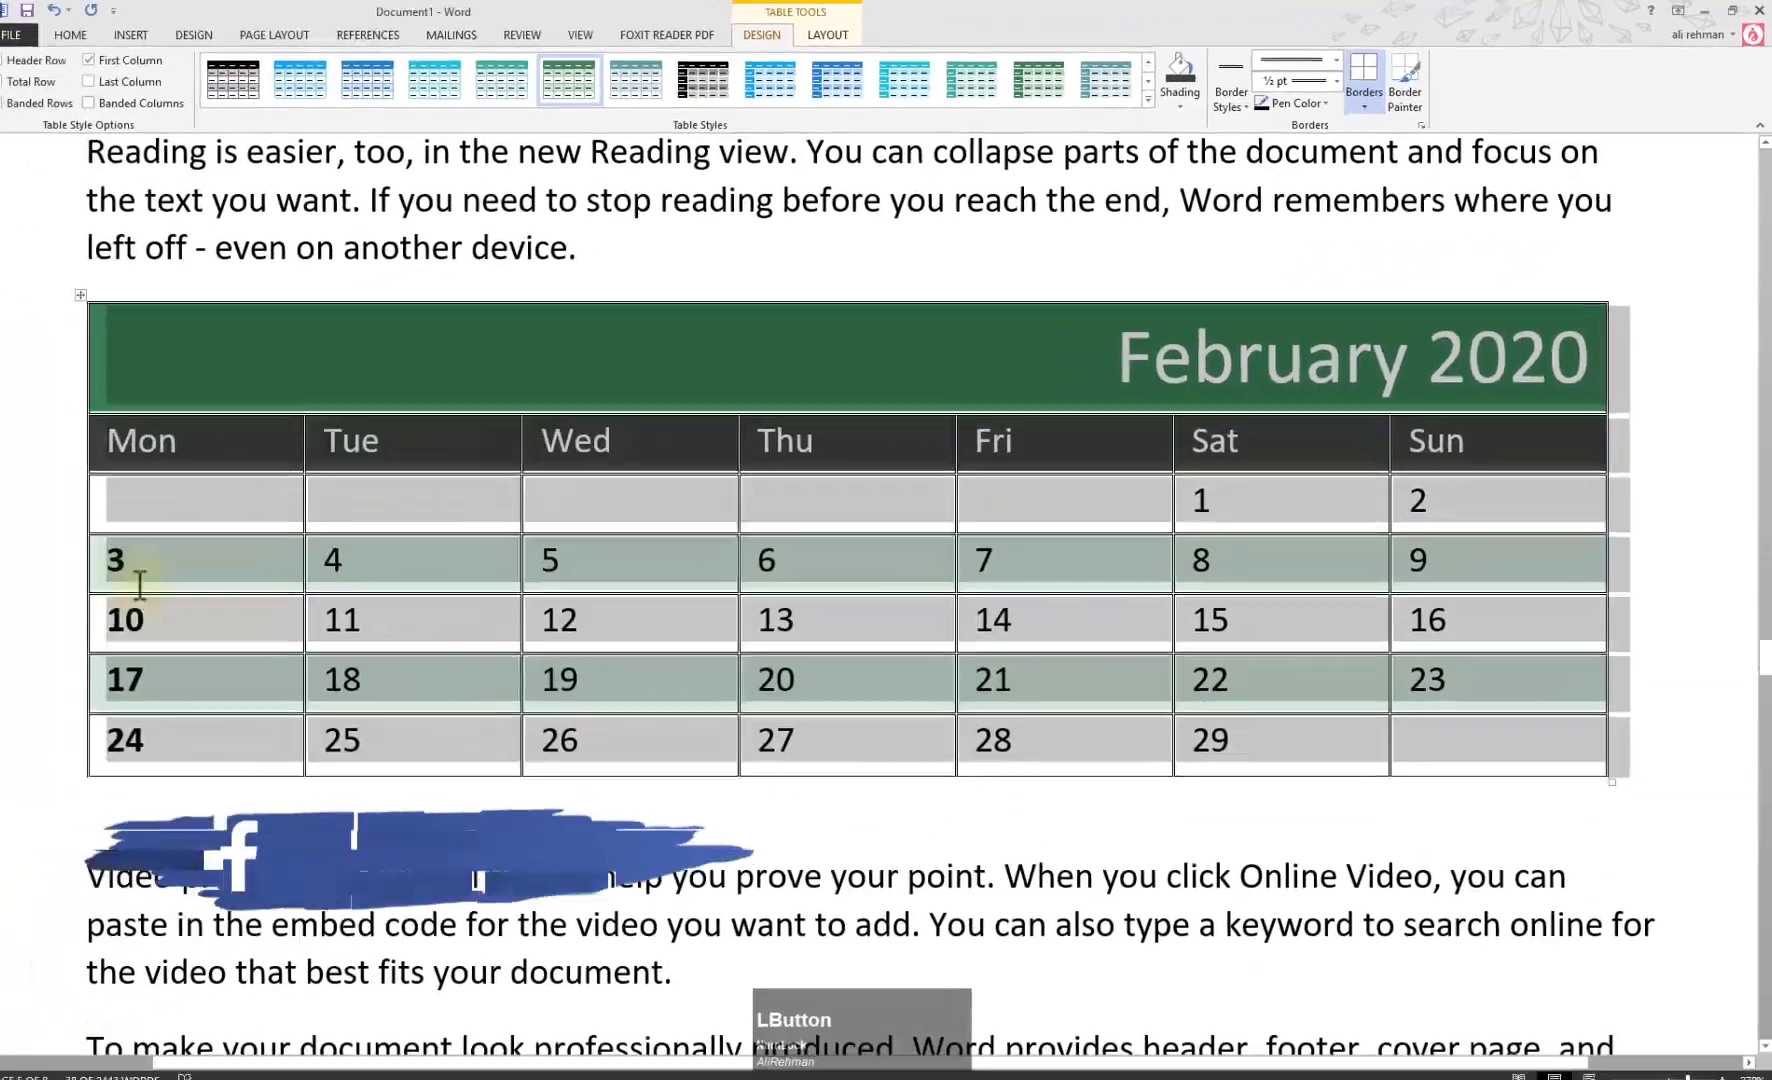
Set the border line weight to 3 pt and apply it to all borders of the calendar
scroll(122, 485, "up", 15)
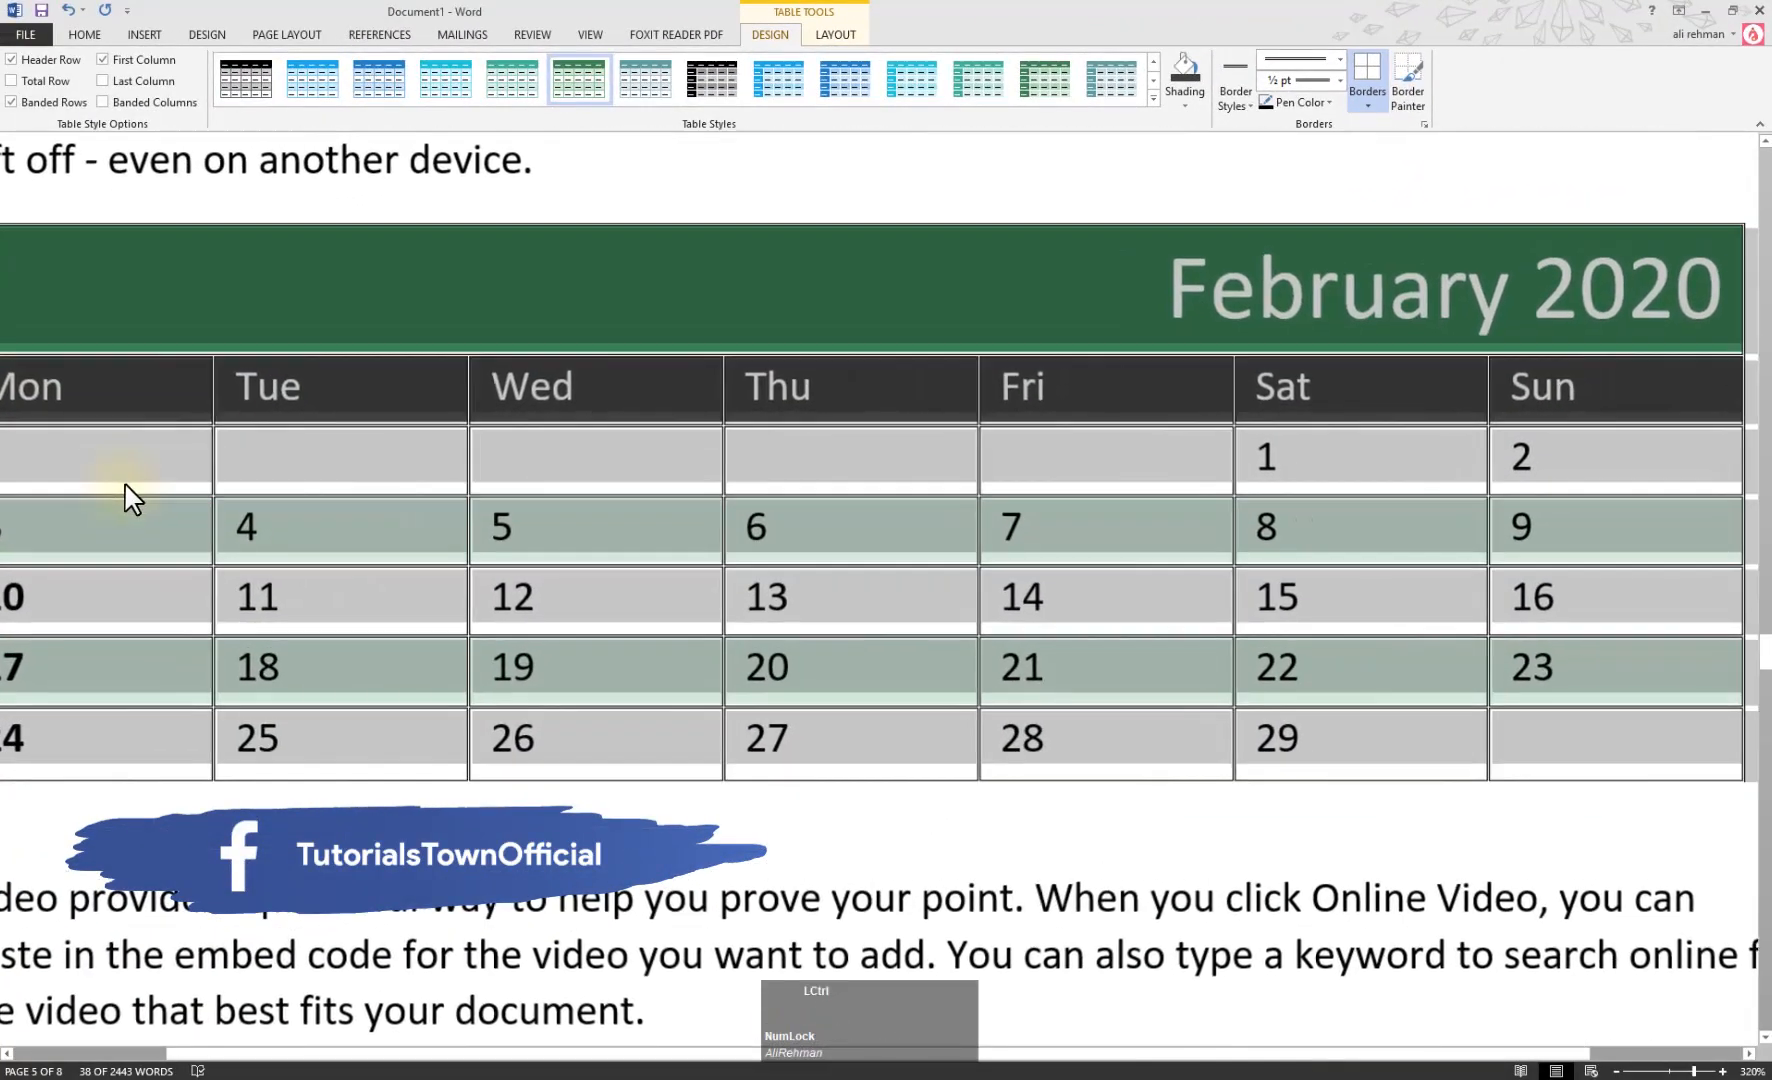
scroll(255, 520, "up", 8)
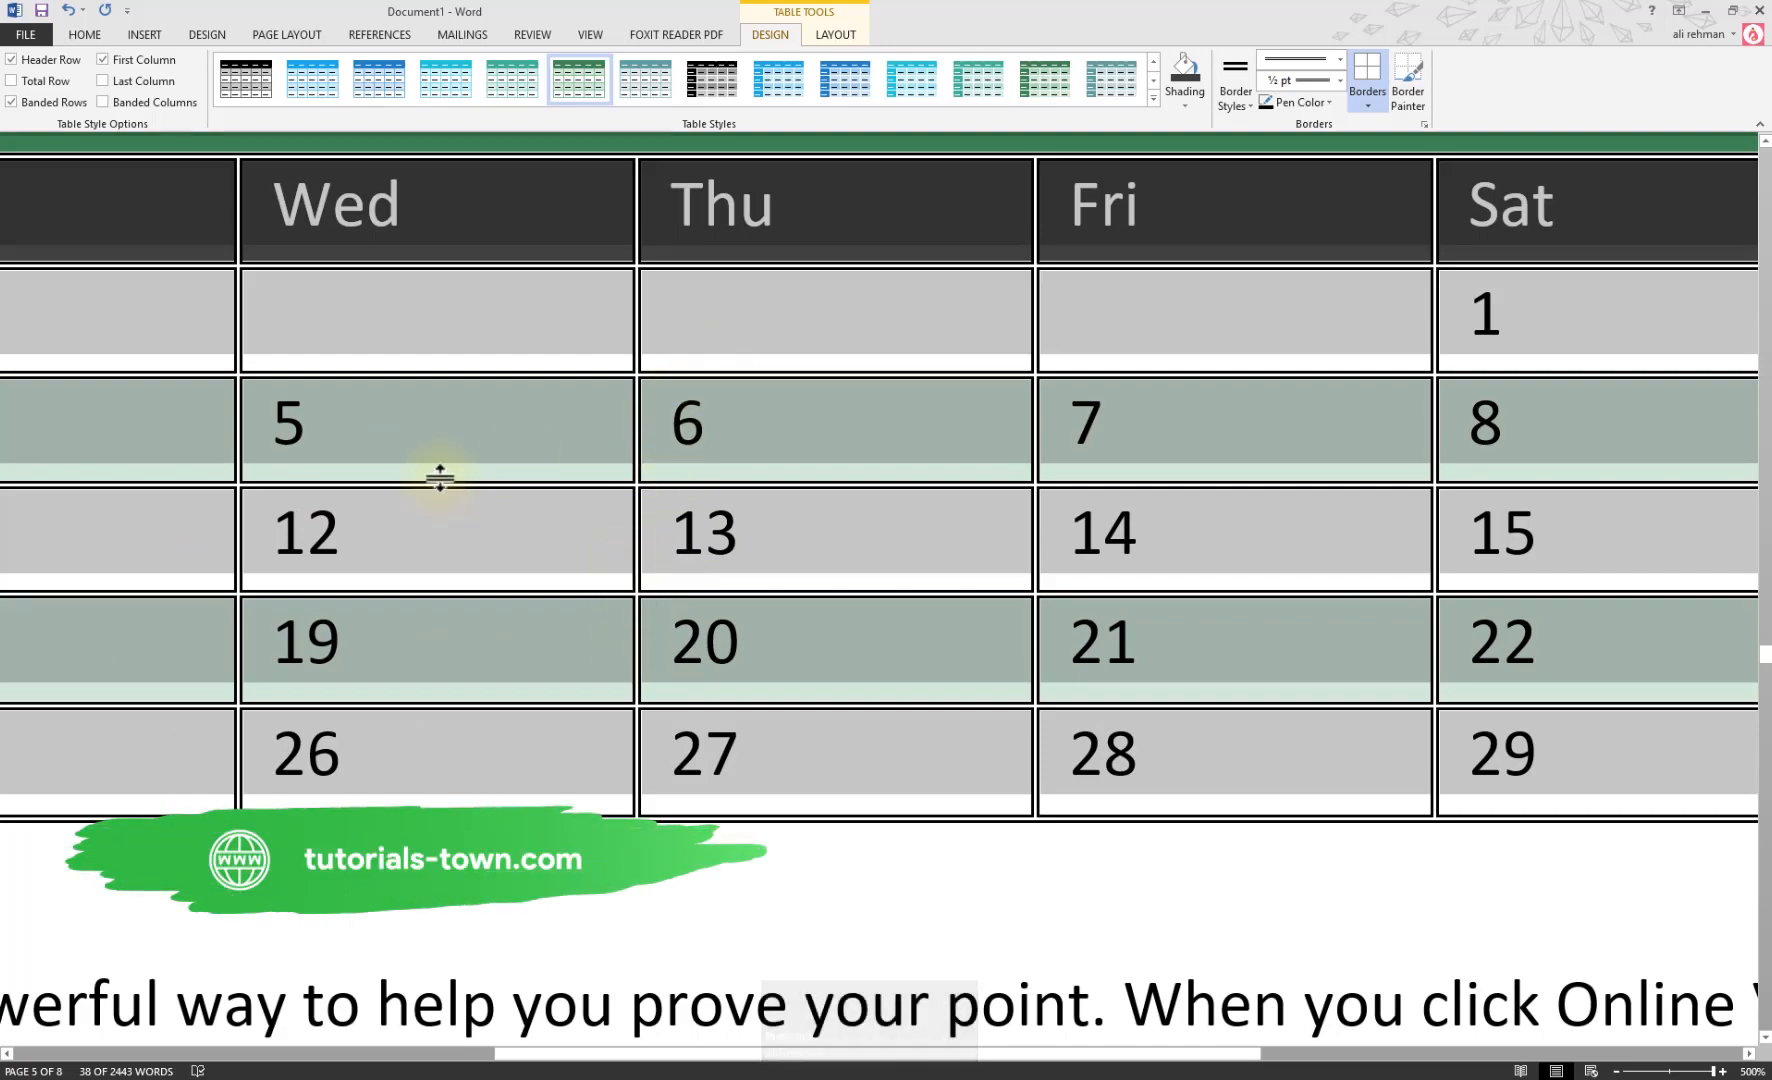
scroll(541, 519, "down", 20)
scroll(341, 395, "up", 1)
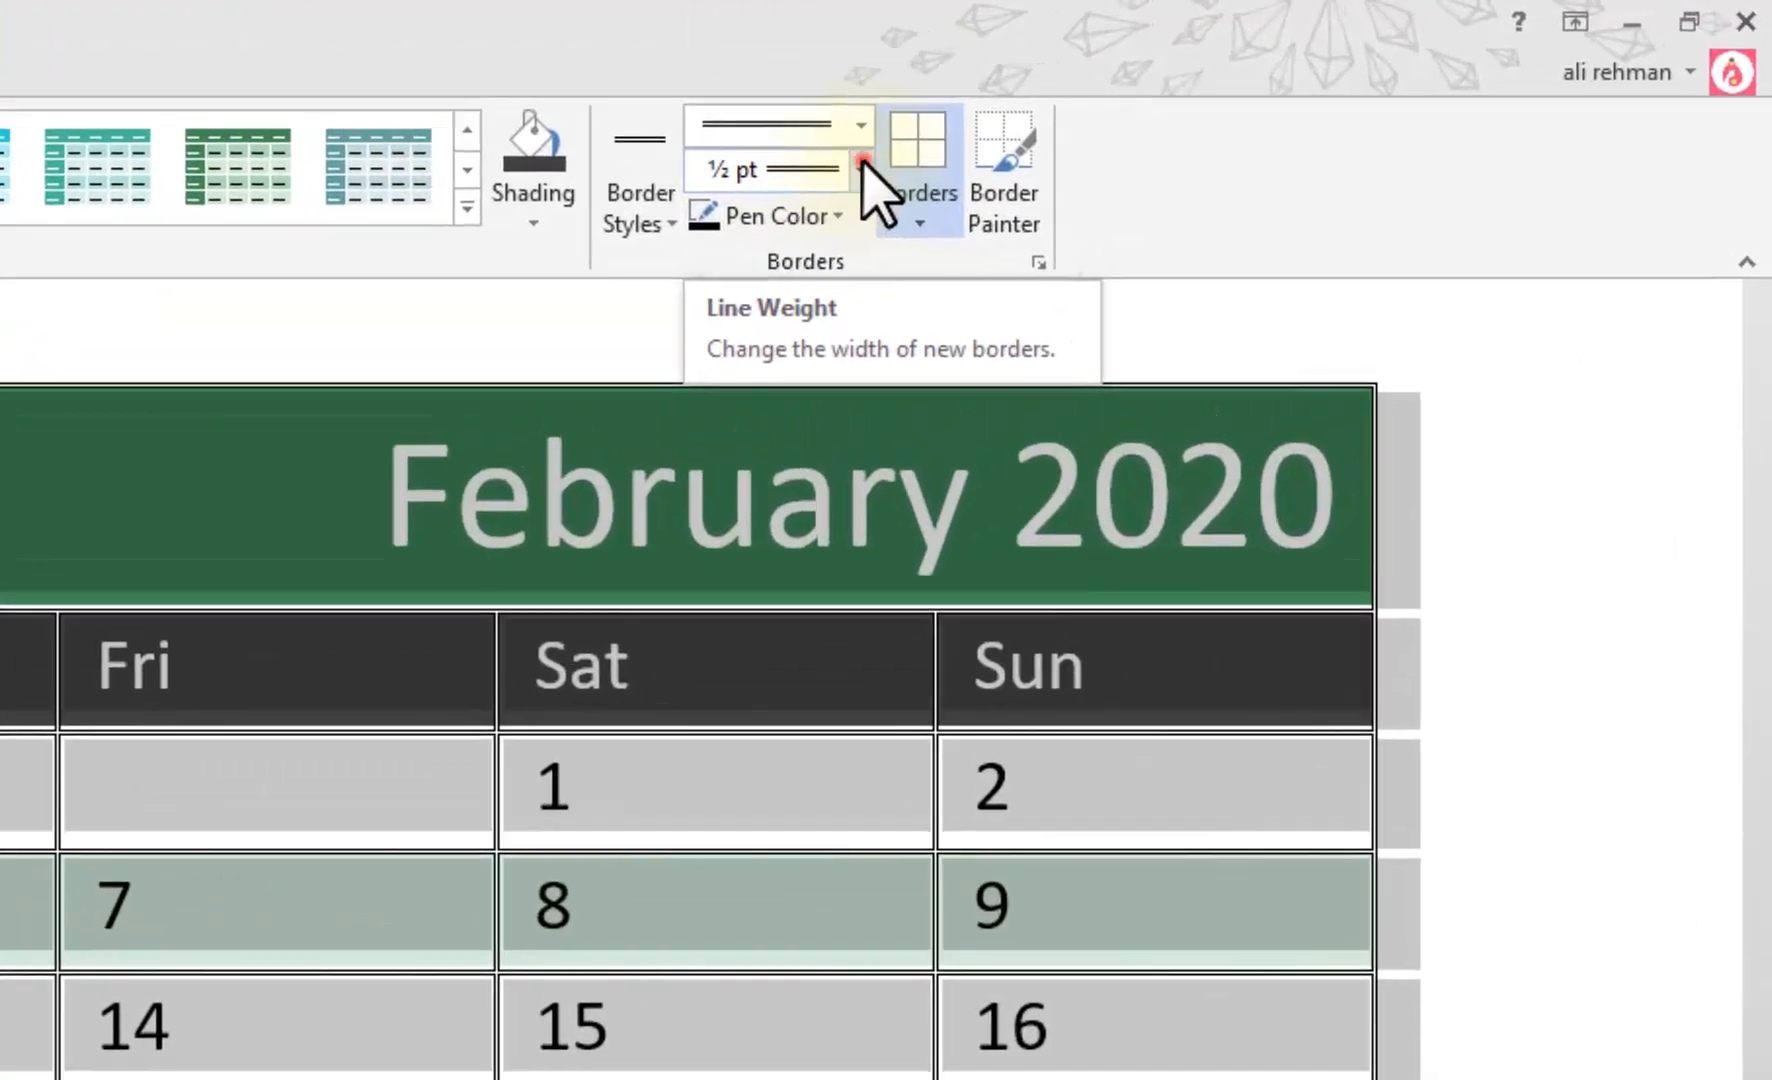
left_click(1339, 85)
left_click(771, 478)
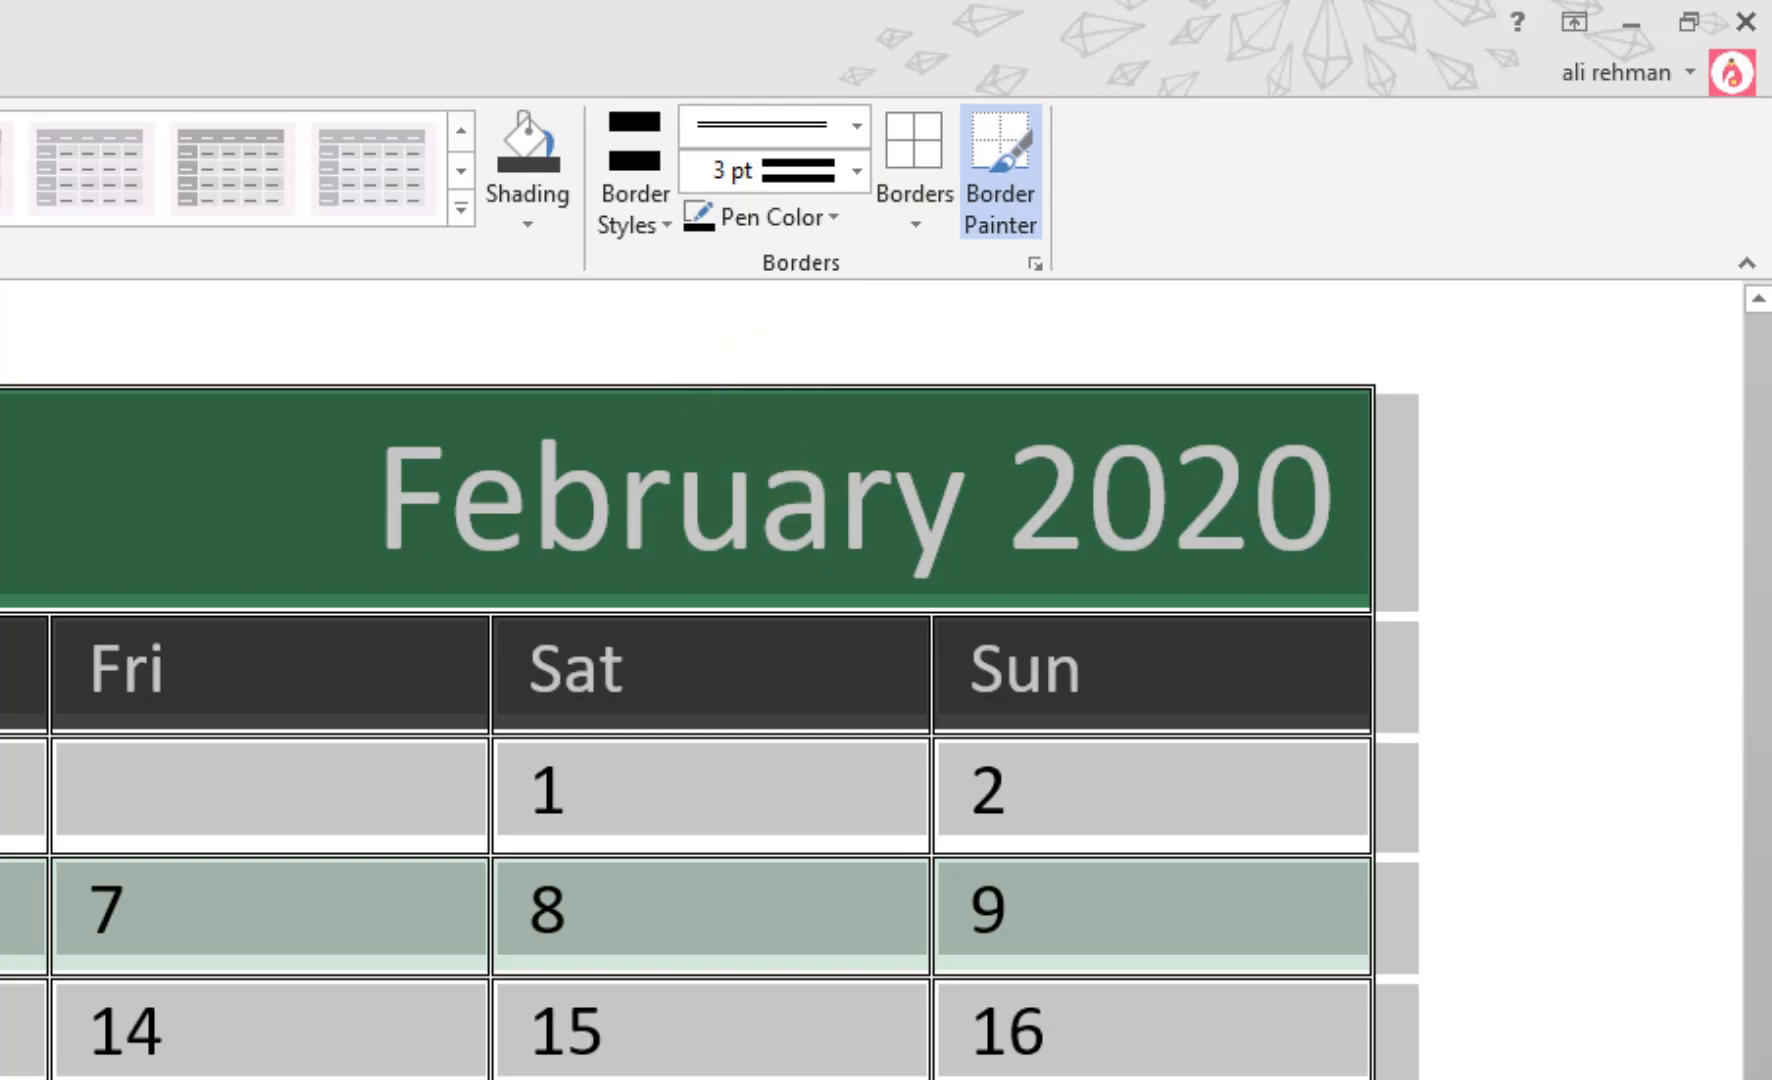
left_click(915, 222)
left_click(920, 498)
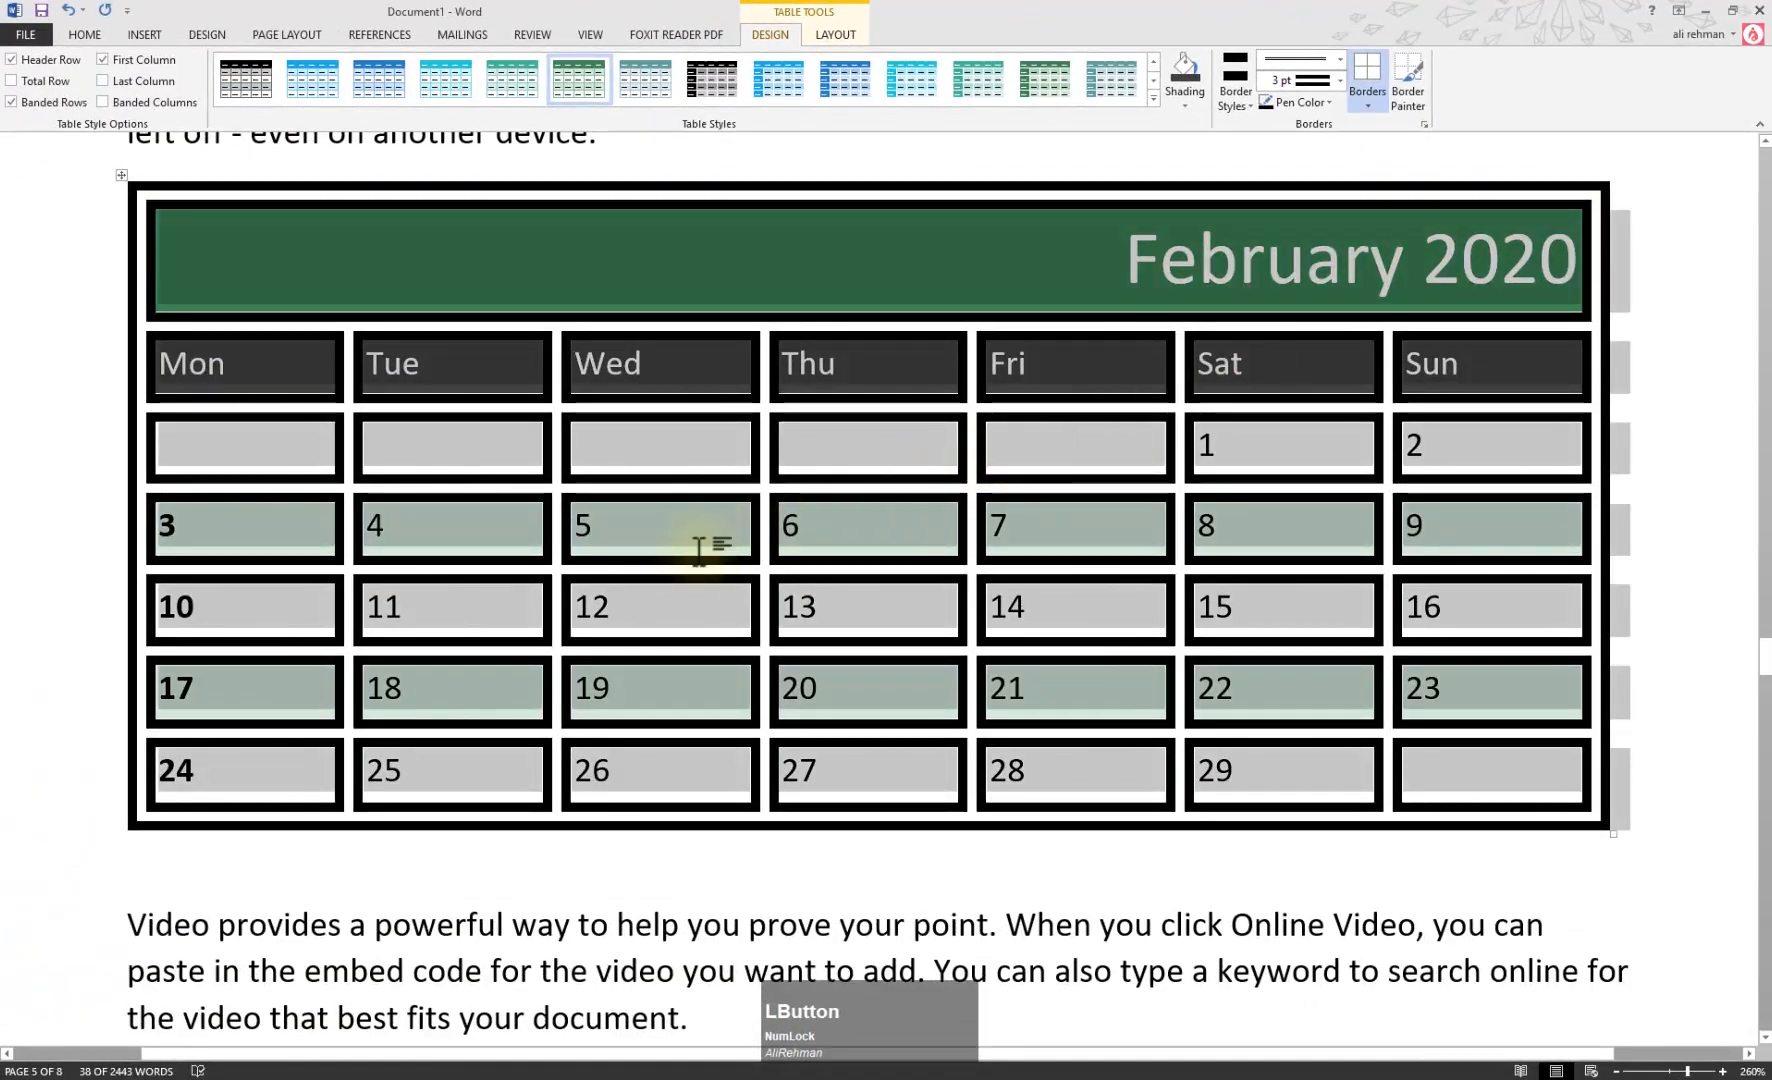
Set the double-line border weight back to ½ pt and reapply it to all borders of the calendar
left_click(1340, 81)
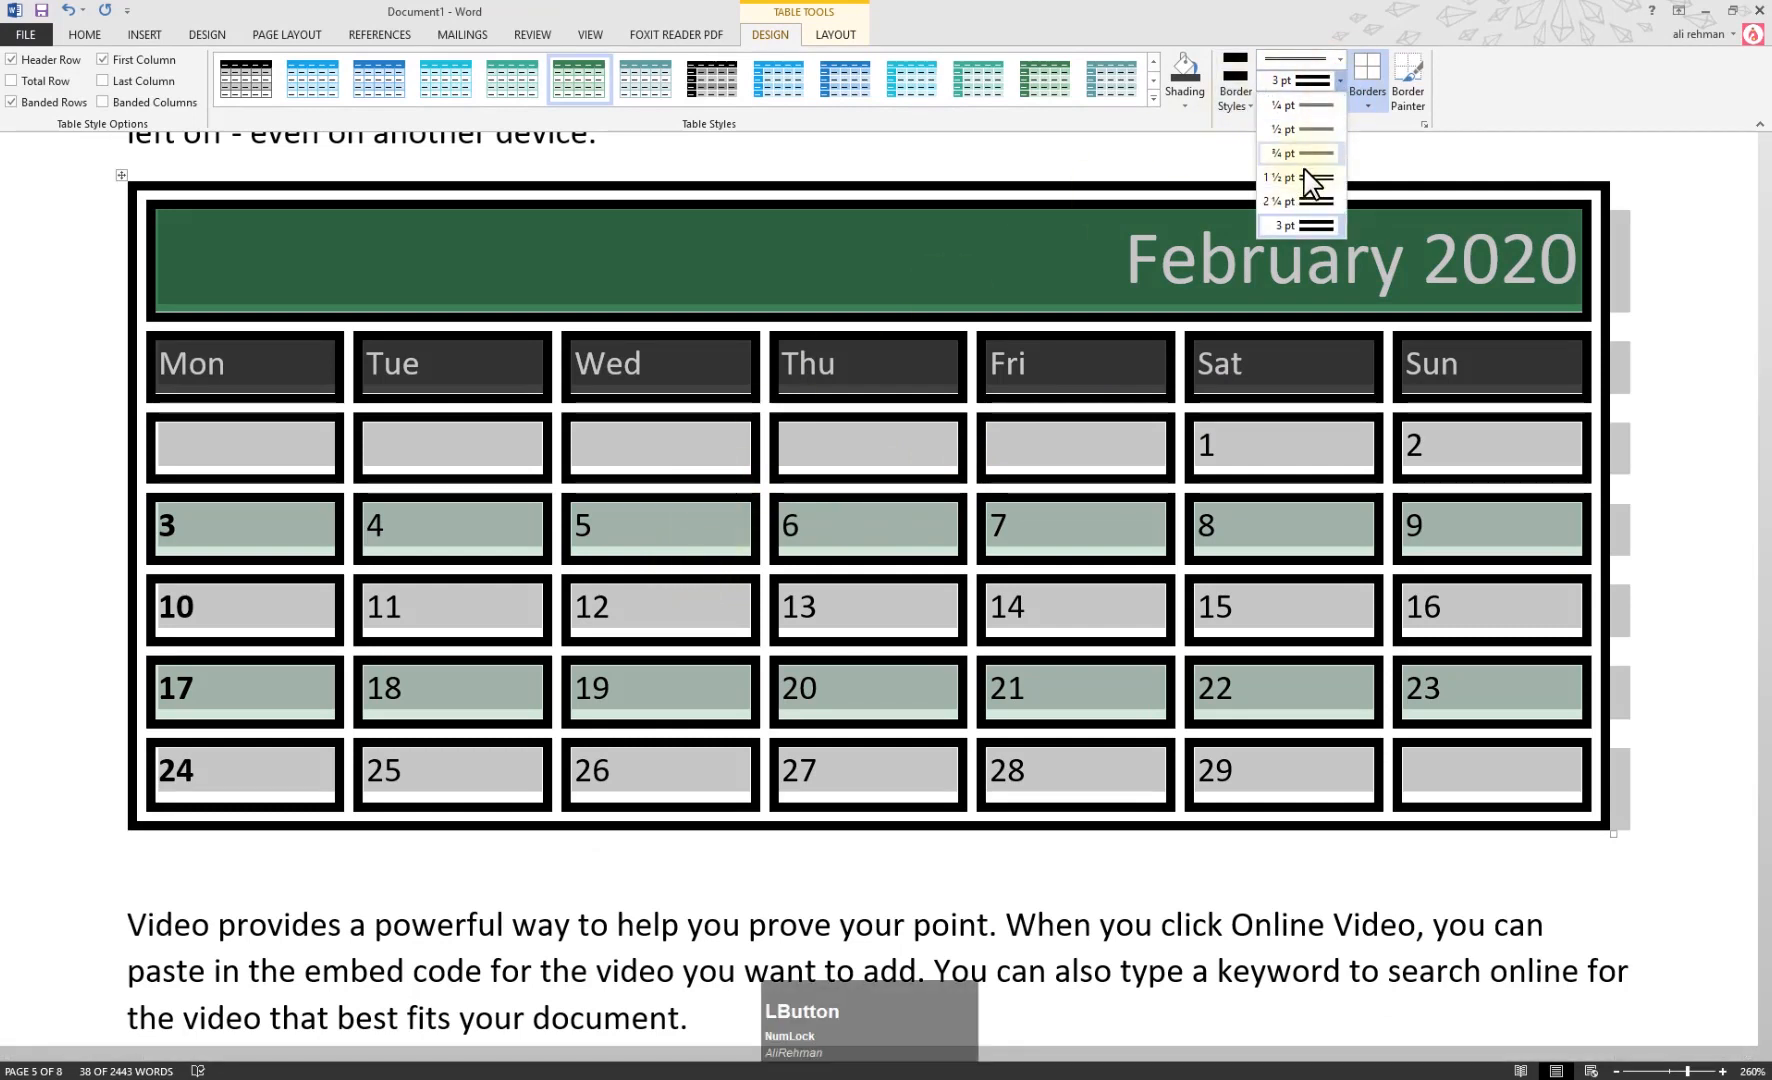
left_click(1310, 129)
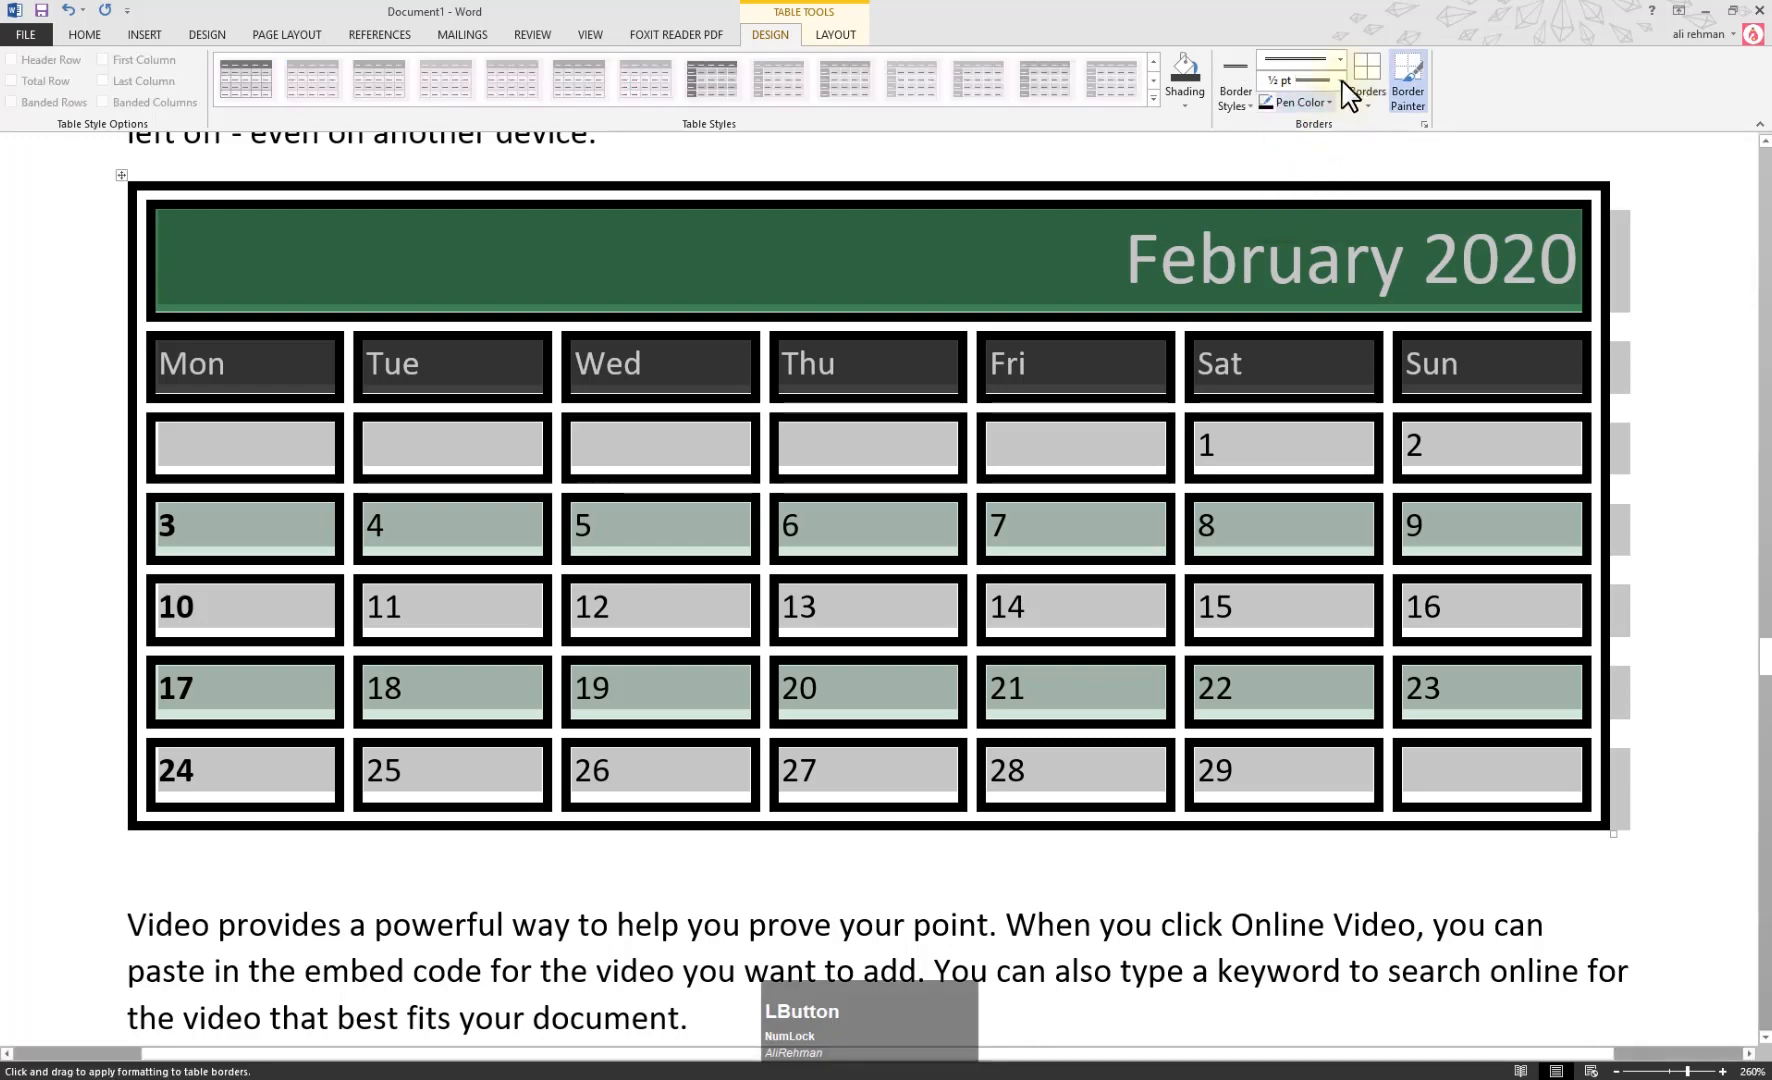
left_click(1368, 106)
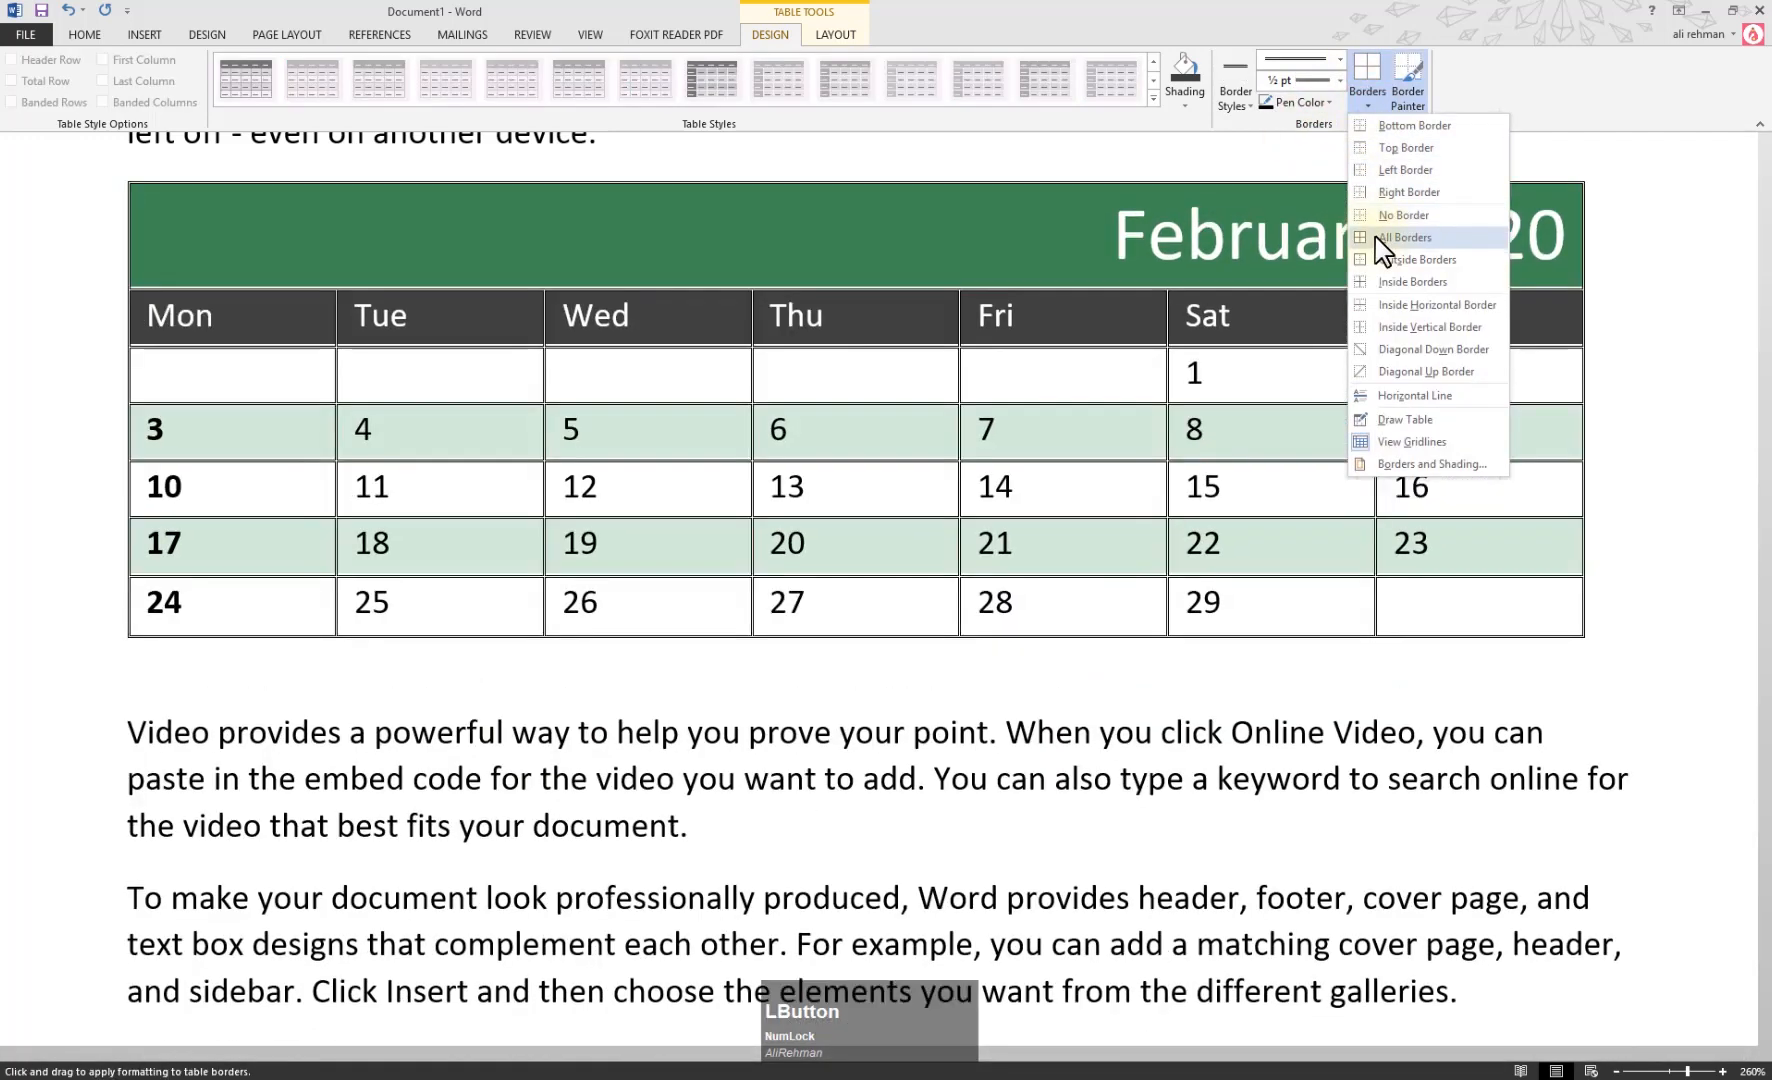
left_click(1374, 242)
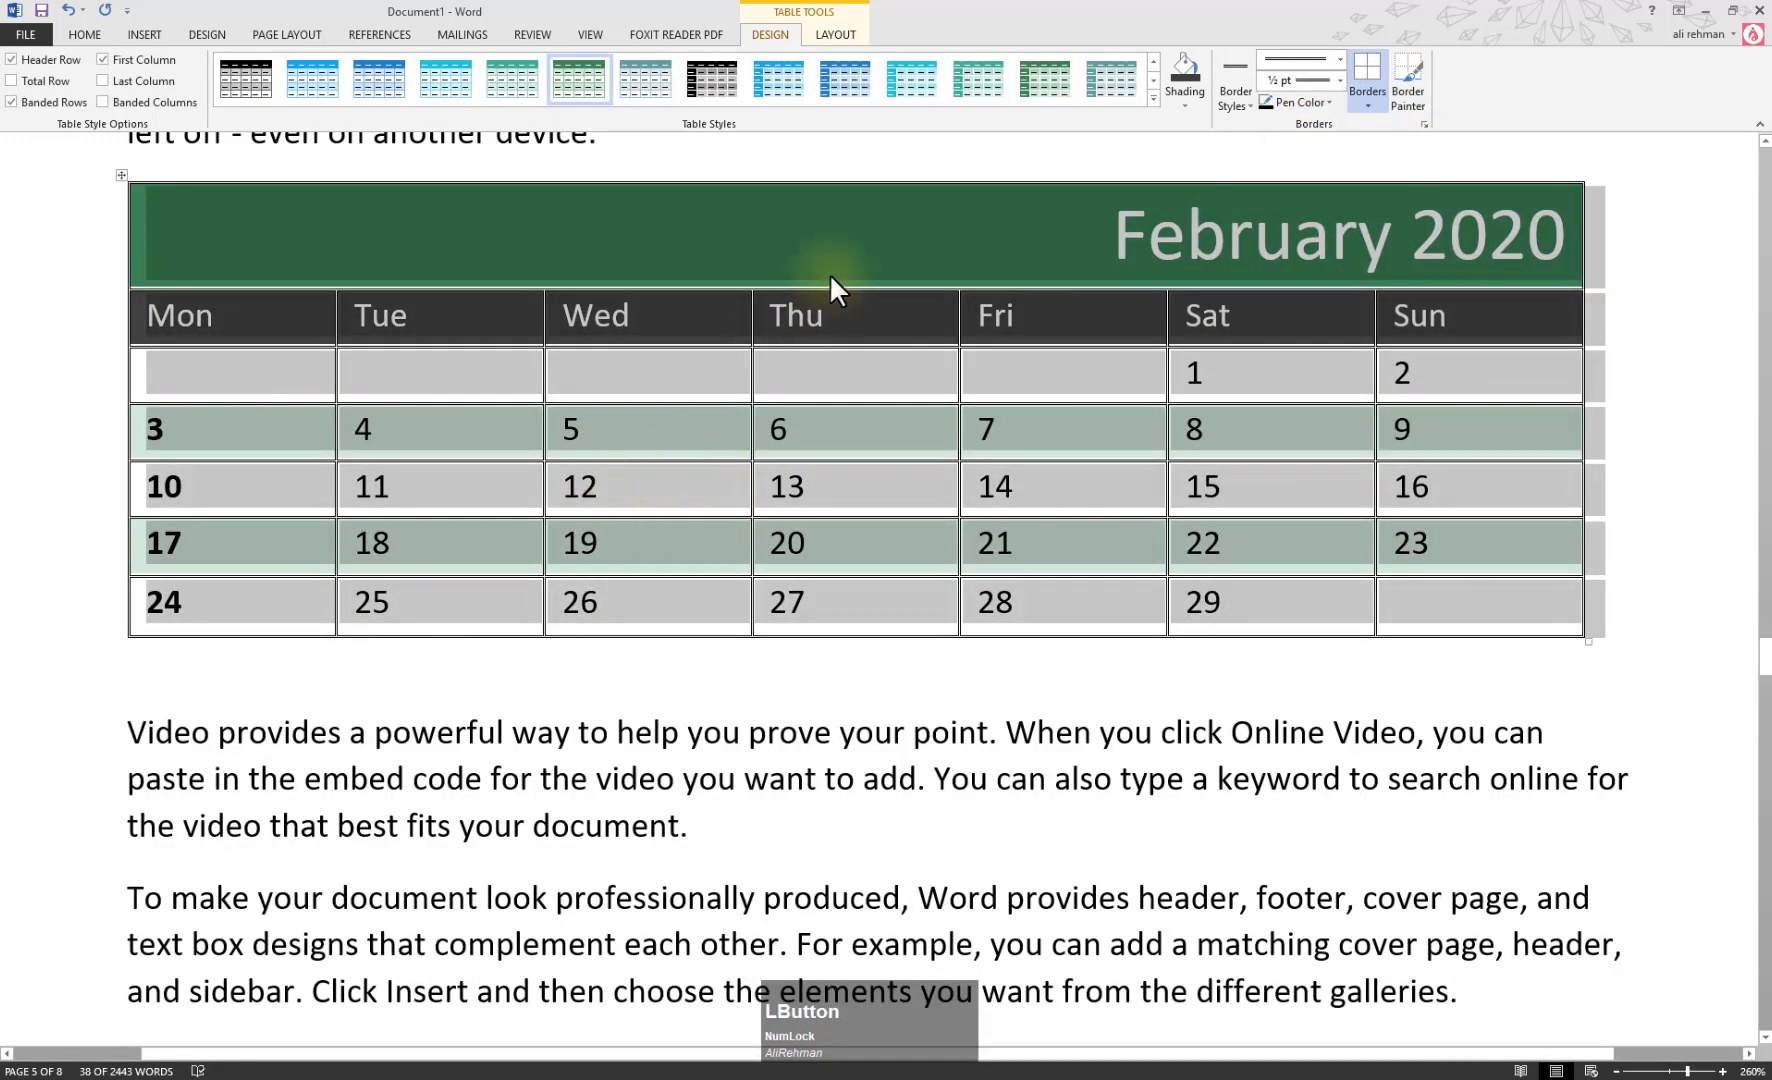
Choose the diagonally striped line style at 3 pt and apply it to all borders of the calendar
left_click(1295, 60)
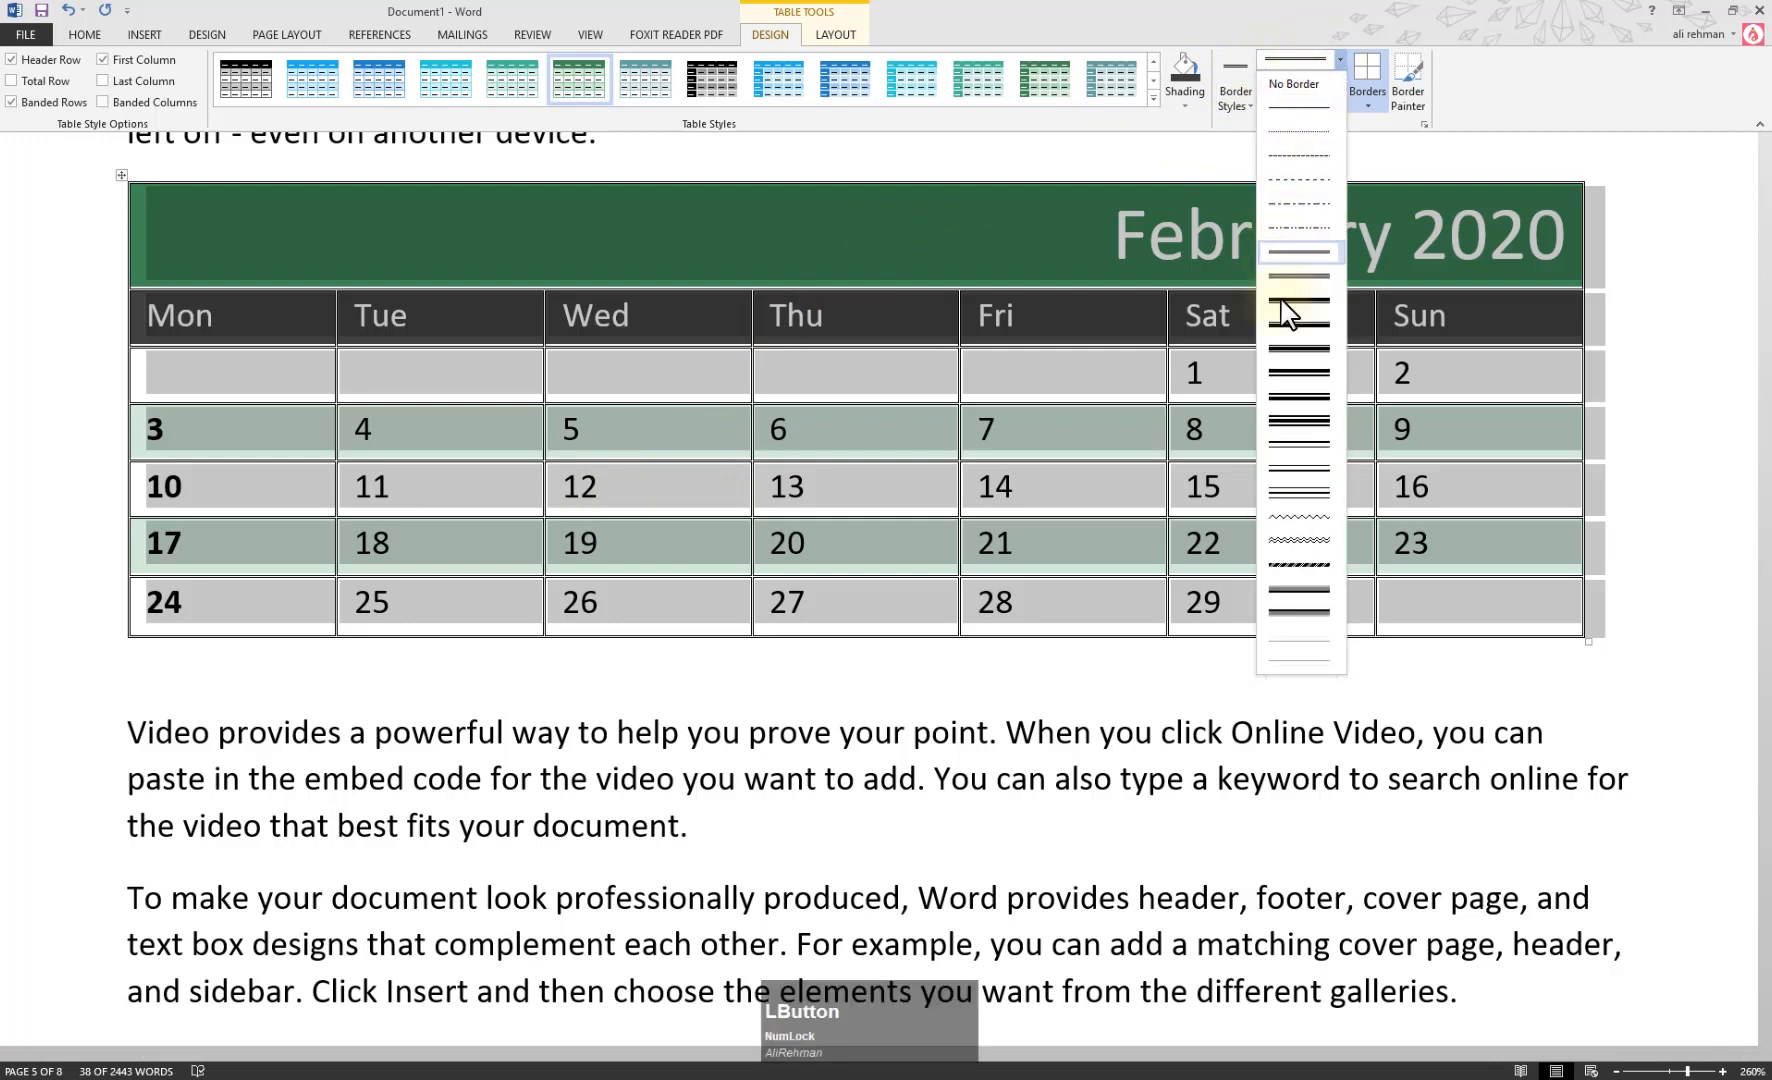
left_click(1304, 565)
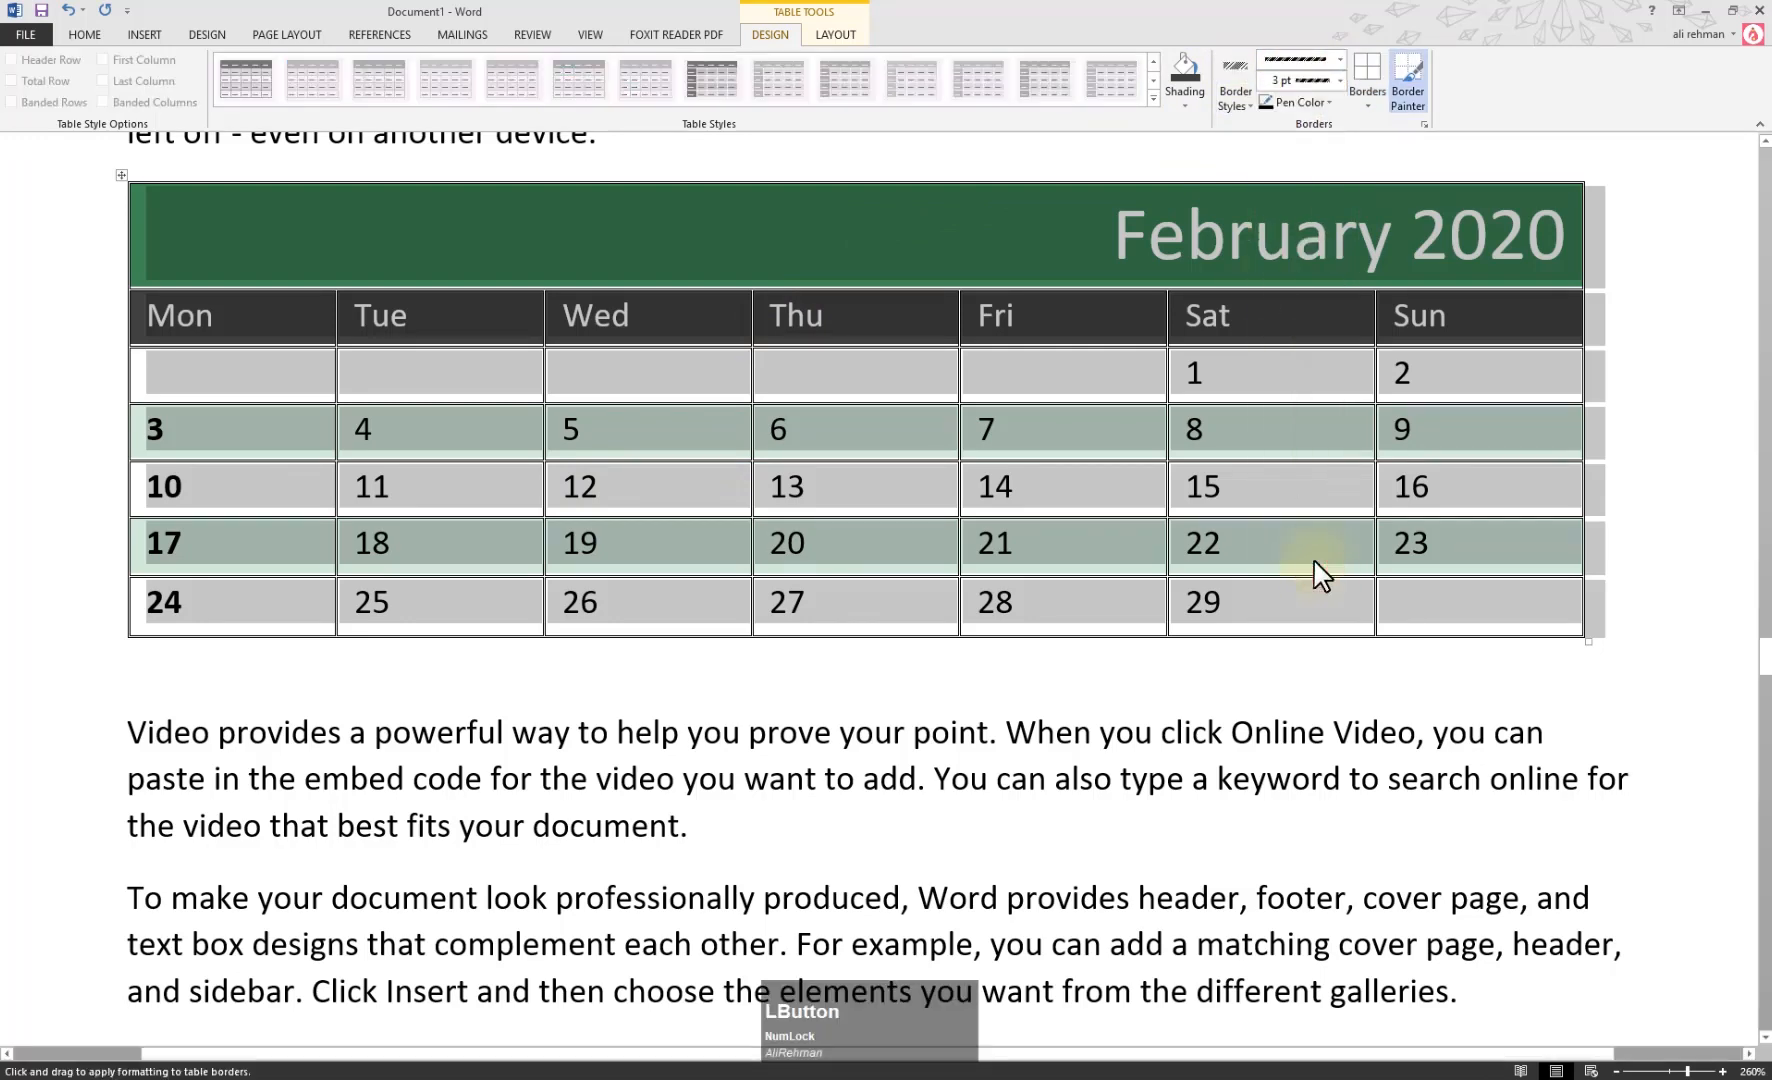
left_click(1375, 80)
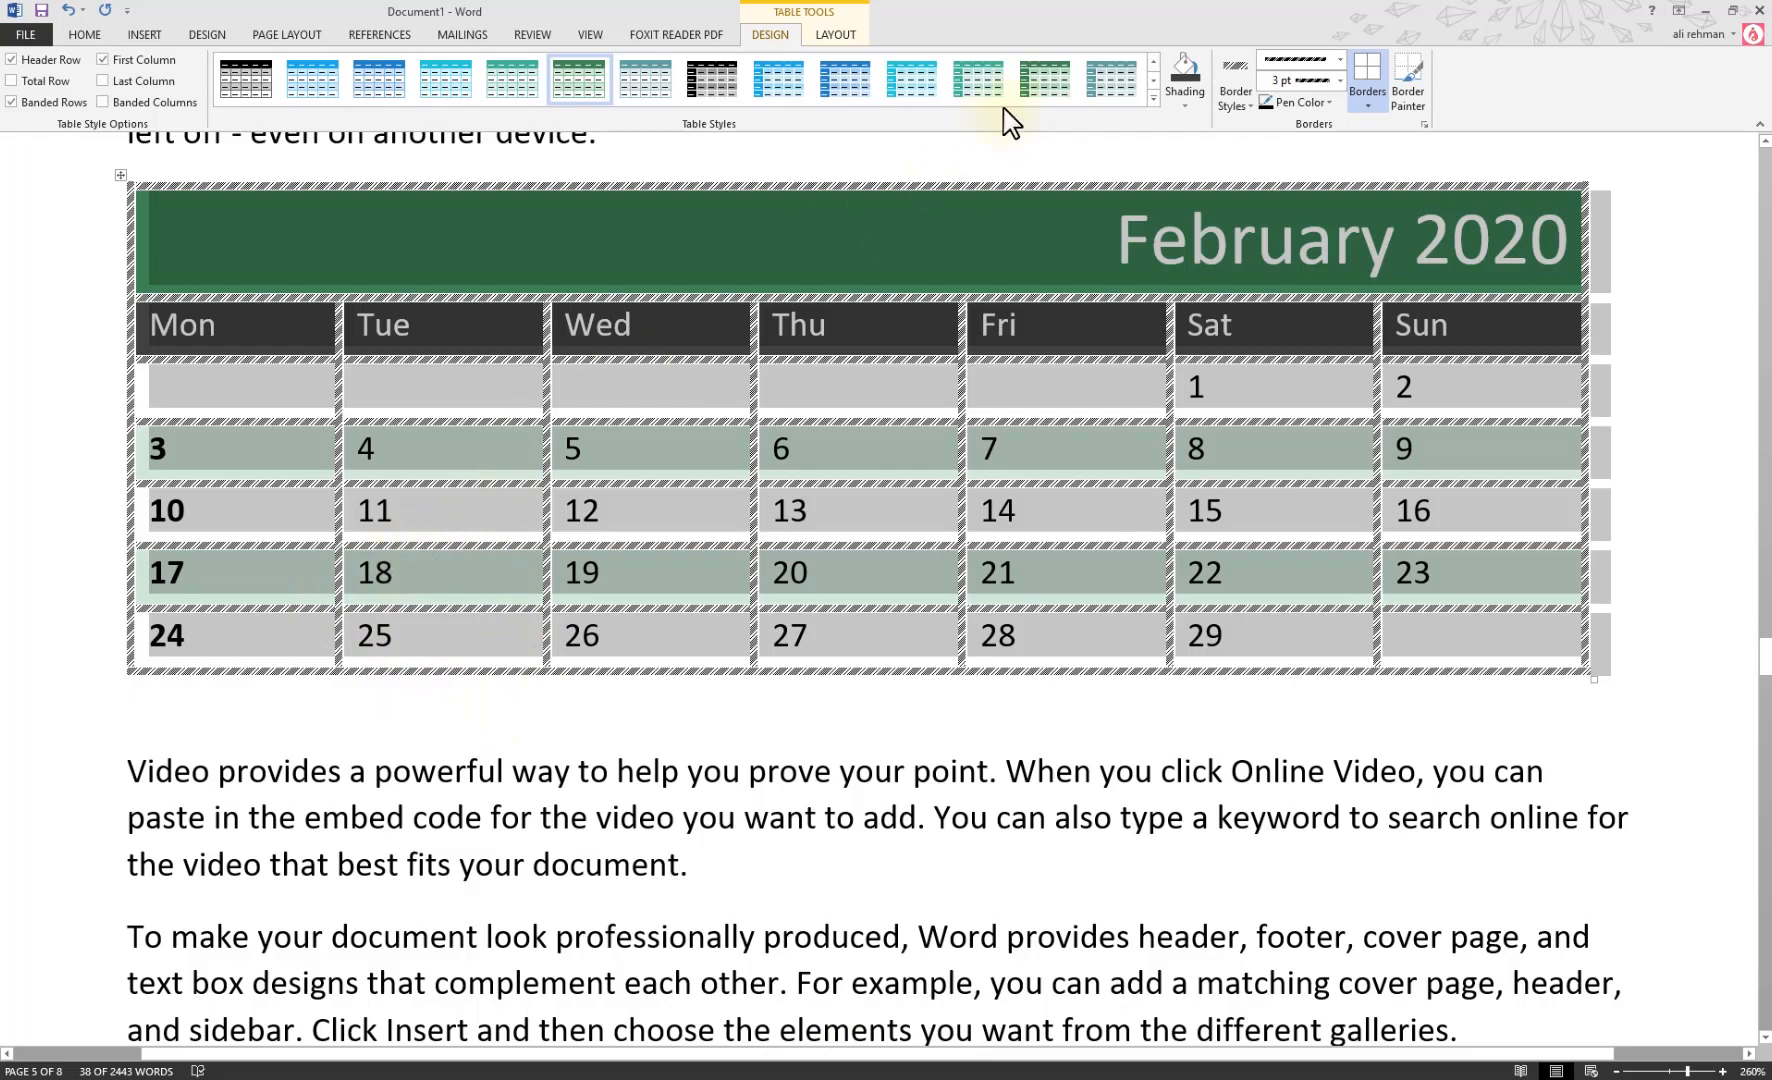
Set the pen color to a darker blue theme color and apply it to all of the calendar's striped borders
left_click(1292, 104)
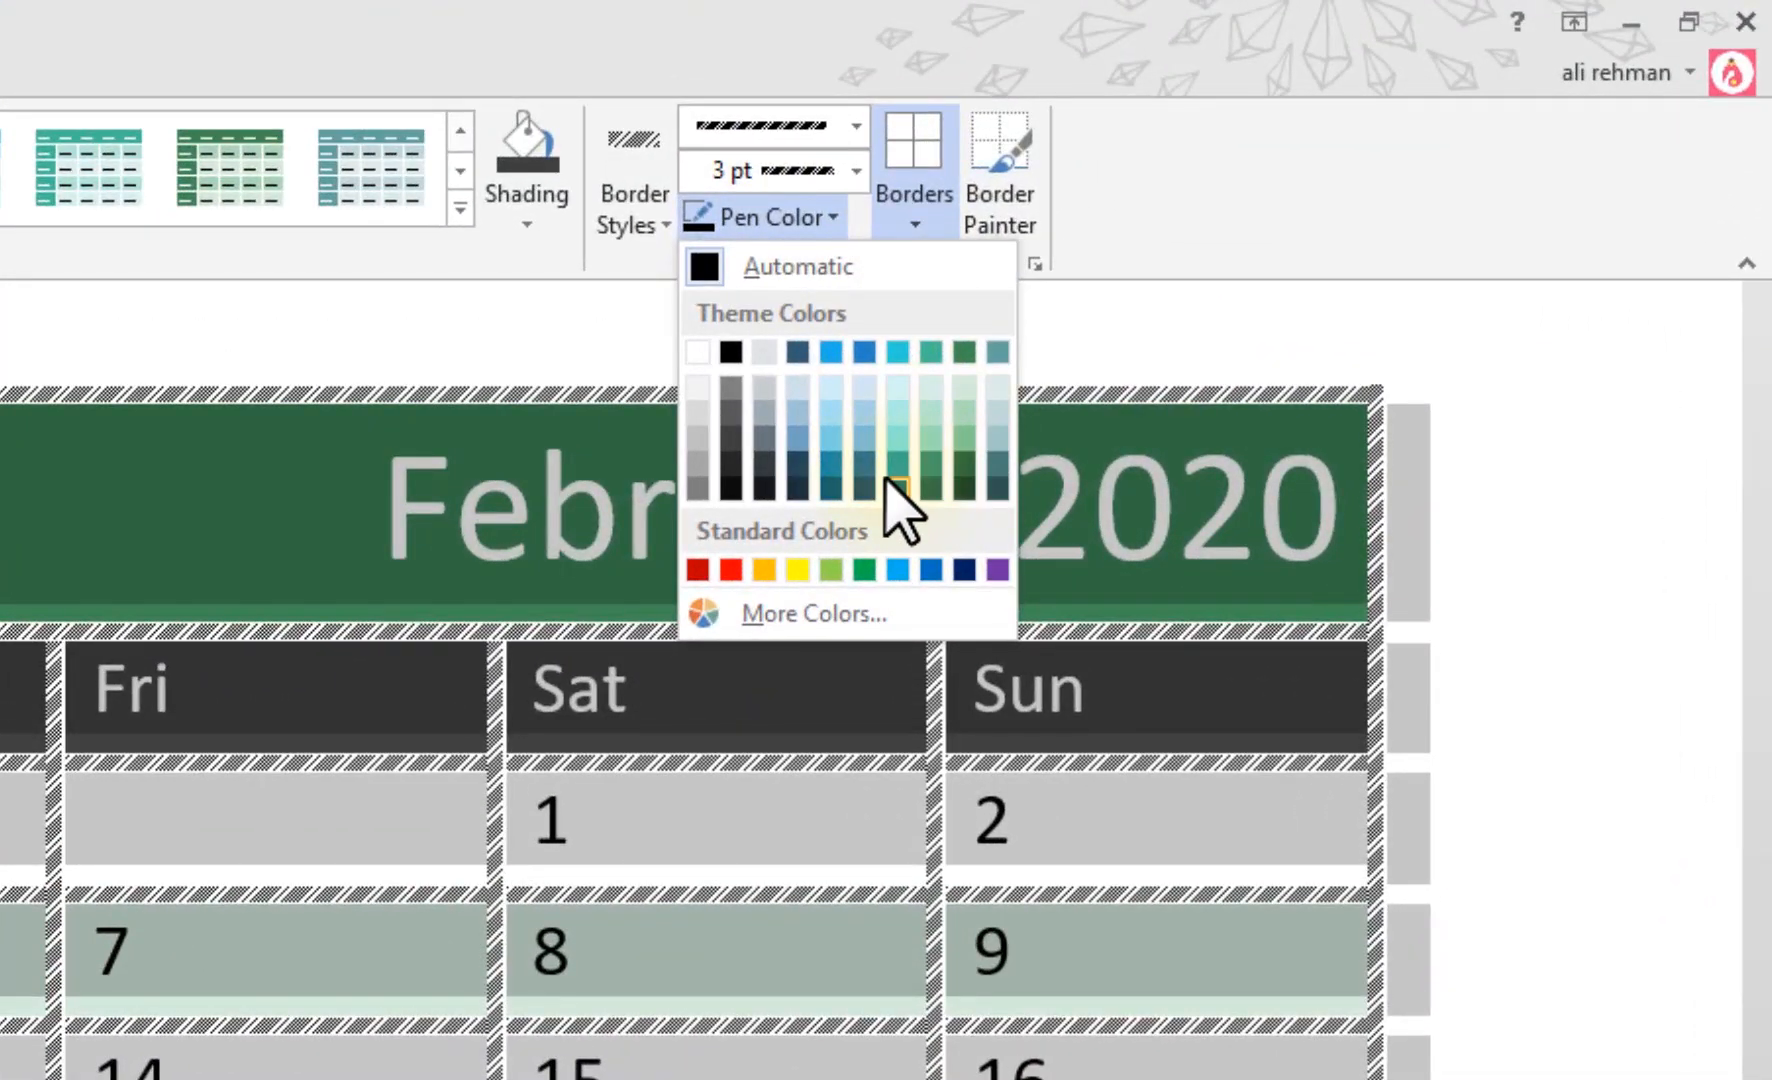
left_click(864, 465)
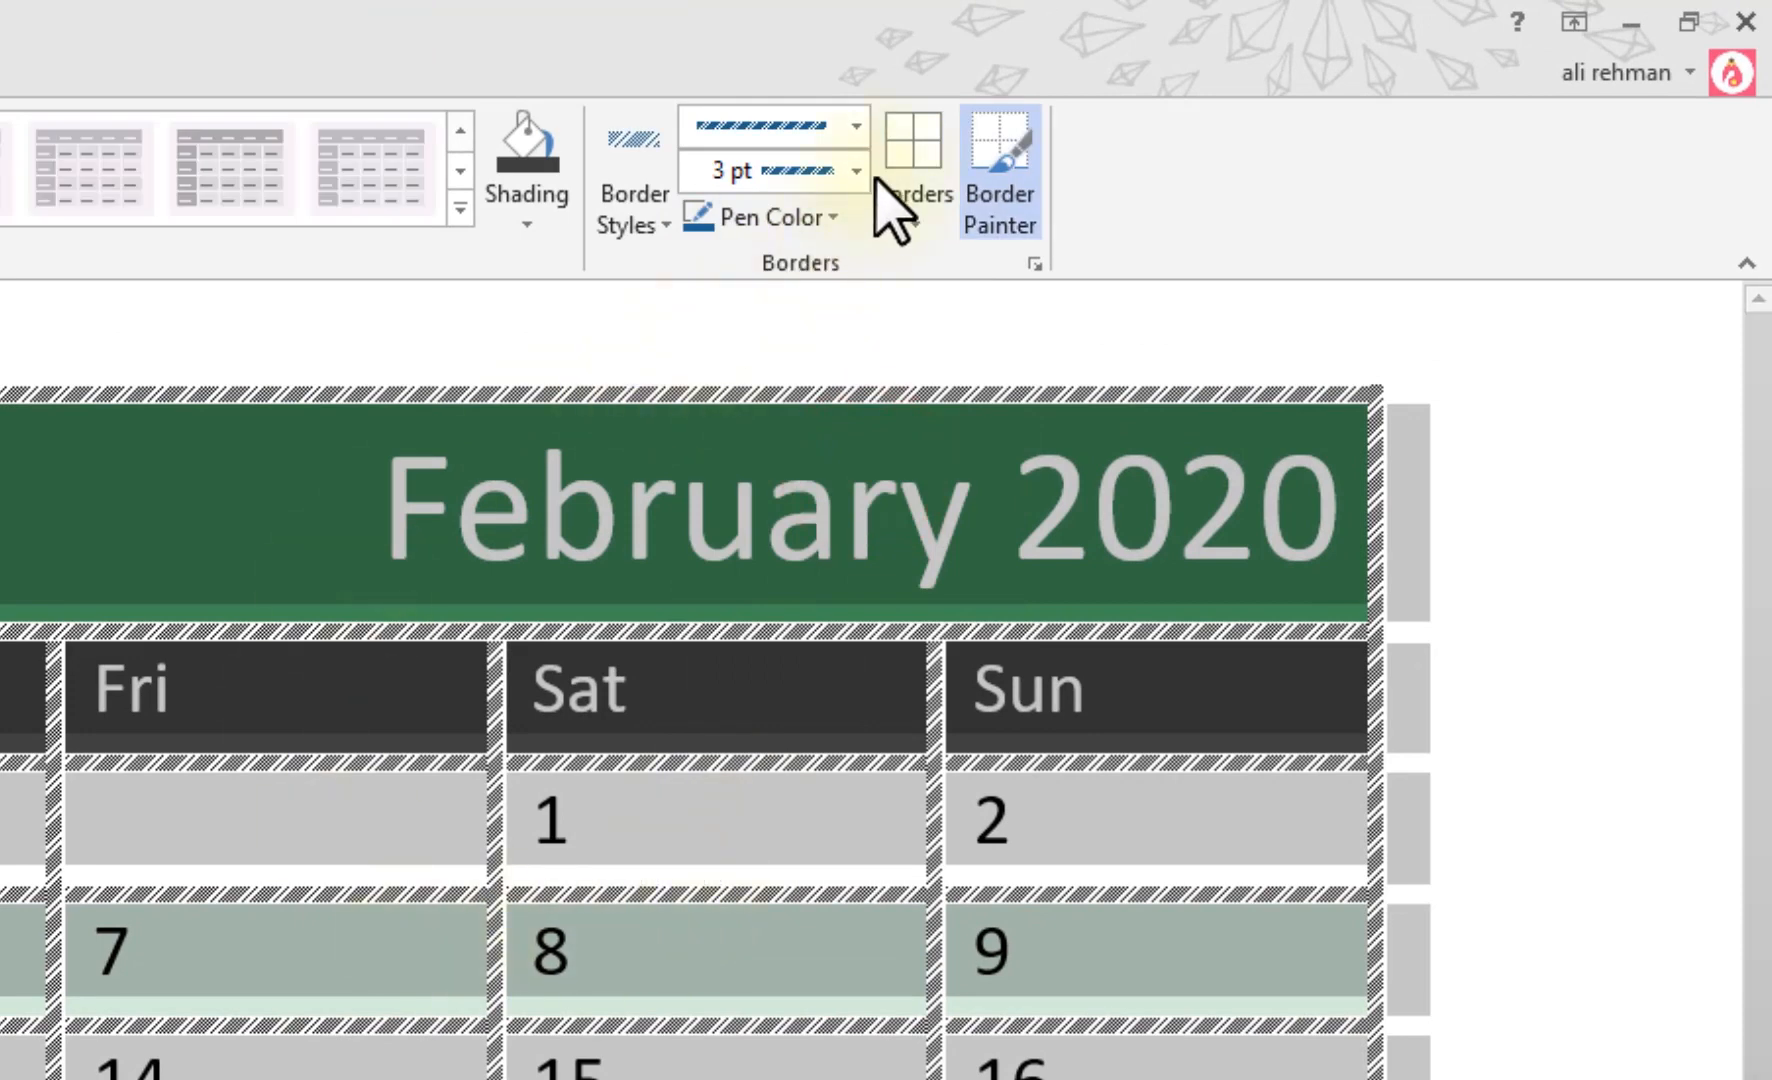
left_click(910, 222)
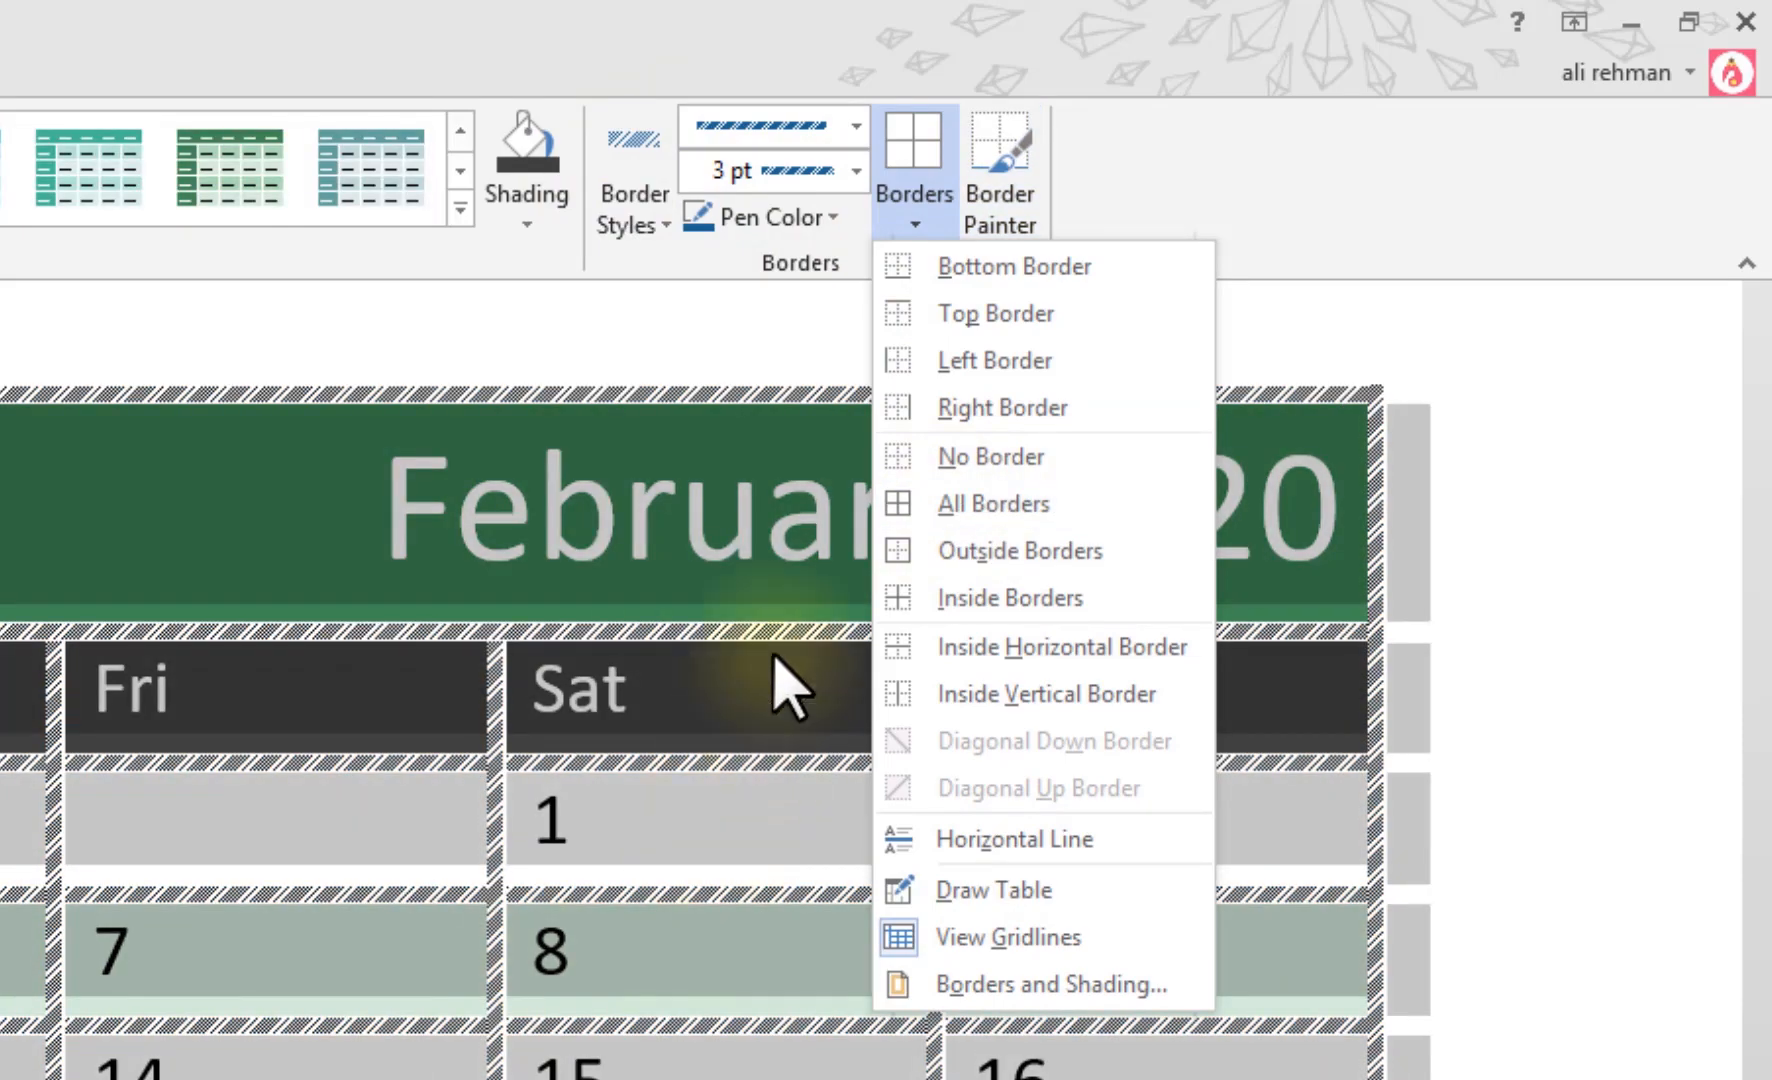
left_click(945, 491)
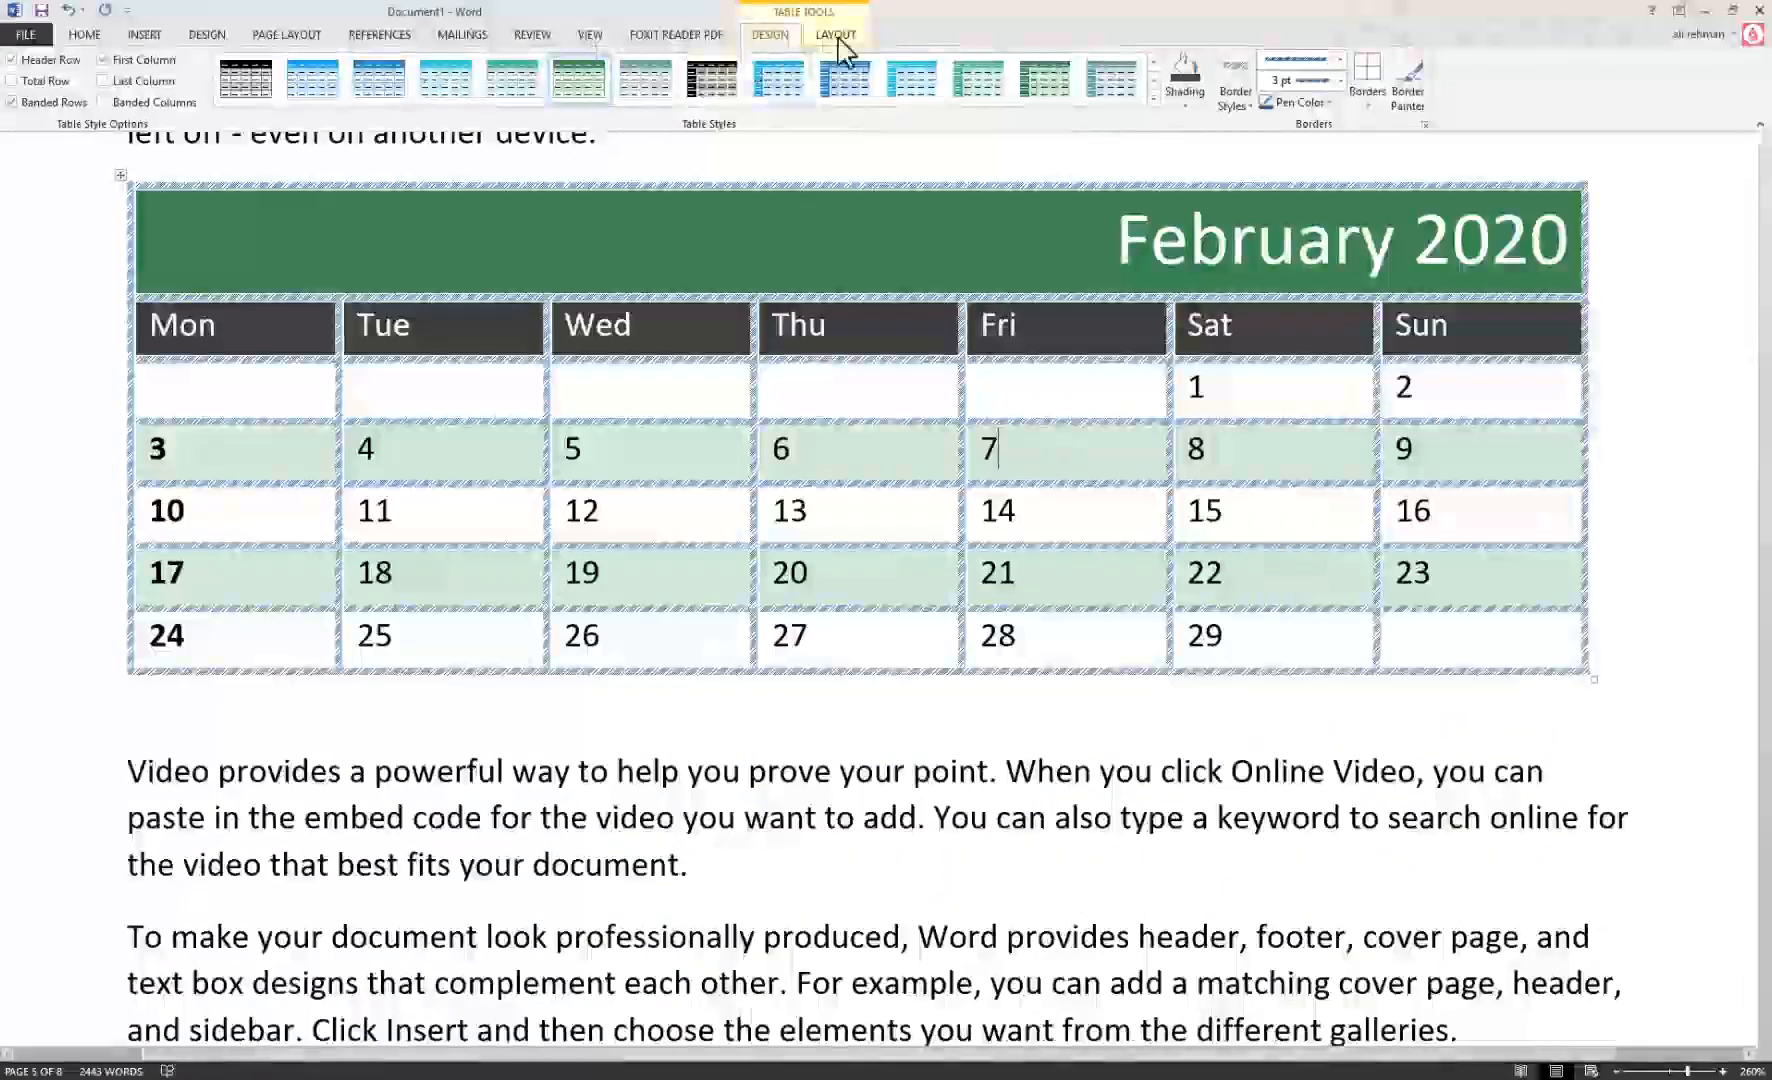
Increase the height of the weekday names row to more than double by lowering its bottom border
left_click(721, 38)
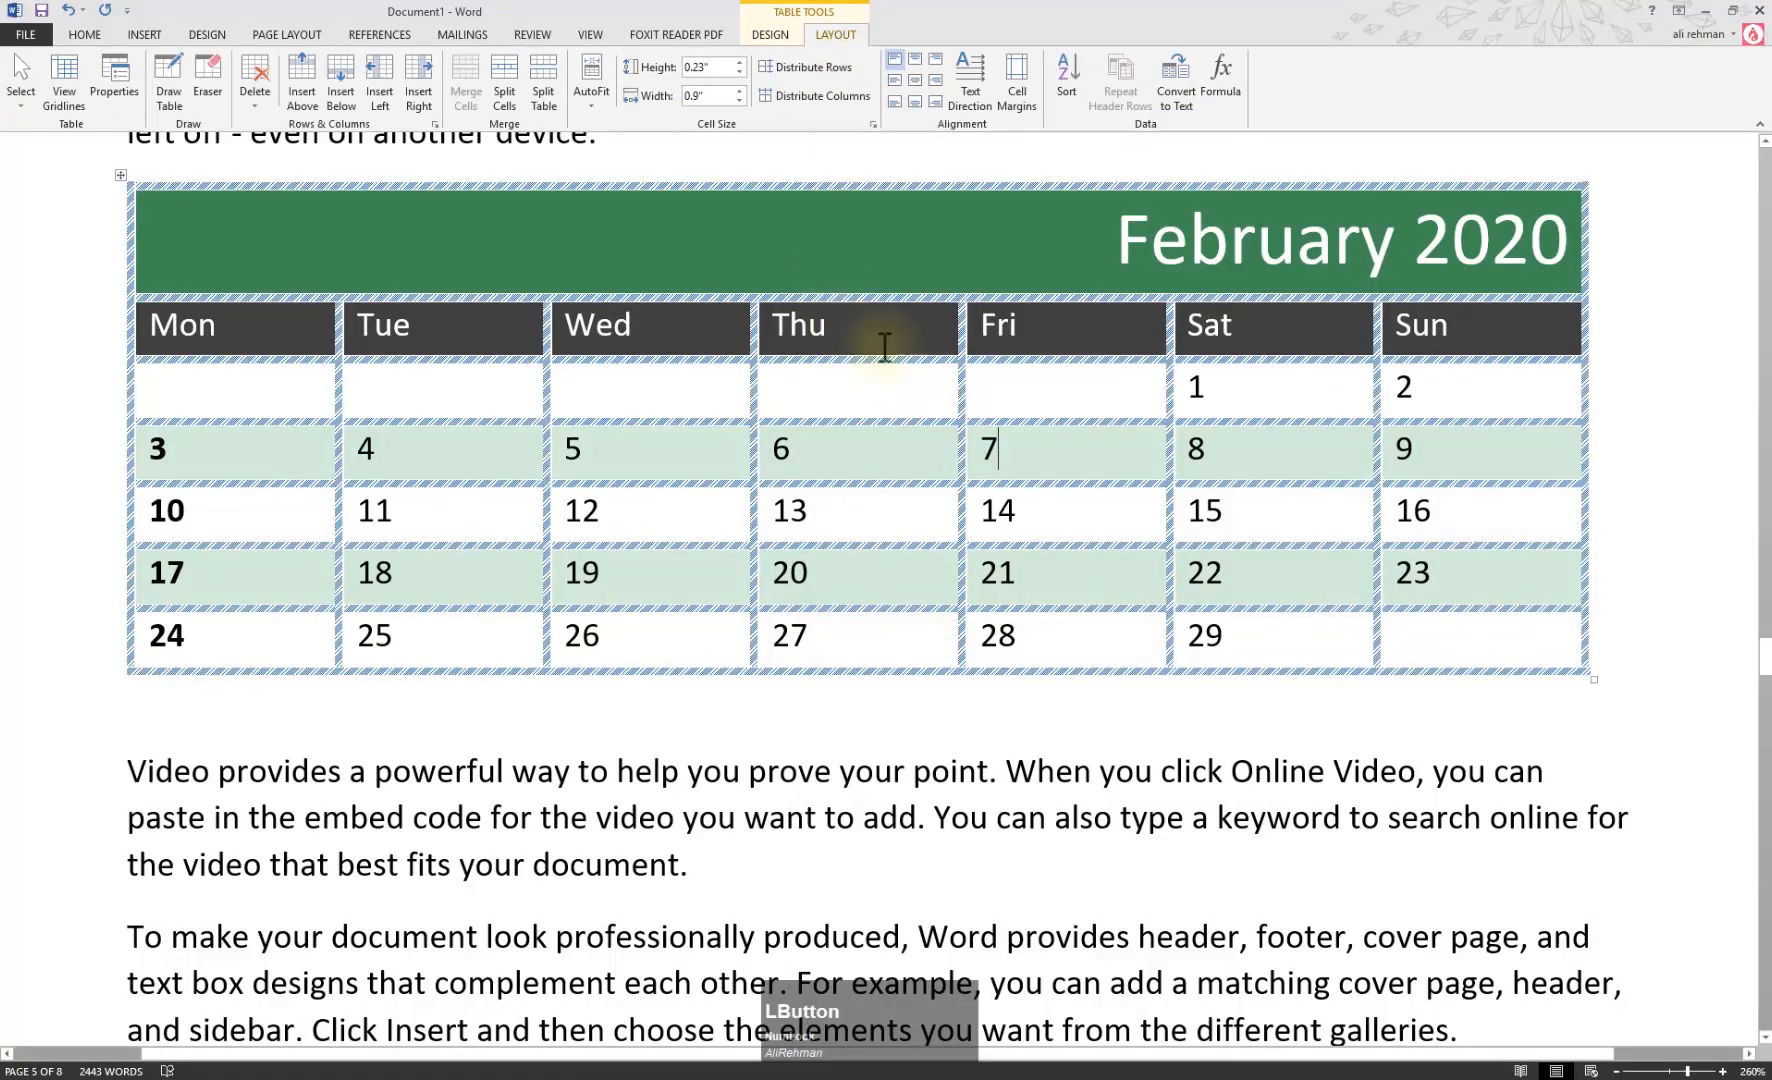
left_click_drag(237, 360, 231, 450)
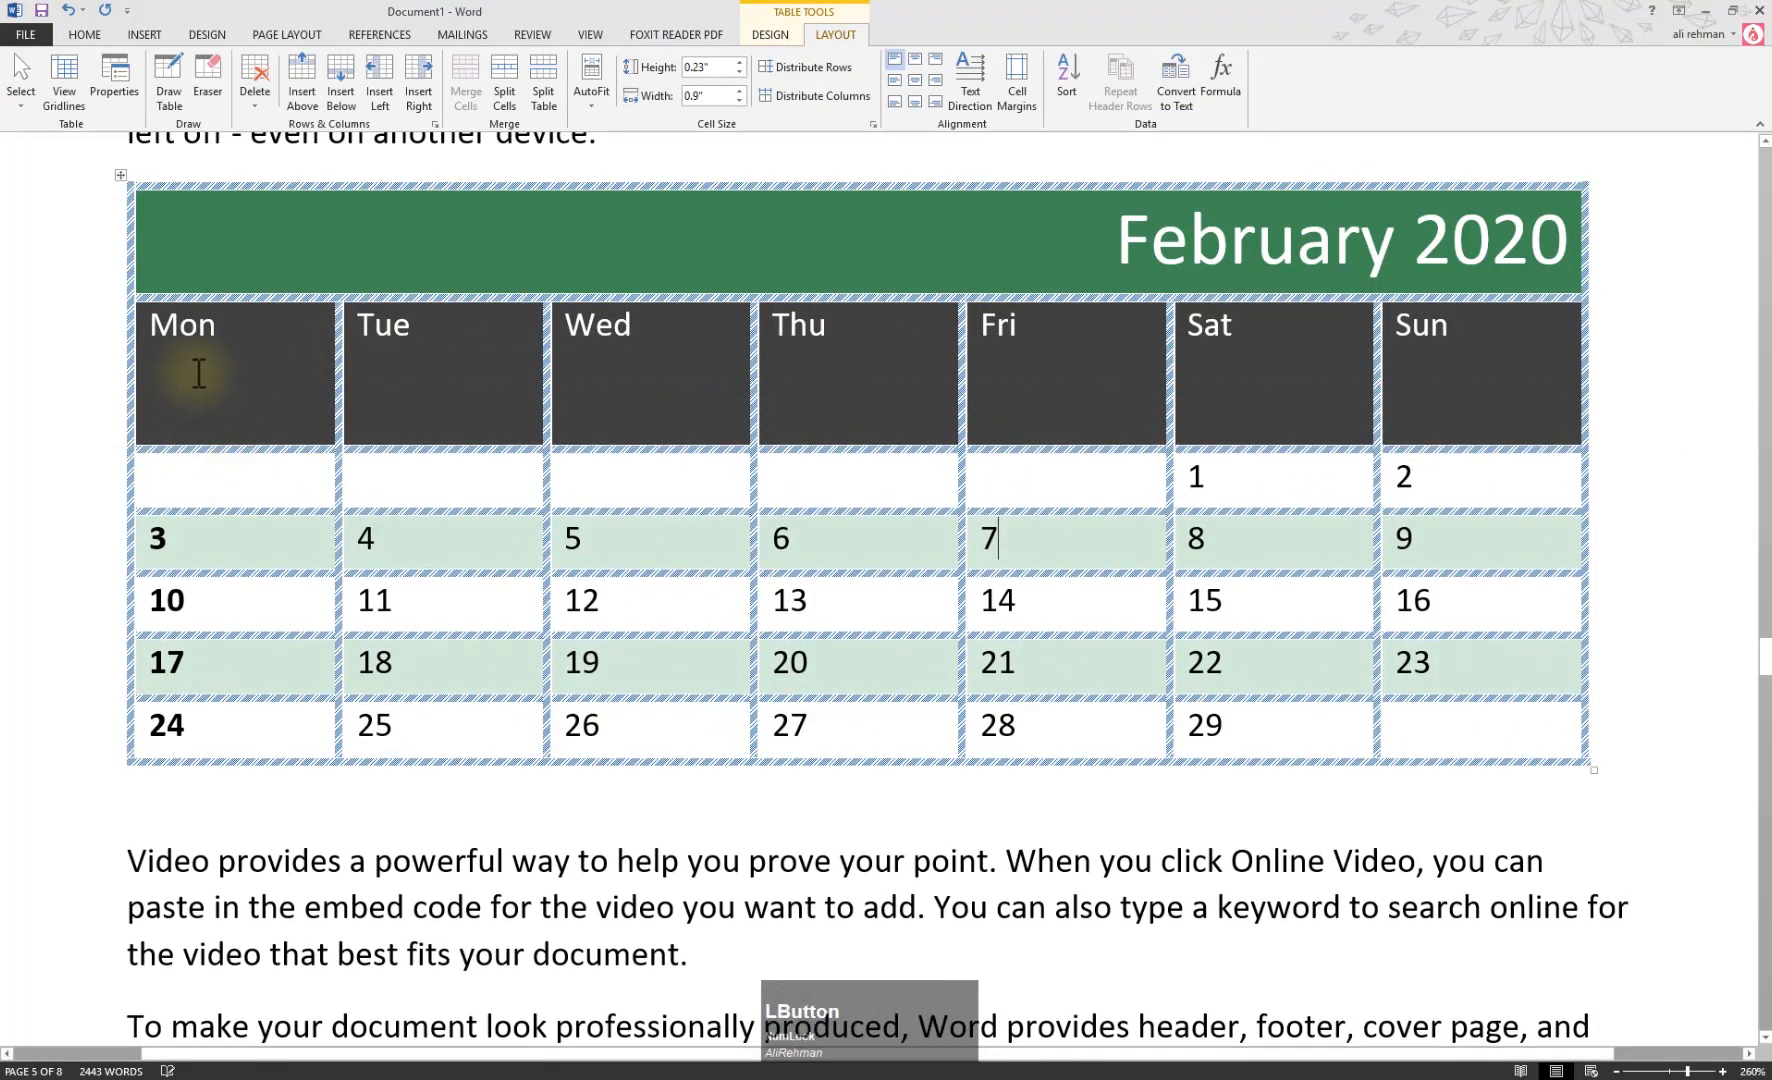
Change the text direction of all seven weekday names so they read vertically from bottom to top
left_click_drag(157, 326, 1412, 368)
key("ctrl+z")
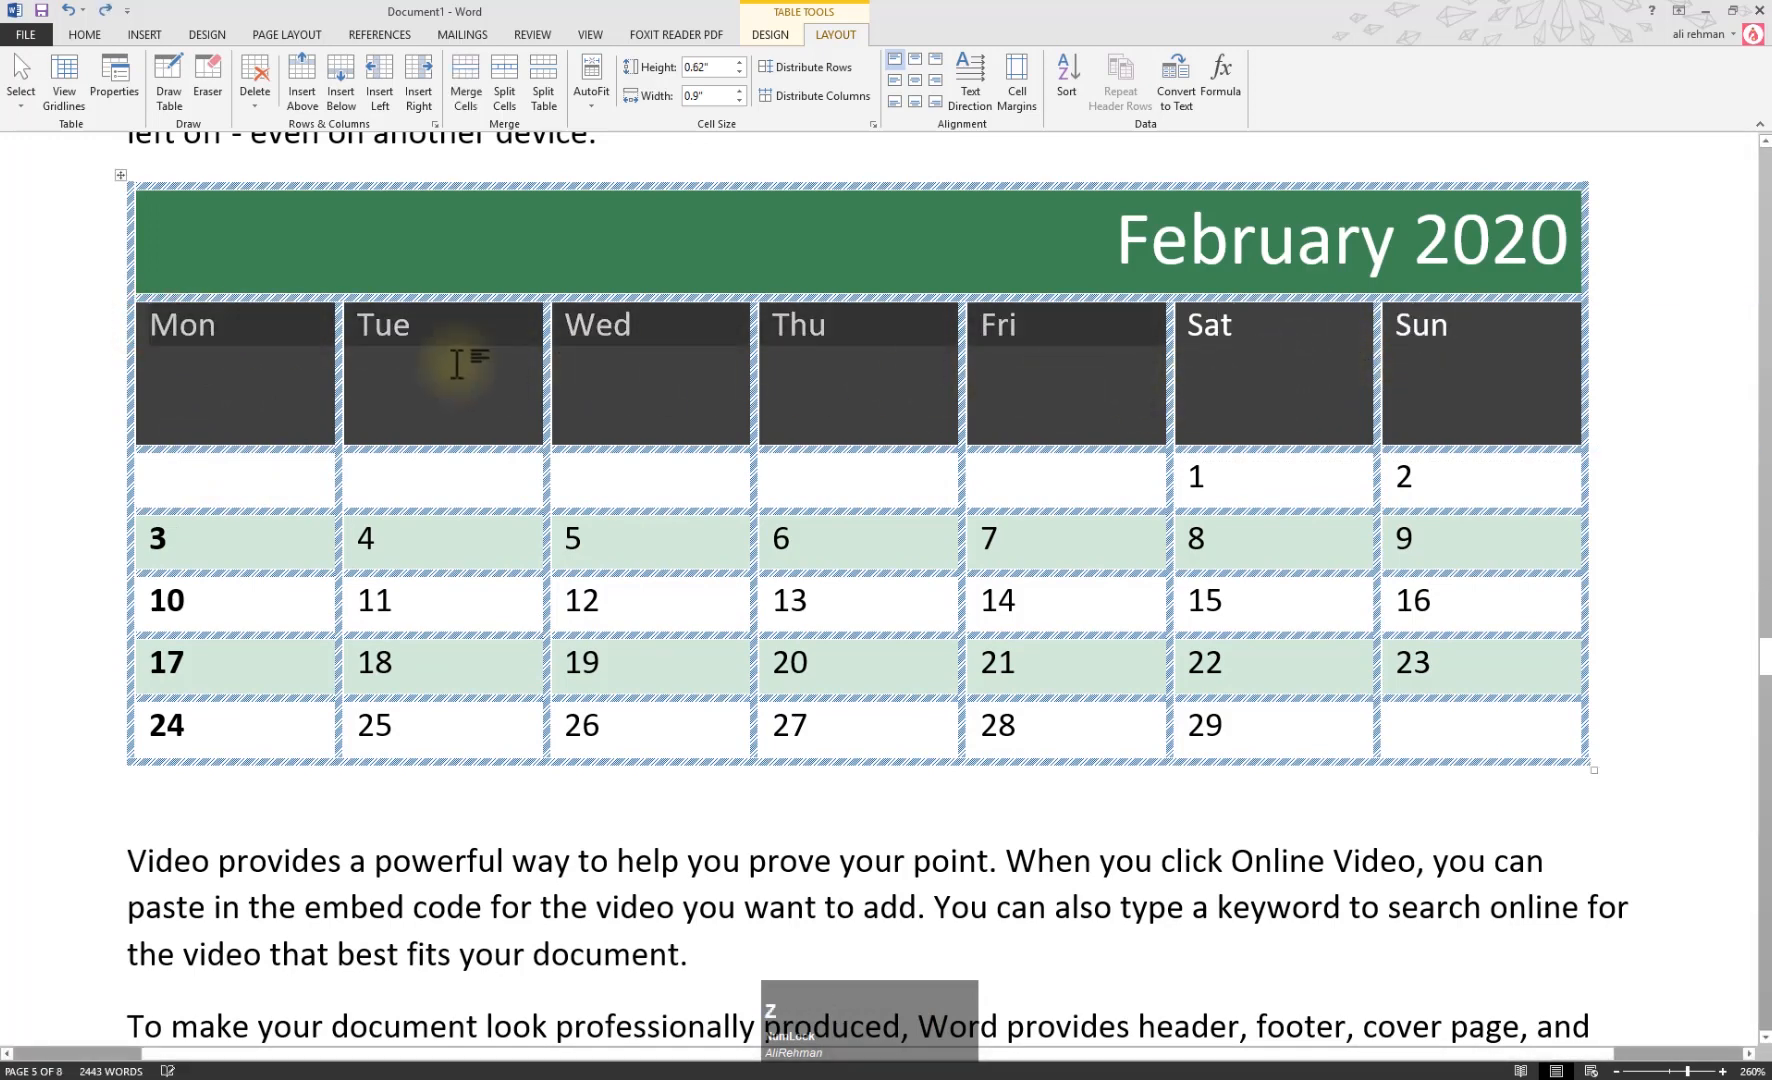
left_click(256, 360)
left_click_drag(152, 330, 1365, 352)
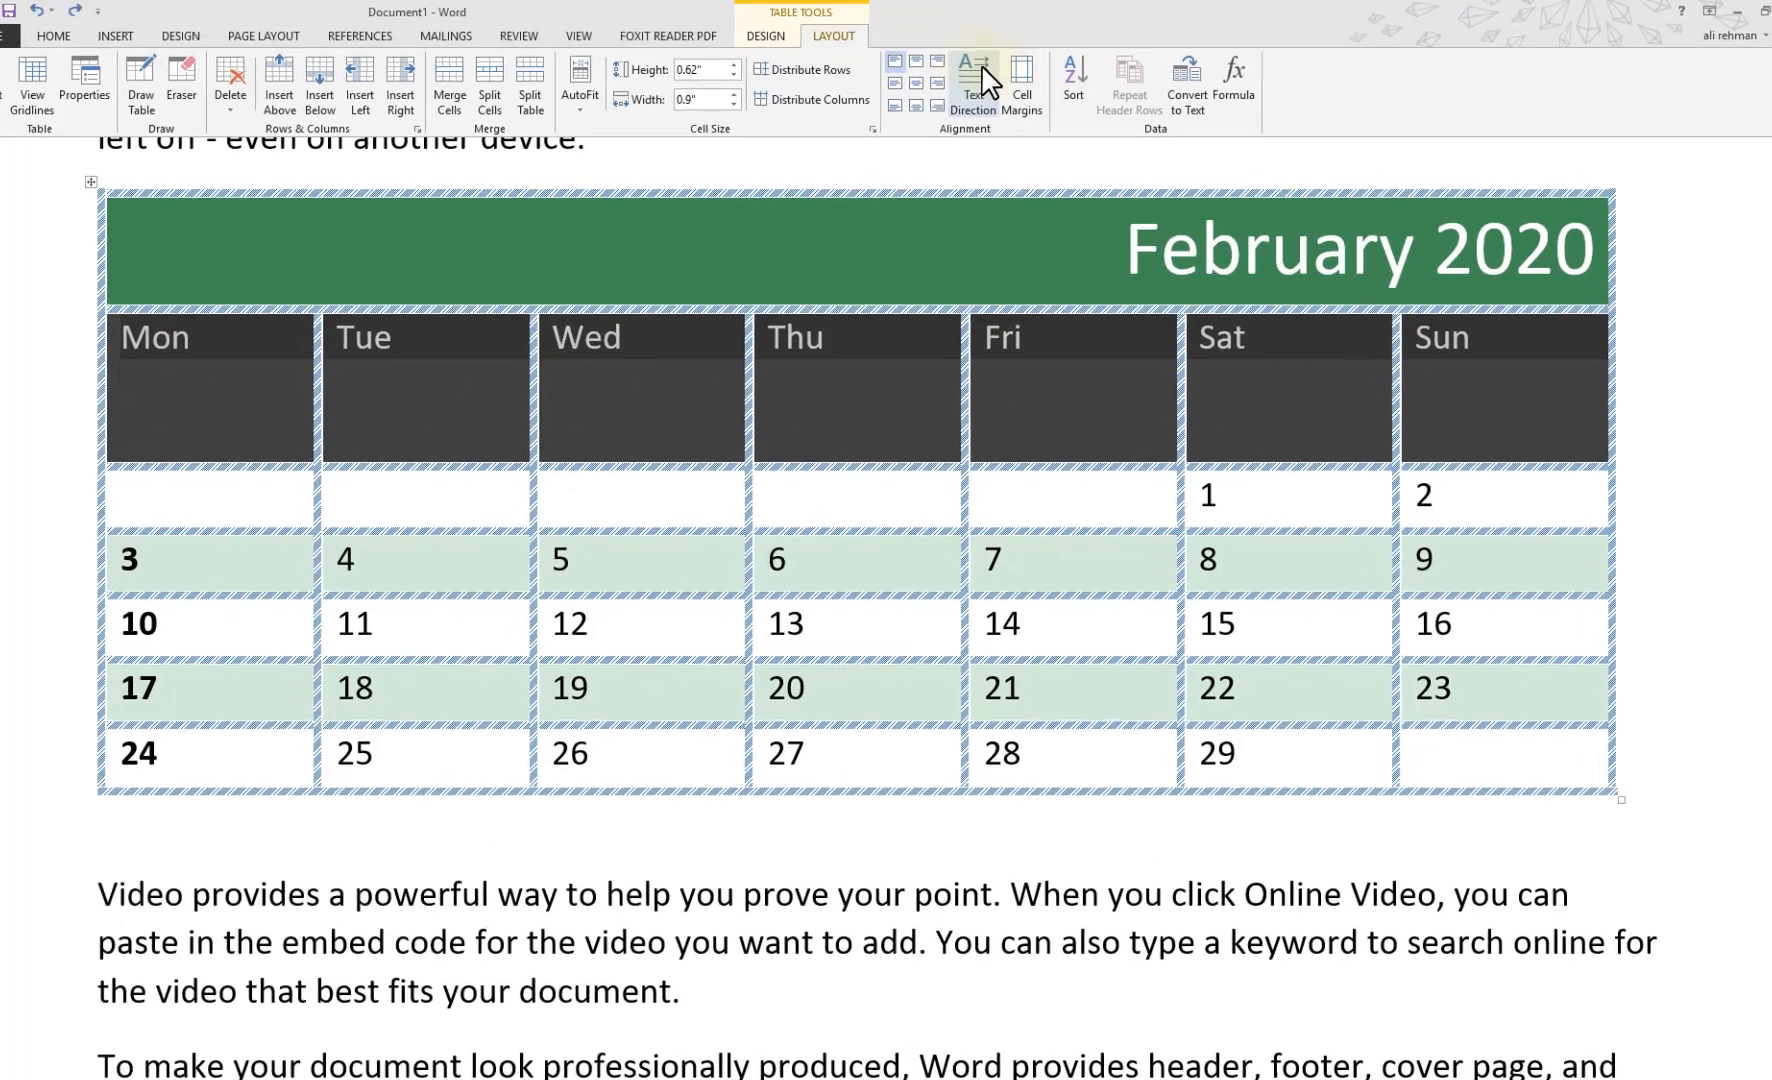
left_click(972, 86)
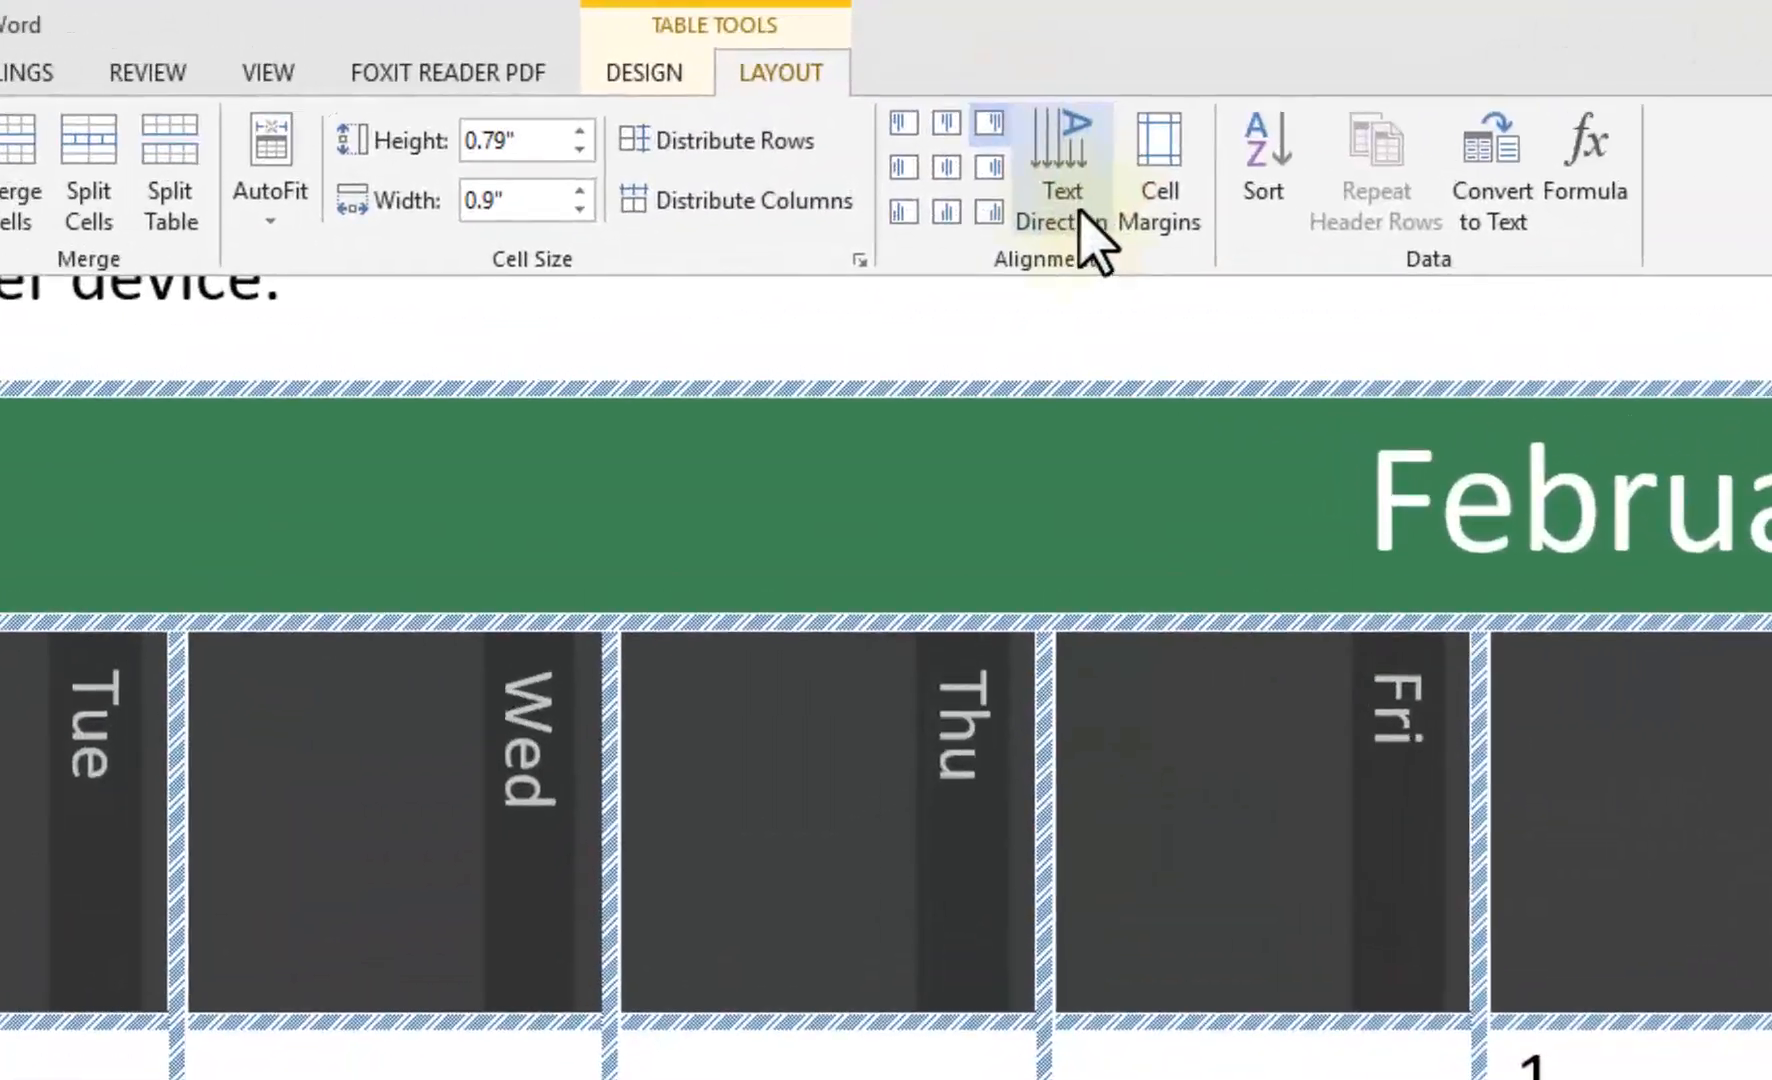
left_click(1081, 214)
left_click(1081, 214)
left_click(1081, 214)
left_click(1081, 214)
left_click(1081, 214)
left_click(1081, 214)
left_click(1081, 214)
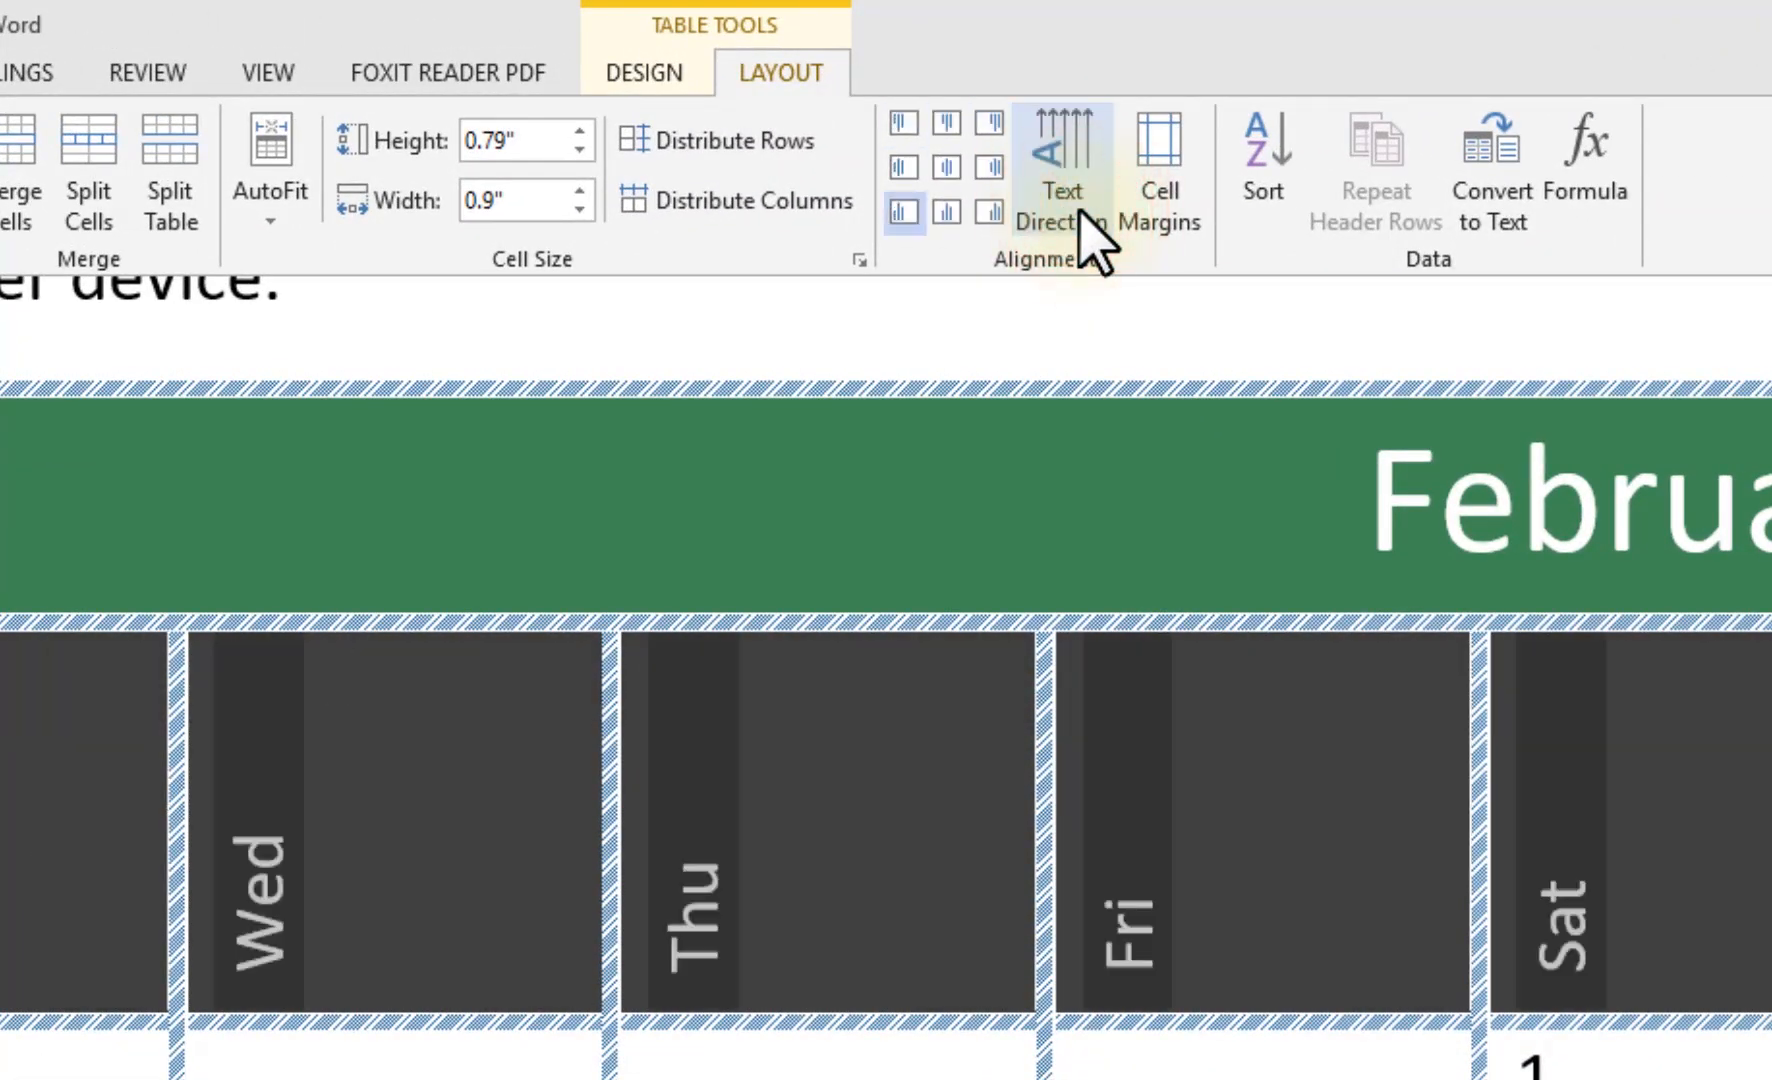
left_click(1081, 214)
left_click(1081, 214)
left_click(1081, 214)
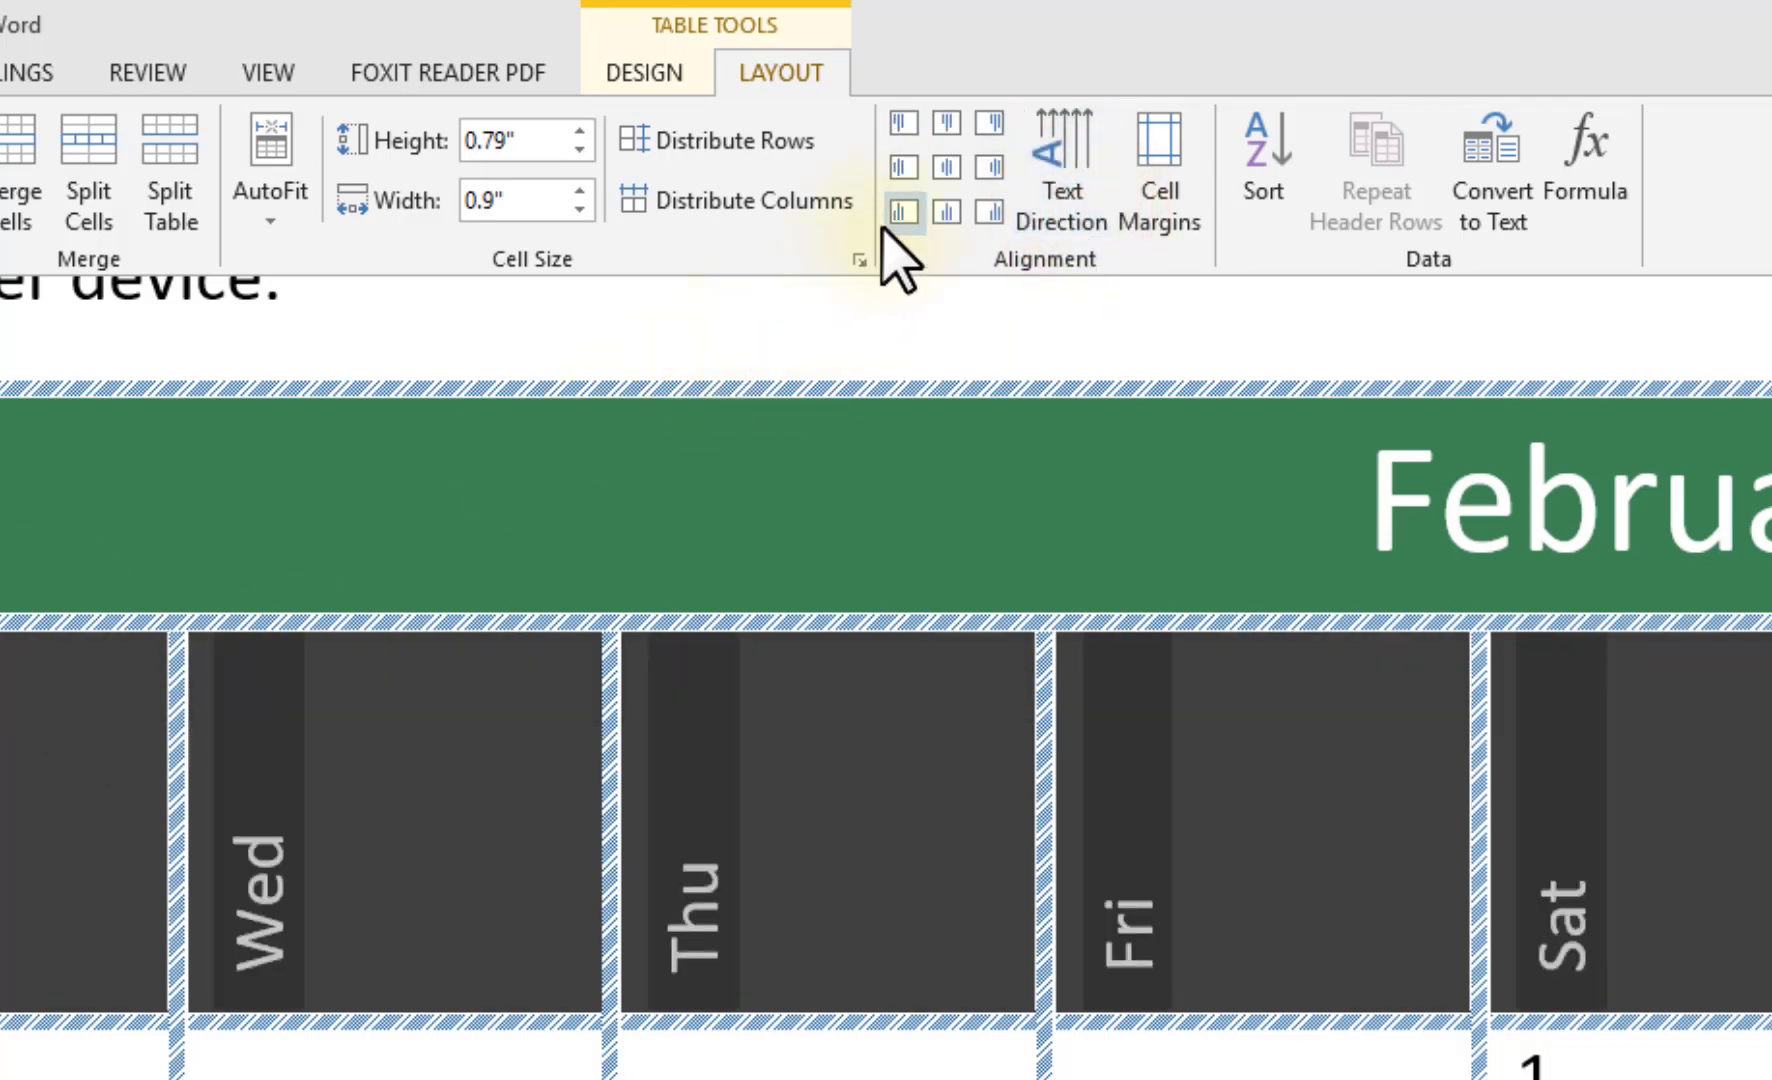
Center the weekday names horizontally and vertically in their cells and reduce their row's height to about 0.49"
left_click(946, 167)
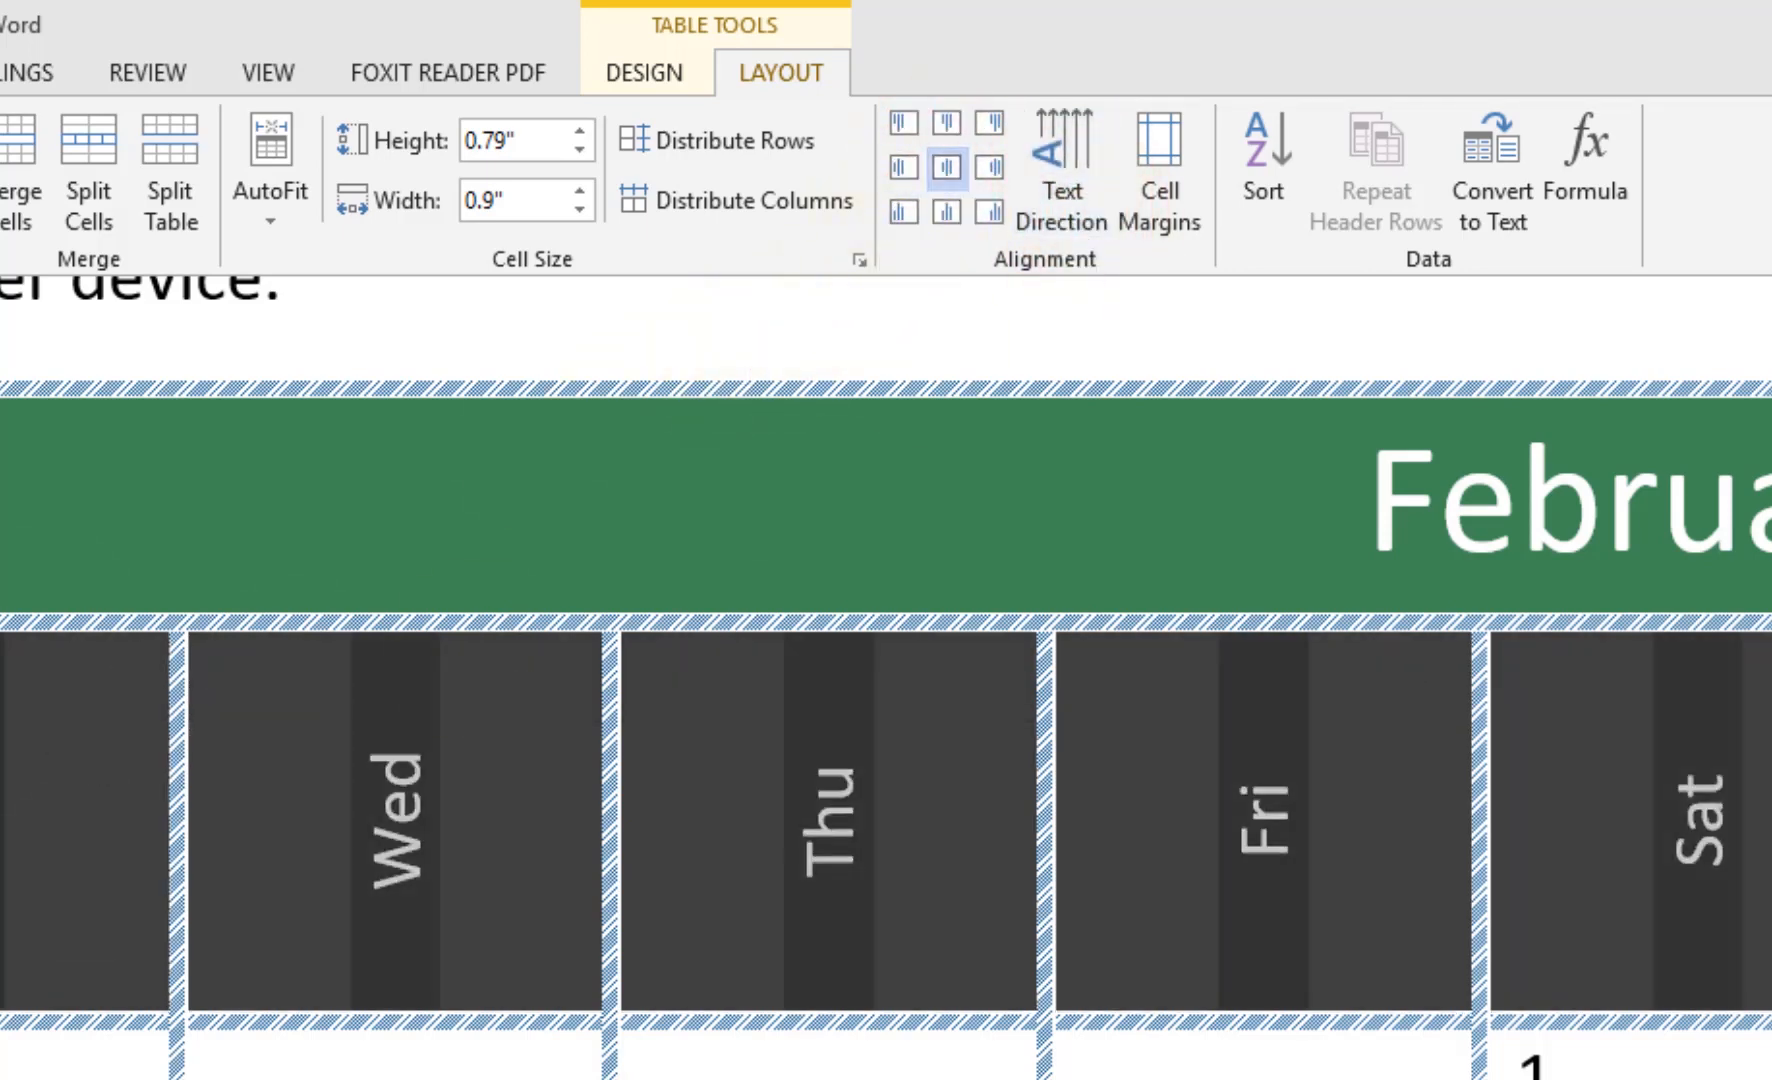
left_click_drag(304, 489, 304, 419)
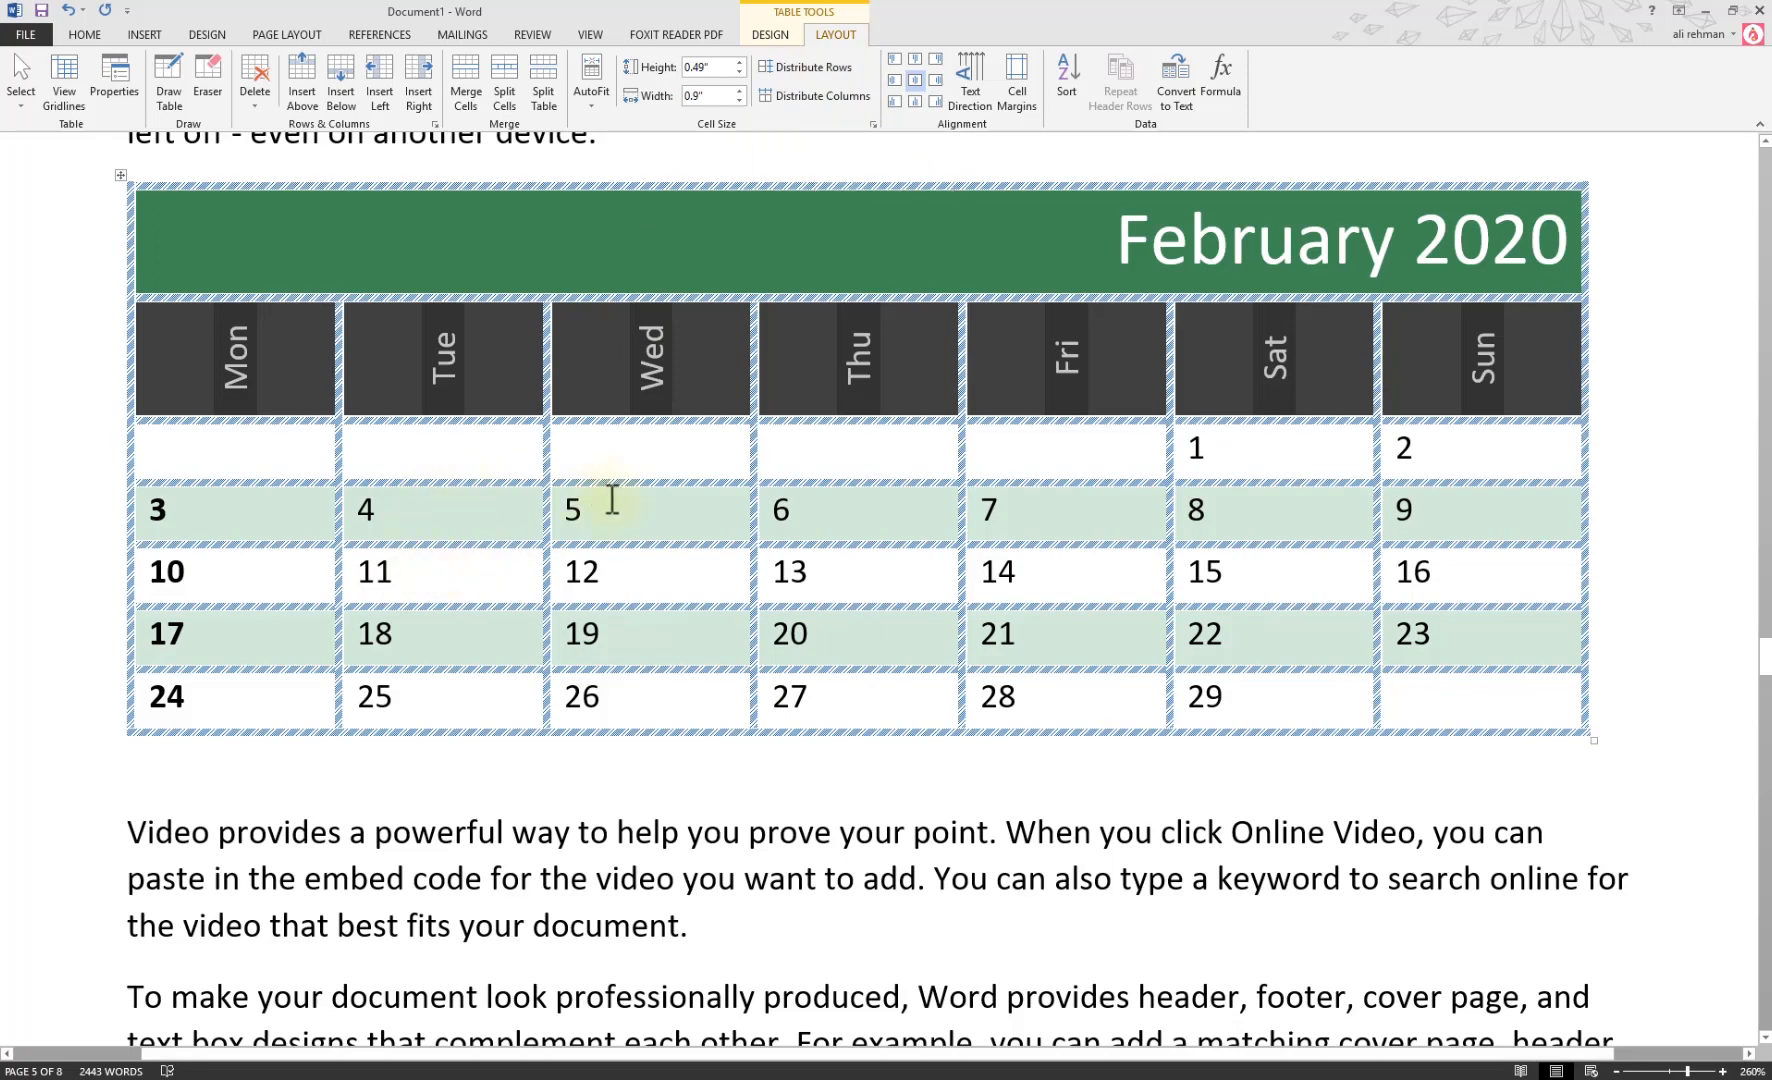
Increase the heights of the calendar's first, second and last week rows by lowering their bottom borders by differing amounts
left_click_drag(519, 481, 514, 613)
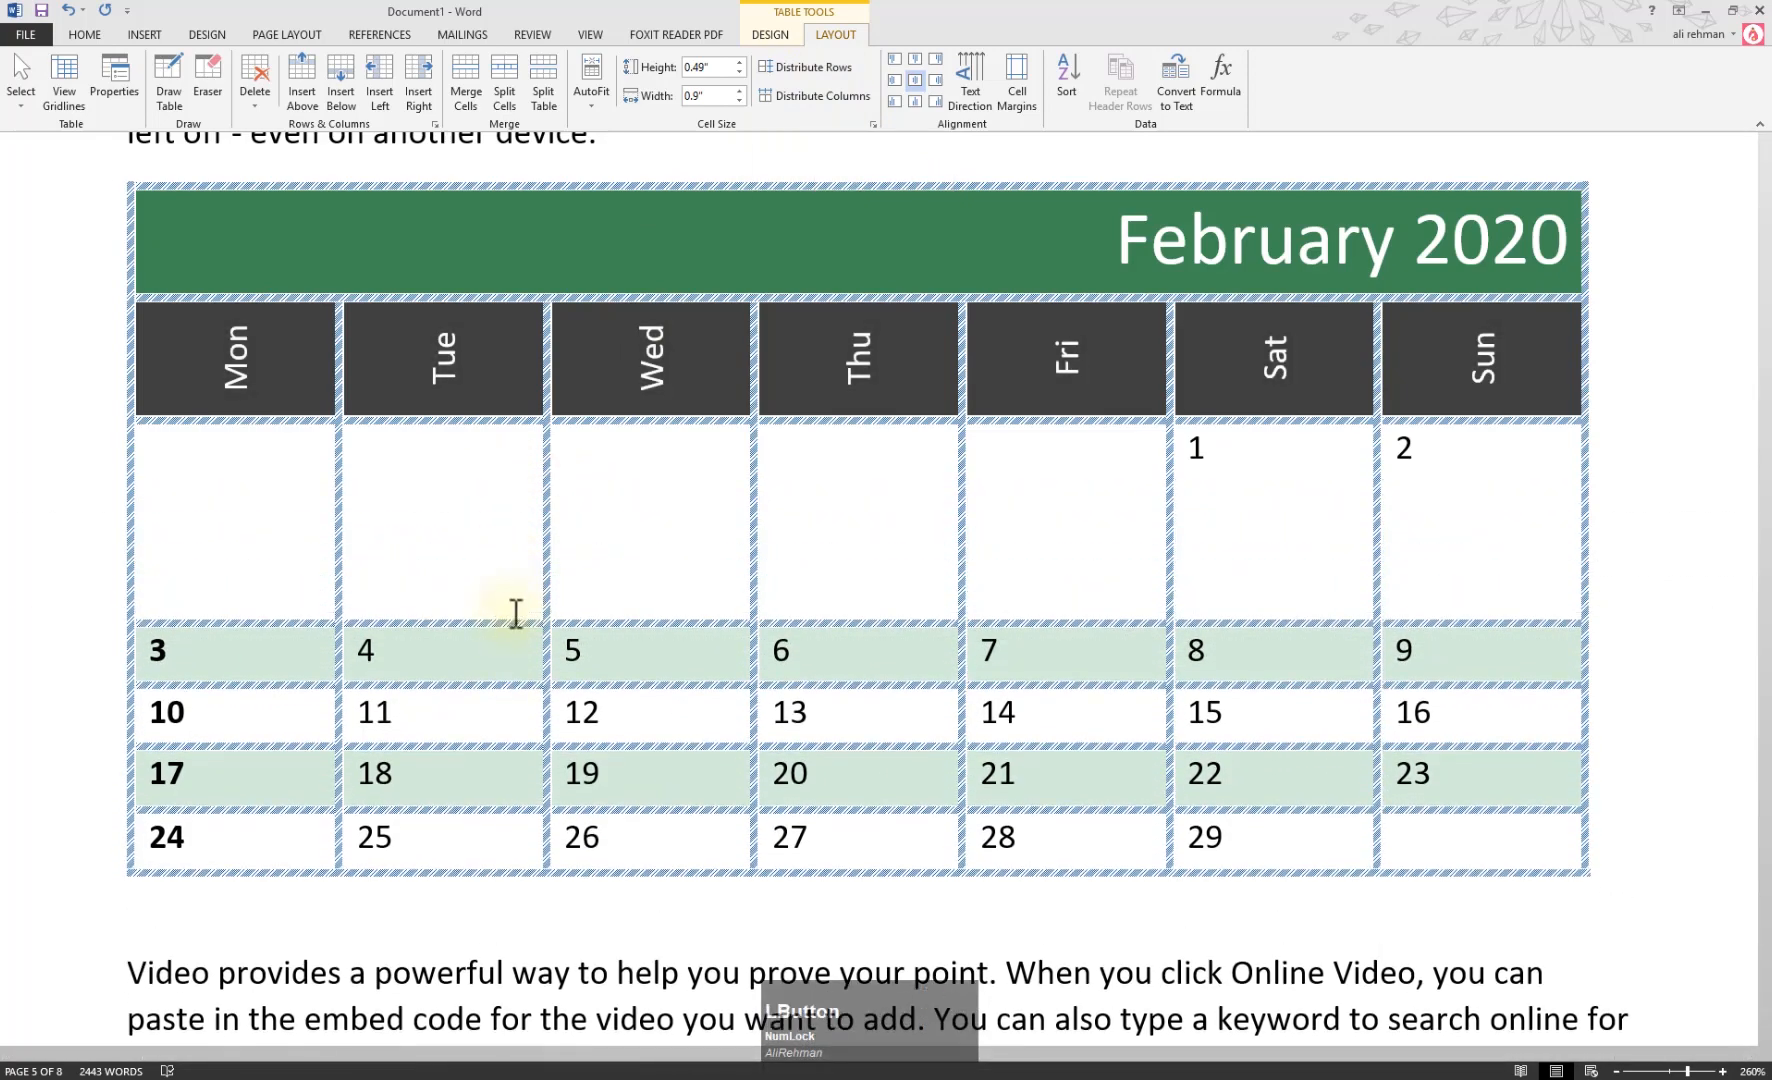
scroll(514, 593, "down", 3)
left_click_drag(493, 459, 487, 524)
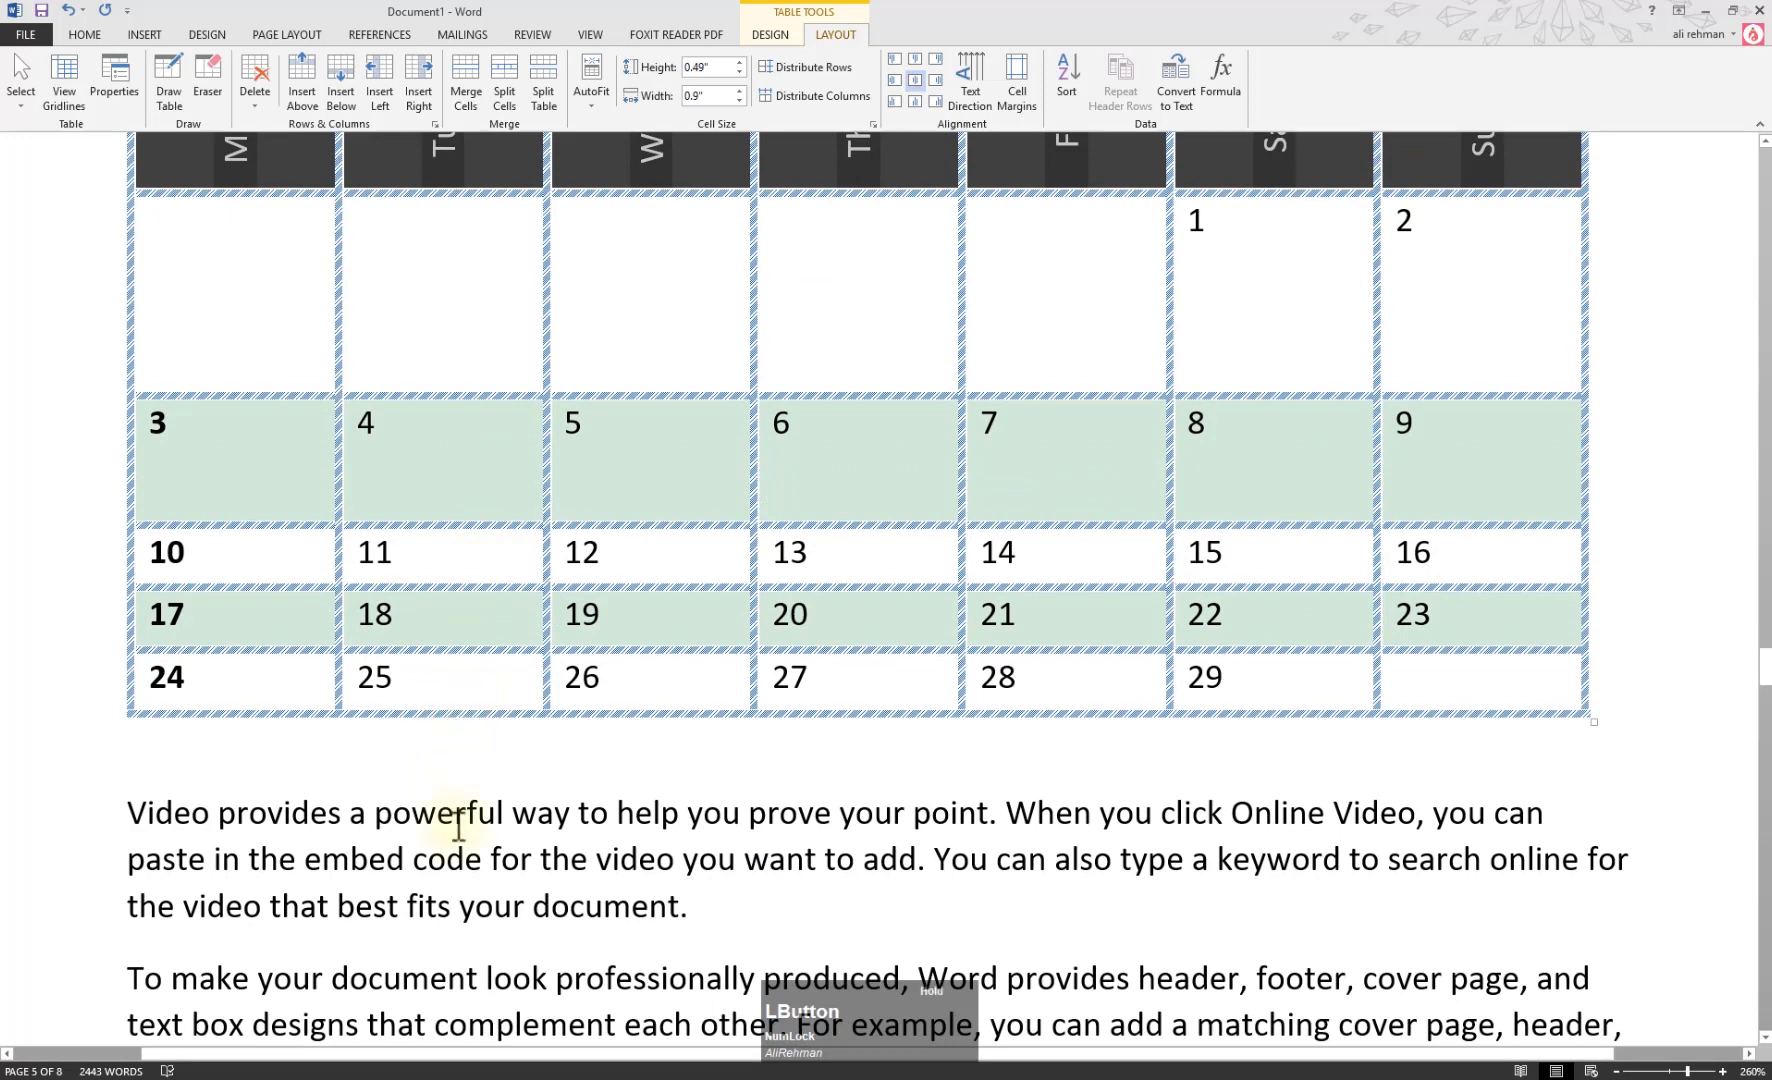
left_click_drag(454, 712, 450, 1002)
scroll(763, 577, "down", 4)
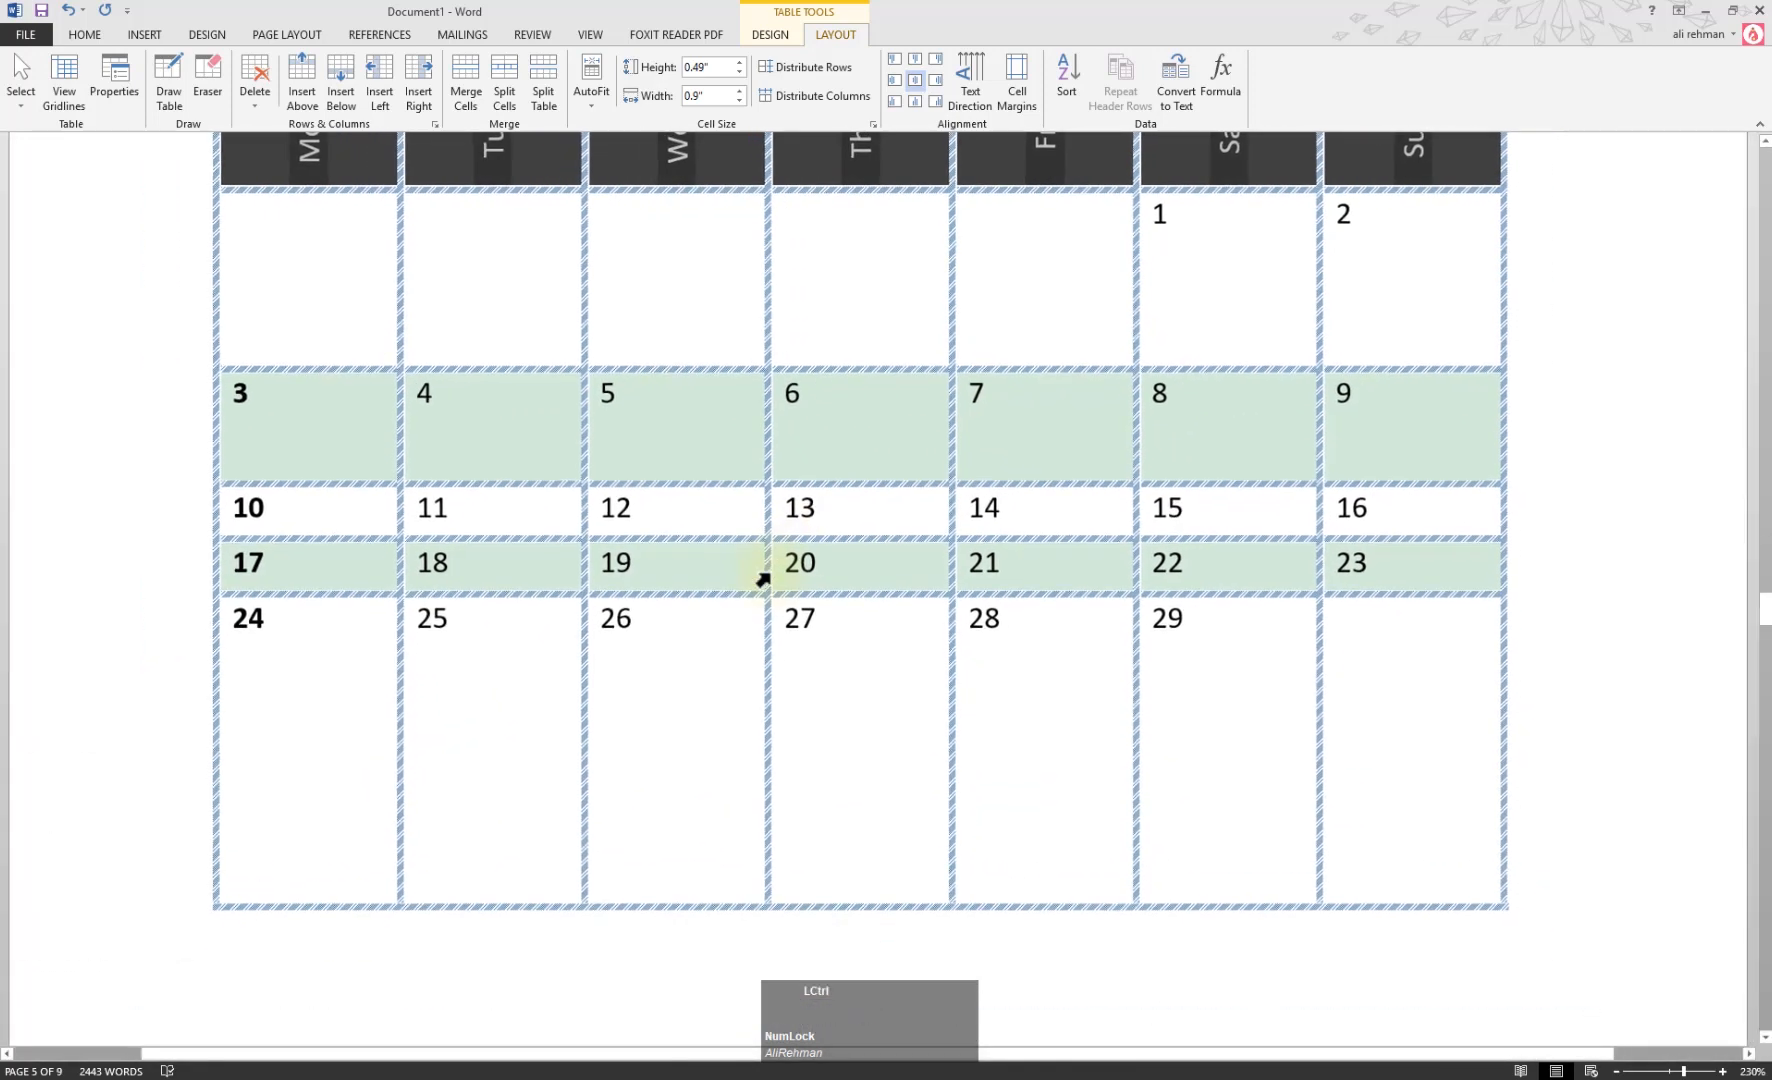
scroll(830, 510, "up", 3)
scroll(830, 508, "down", 3)
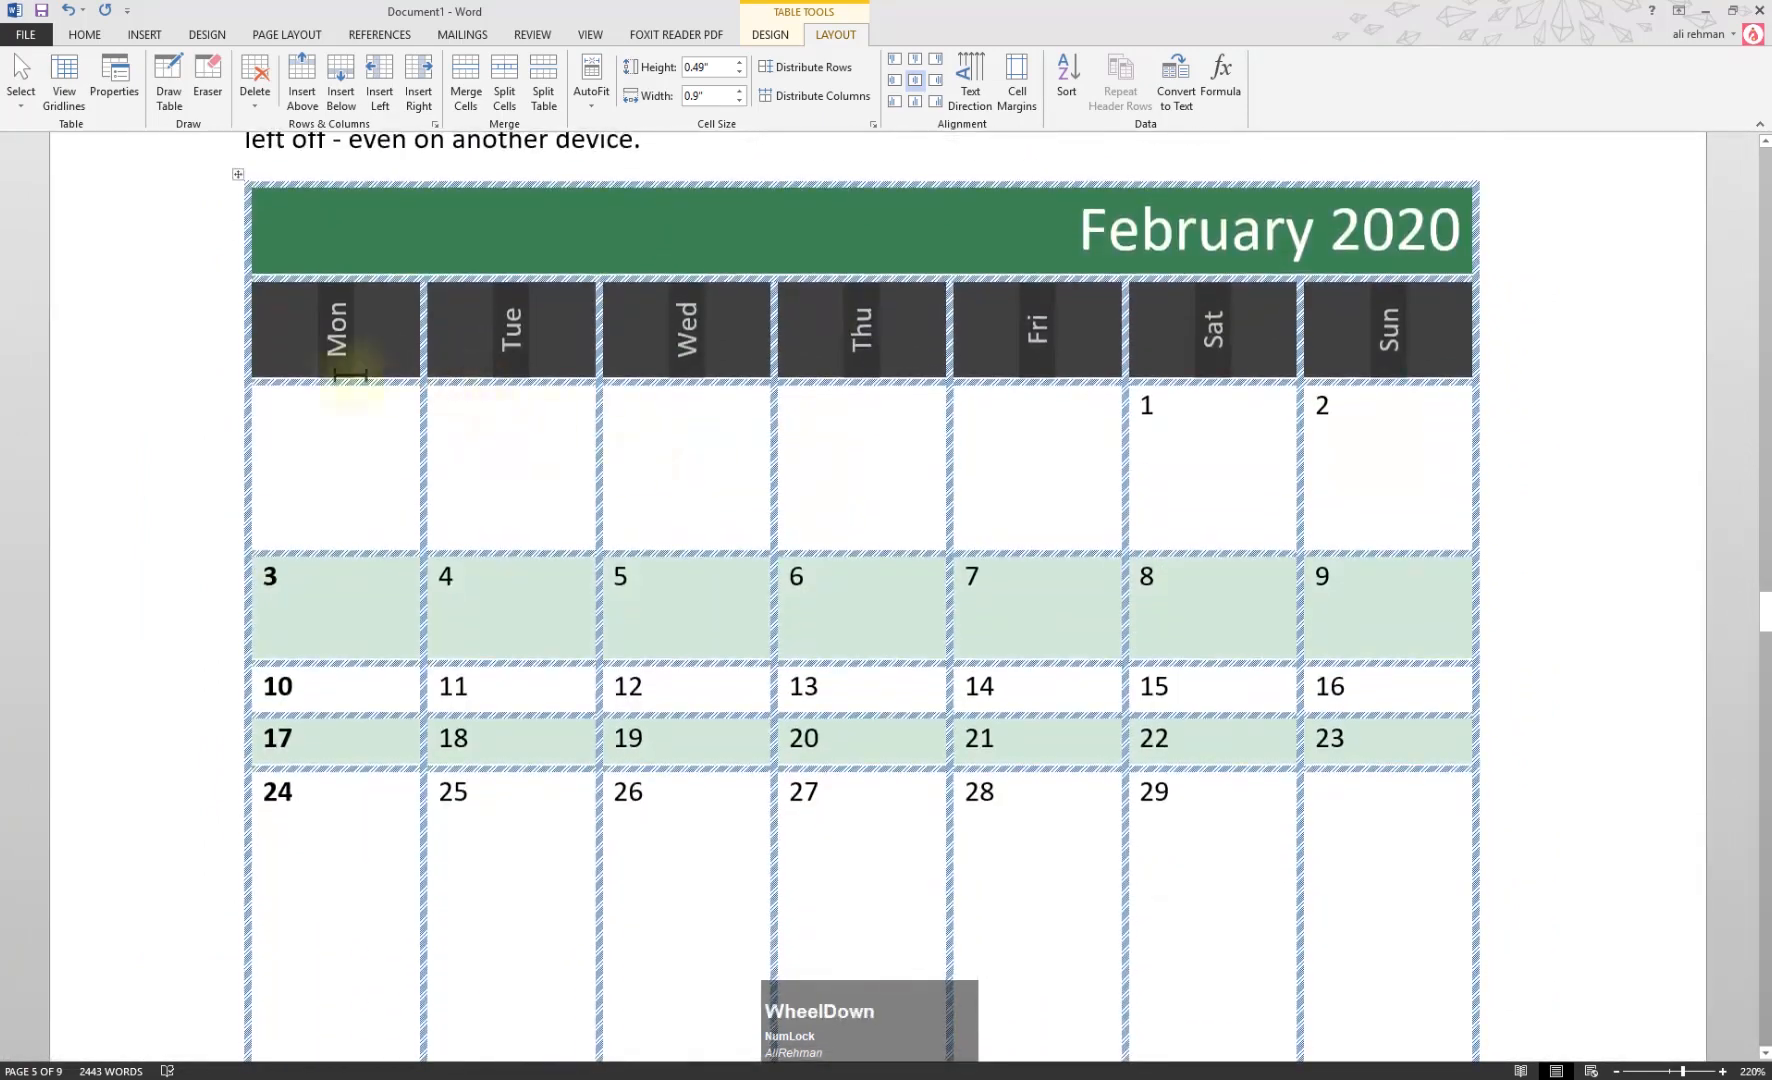
scroll(577, 467, "down", 3)
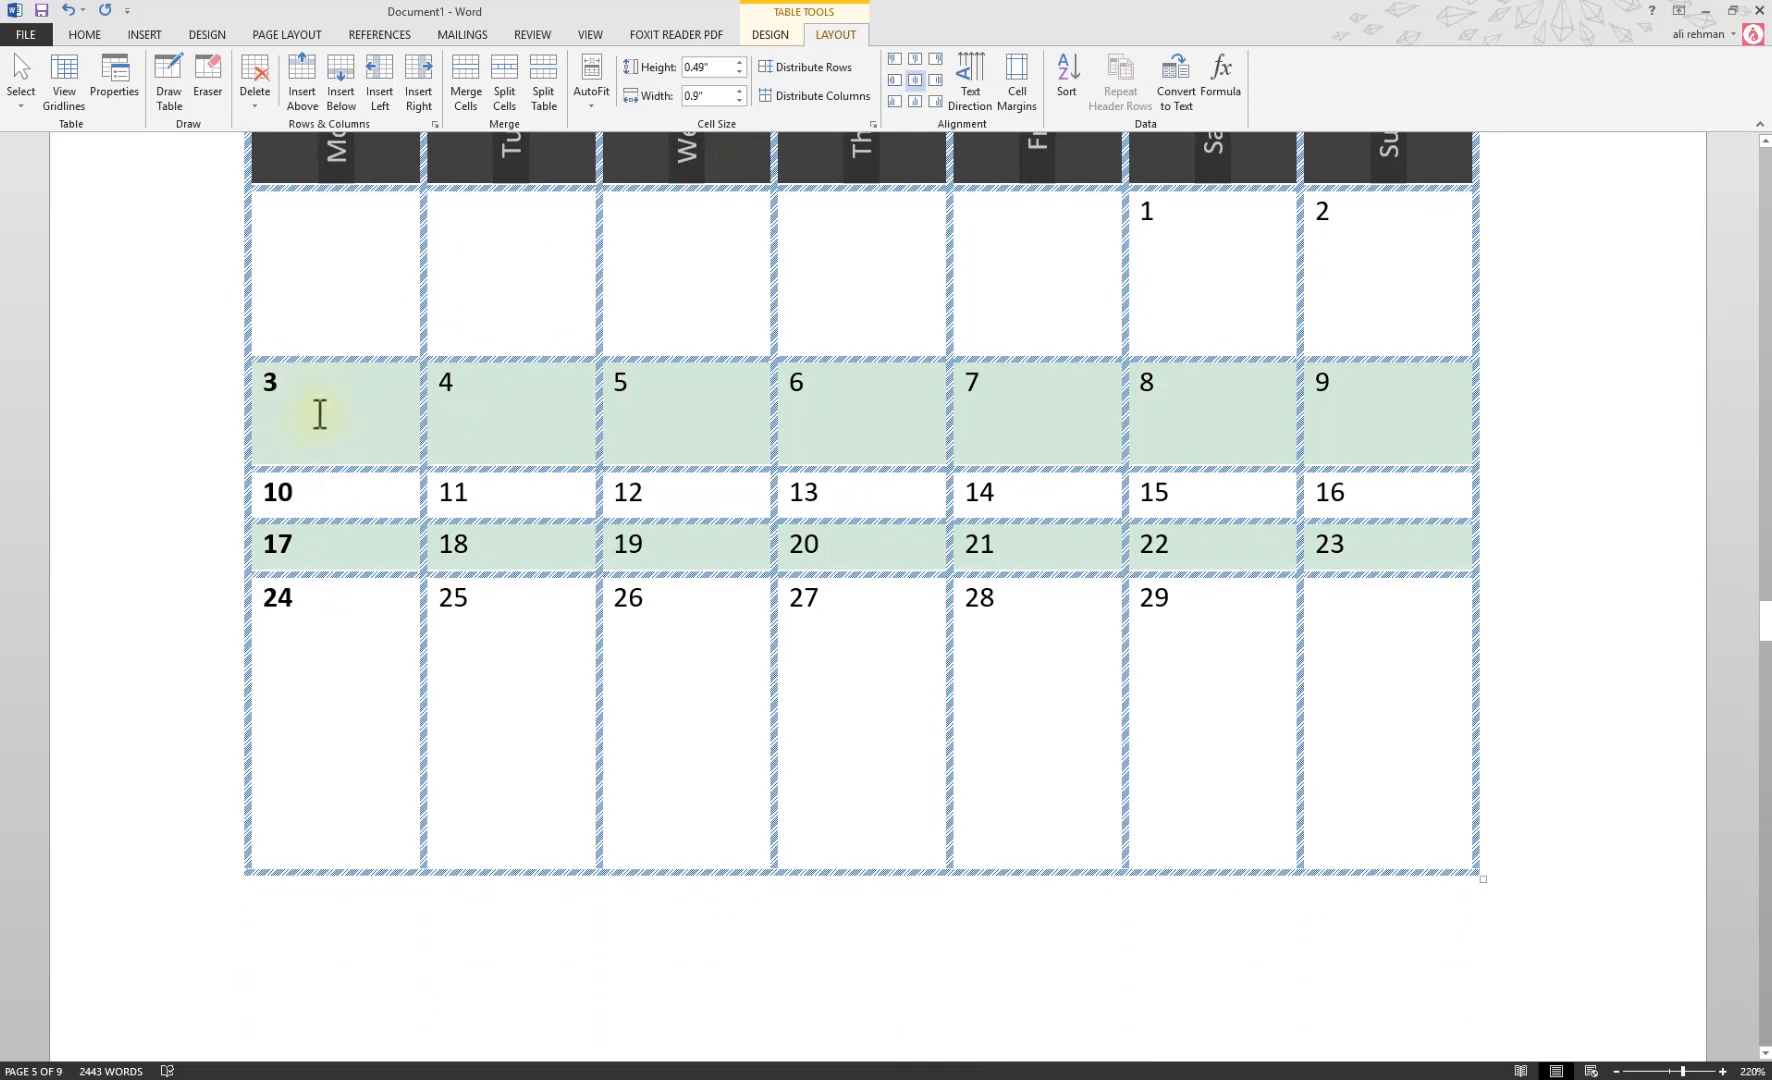
Distribute the height of the calendar's five week rows equally
mouse_move(347, 262)
left_mouse_down()
mouse_move(973, 494)
mouse_move(1270, 661)
mouse_move(1340, 740)
left_mouse_up()
left_click(768, 458)
left_click_drag(330, 277, 1160, 610)
left_click_drag(386, 288, 1345, 662)
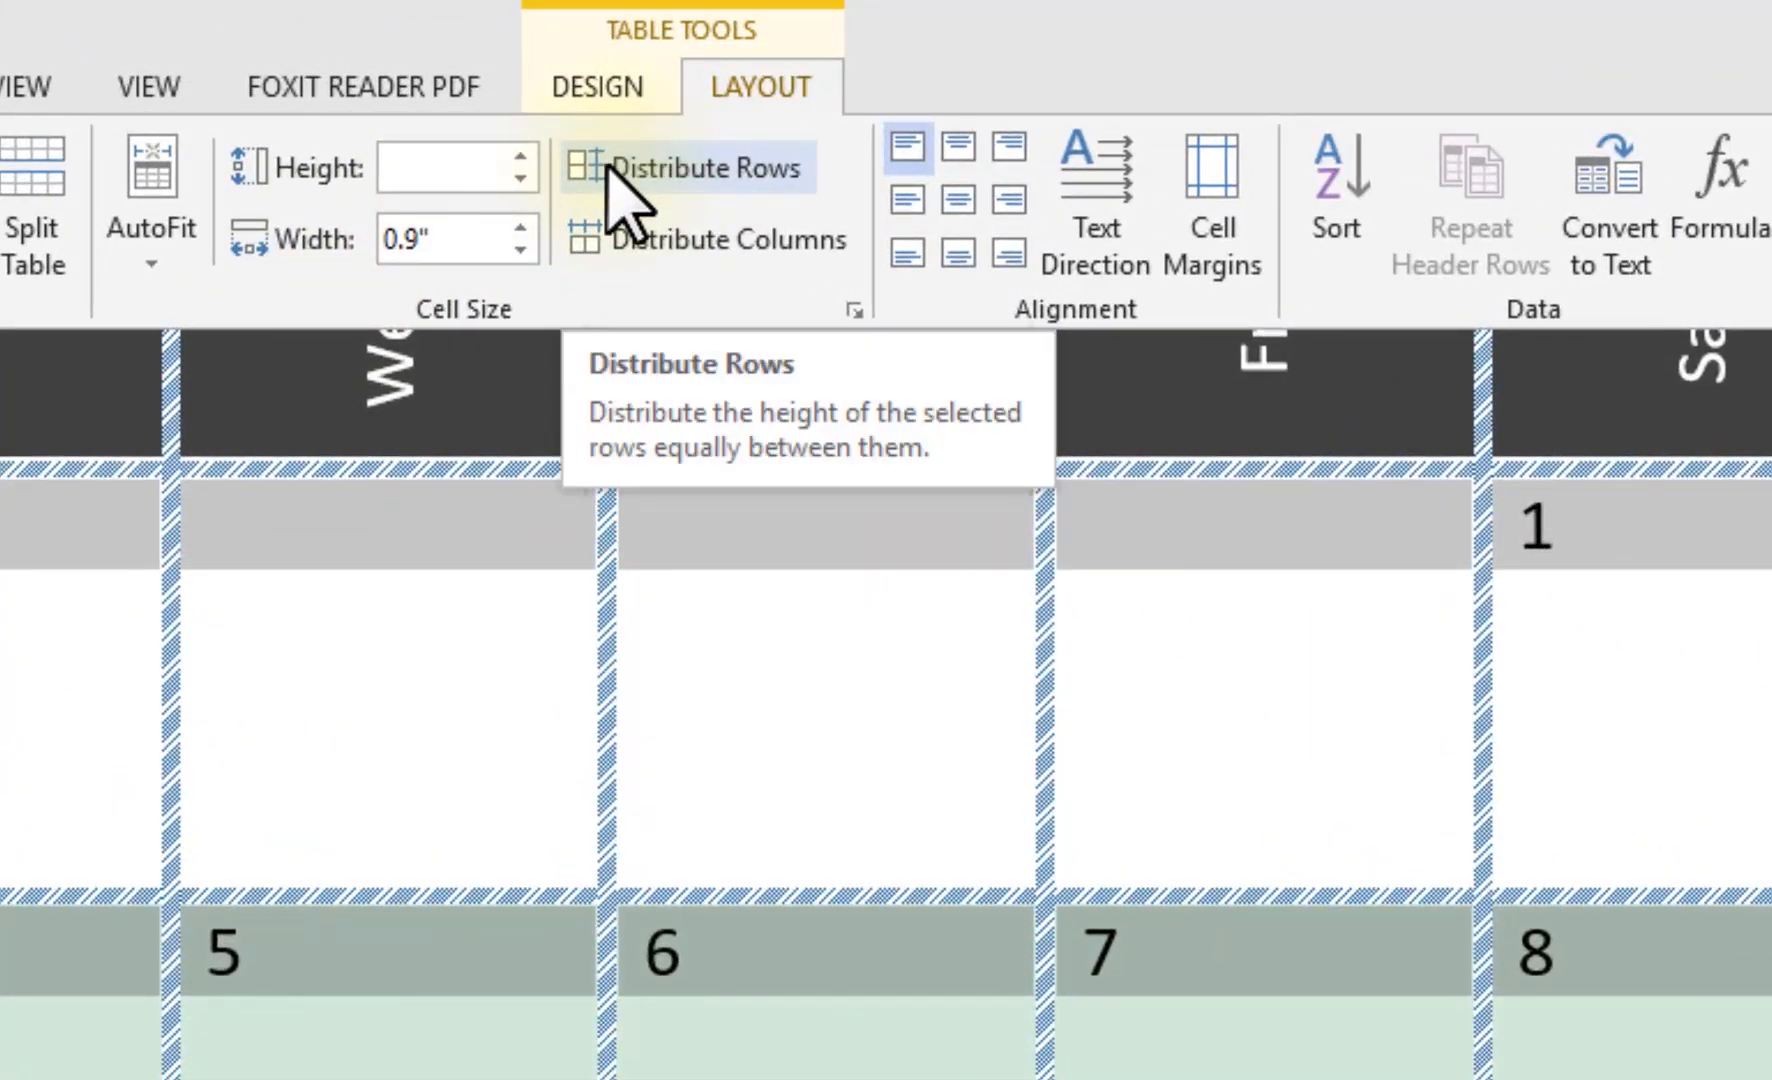
left_click(607, 168)
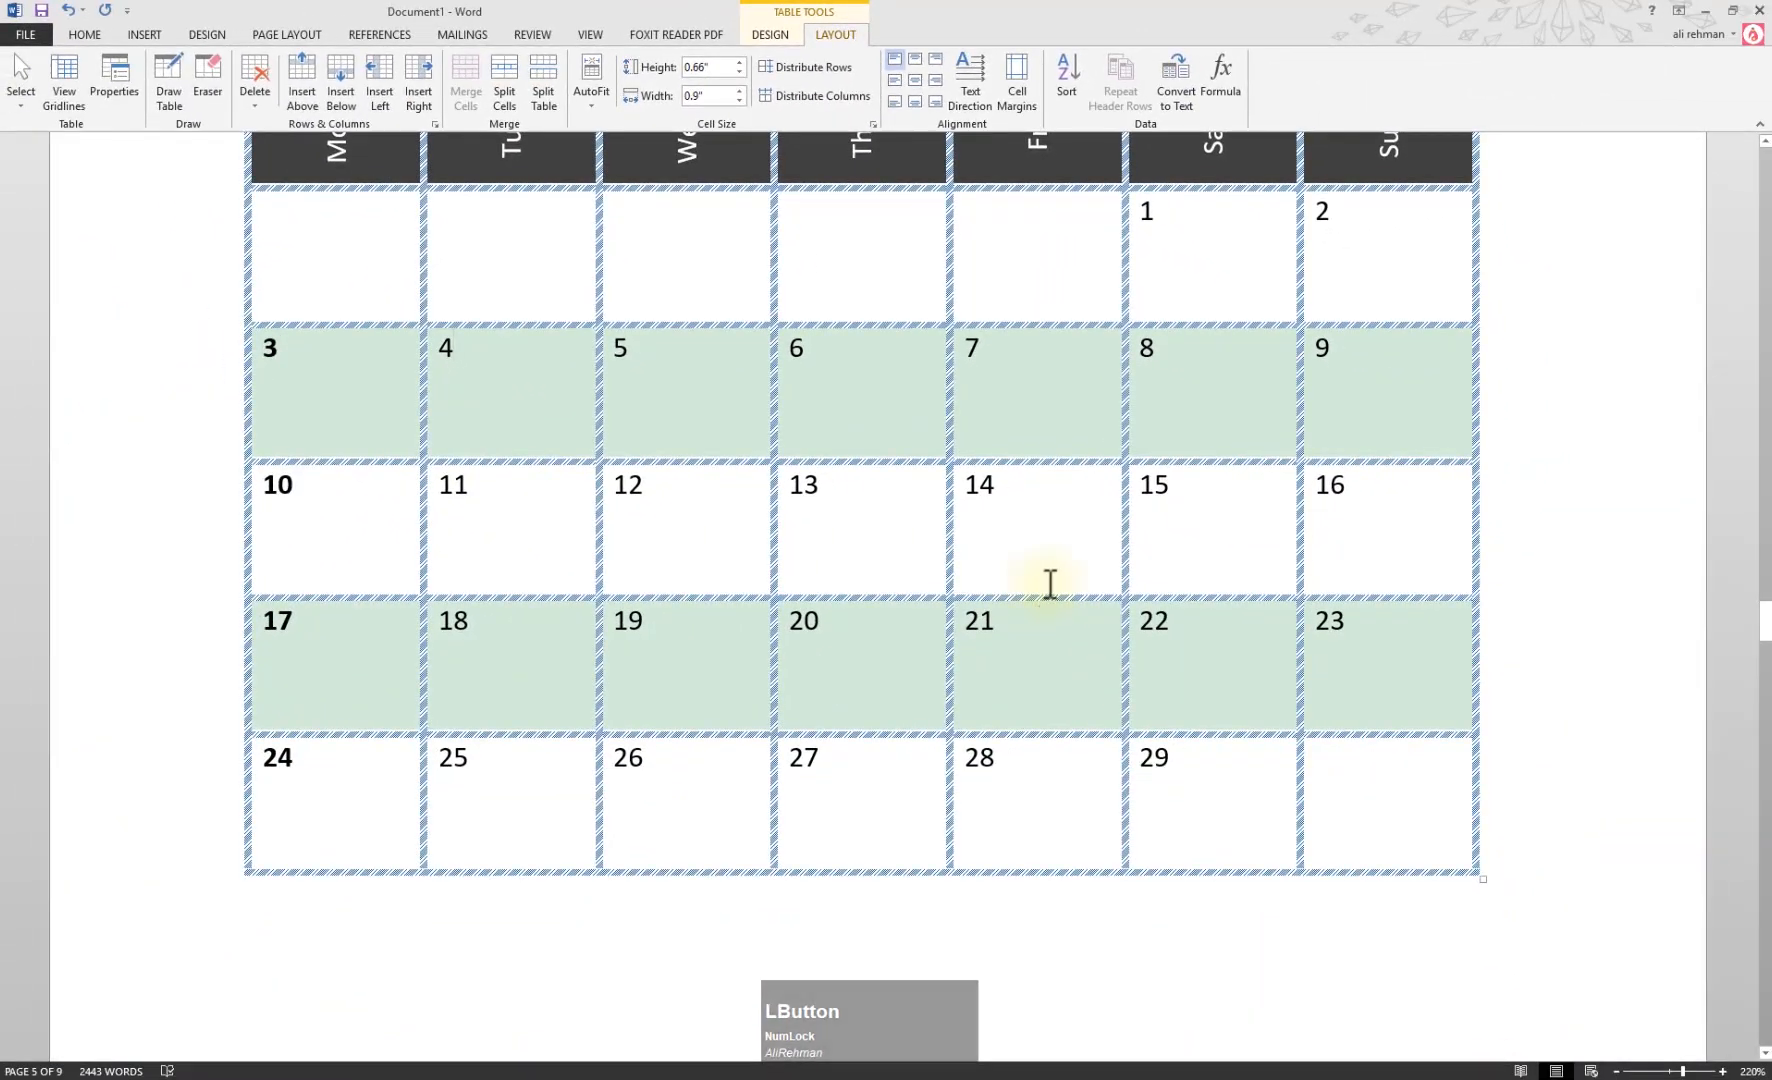
scroll(976, 528, "up", 3)
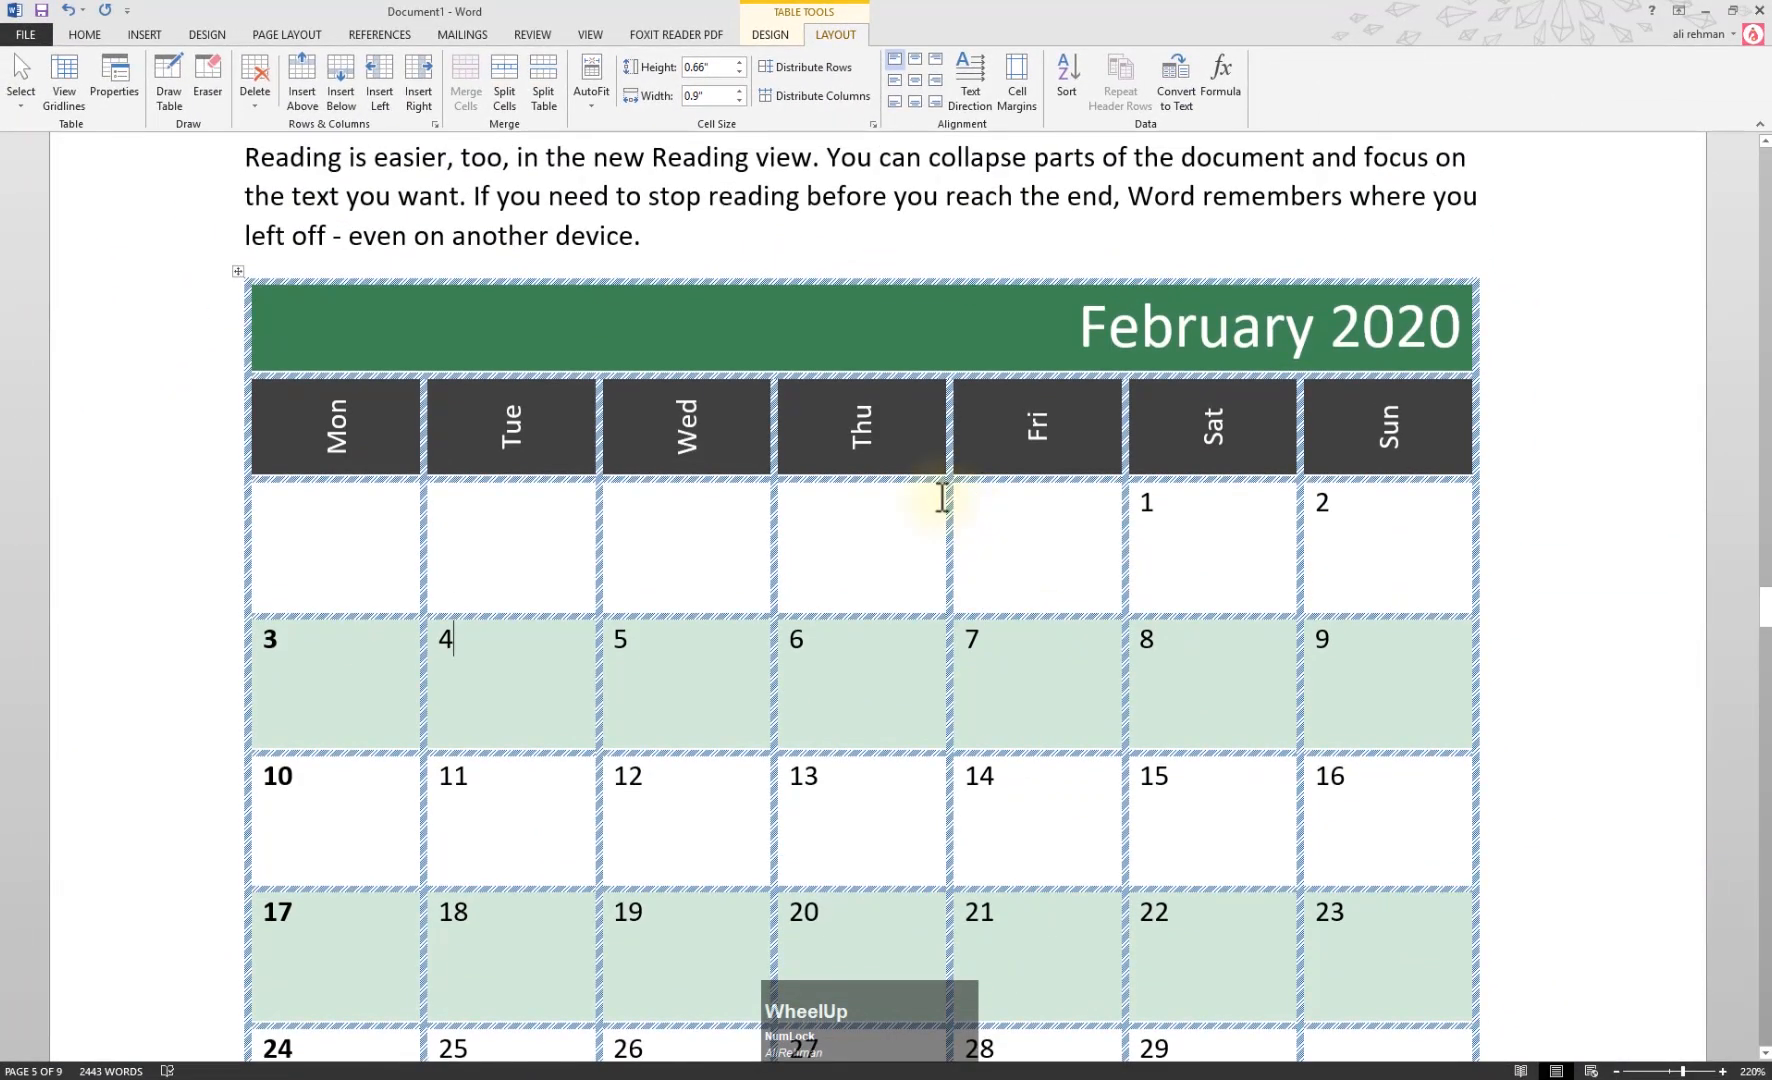
Narrow the Thu and Wed columns by moving the Thu–Fri border and the Tue–Wed border inward
left_click_drag(950, 497, 842, 495)
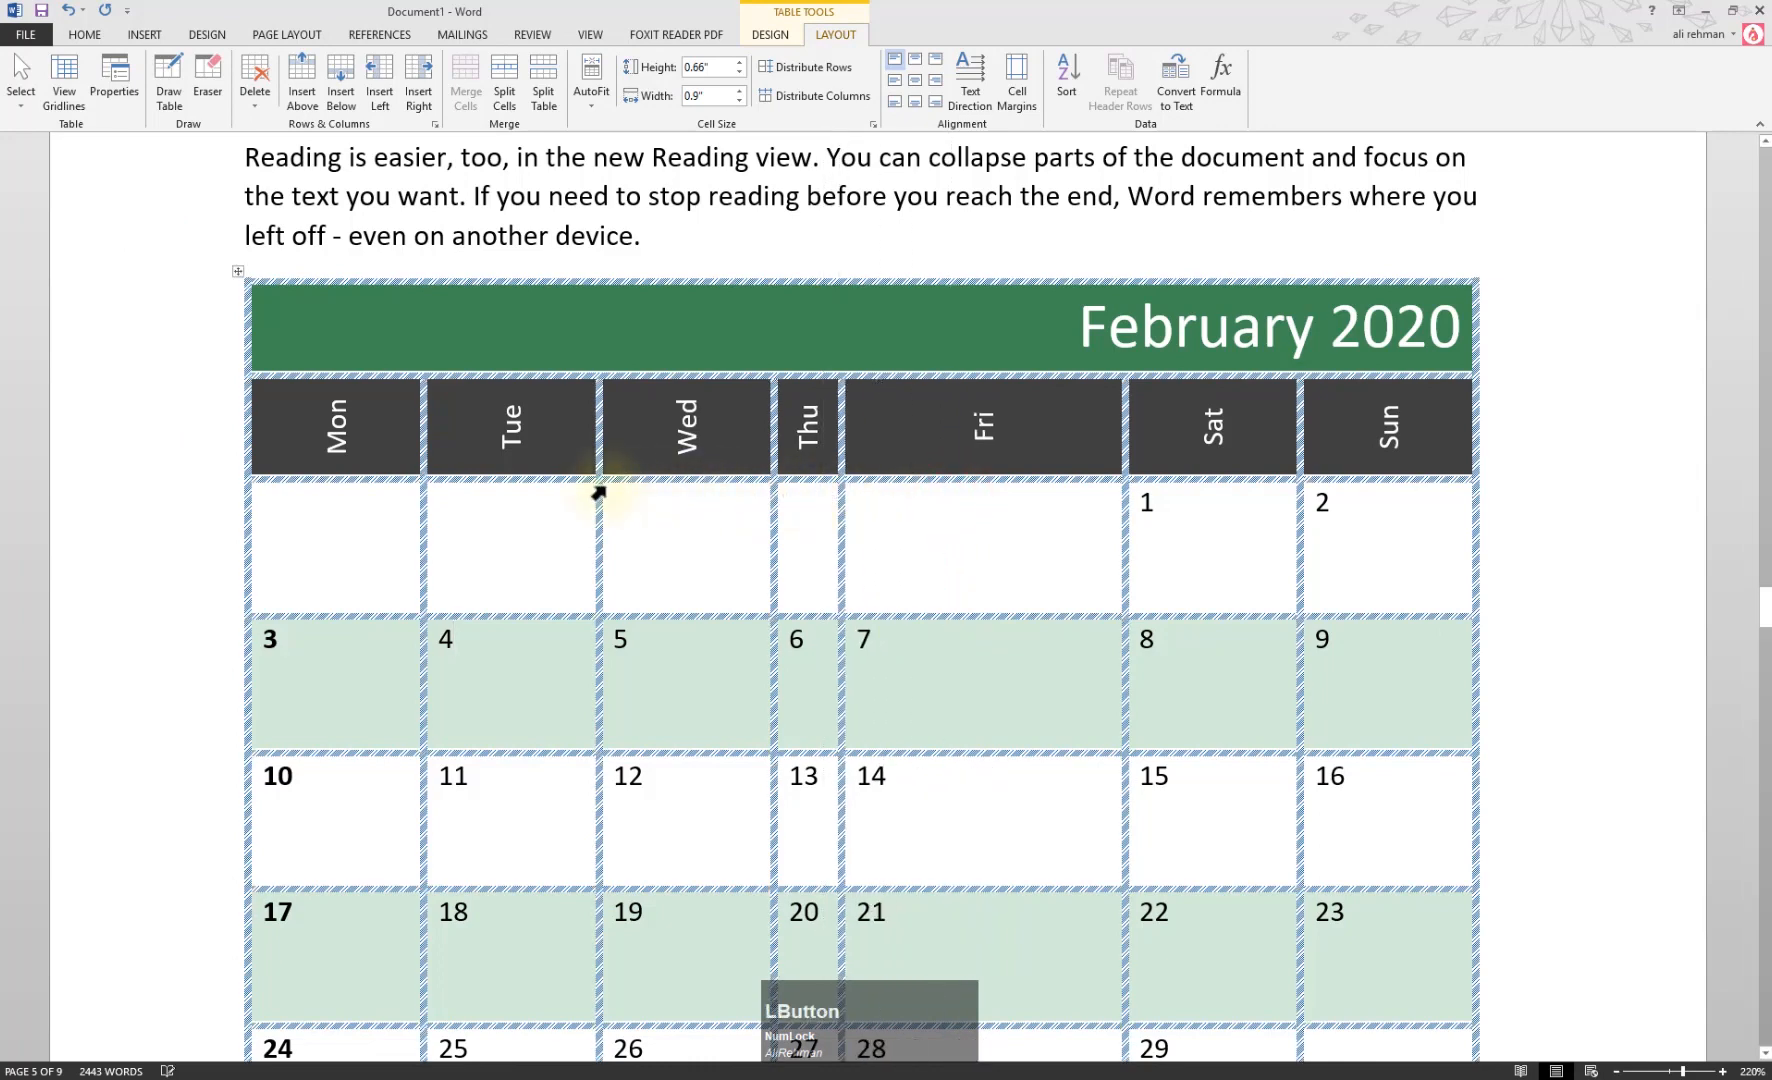
left_click_drag(598, 489, 707, 494)
Distribute the widths of all seven calendar columns equally across the weekday and date rows
left_click_drag(352, 443, 1357, 958)
left_click_drag(1357, 958, 1387, 1014)
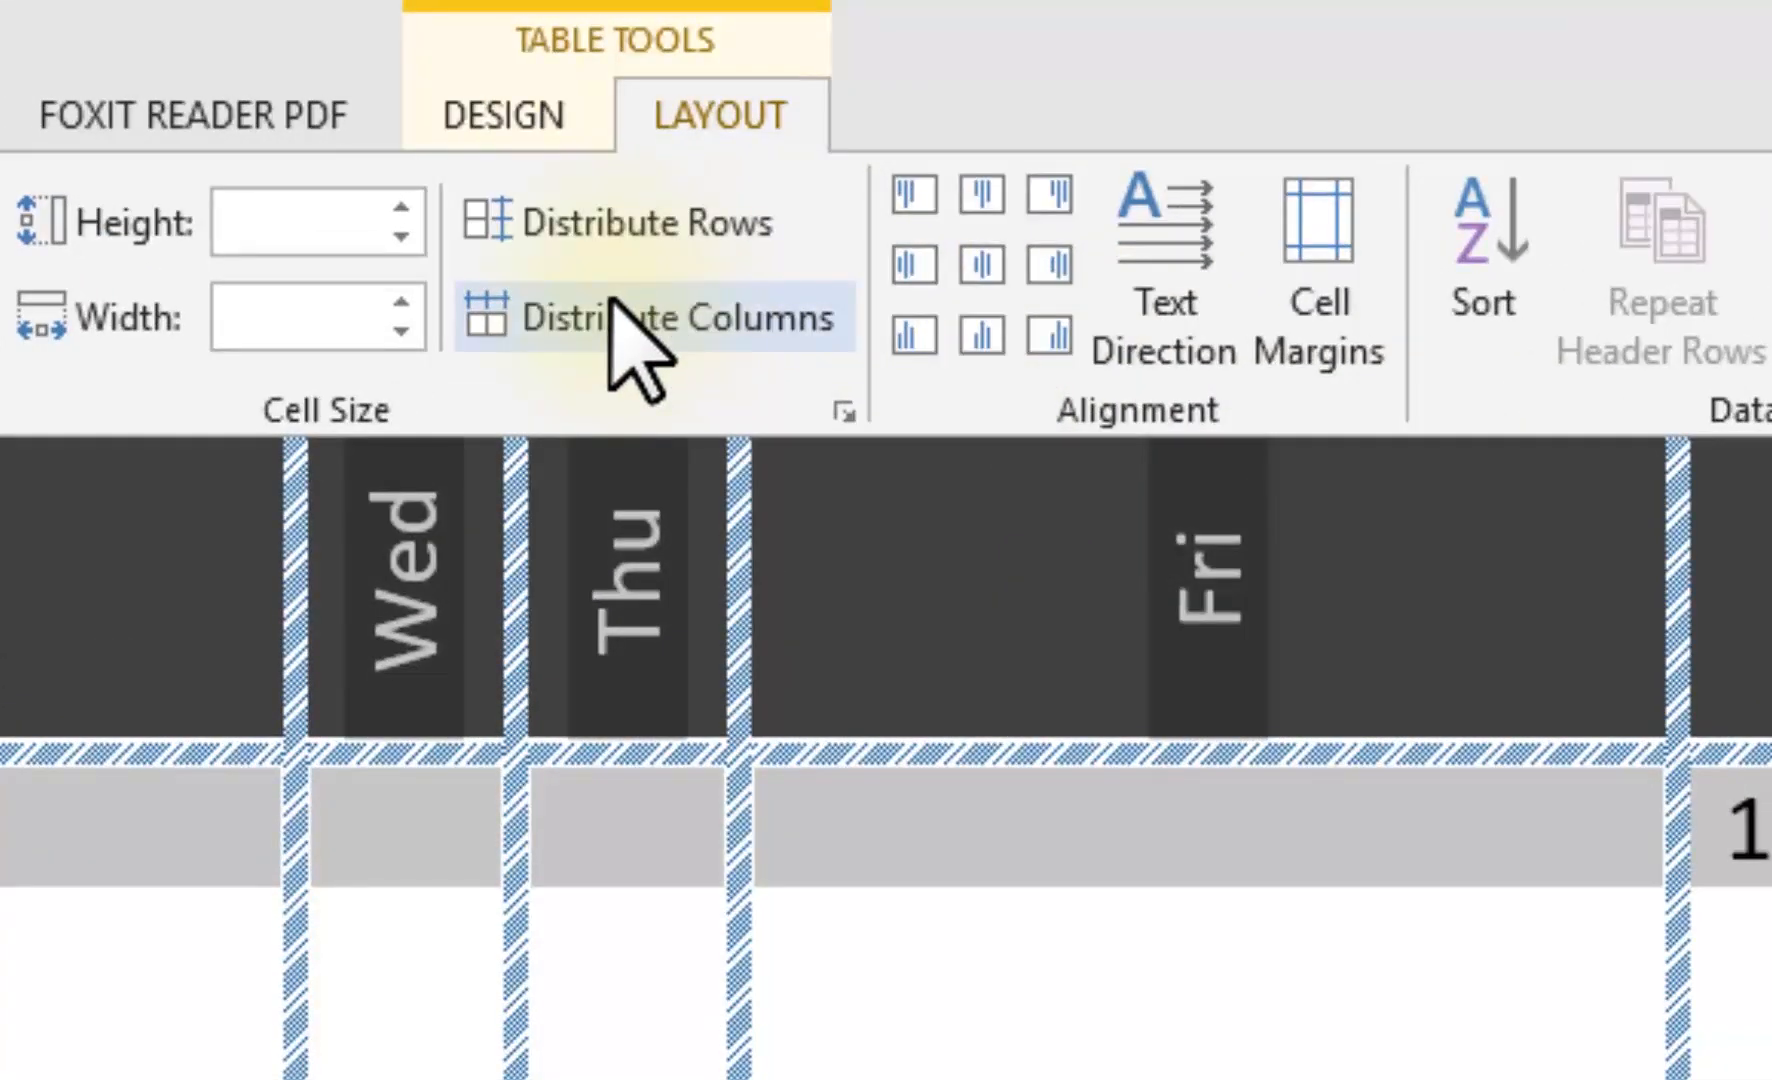
left_click(610, 305)
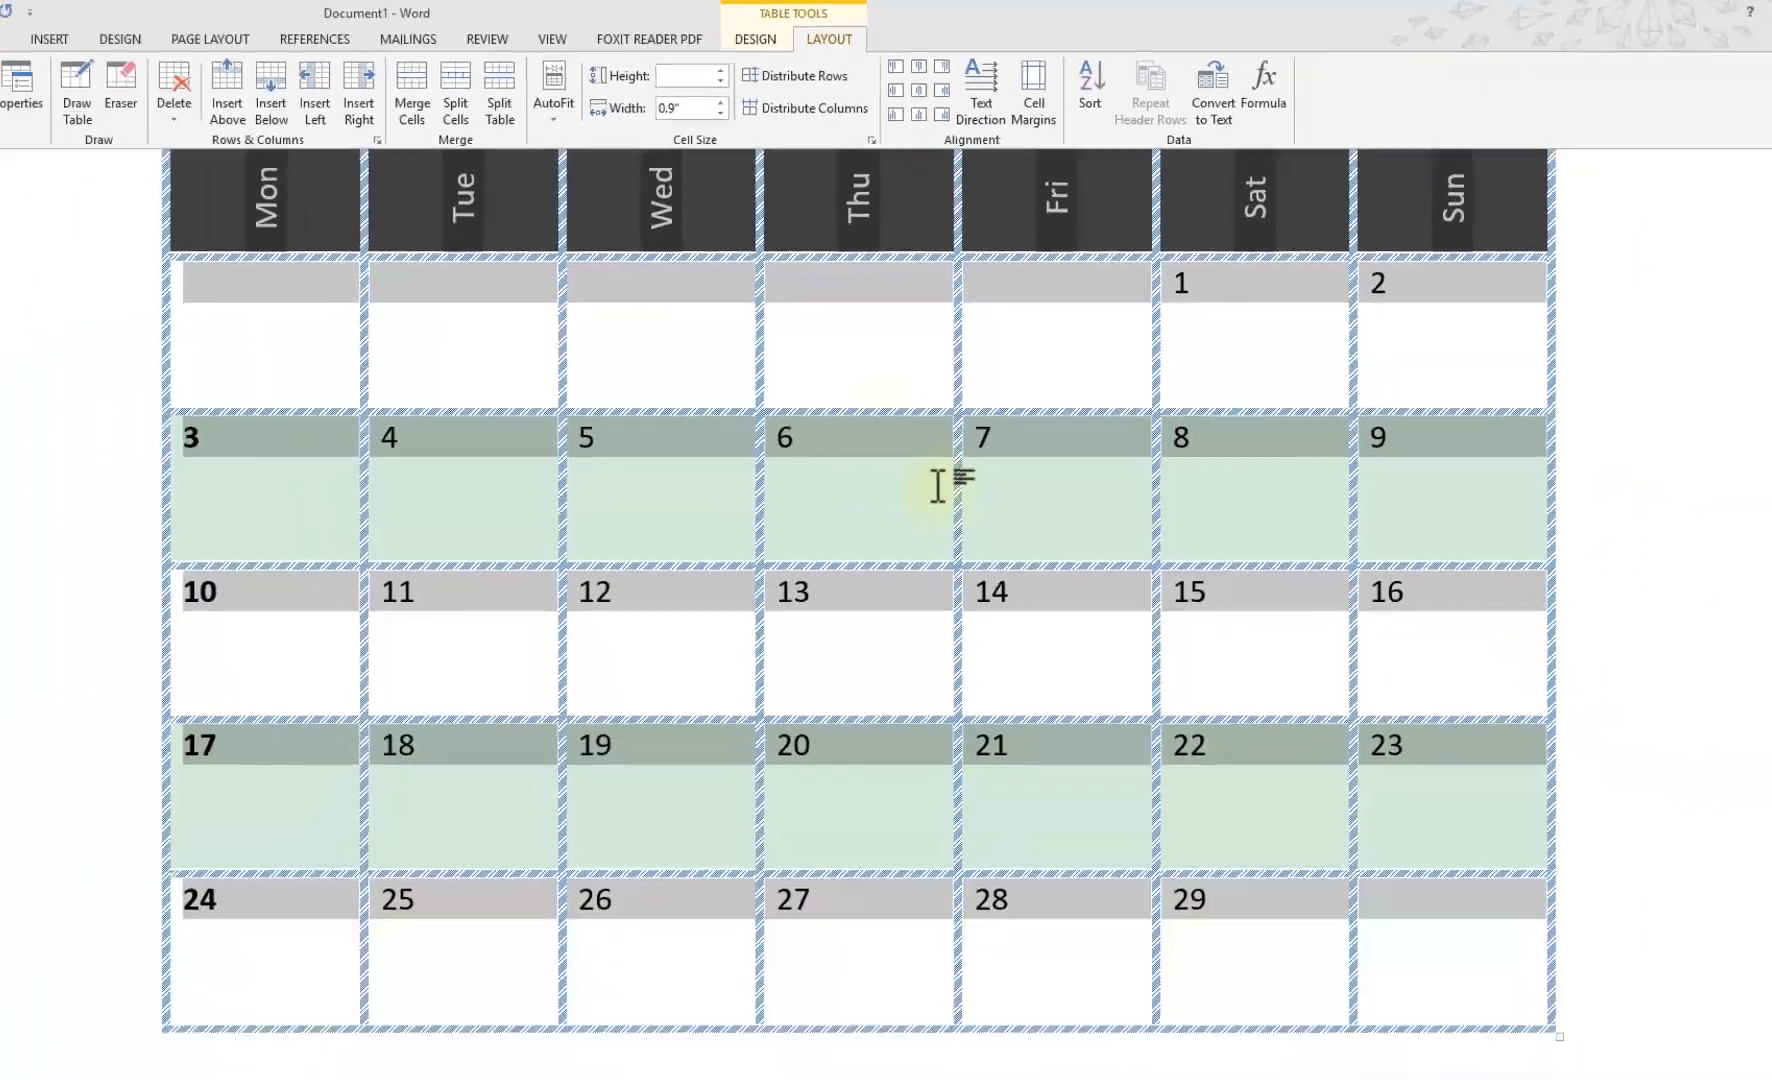
scroll(877, 523, "up", 3)
left_click(850, 630)
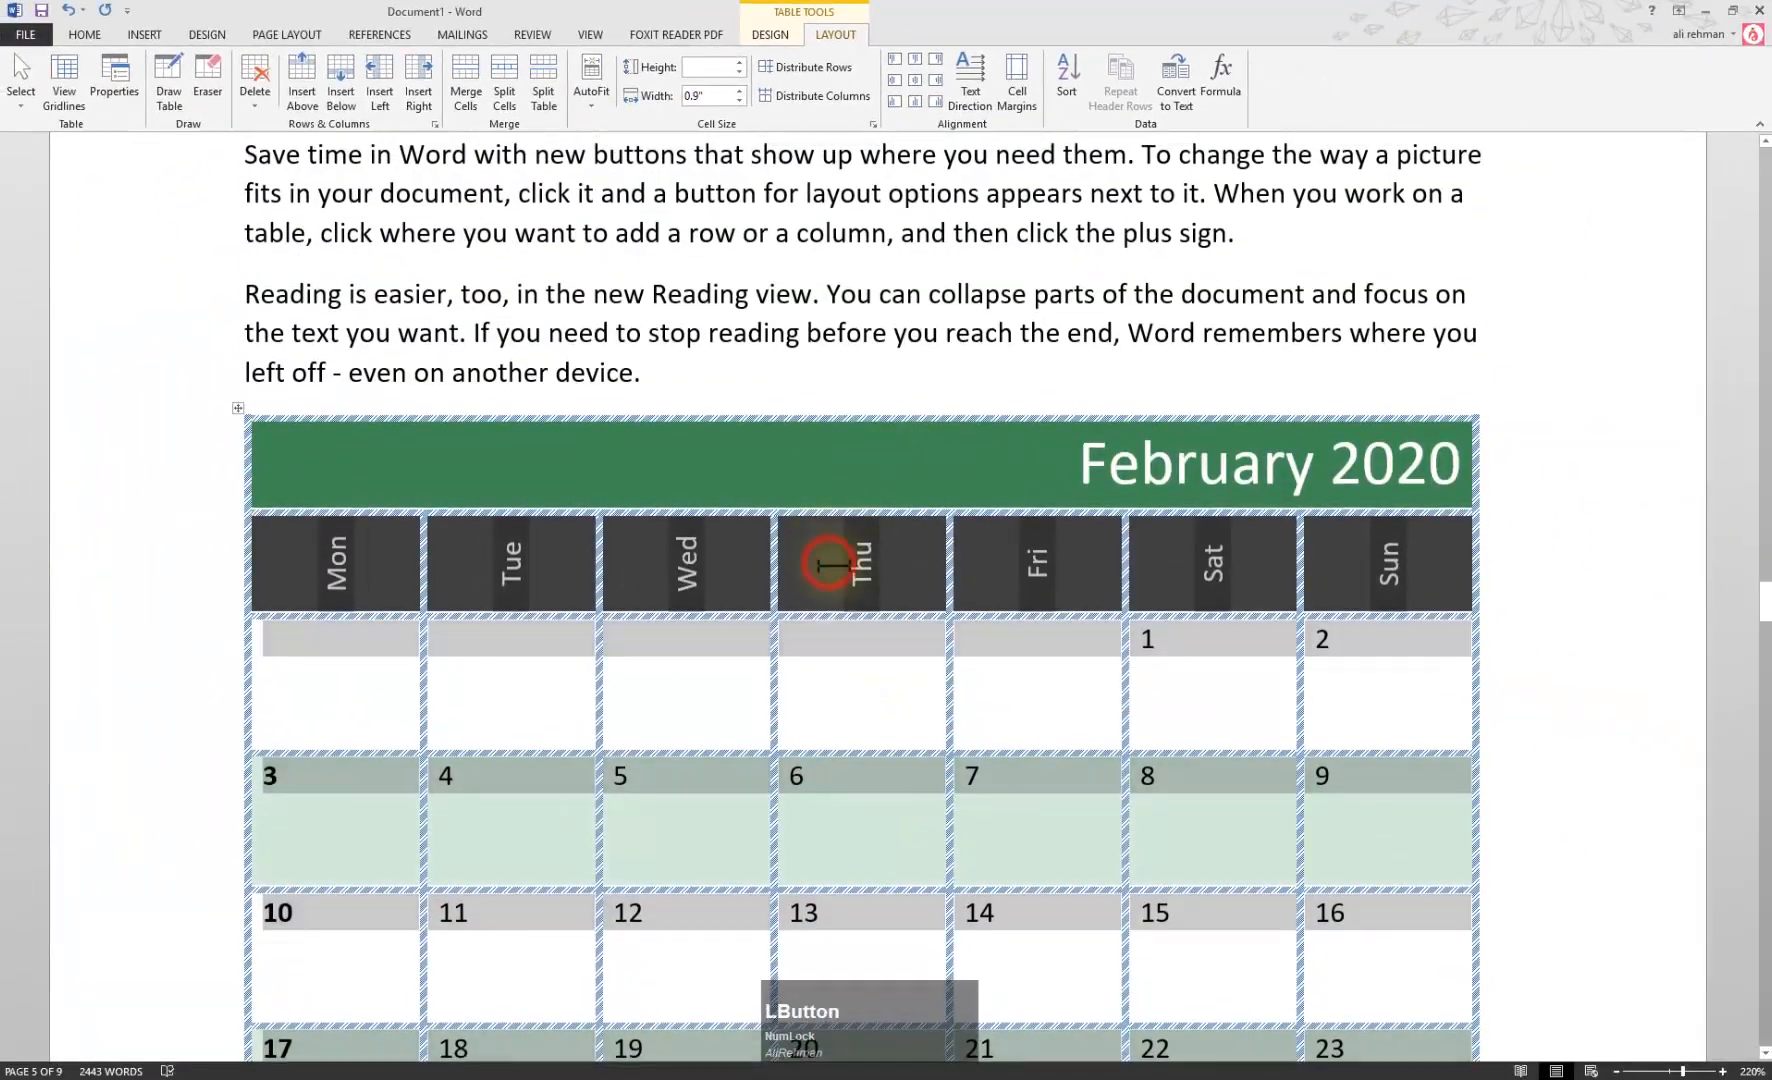
scroll(941, 674, "down", 5)
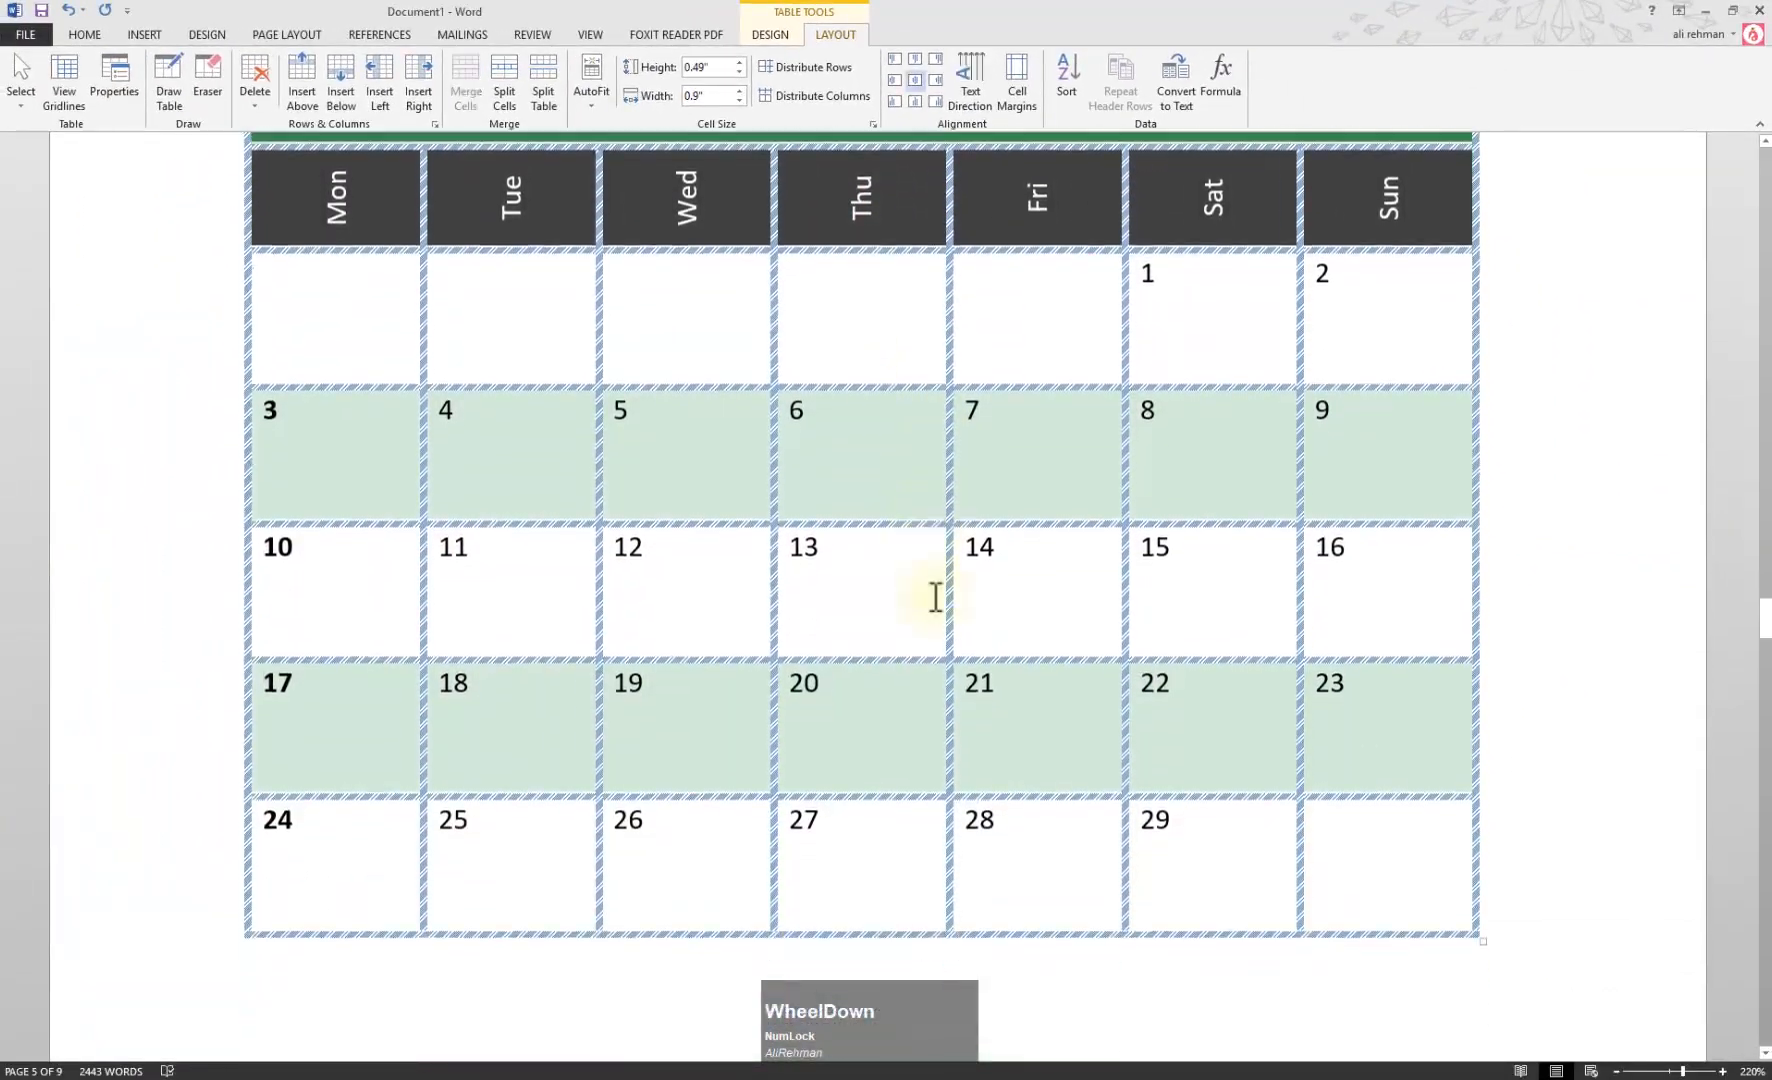
scroll(935, 597, "down", 3)
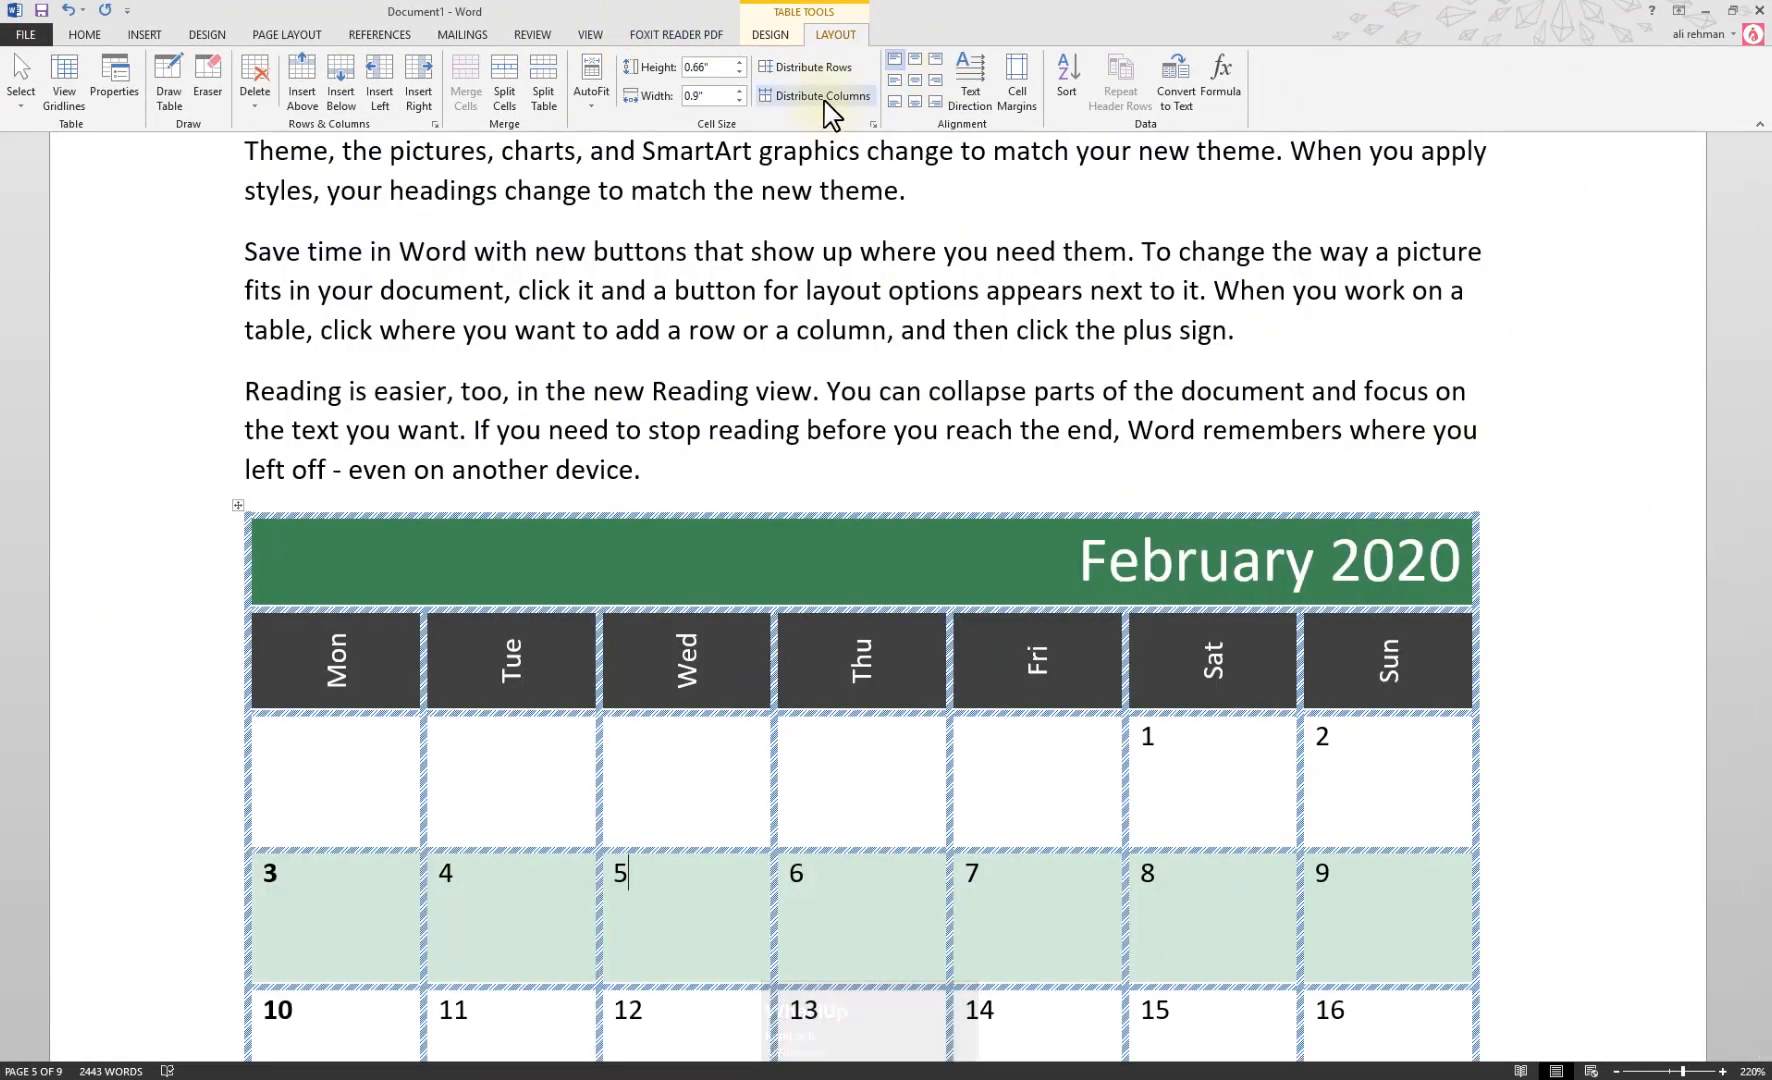
Examine the Names and Marks table below the calendar, checking the order of the names and the mark paired with each
scroll(988, 270, "down", 12)
left_click(961, 384)
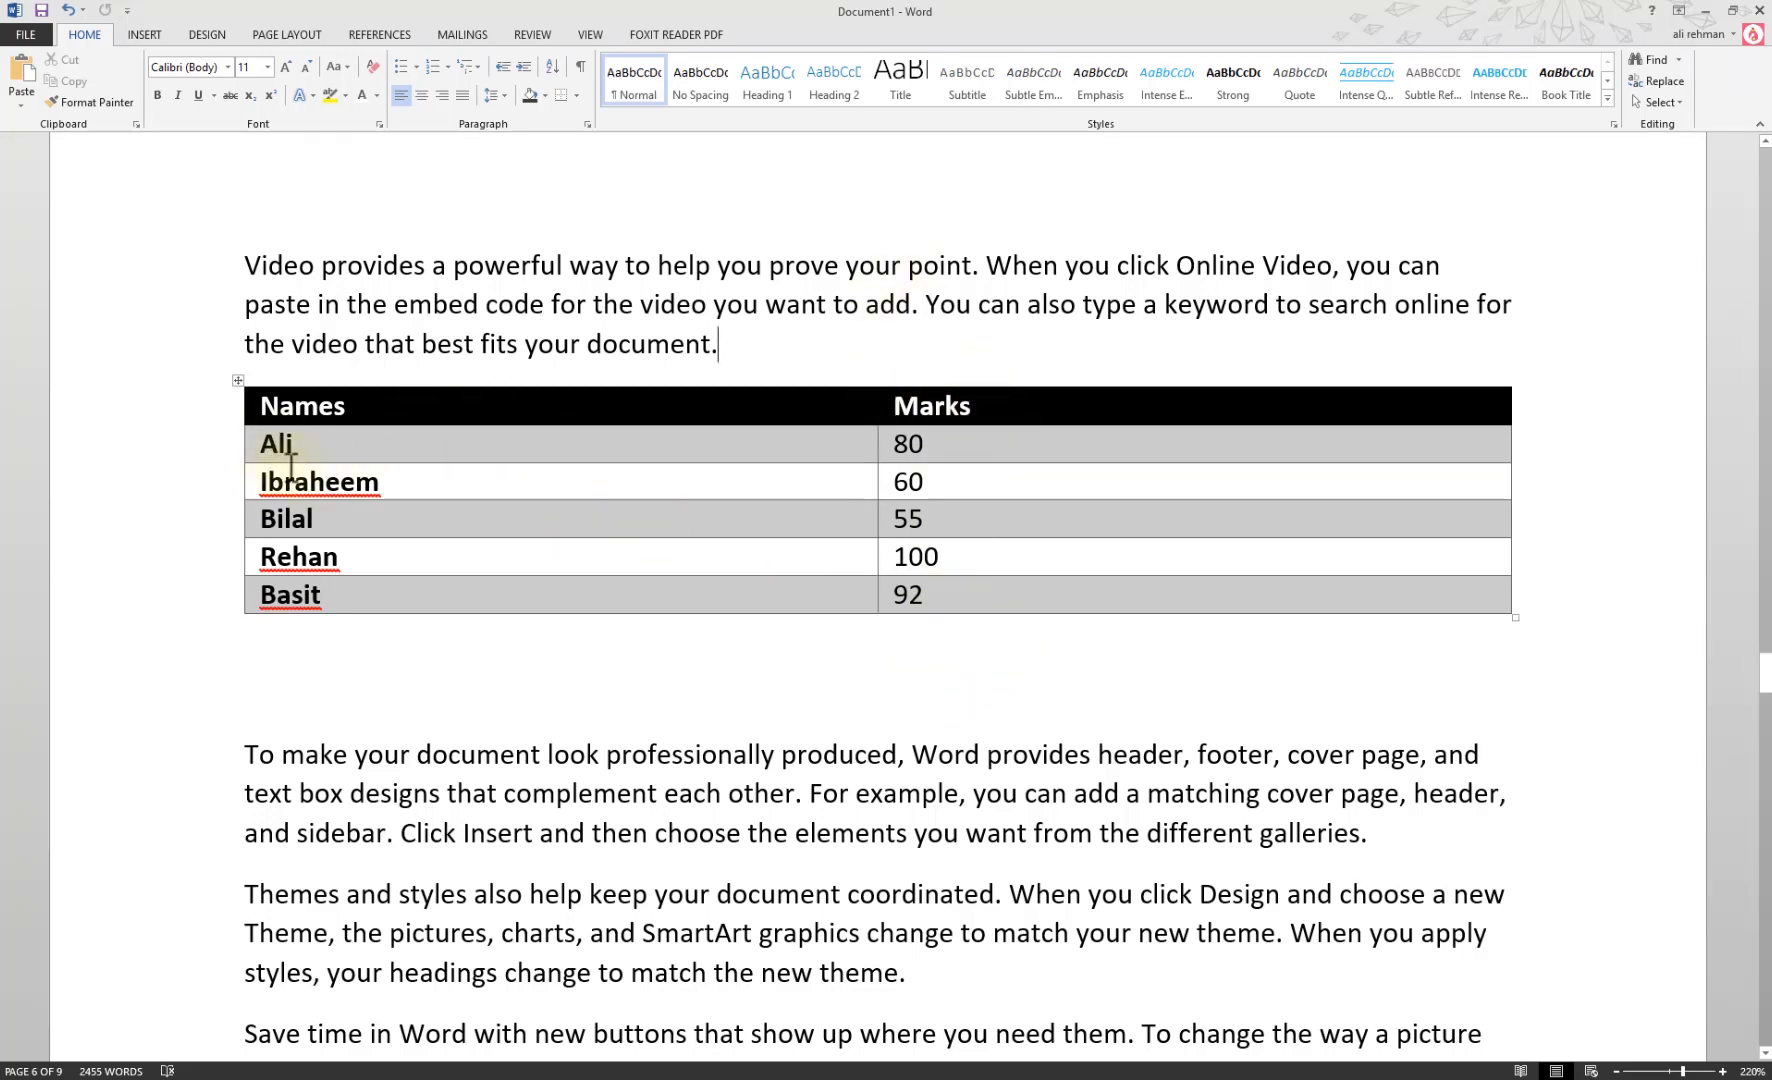
left_click_drag(253, 452, 376, 601)
left_click(376, 601)
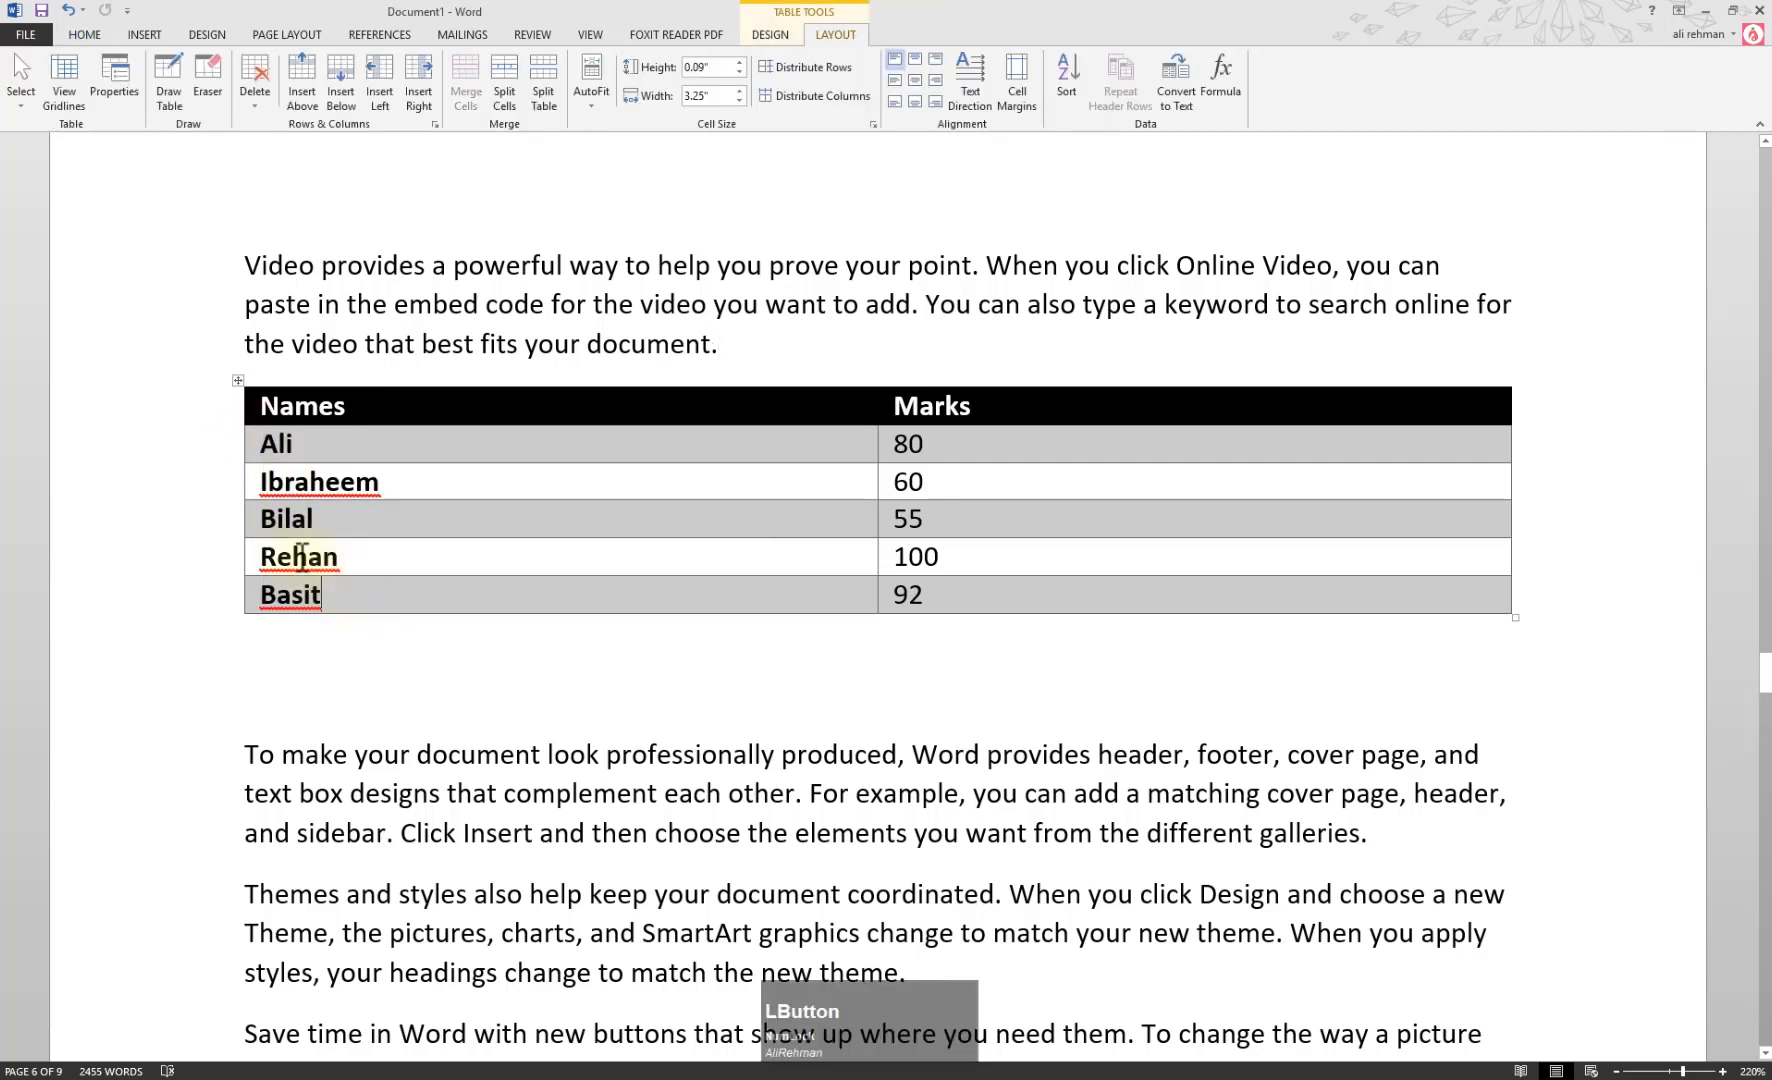
double_click(270, 442)
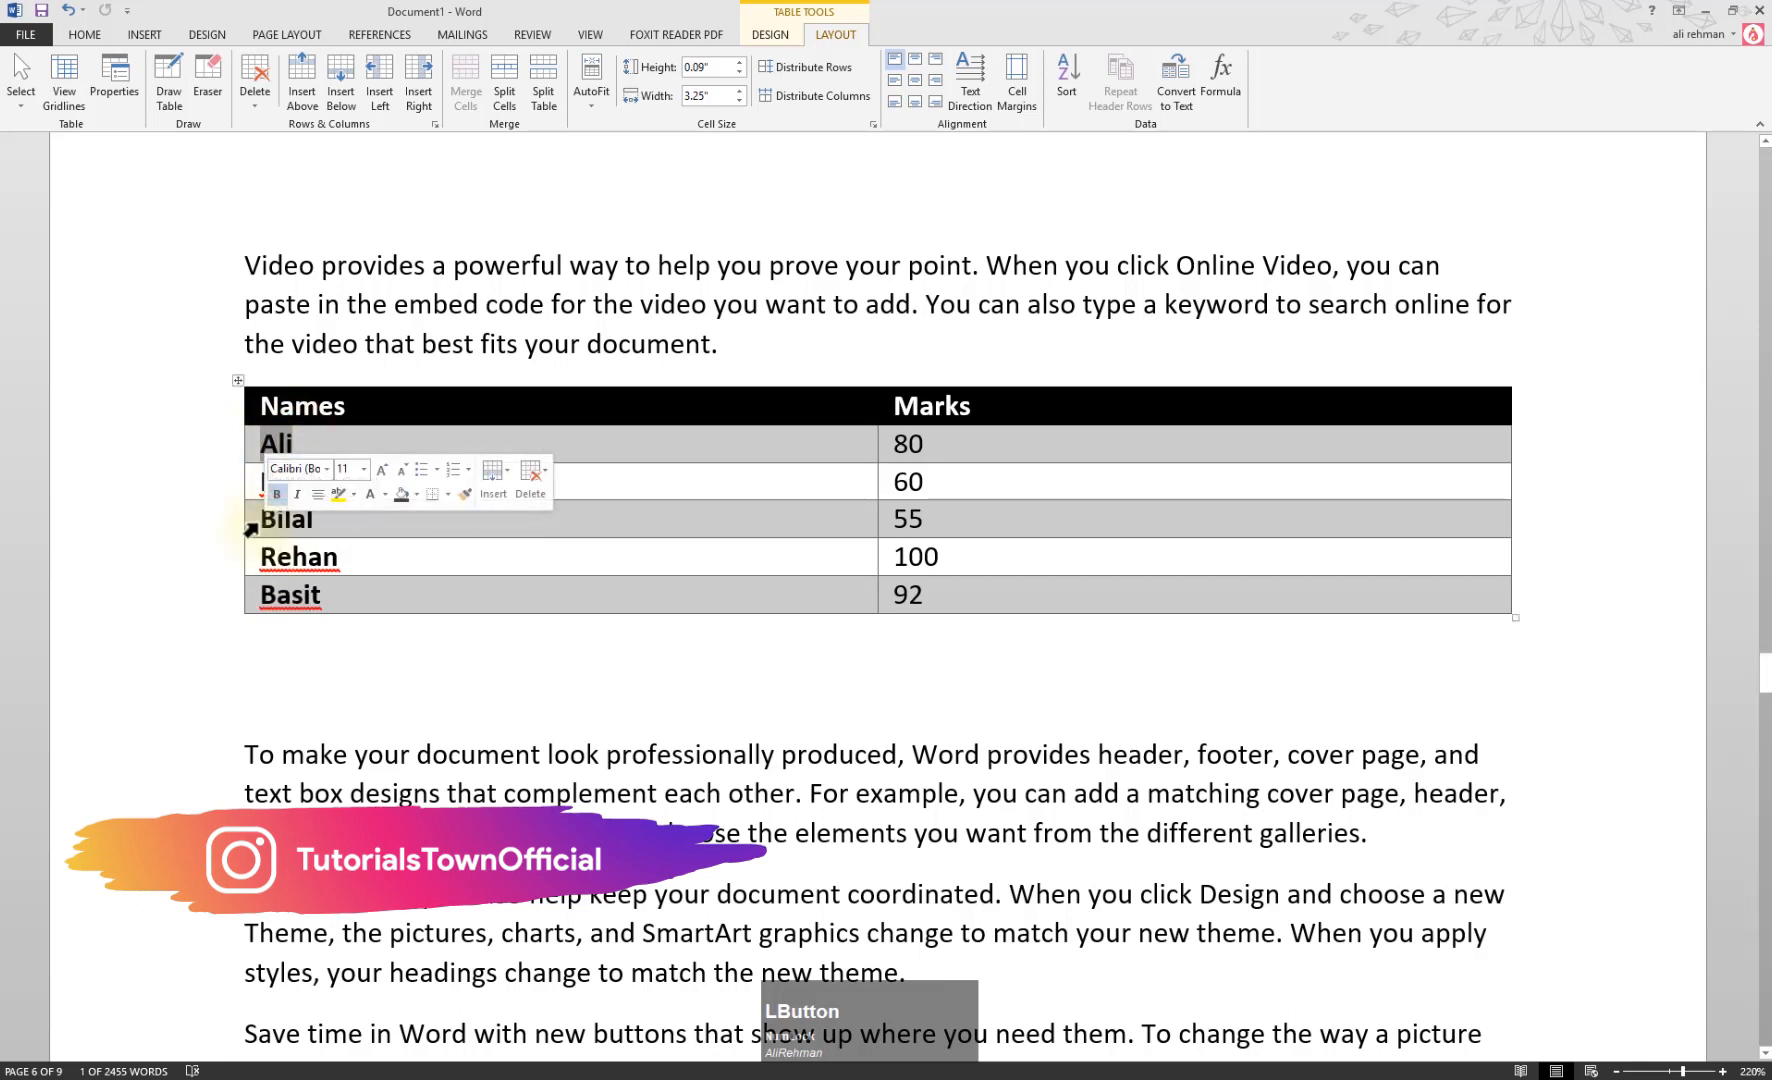
left_click(276, 596)
left_click(252, 487)
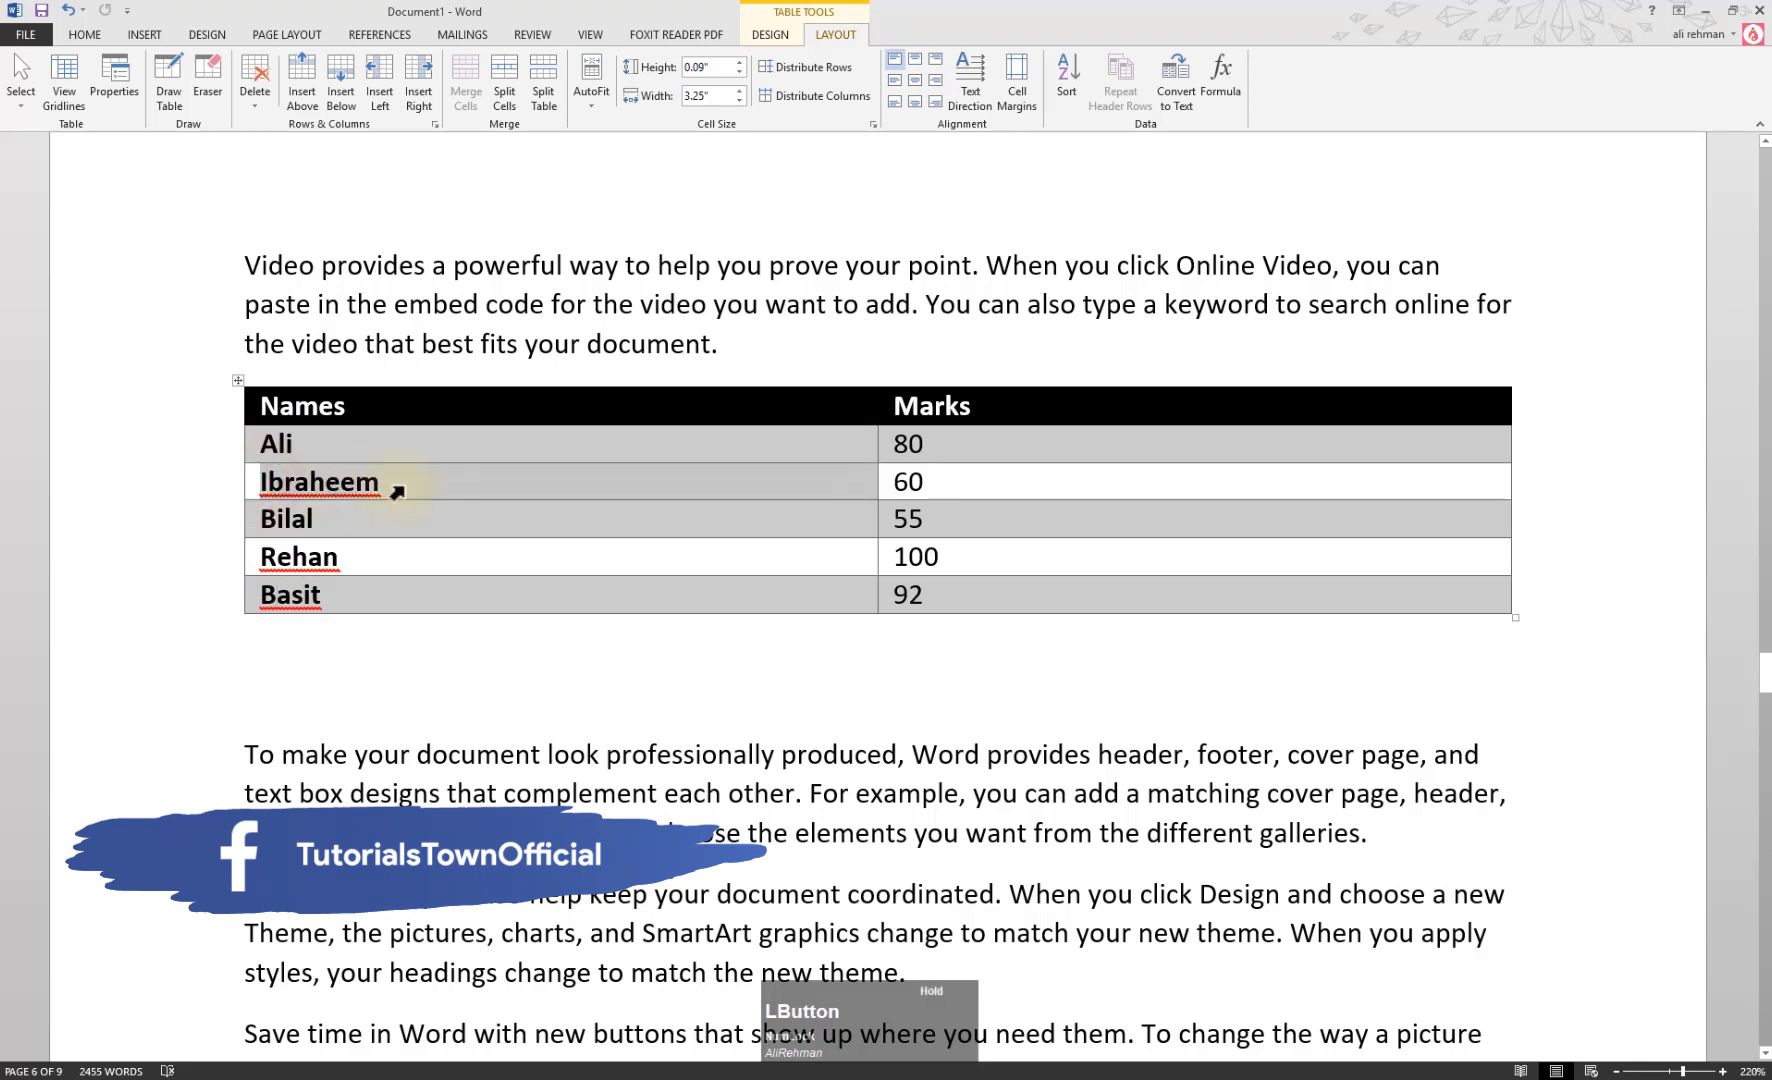
left_click(318, 557)
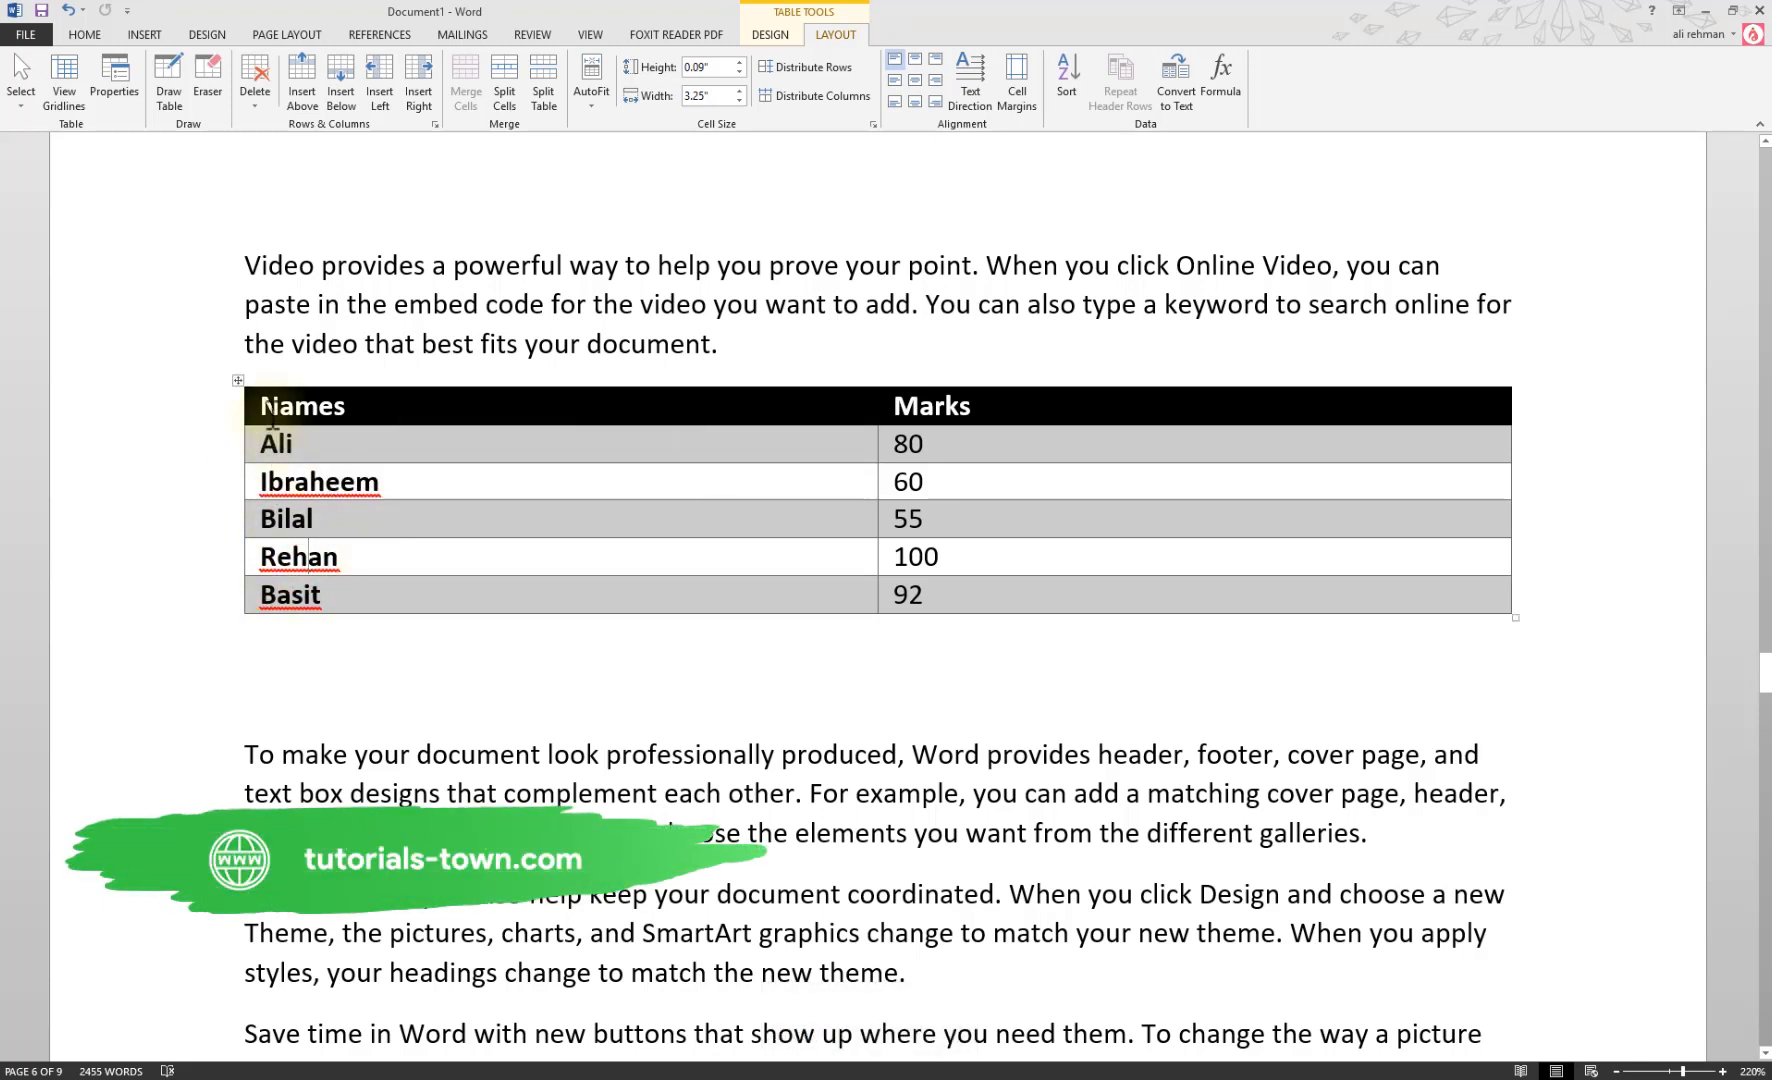
left_click_drag(510, 447, 949, 459)
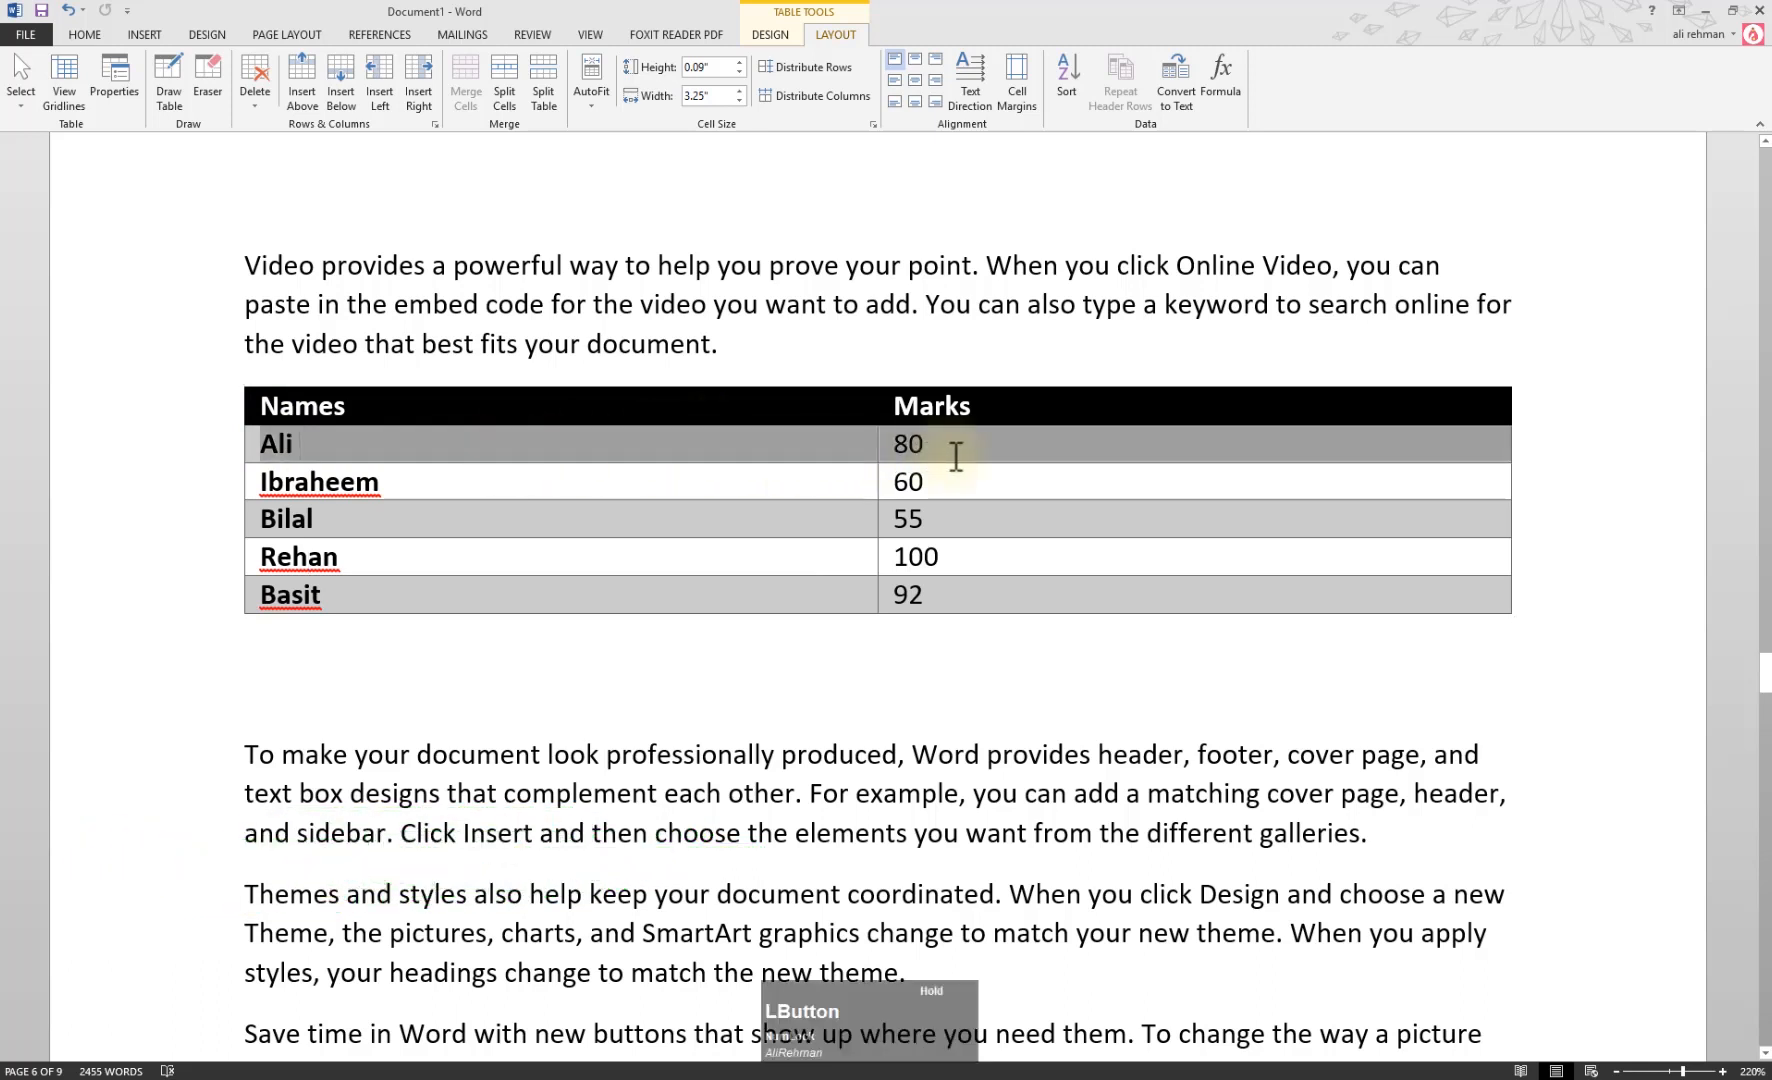
left_click_drag(532, 493, 953, 495)
left_click(630, 566)
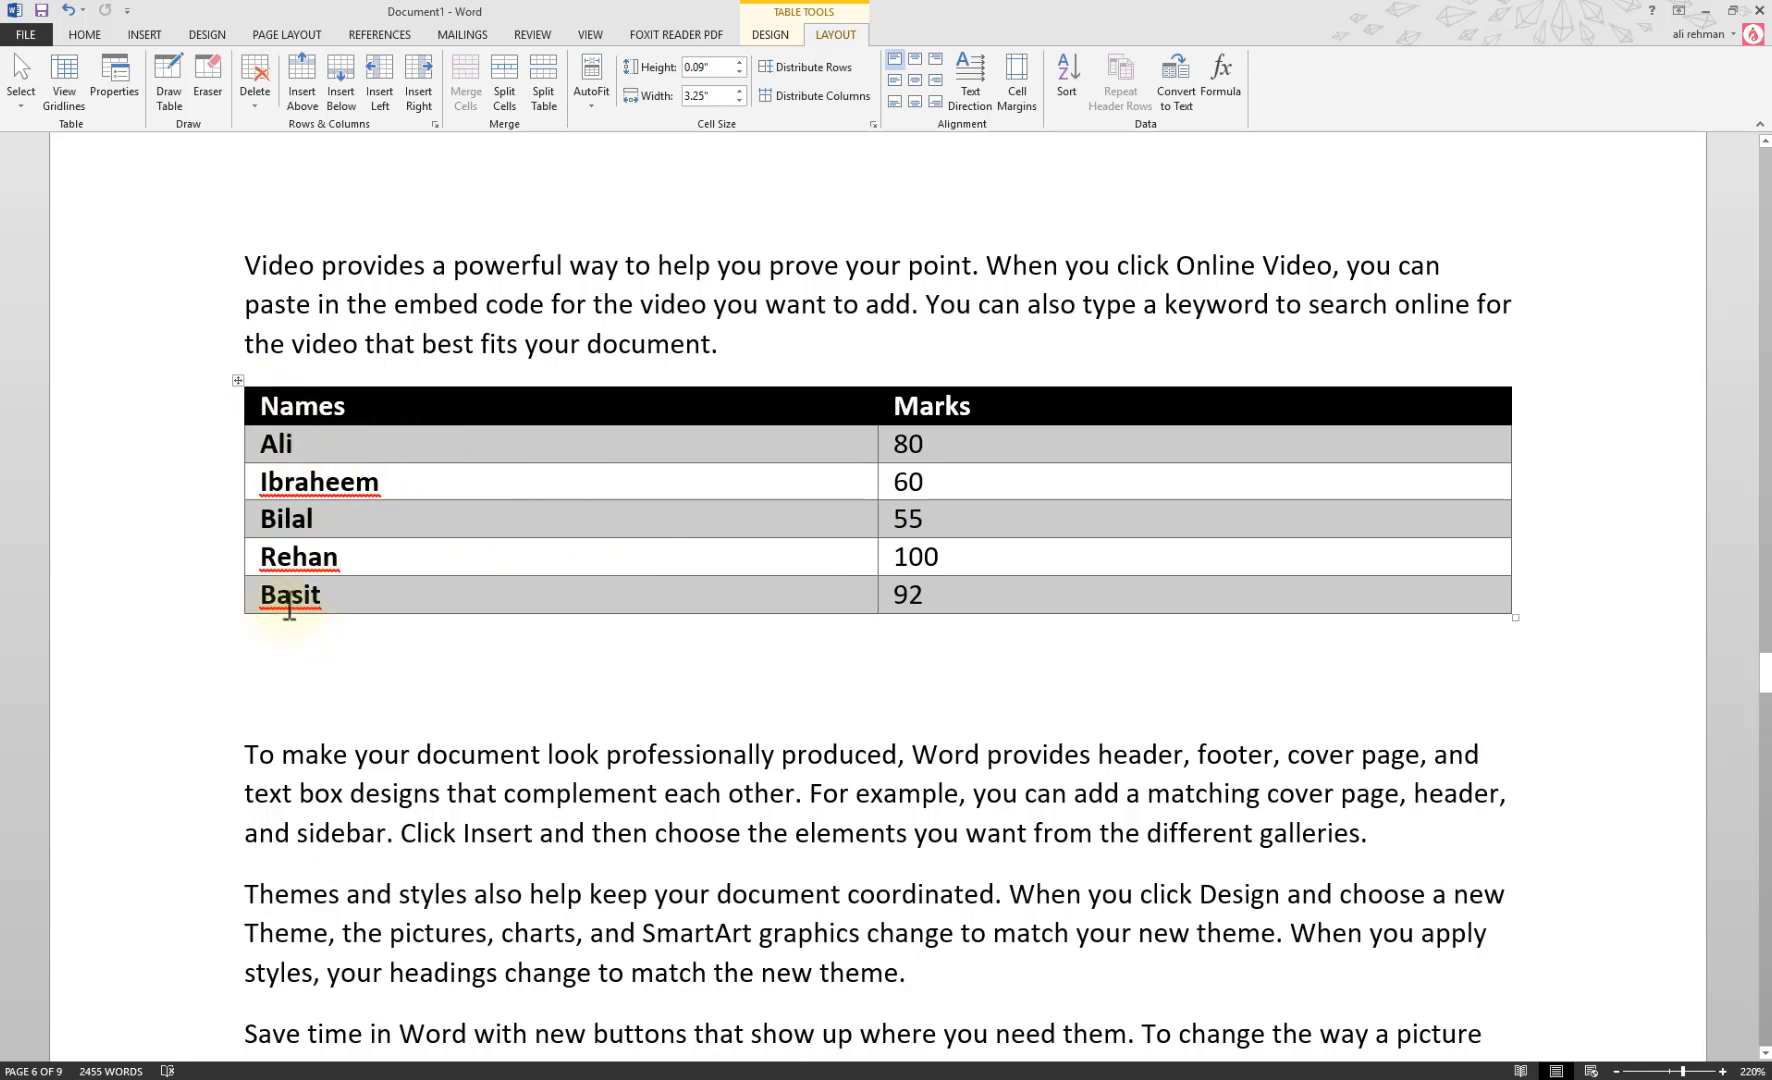
Open the sort settings for the whole Names and Marks table and examine which columns it can be sorted by
left_click(237, 379)
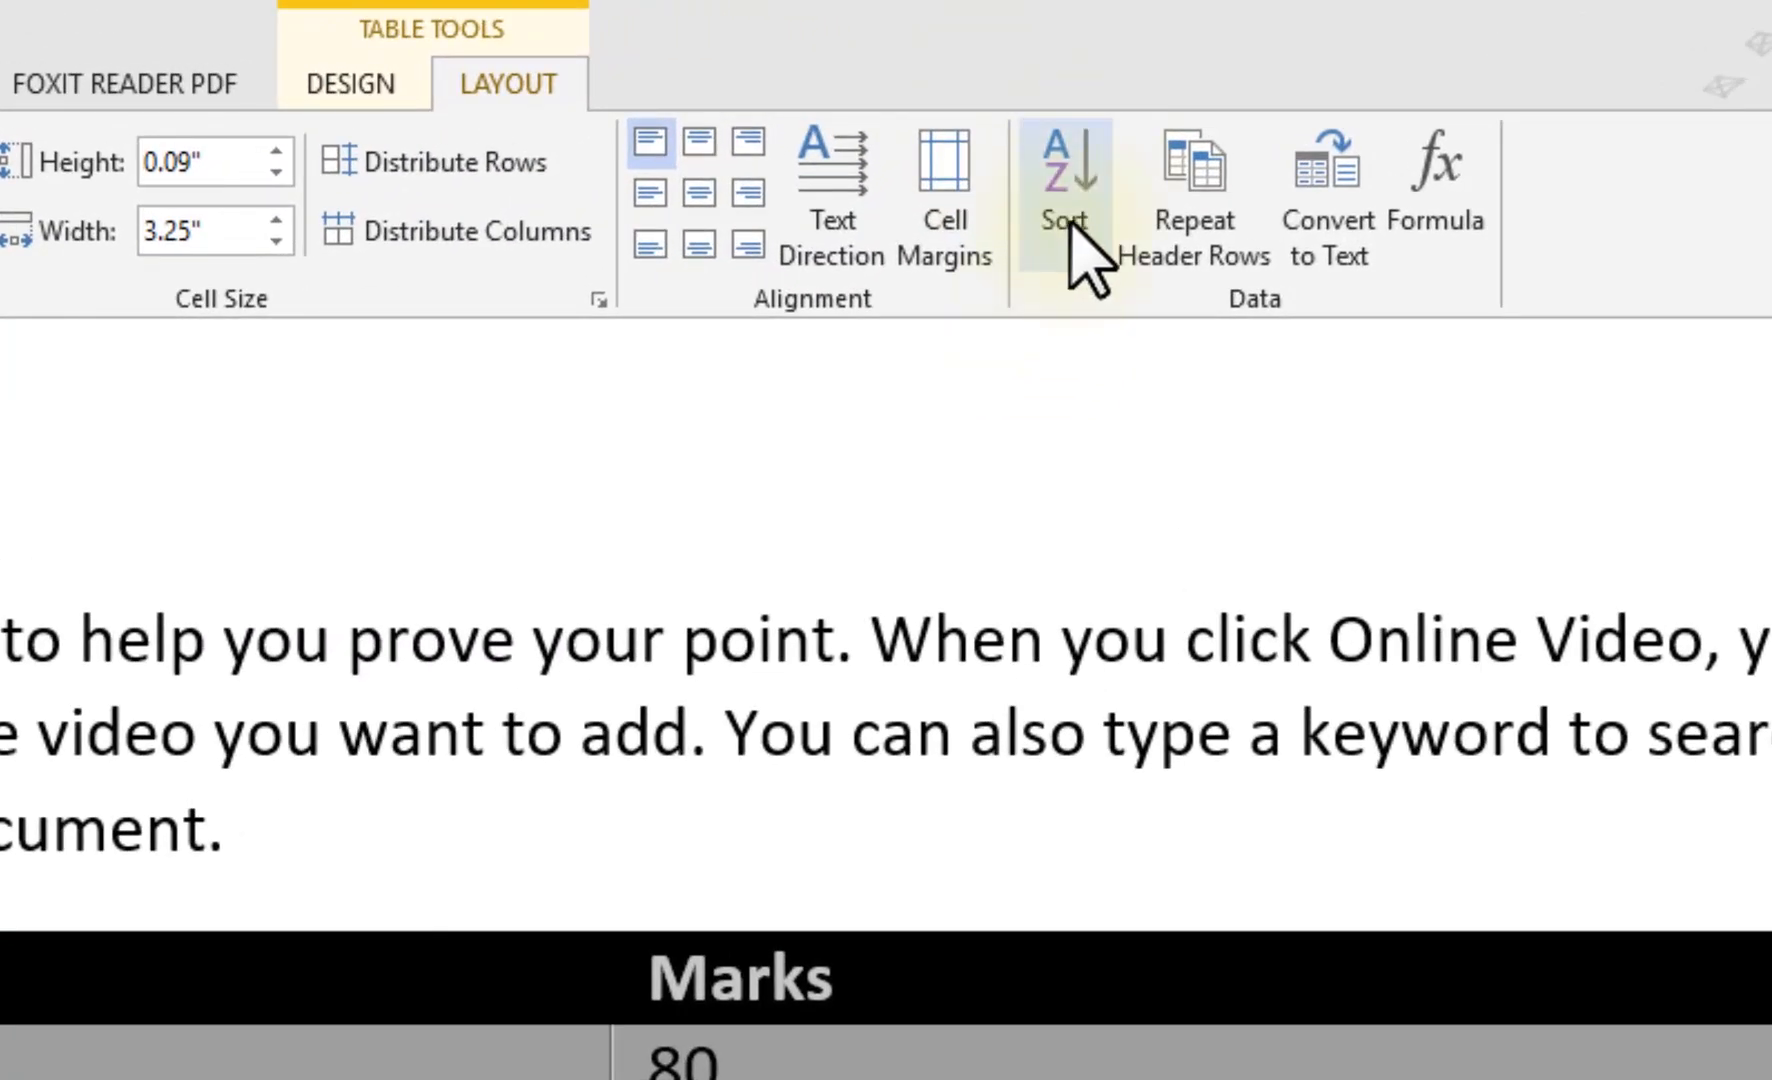
left_click(1068, 260)
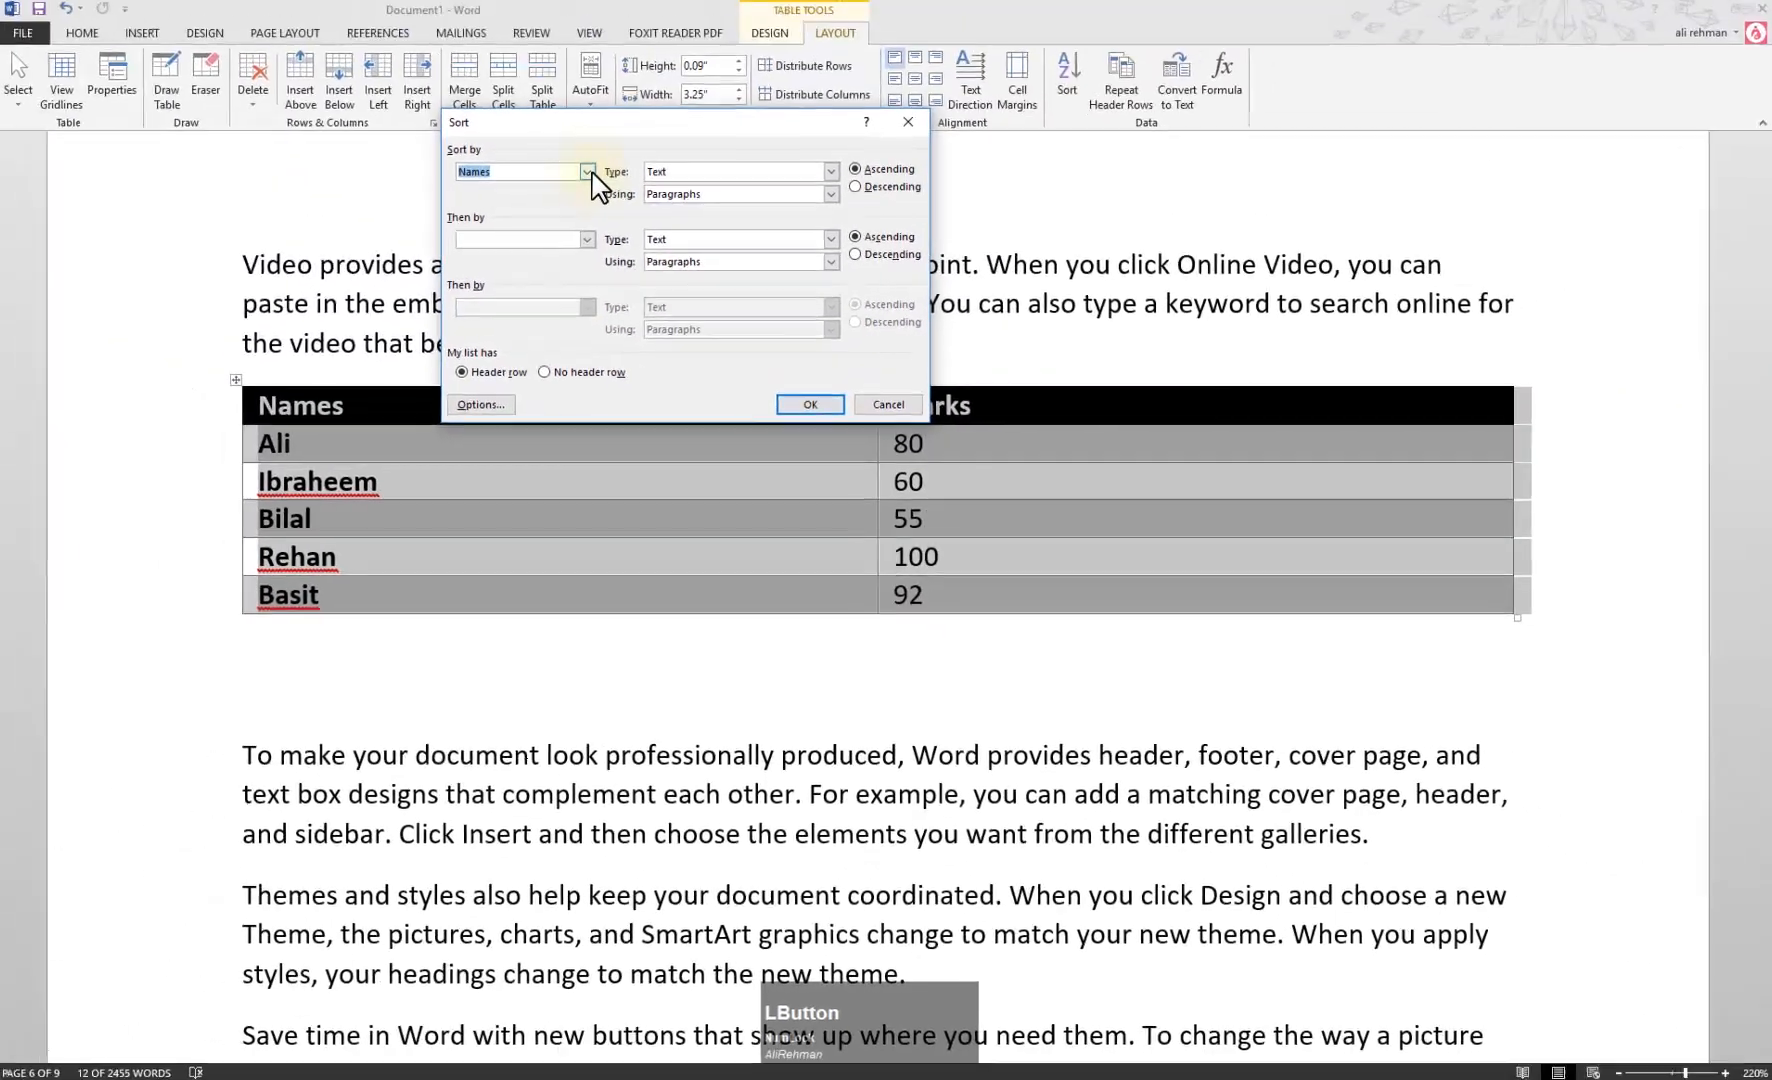
left_click(591, 173)
left_click(591, 173)
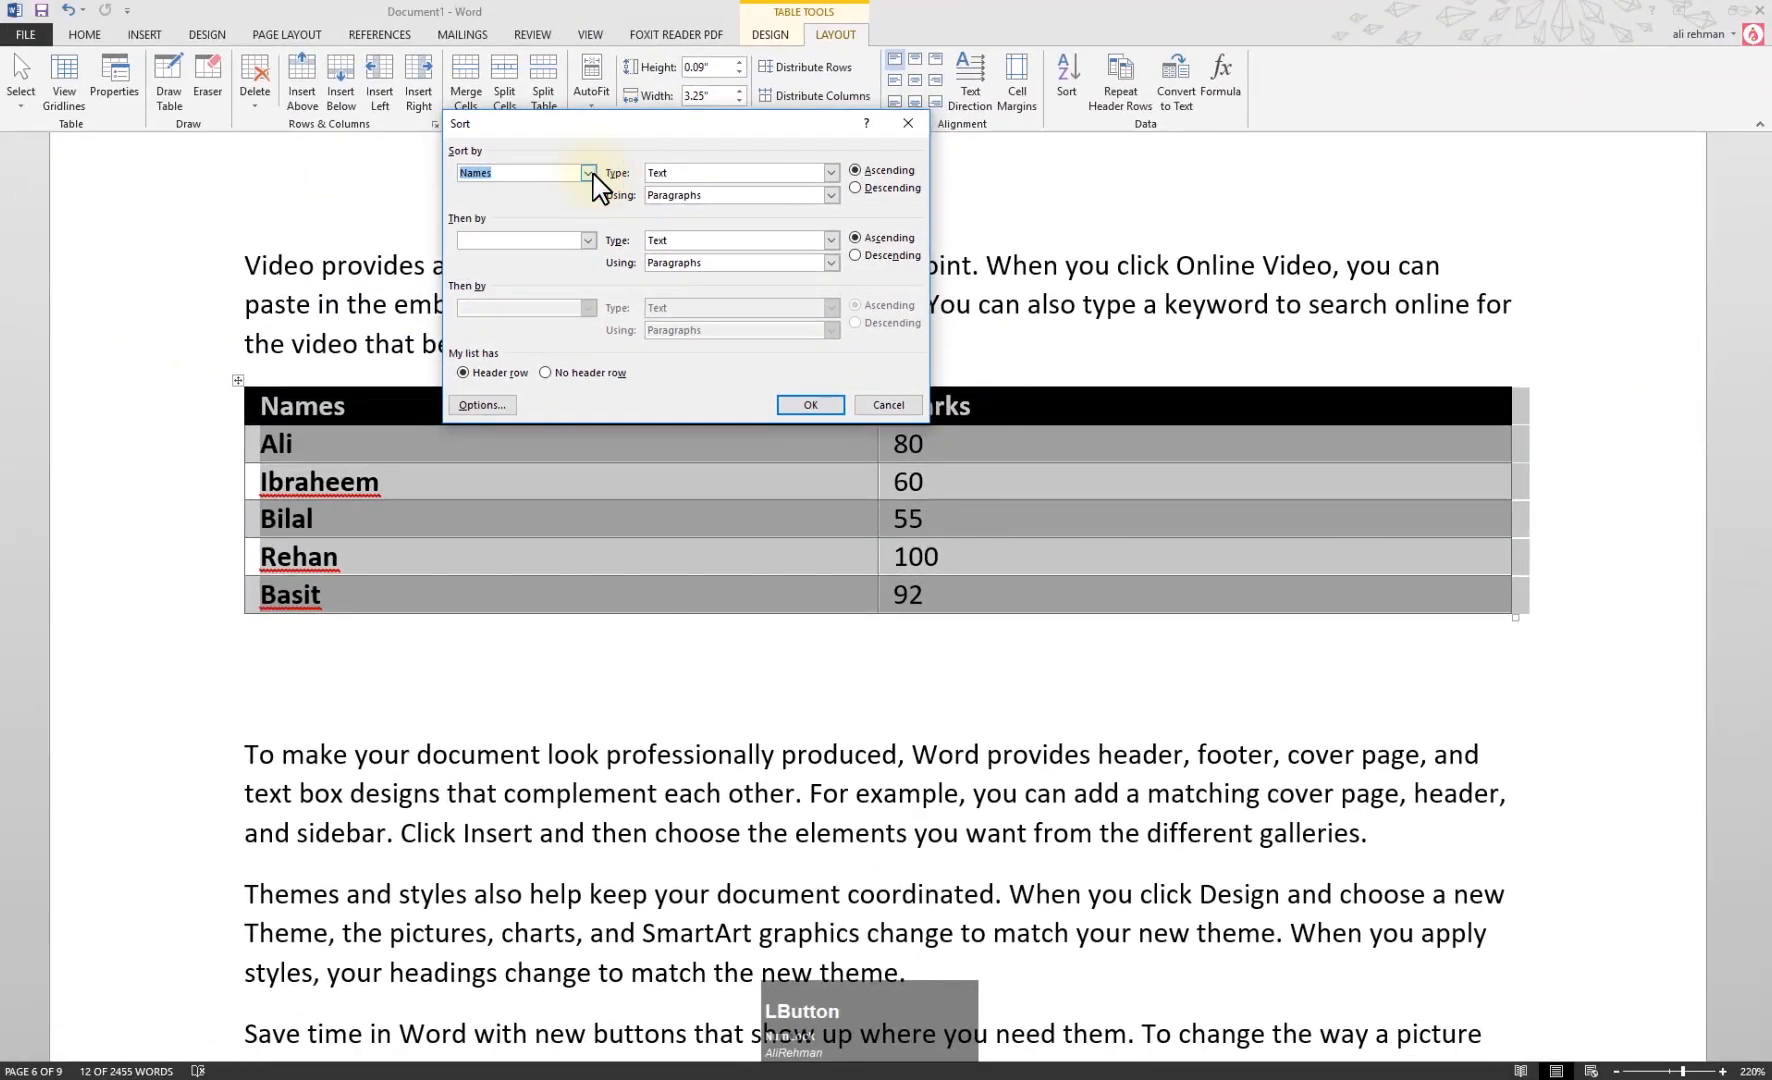
left_click(591, 173)
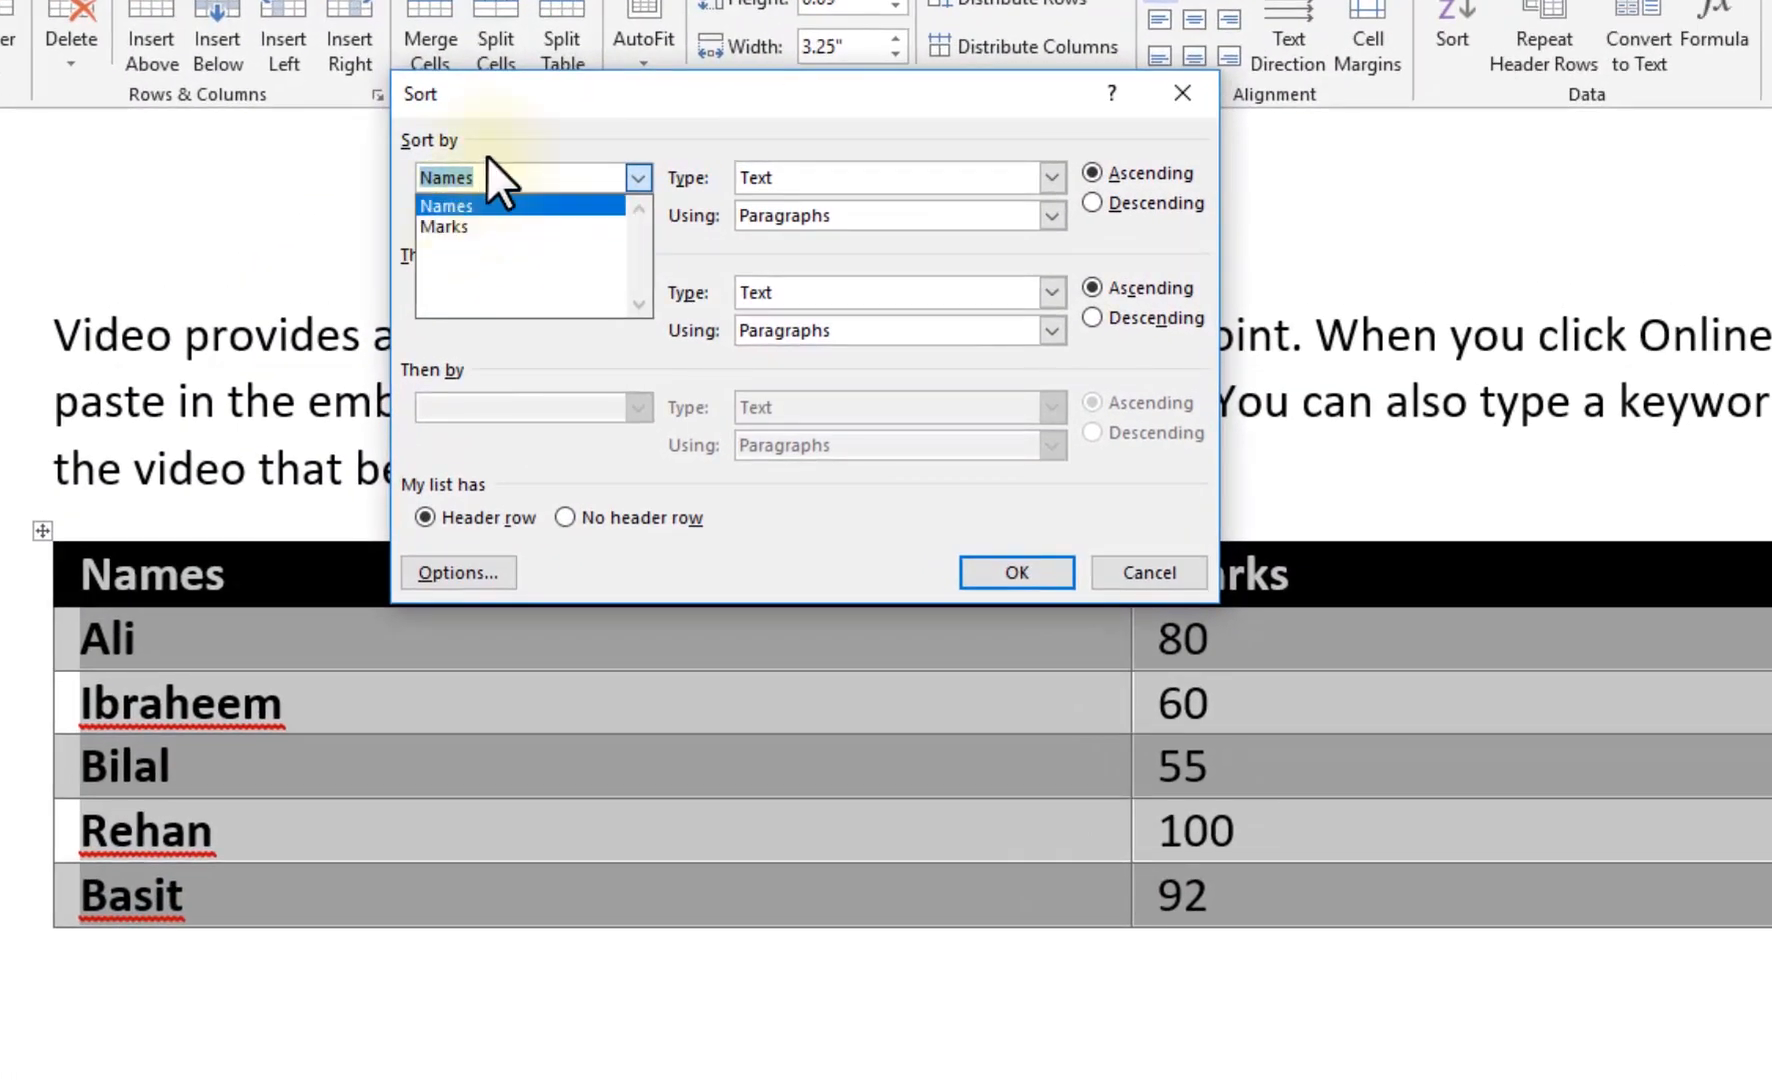
left_click(519, 107)
left_click(640, 172)
left_click(642, 170)
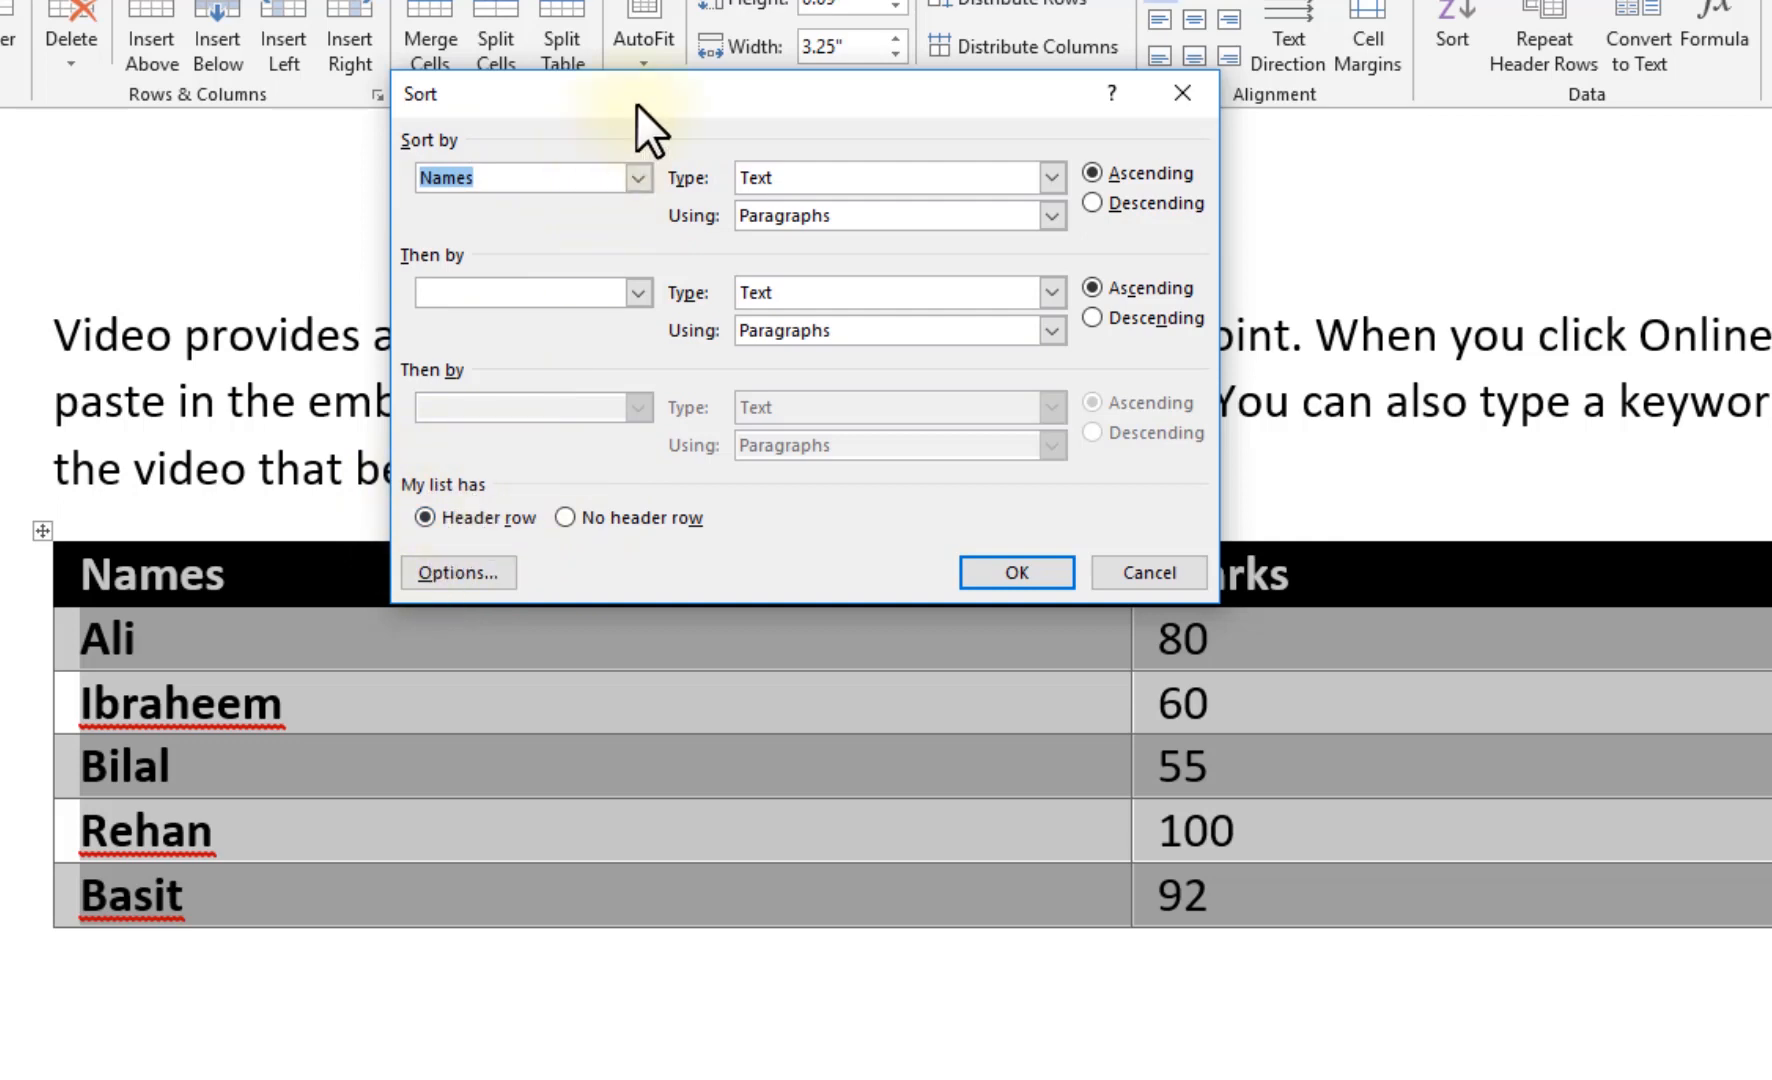
left_click_drag(633, 105, 692, 879)
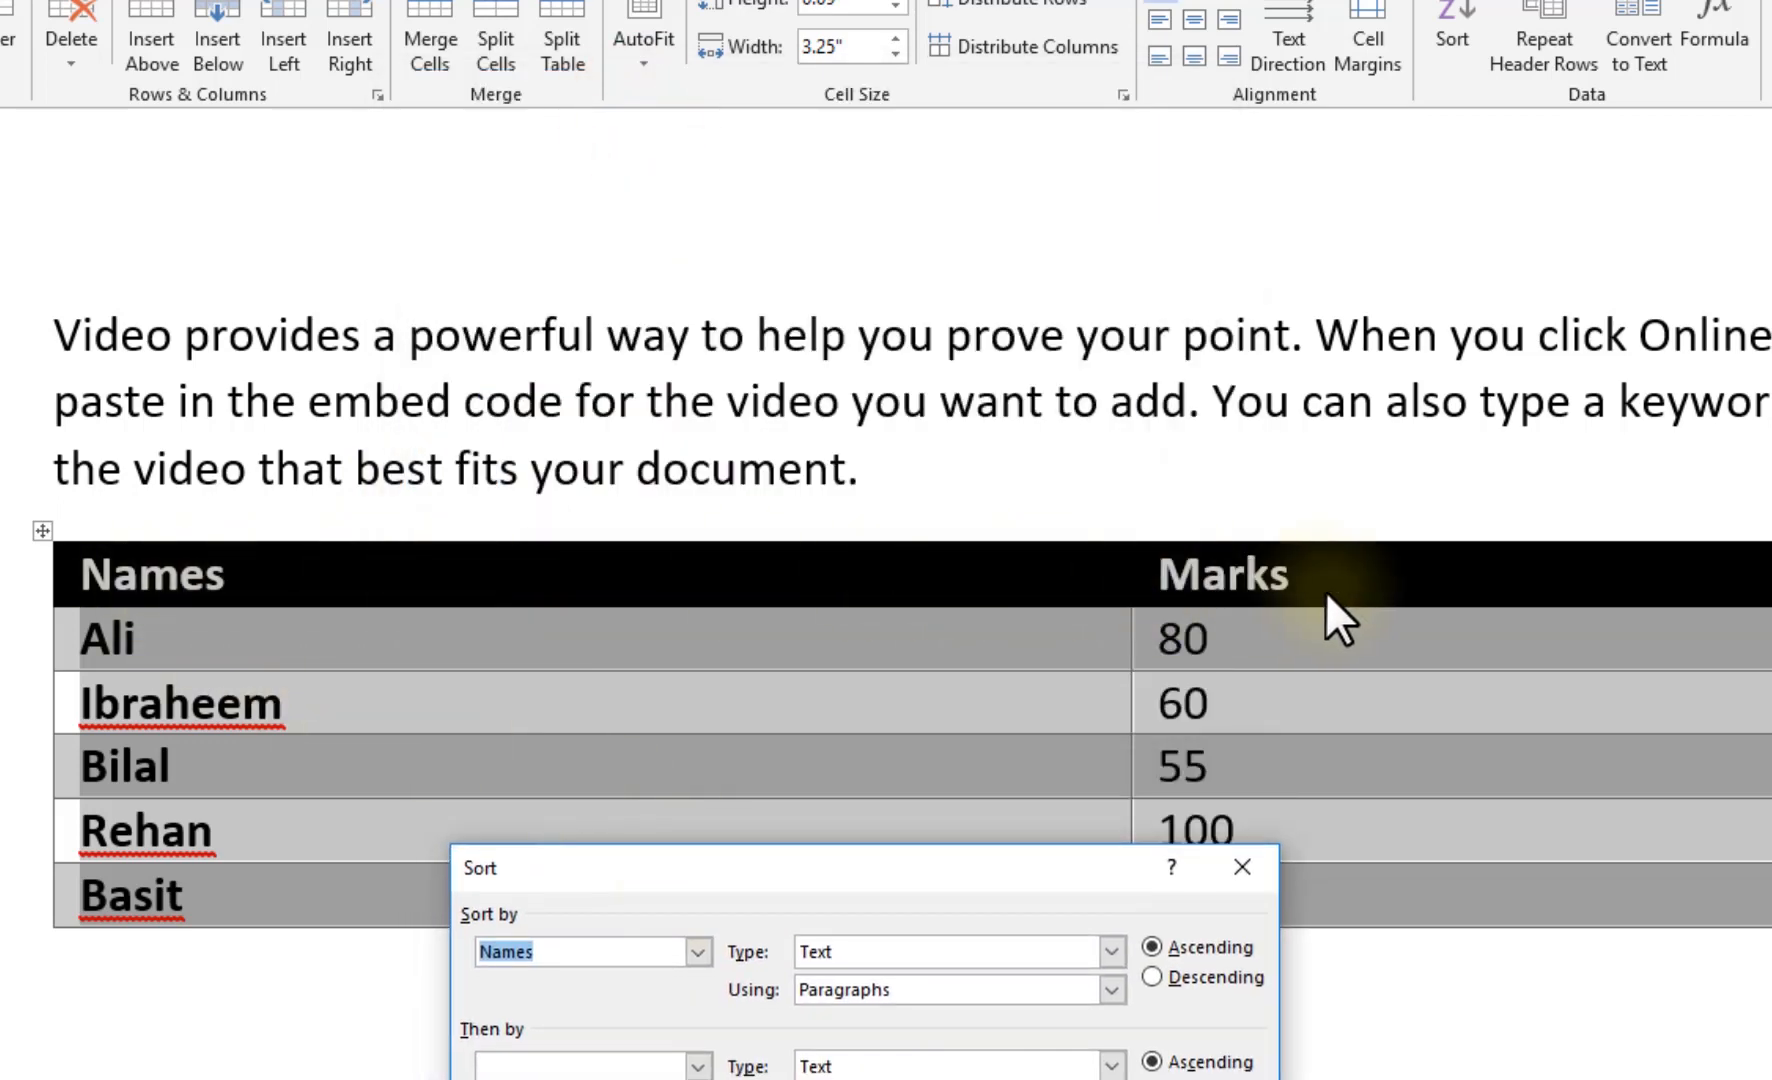
left_click_drag(851, 886, 761, 622)
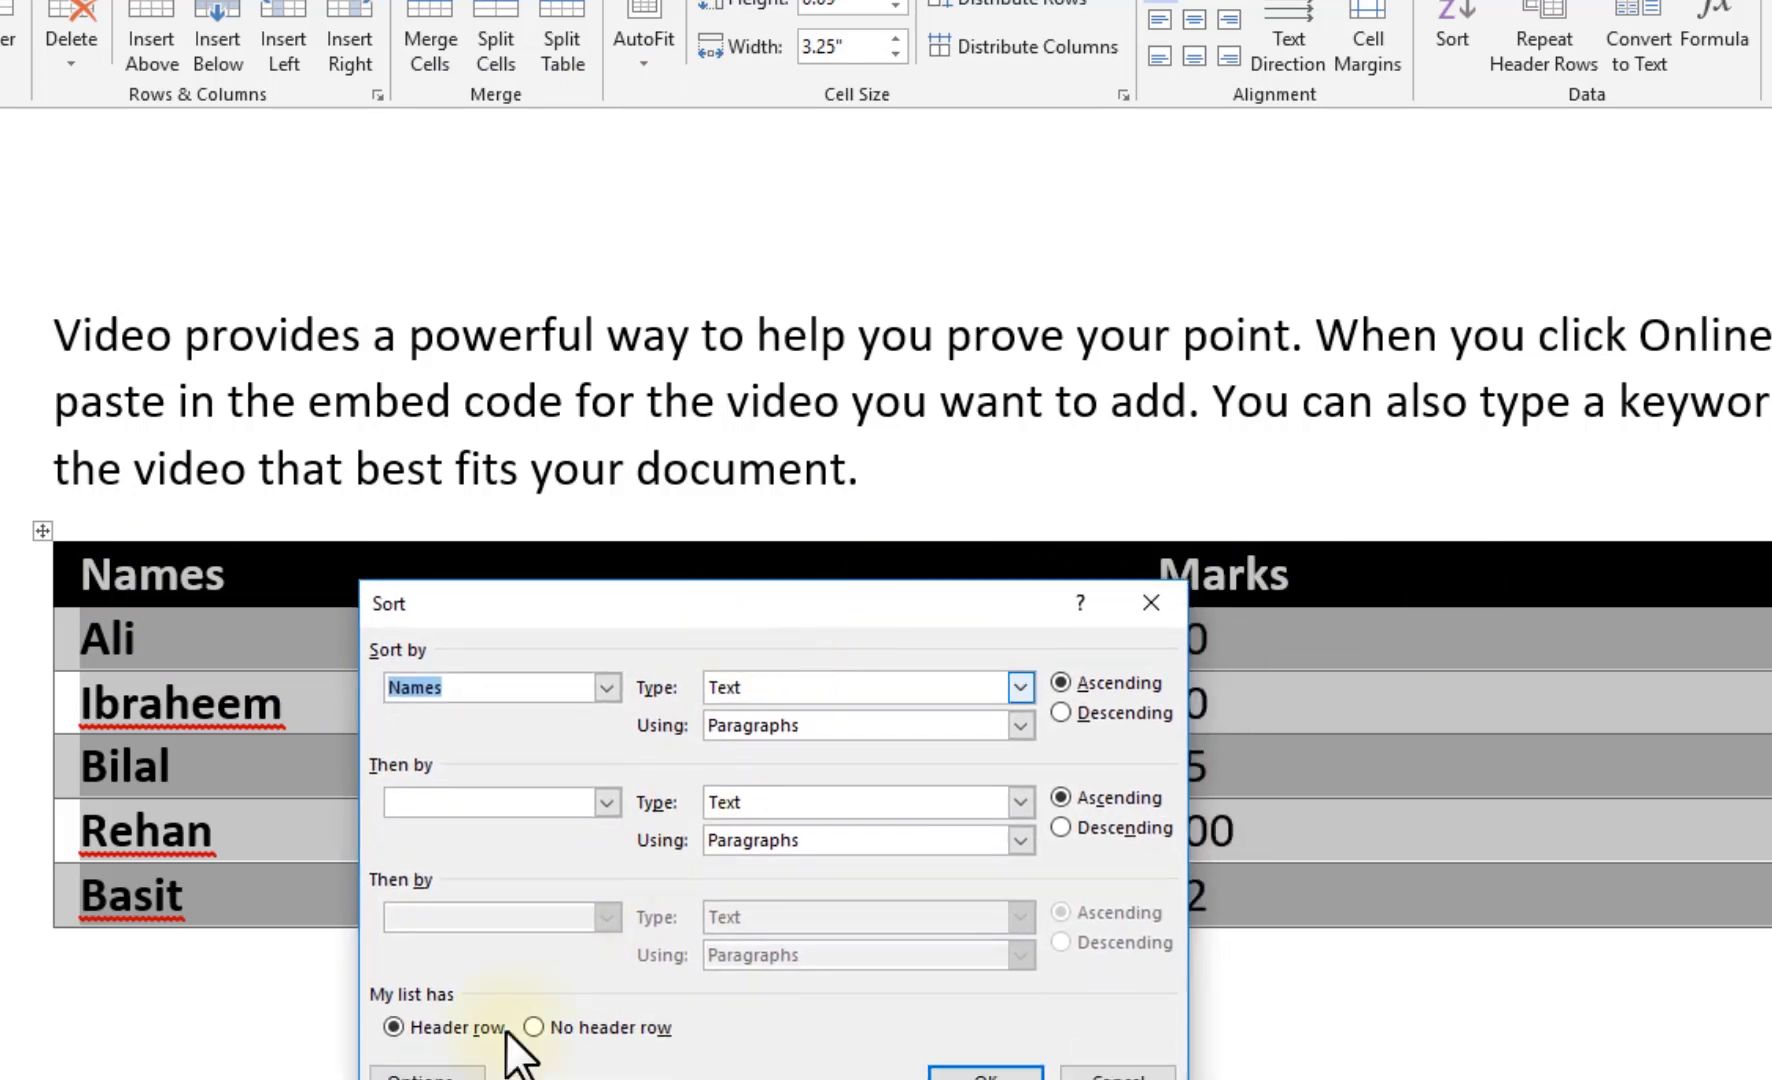
left_click_drag(621, 600, 609, 754)
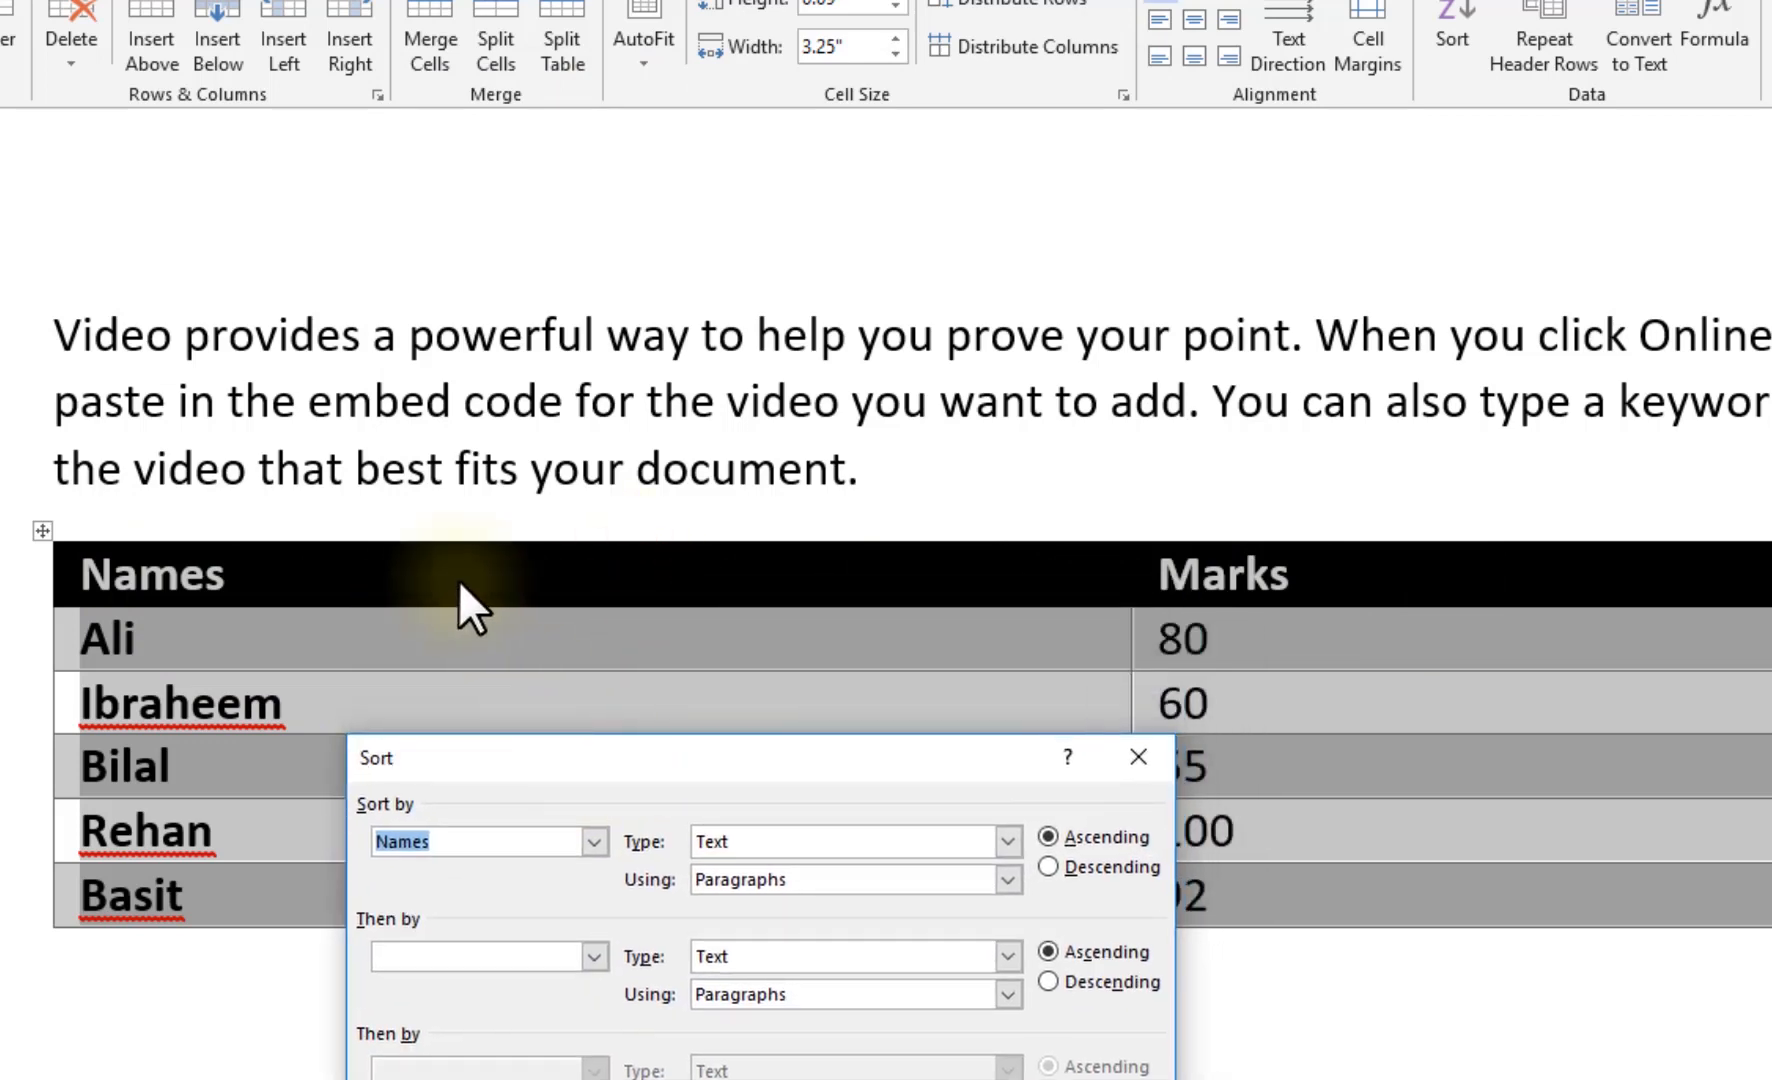
left_click(591, 842)
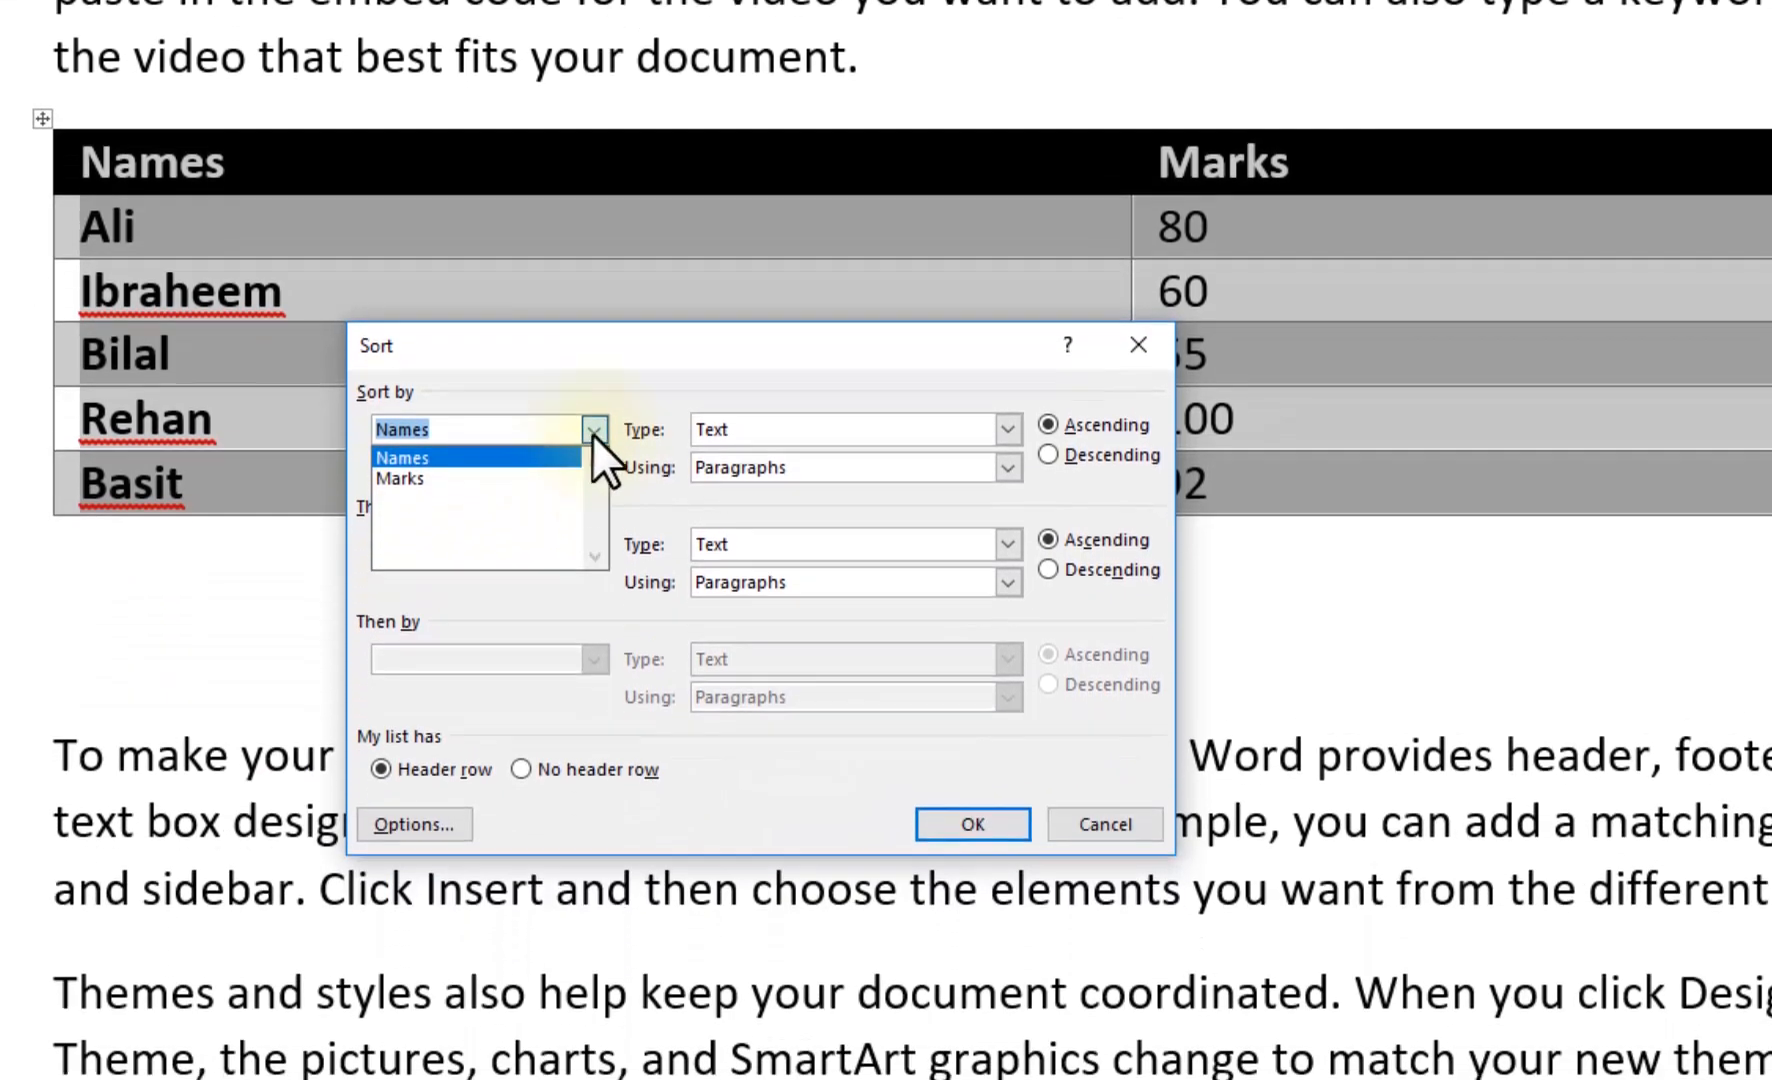
left_click(594, 726)
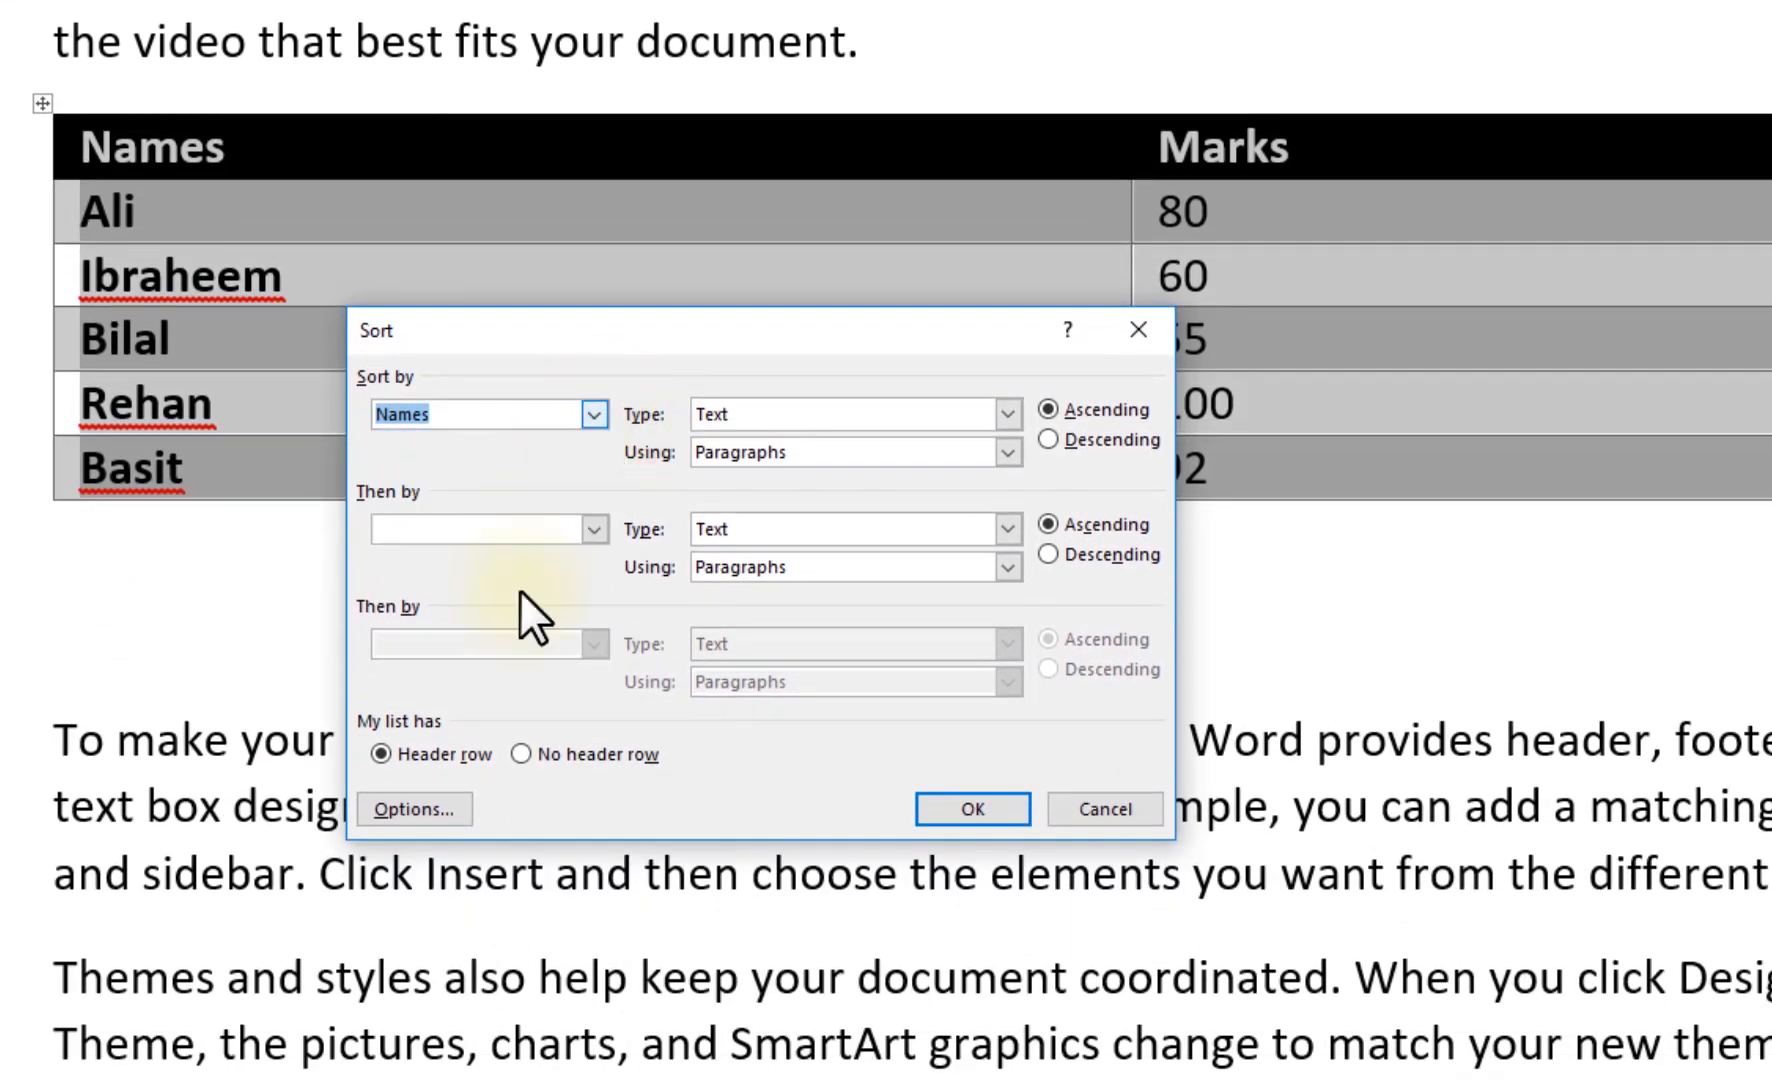
Try the No header row option for the table sort and restore it to Header row
left_click(573, 757)
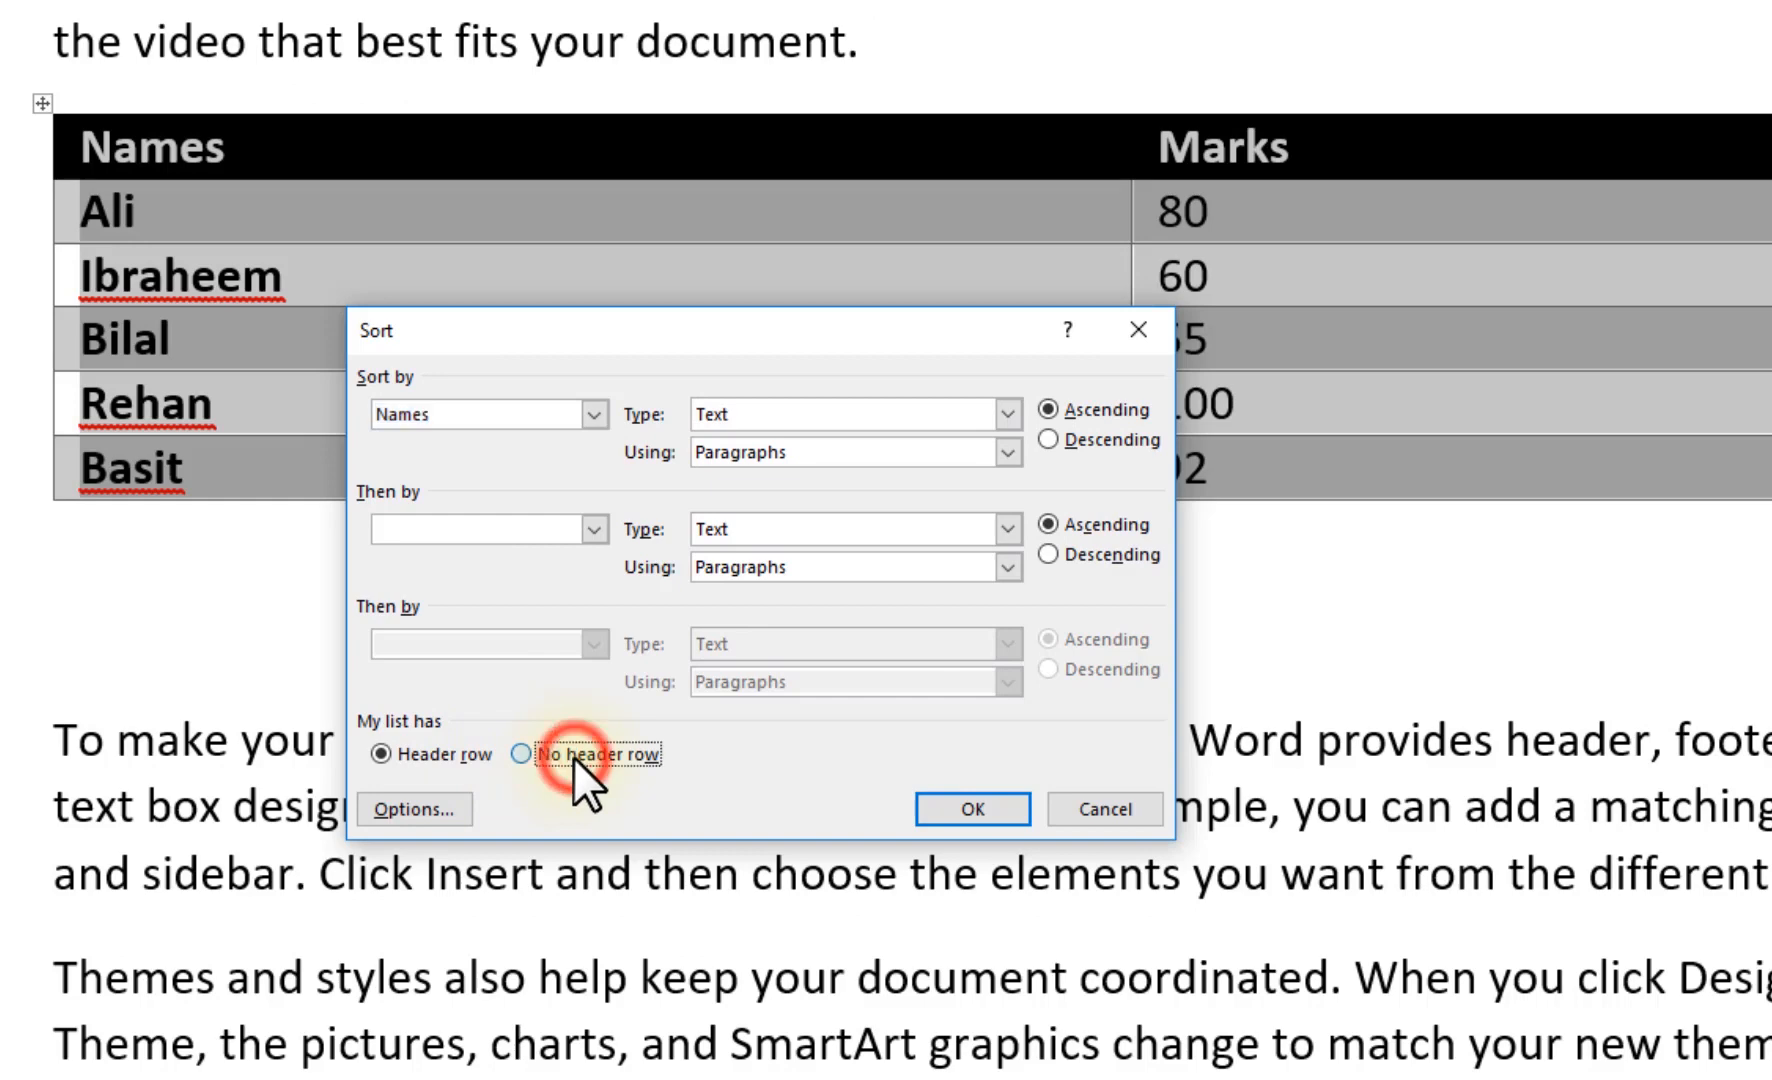
left_click_drag(419, 324, 370, 434)
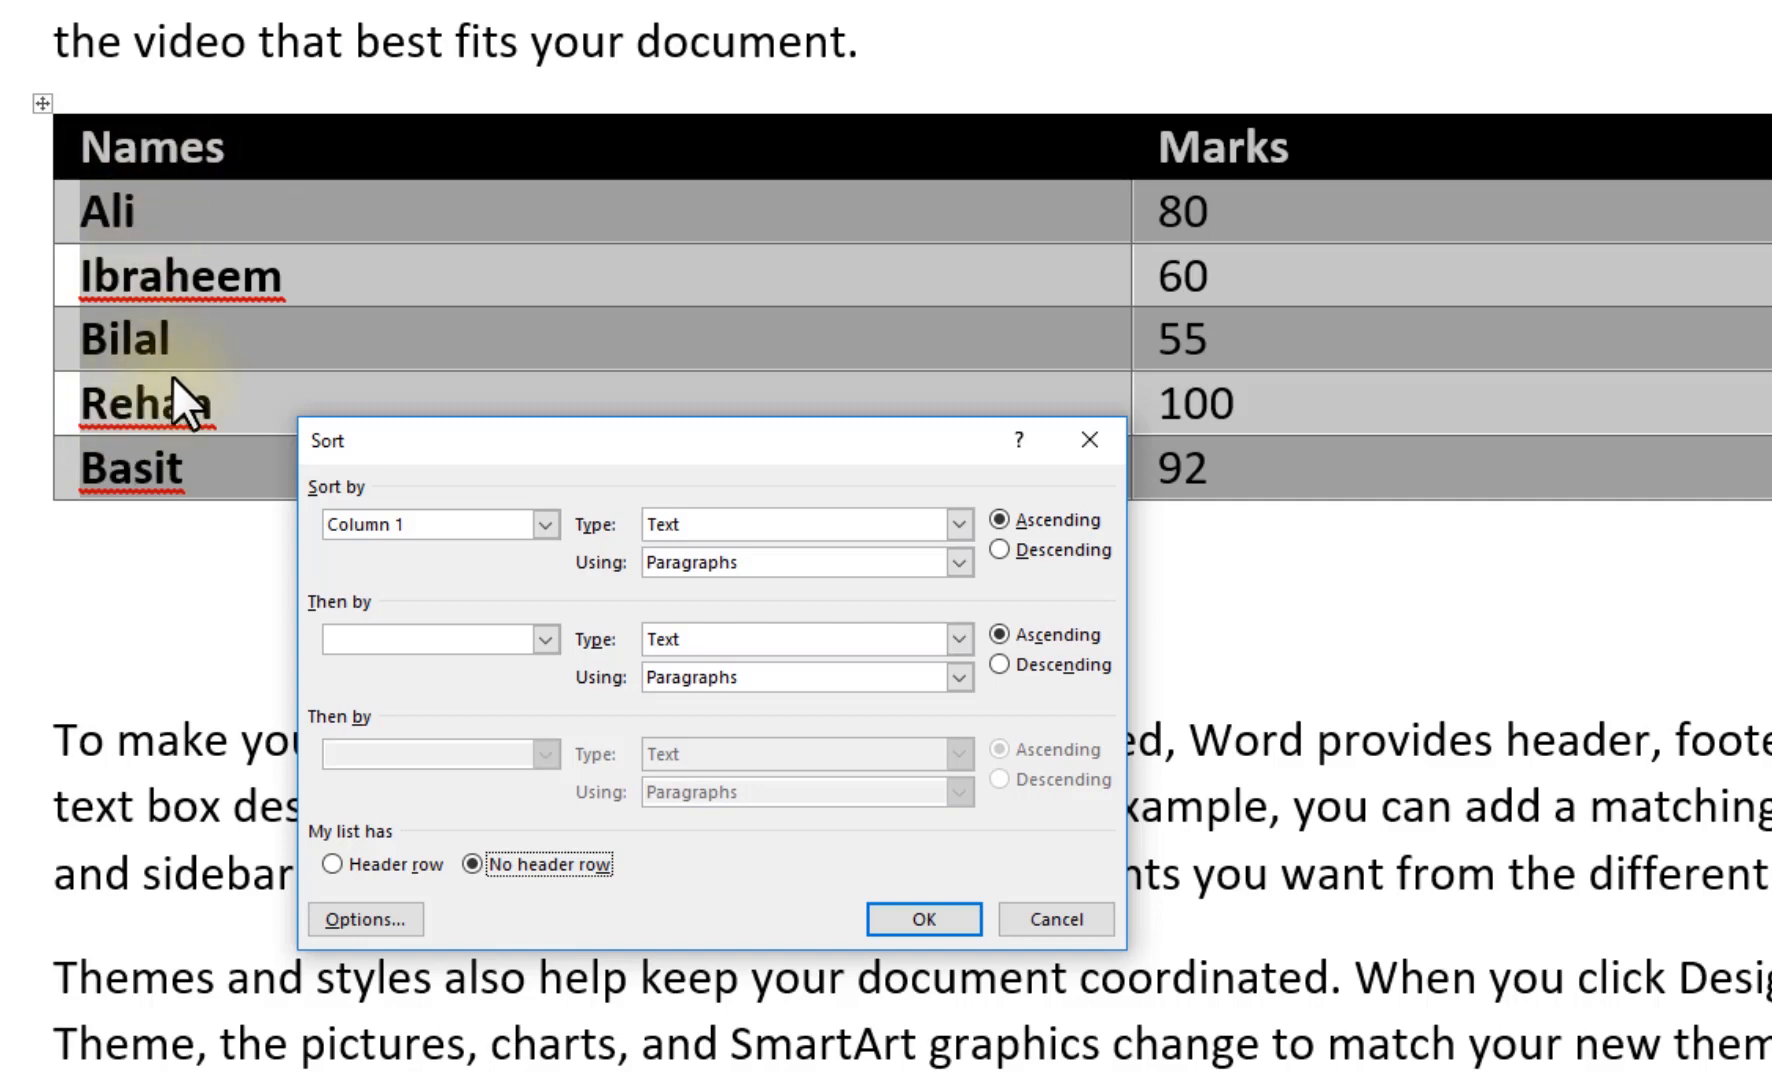
left_click_drag(436, 444, 587, 66)
left_click(521, 489)
left_click_drag(611, 69, 344, 525)
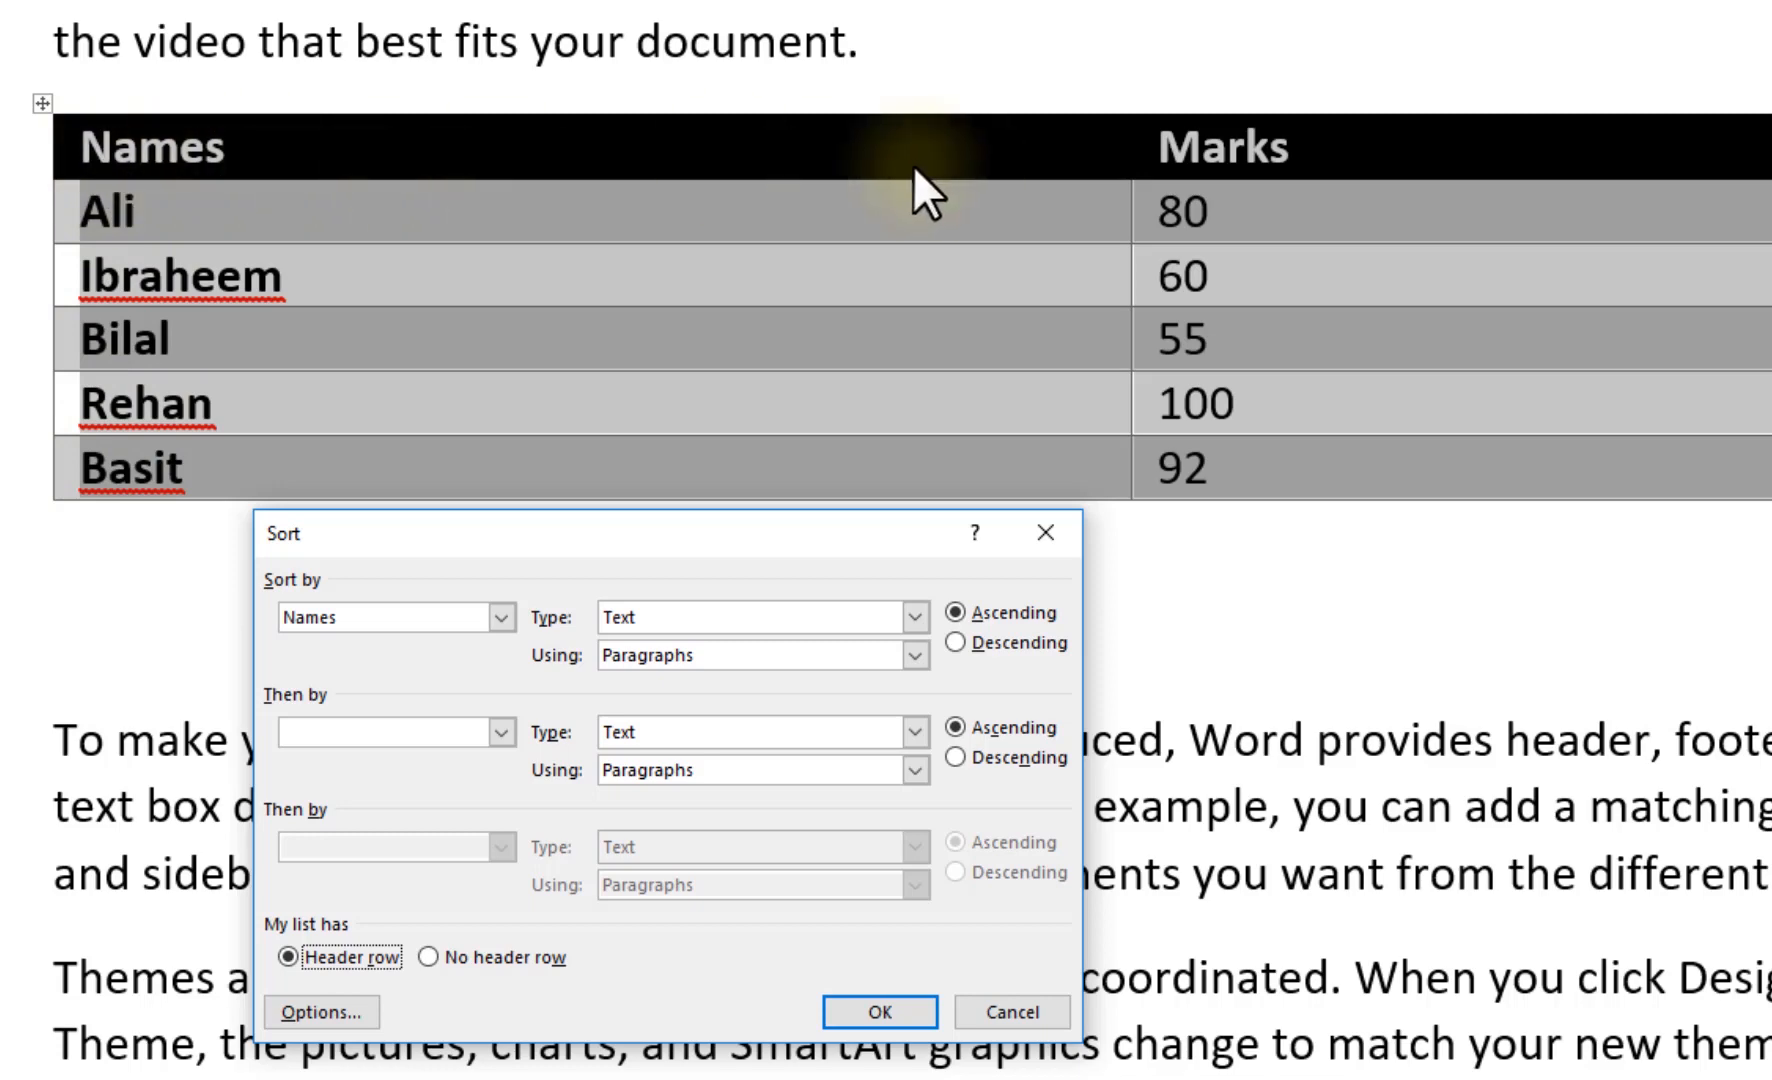
left_click_drag(372, 530, 356, 489)
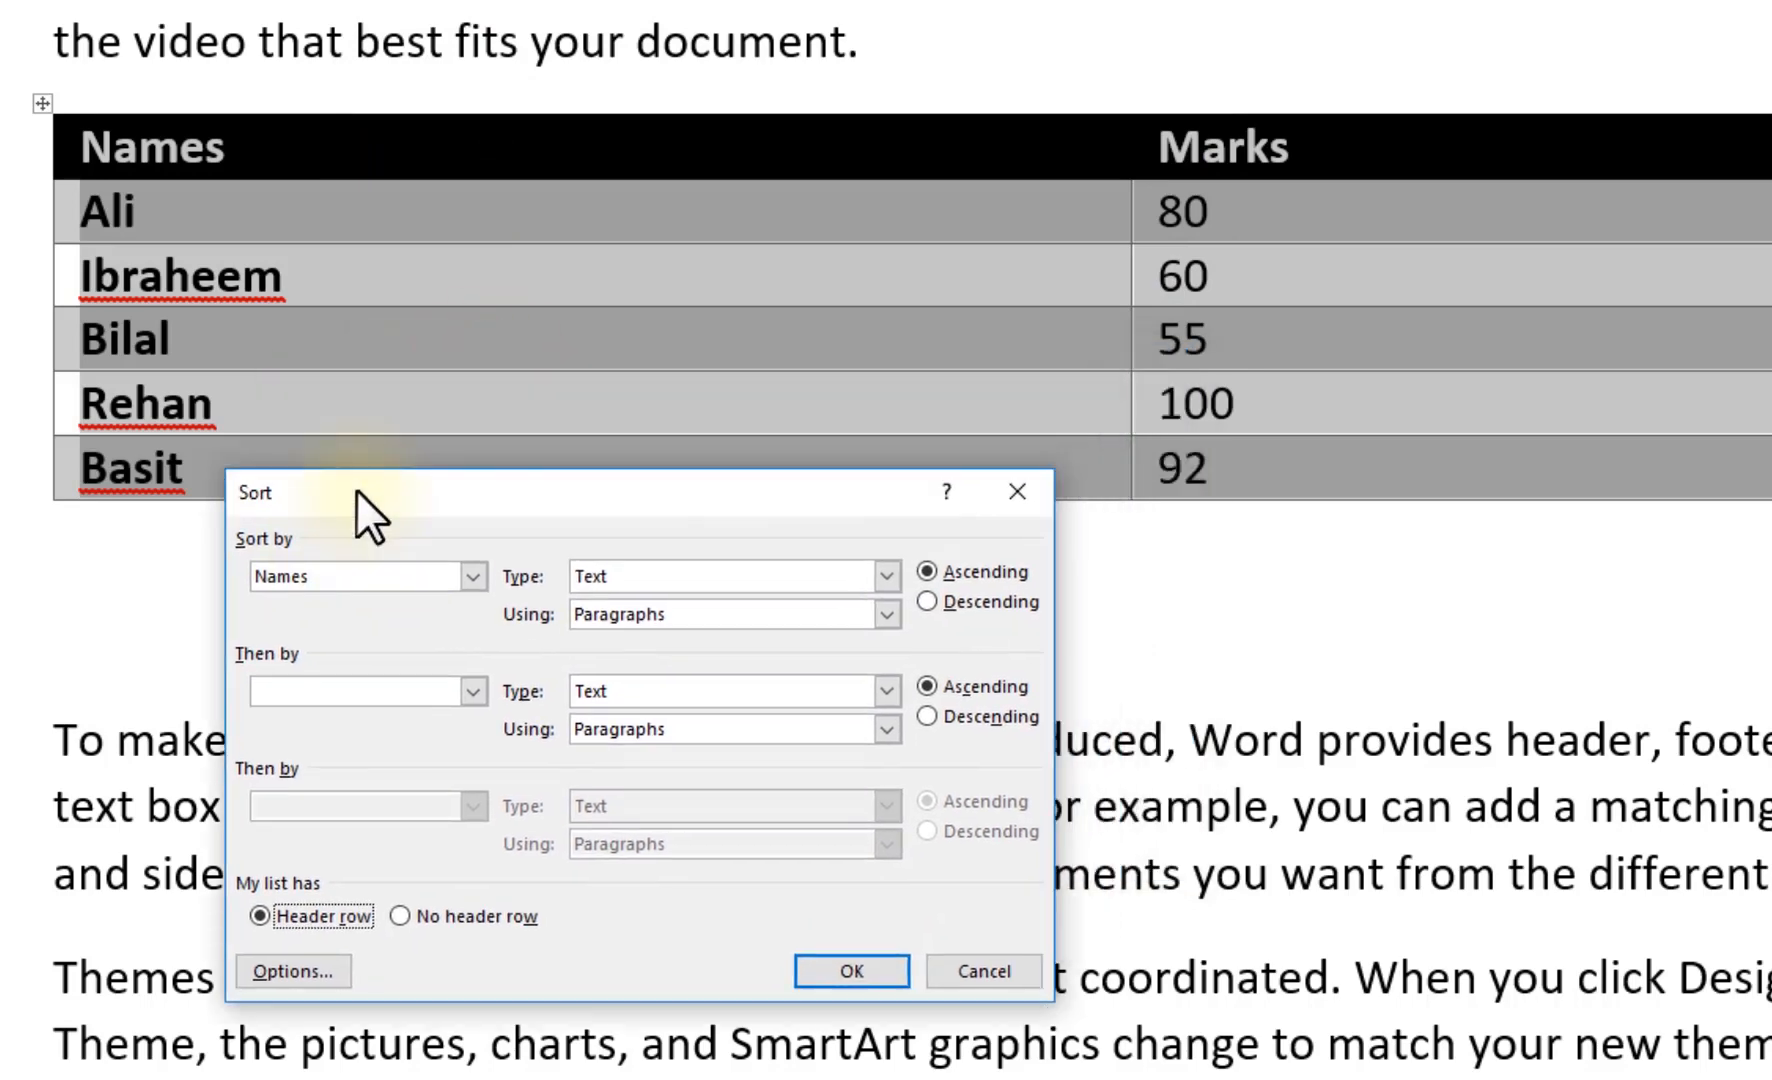
Try Marks as the first sort column and set it back to Names
left_click(473, 576)
left_click(340, 624)
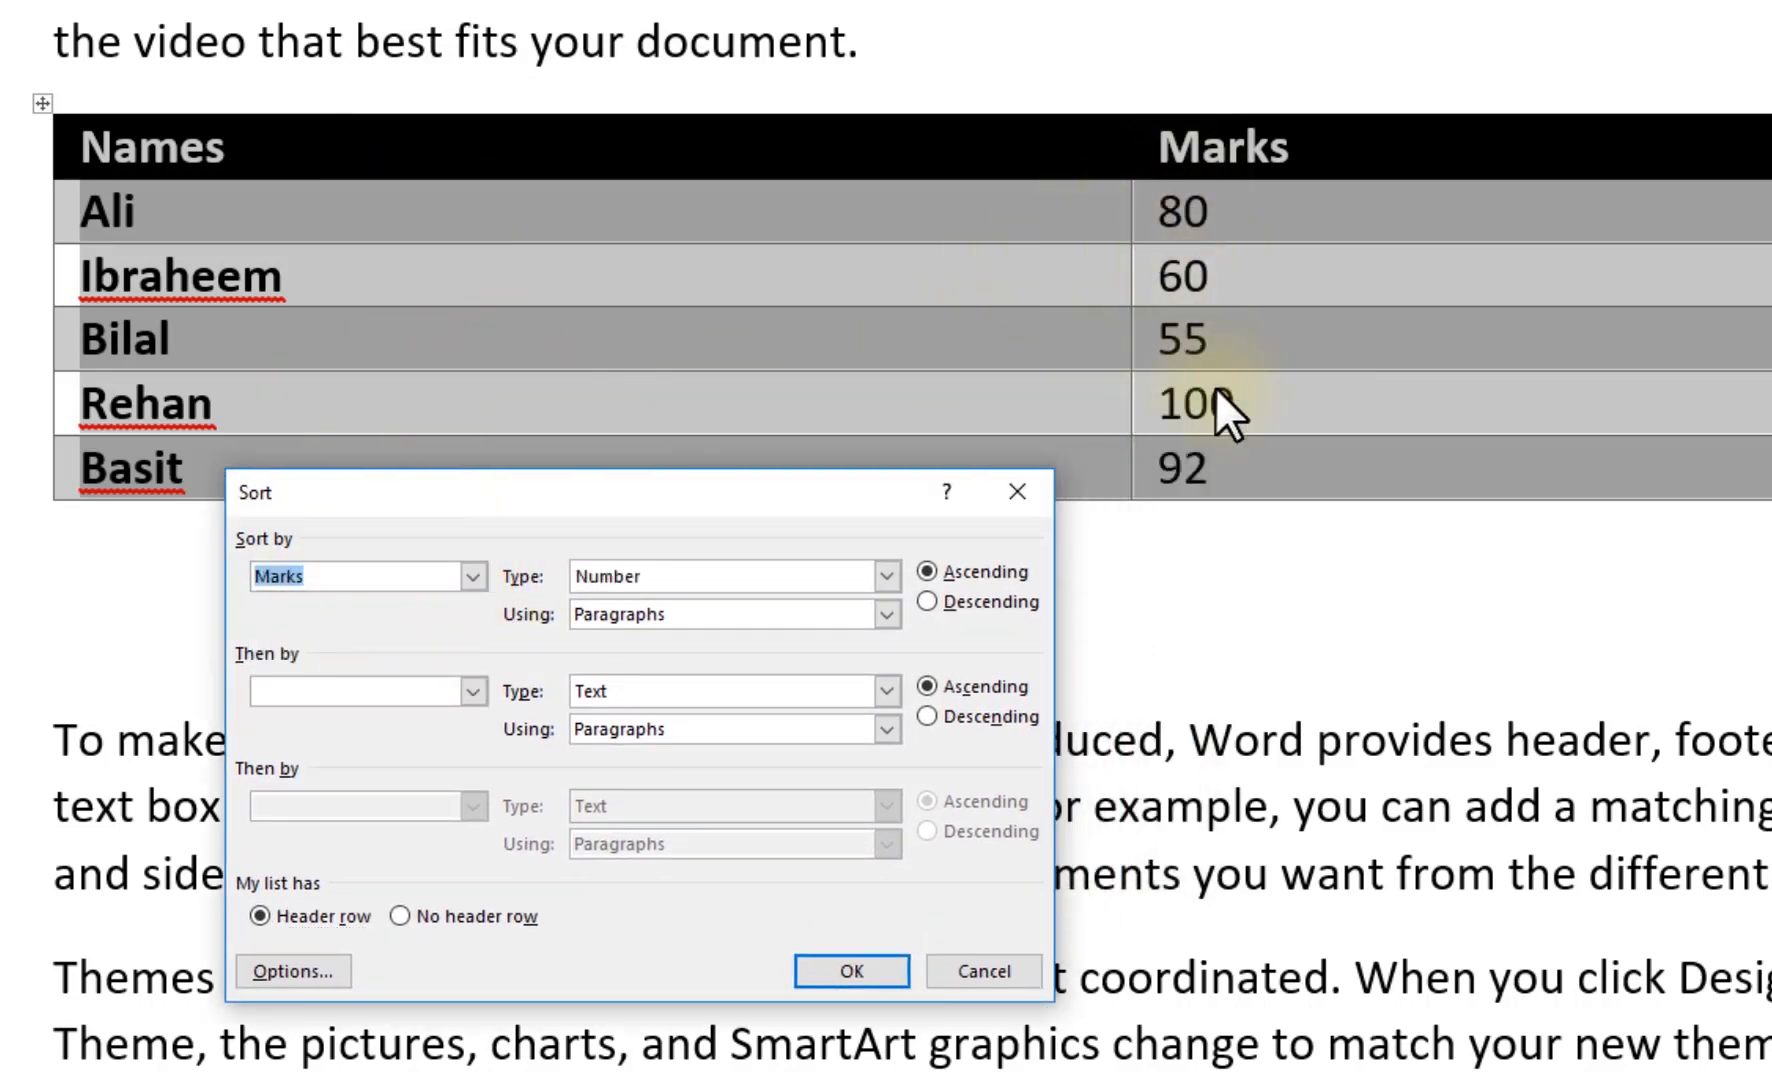
left_click_drag(766, 491, 945, 38)
left_click(656, 120)
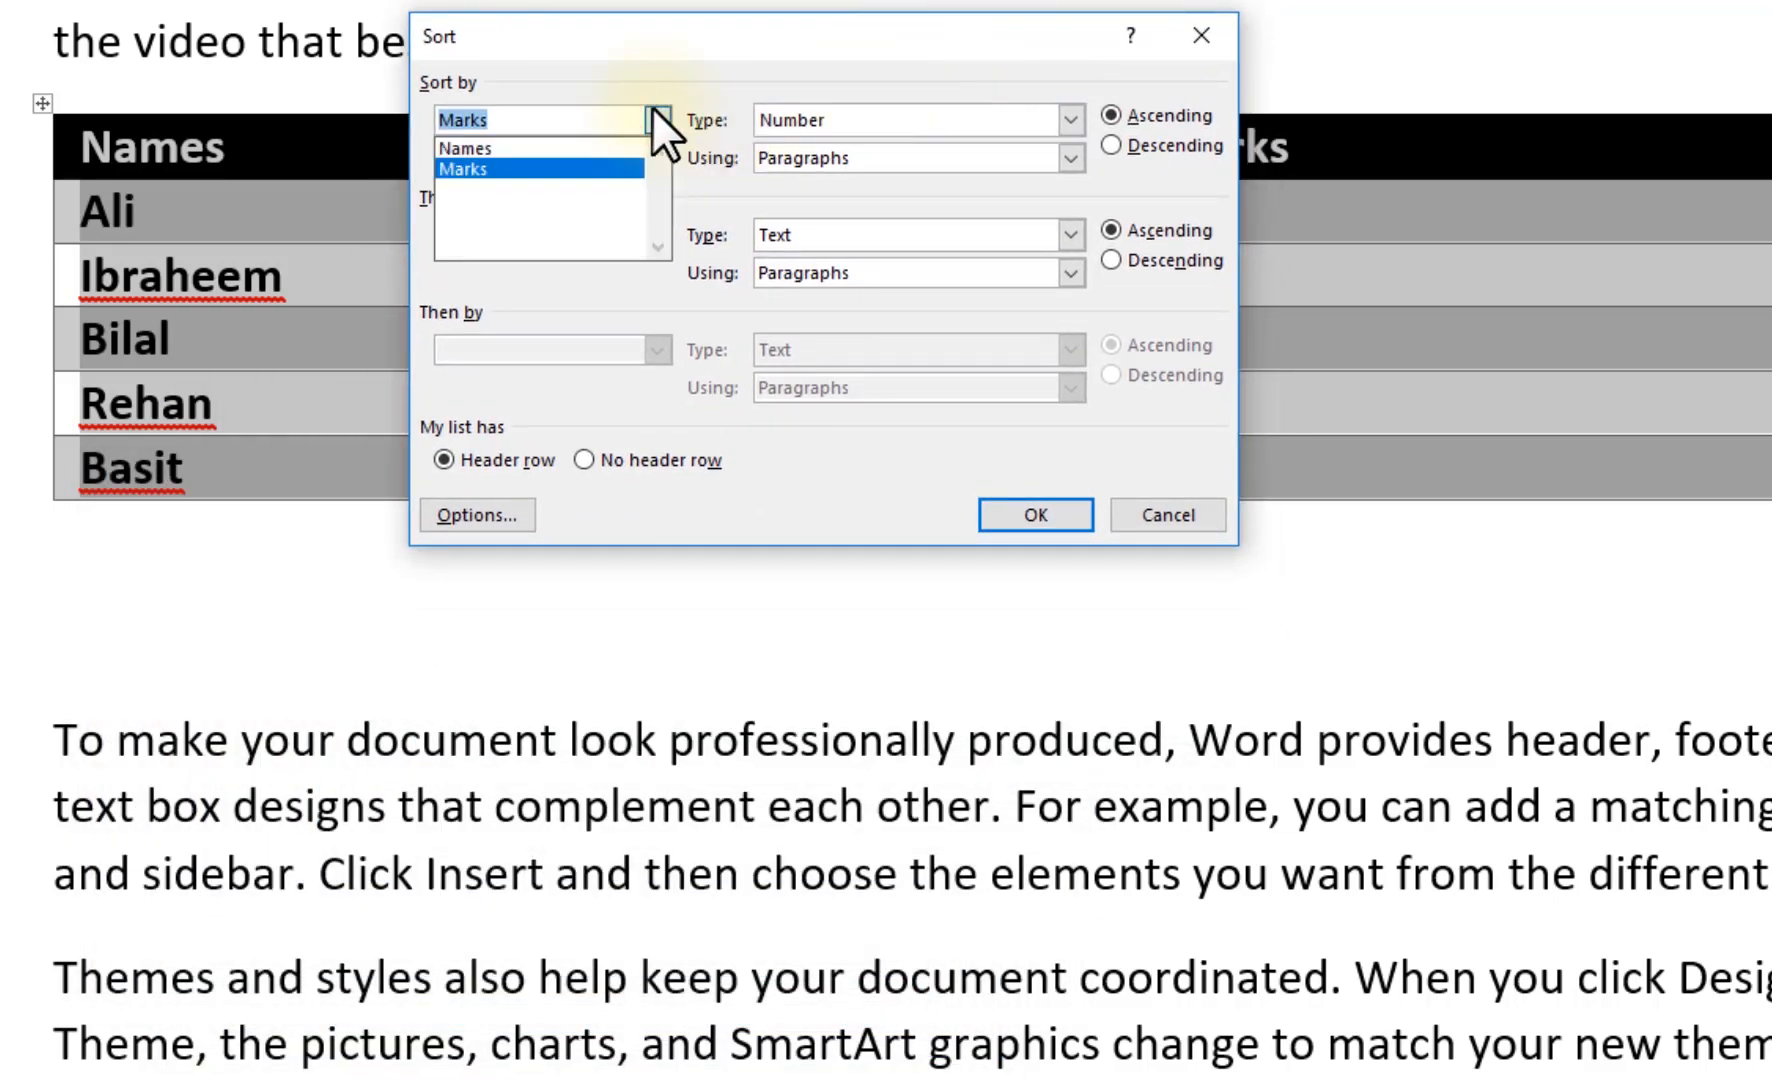
left_click(558, 150)
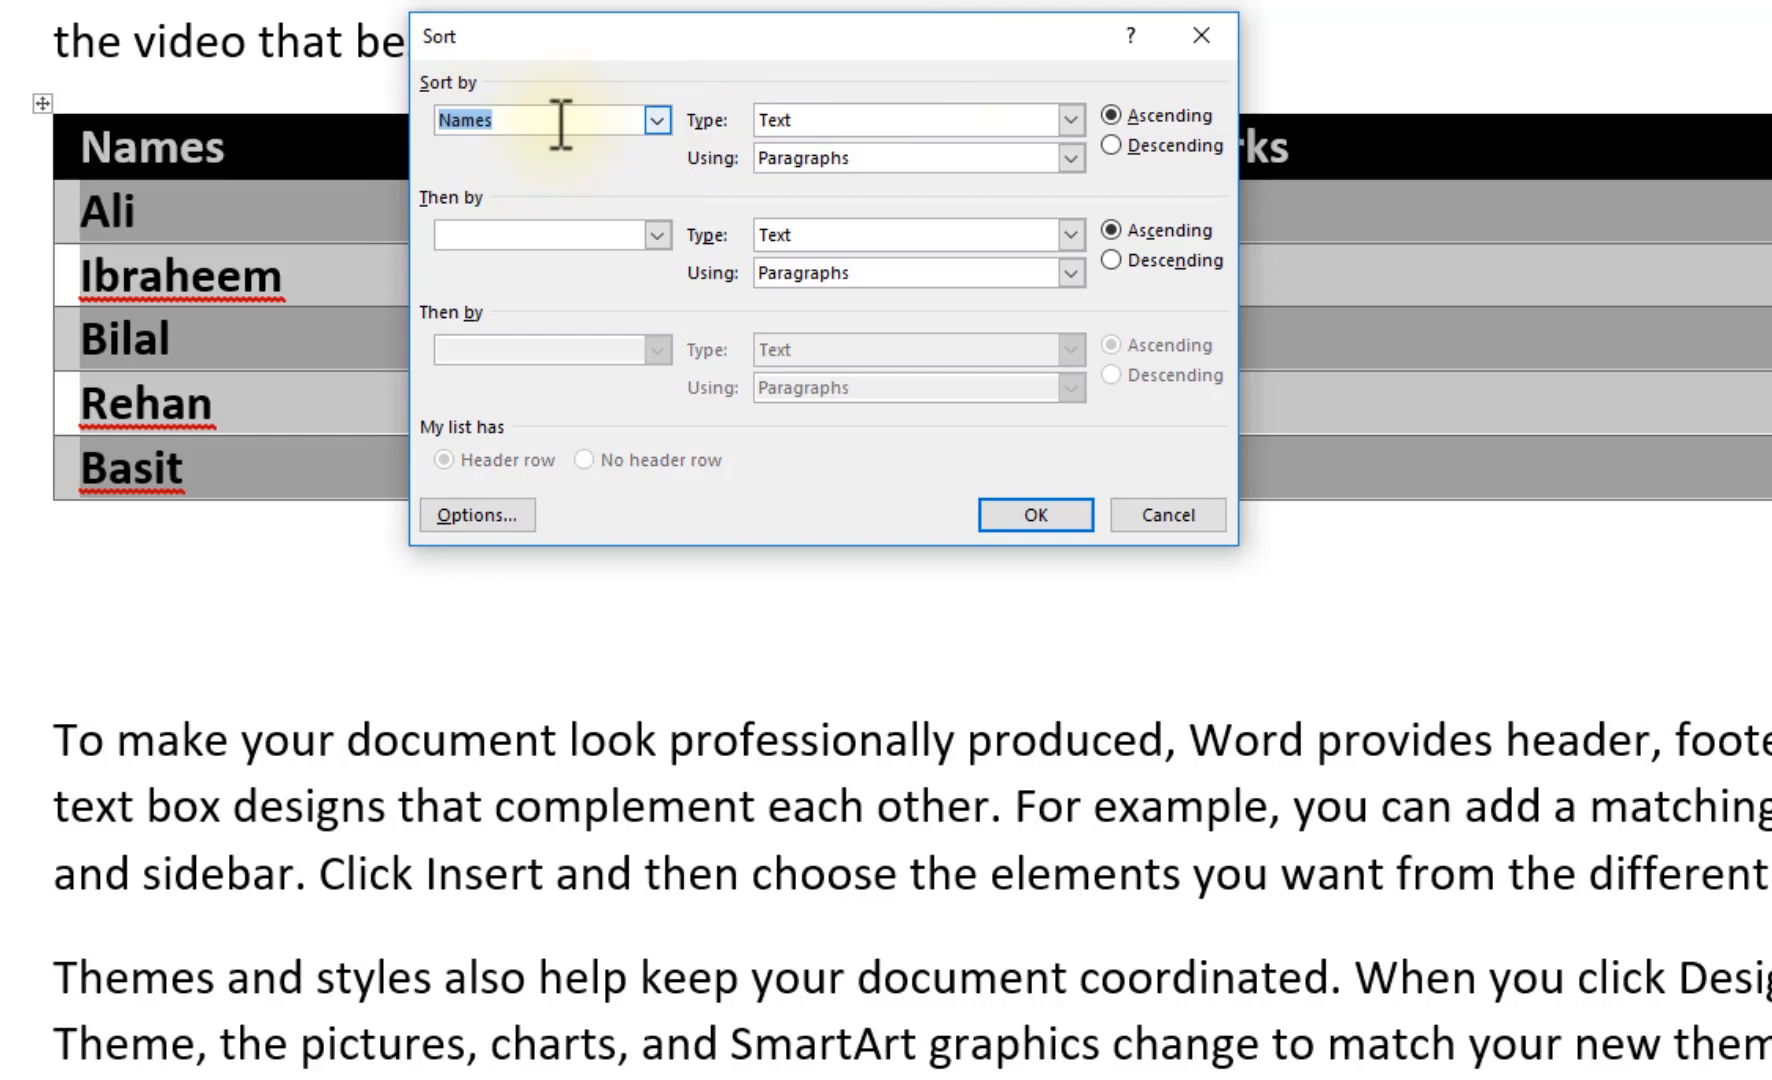
Compare the descending and ascending options and sort the table by Names as text in ascending order
left_click(1155, 109)
left_click(1155, 144)
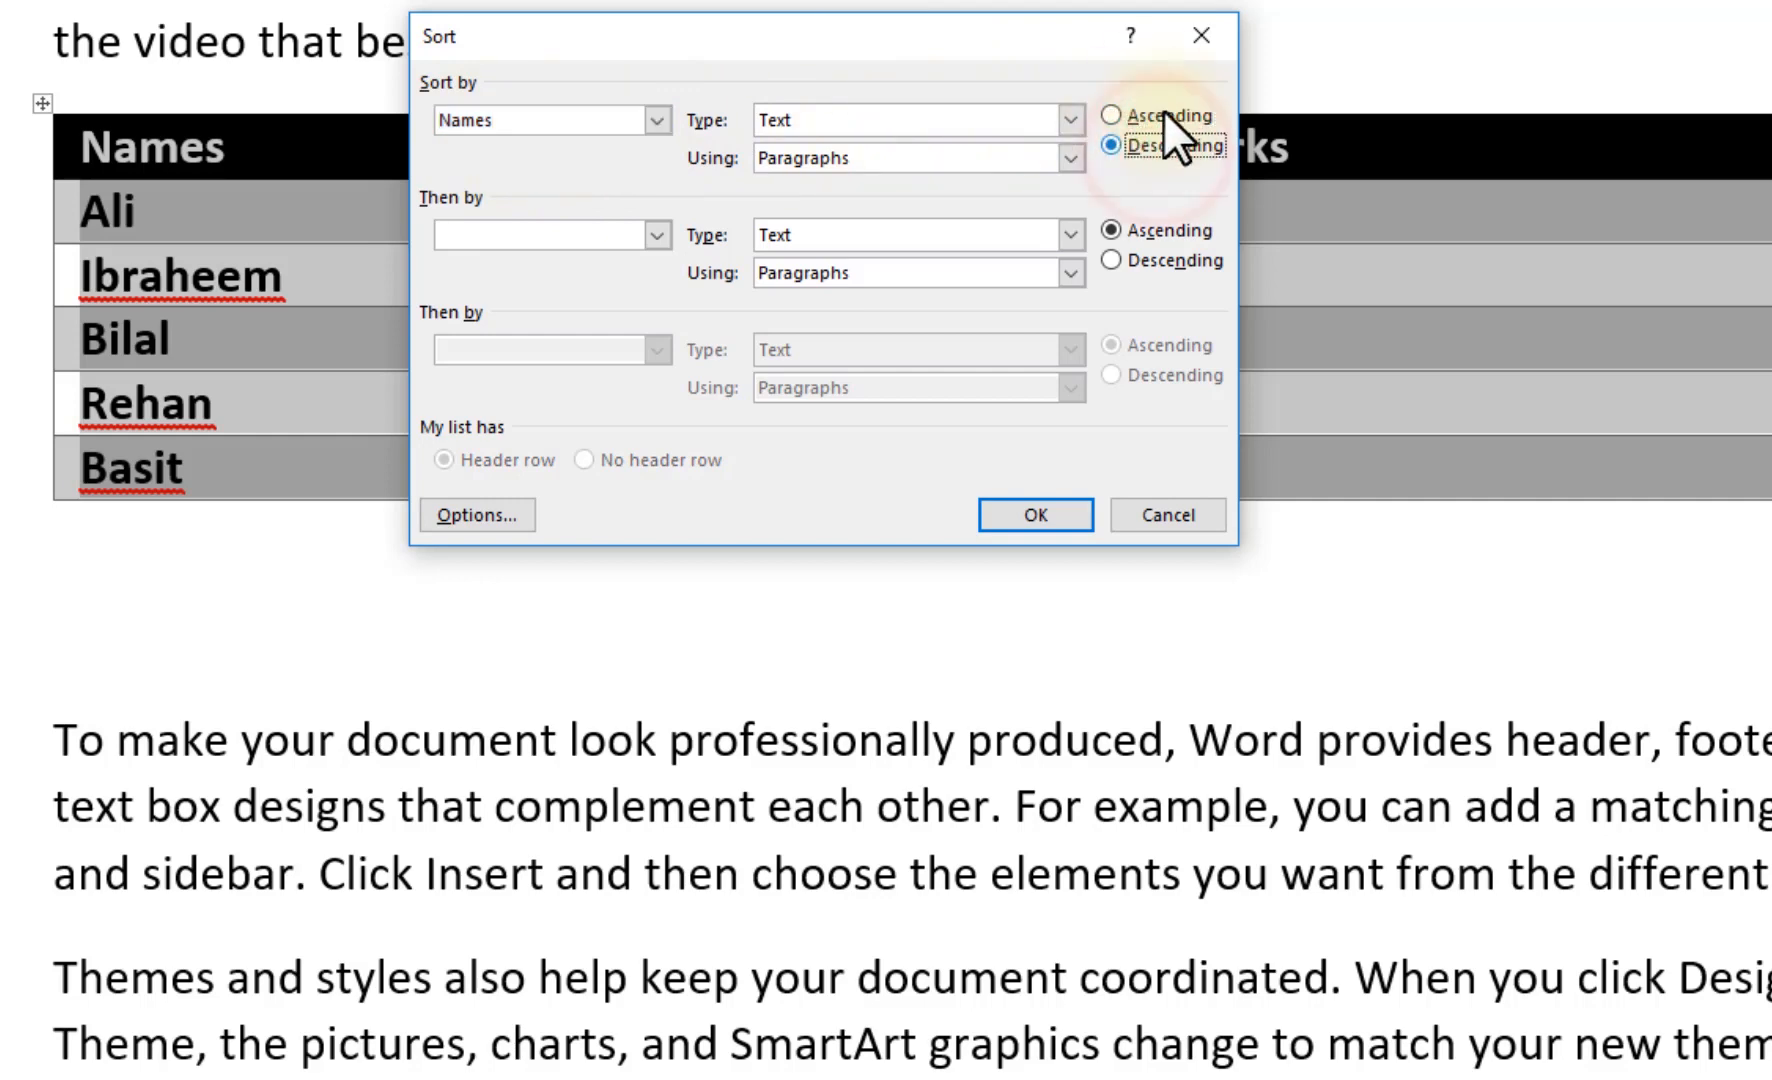
left_click(1155, 113)
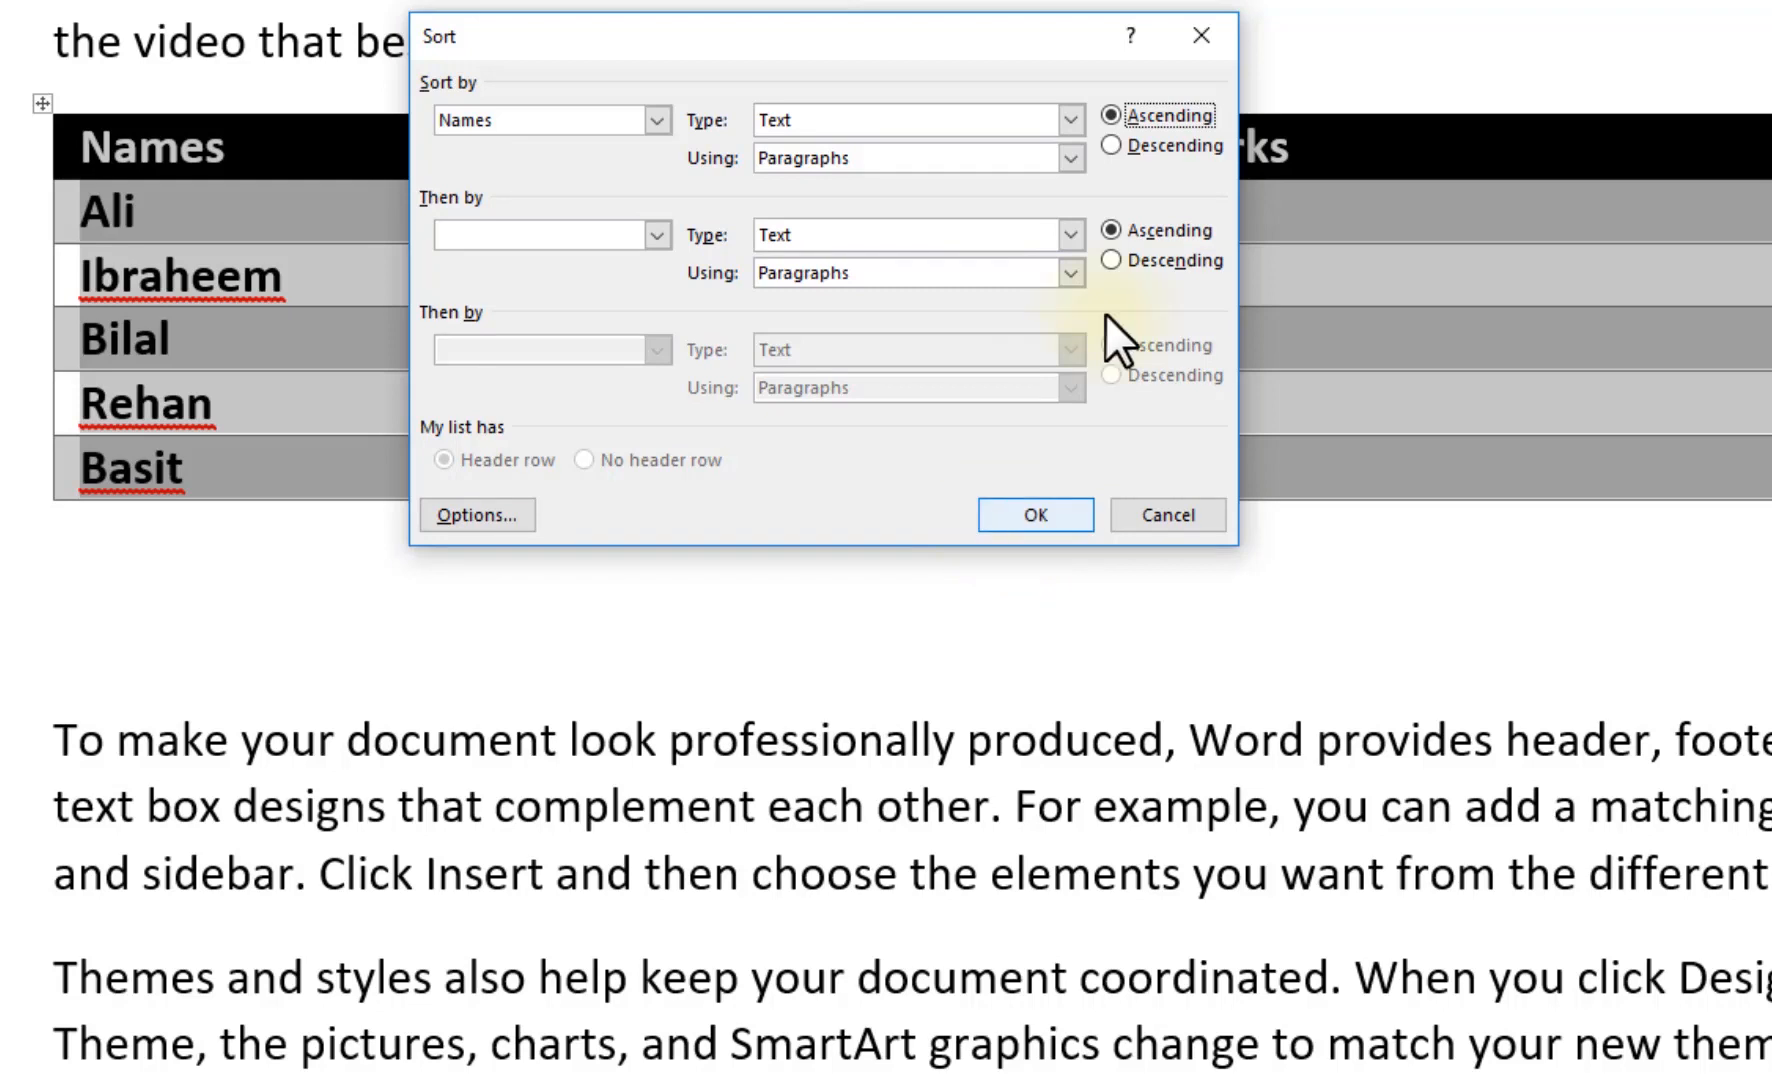
left_click(1157, 142)
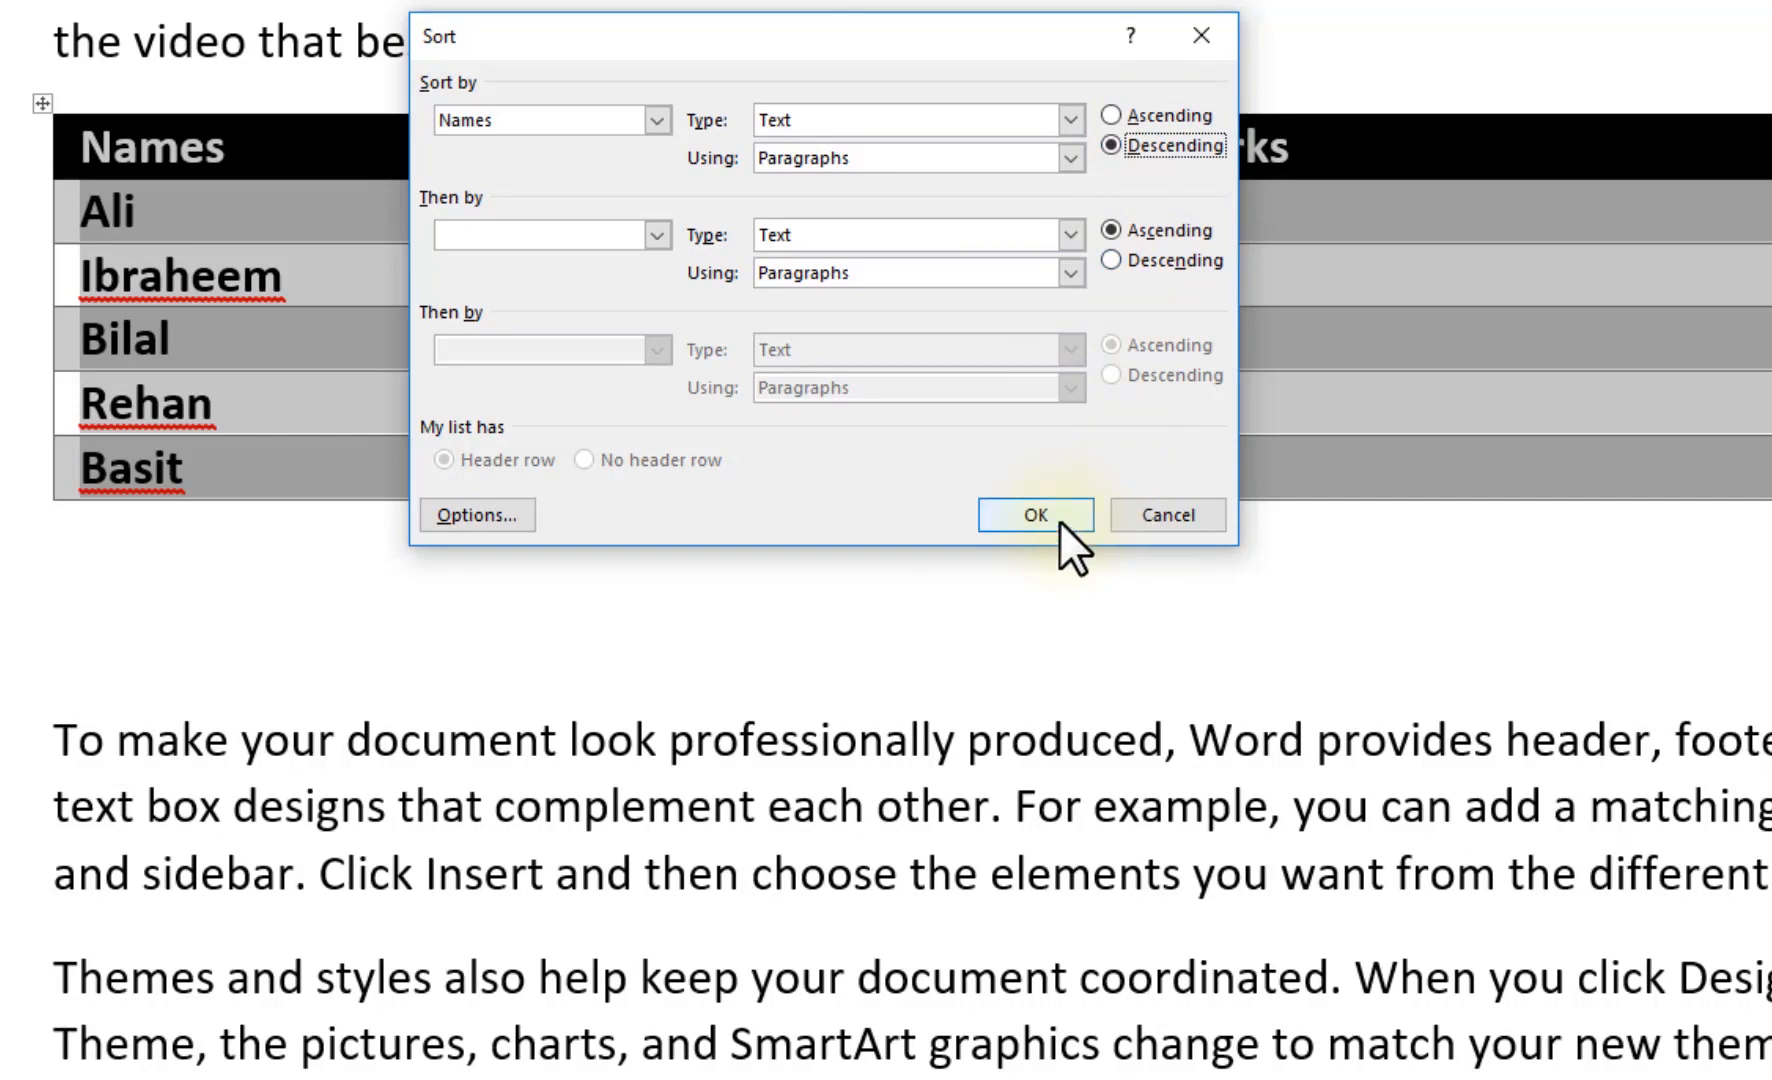
left_click(1160, 112)
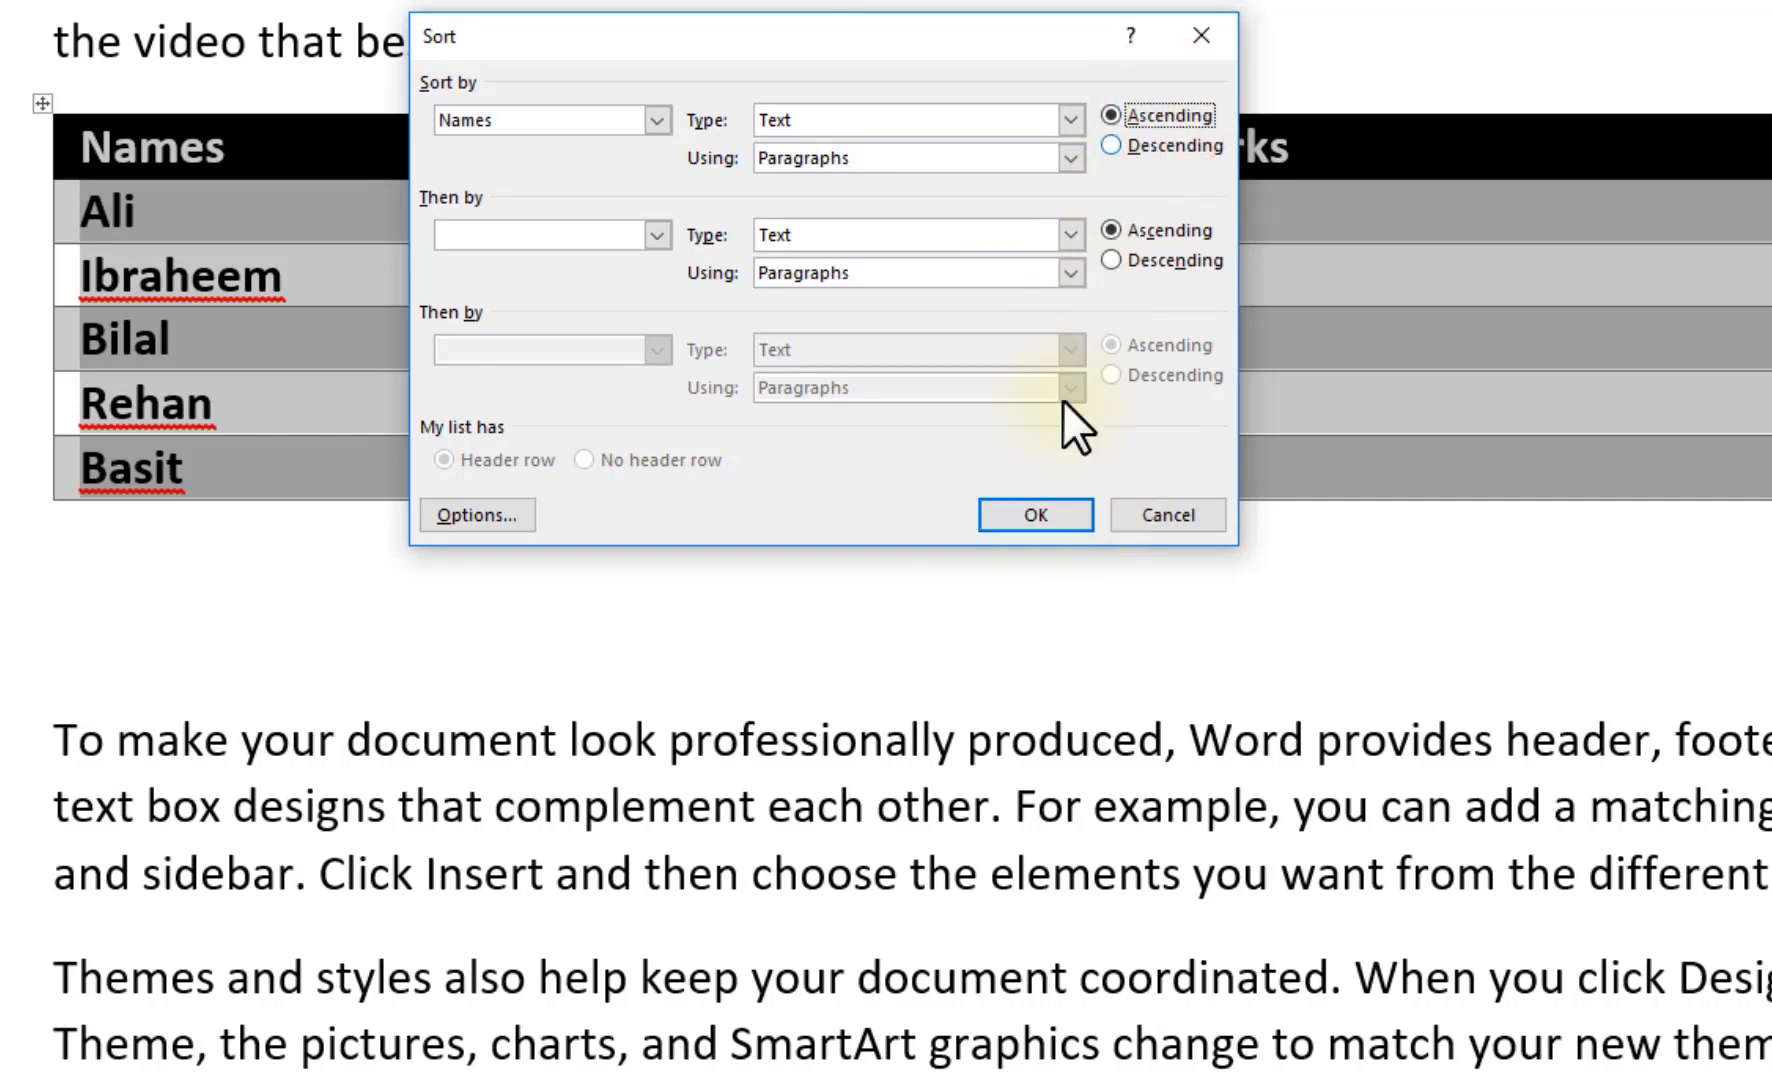
left_click(1024, 512)
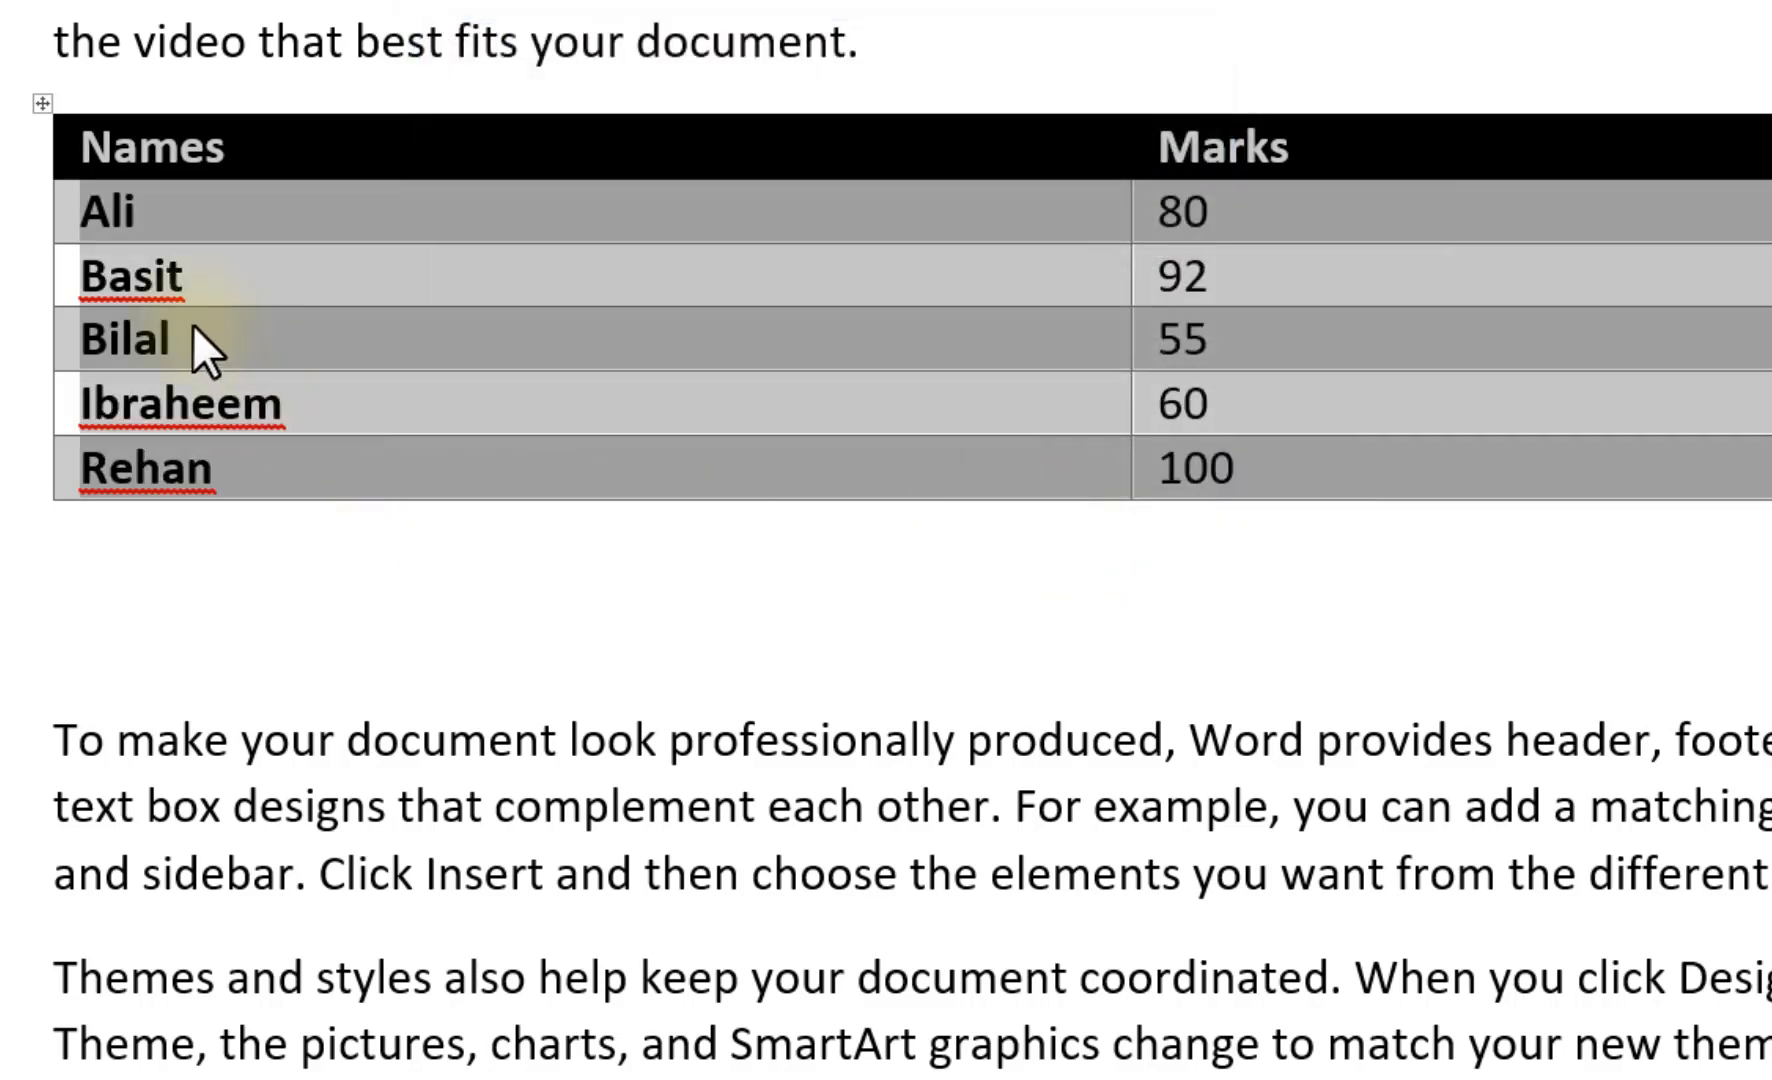
Examine the sorted table, checking the alphabetical order of the names and the mark paired with each
left_click(190, 228)
left_click(62, 212)
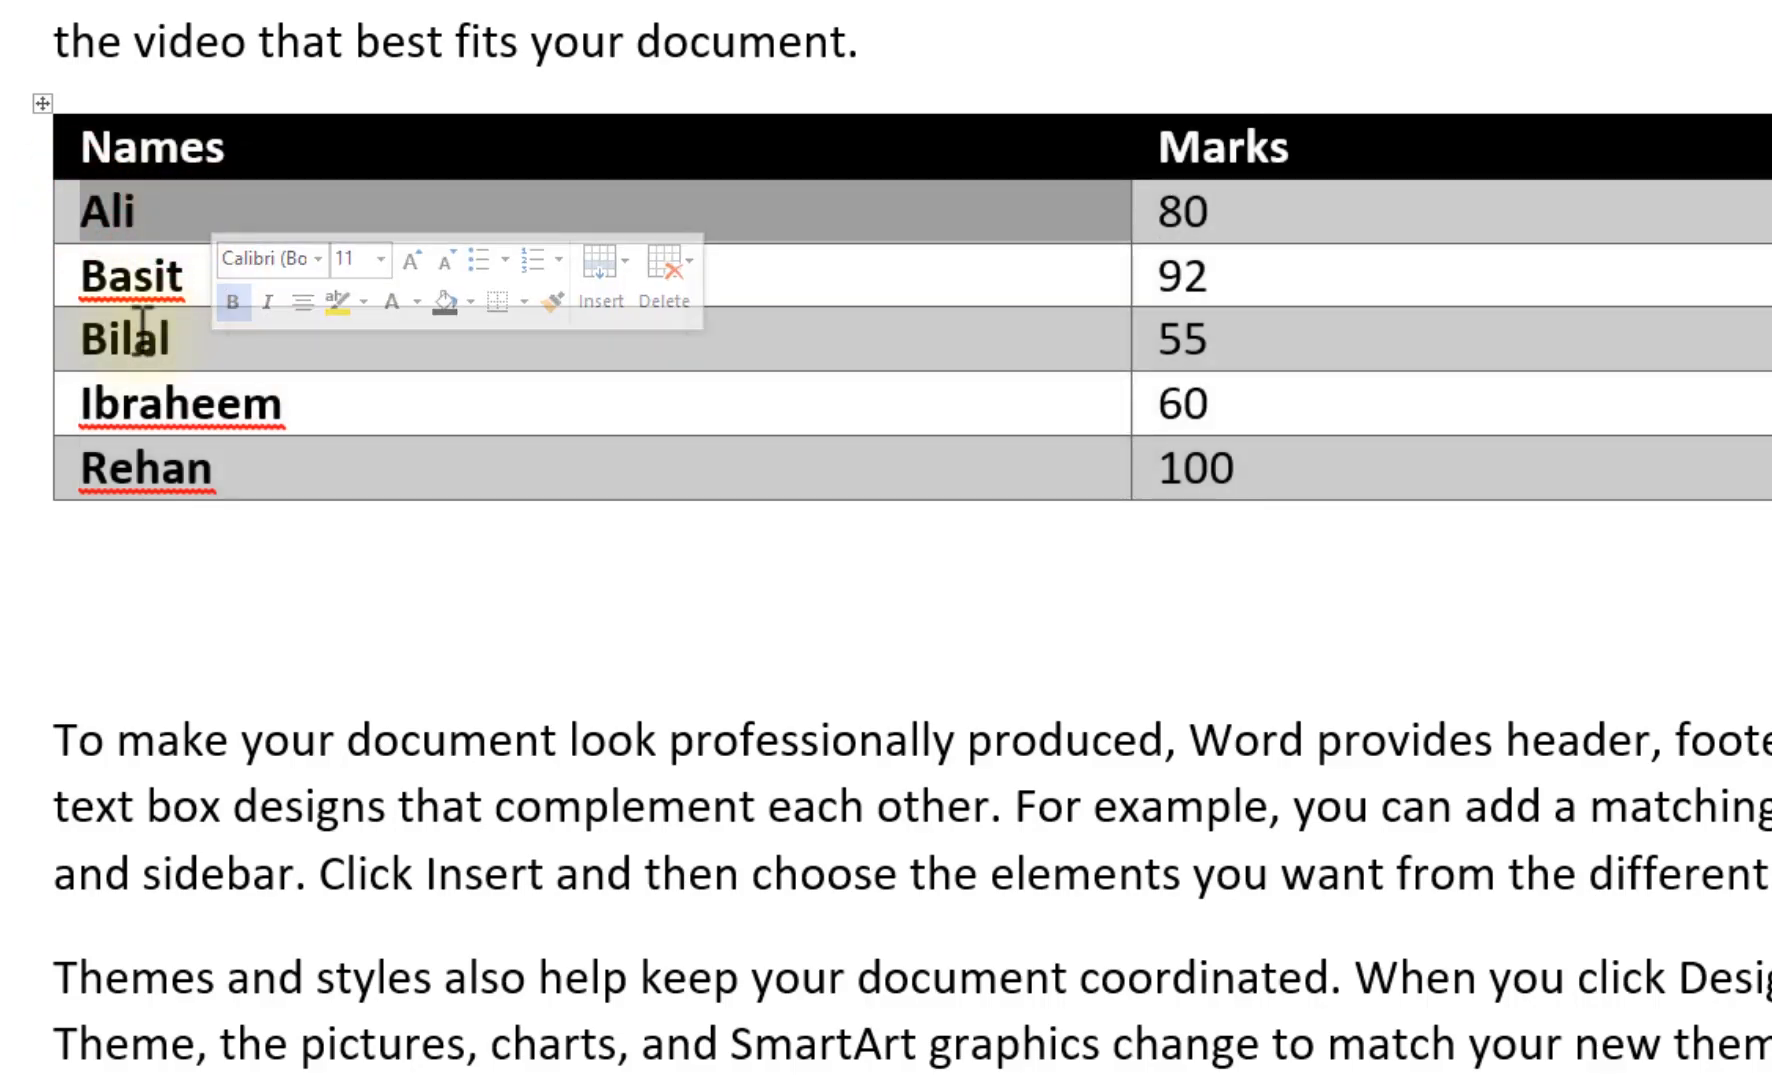
left_click_drag(93, 281, 202, 348)
left_click(190, 420)
left_click(254, 555)
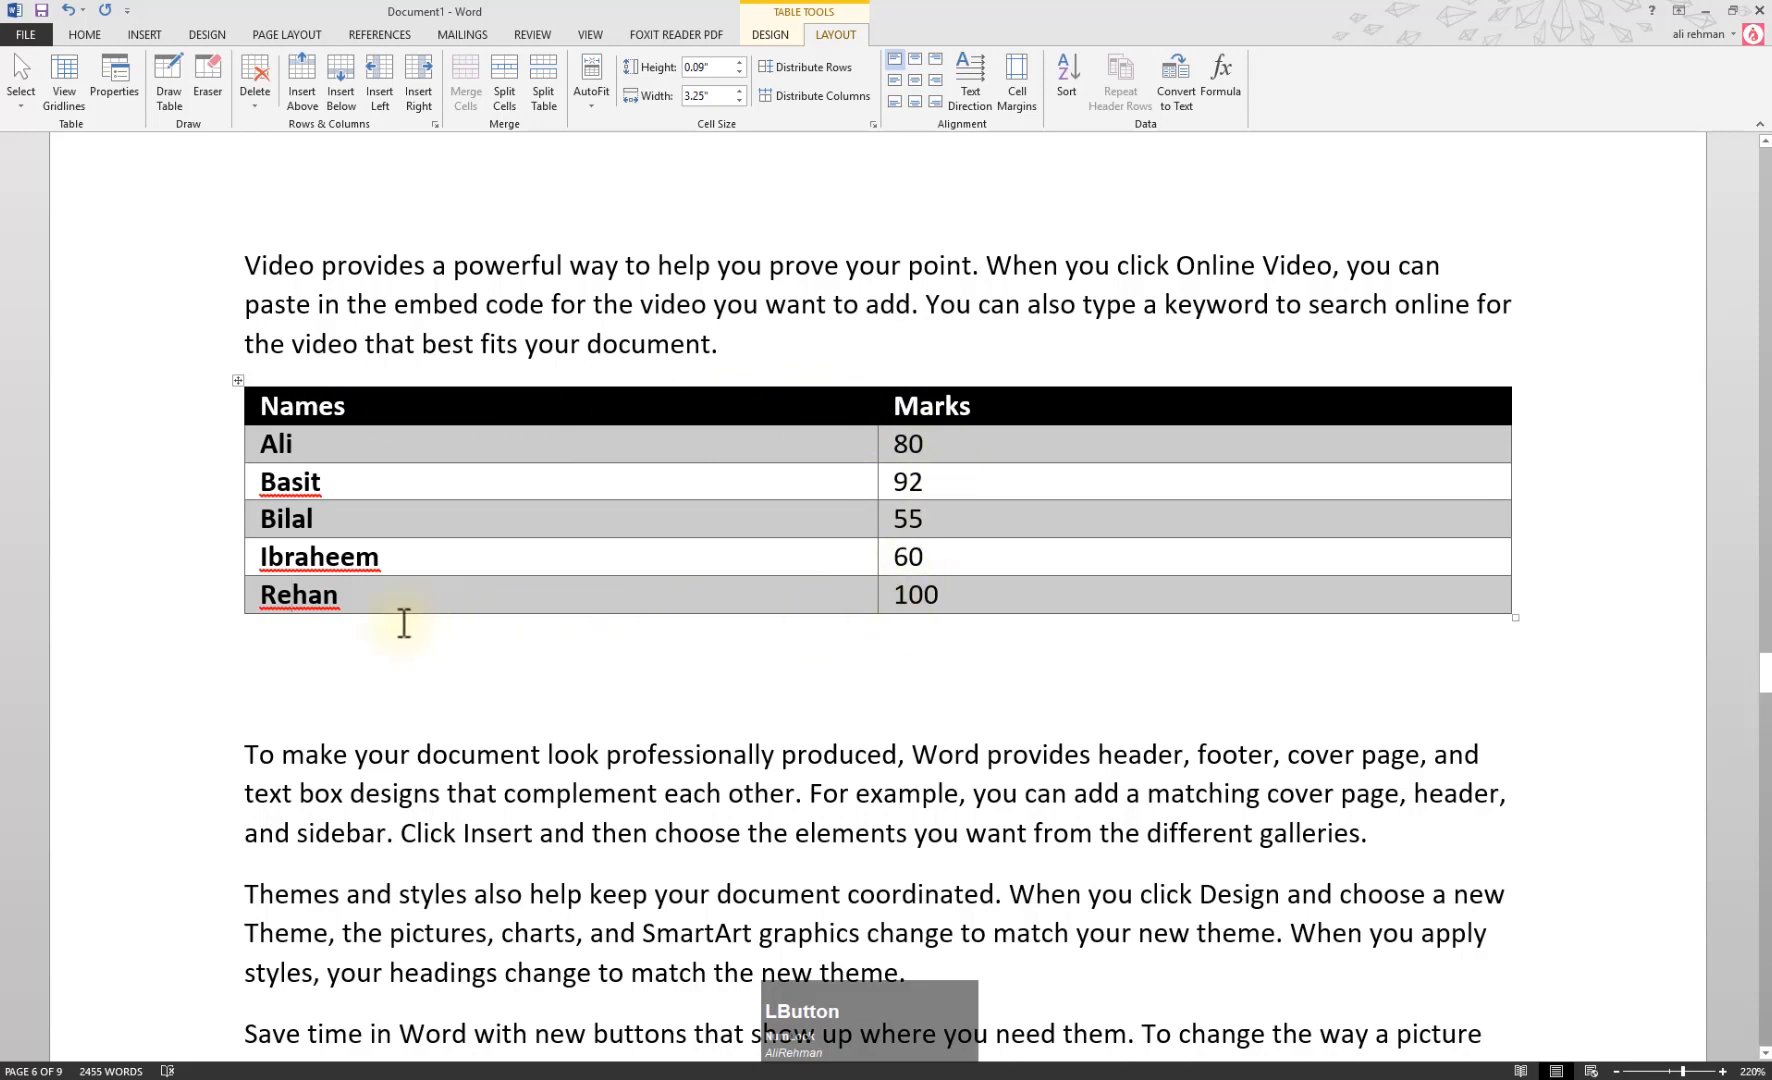
left_click_drag(980, 597, 519, 559)
left_click_drag(800, 550, 968, 660)
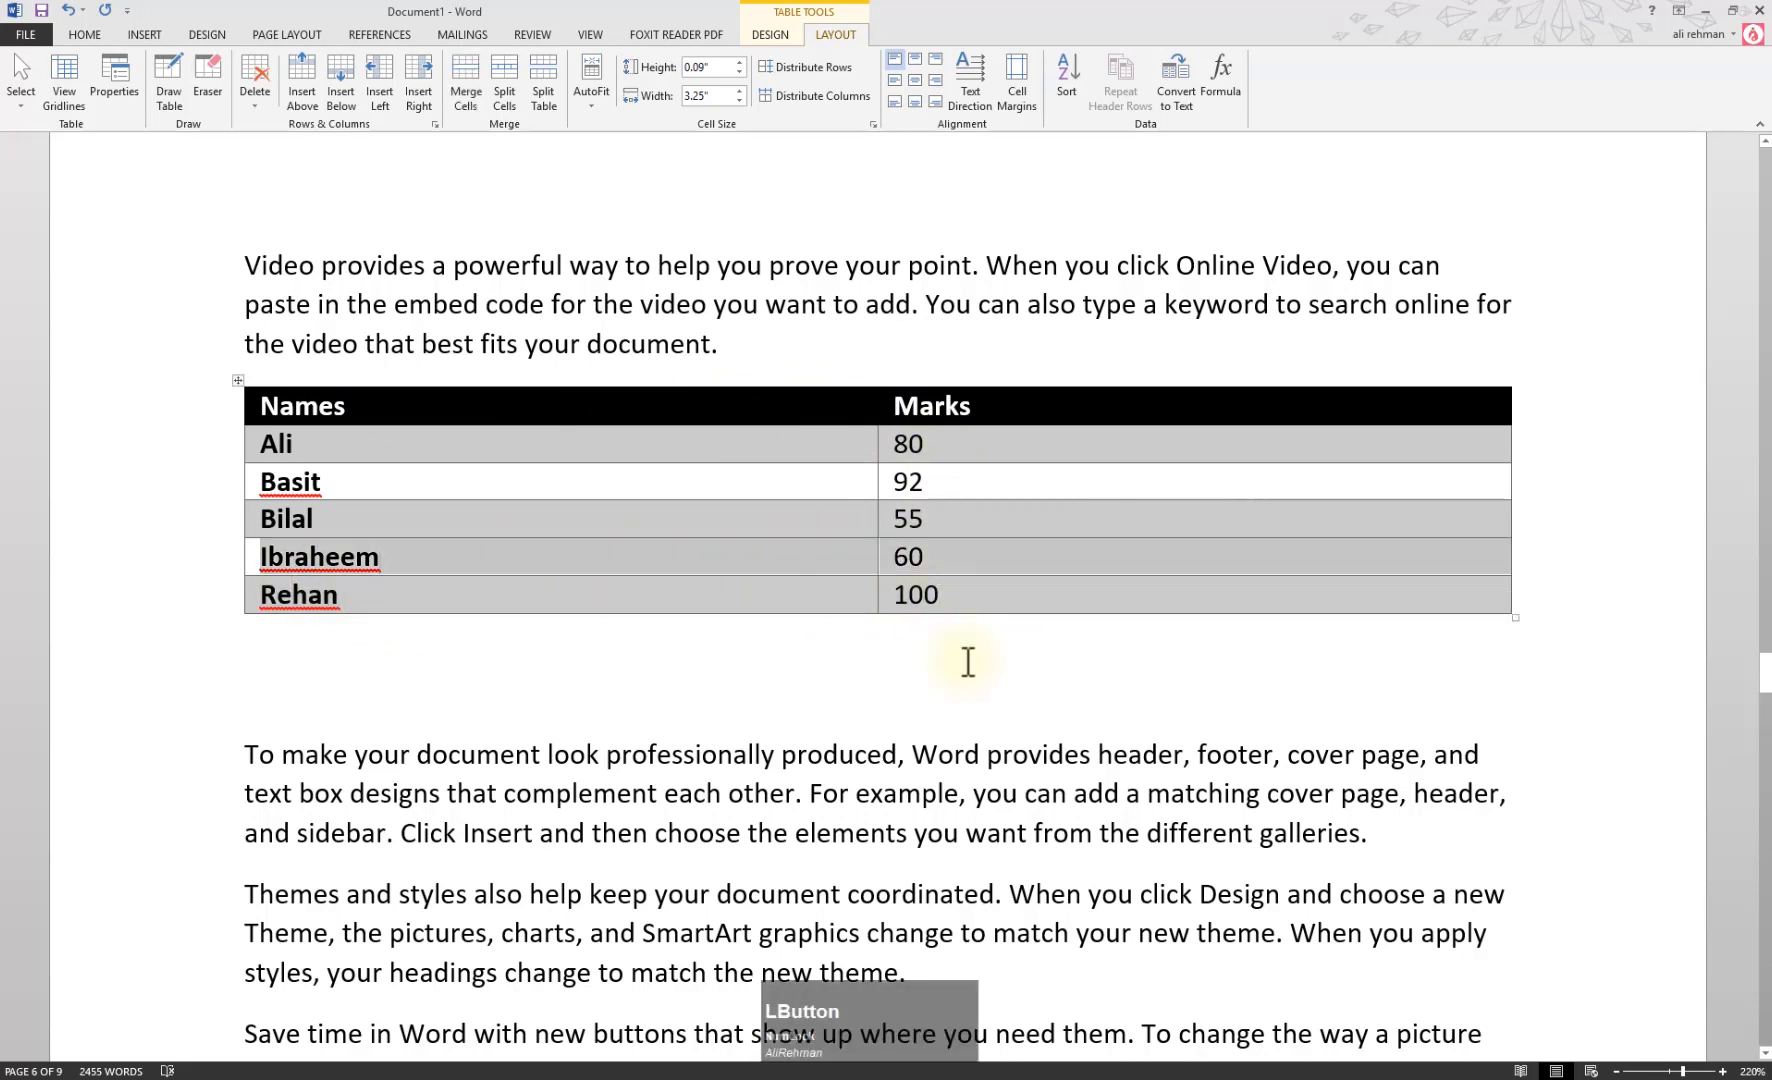
left_click_drag(400, 404, 908, 564)
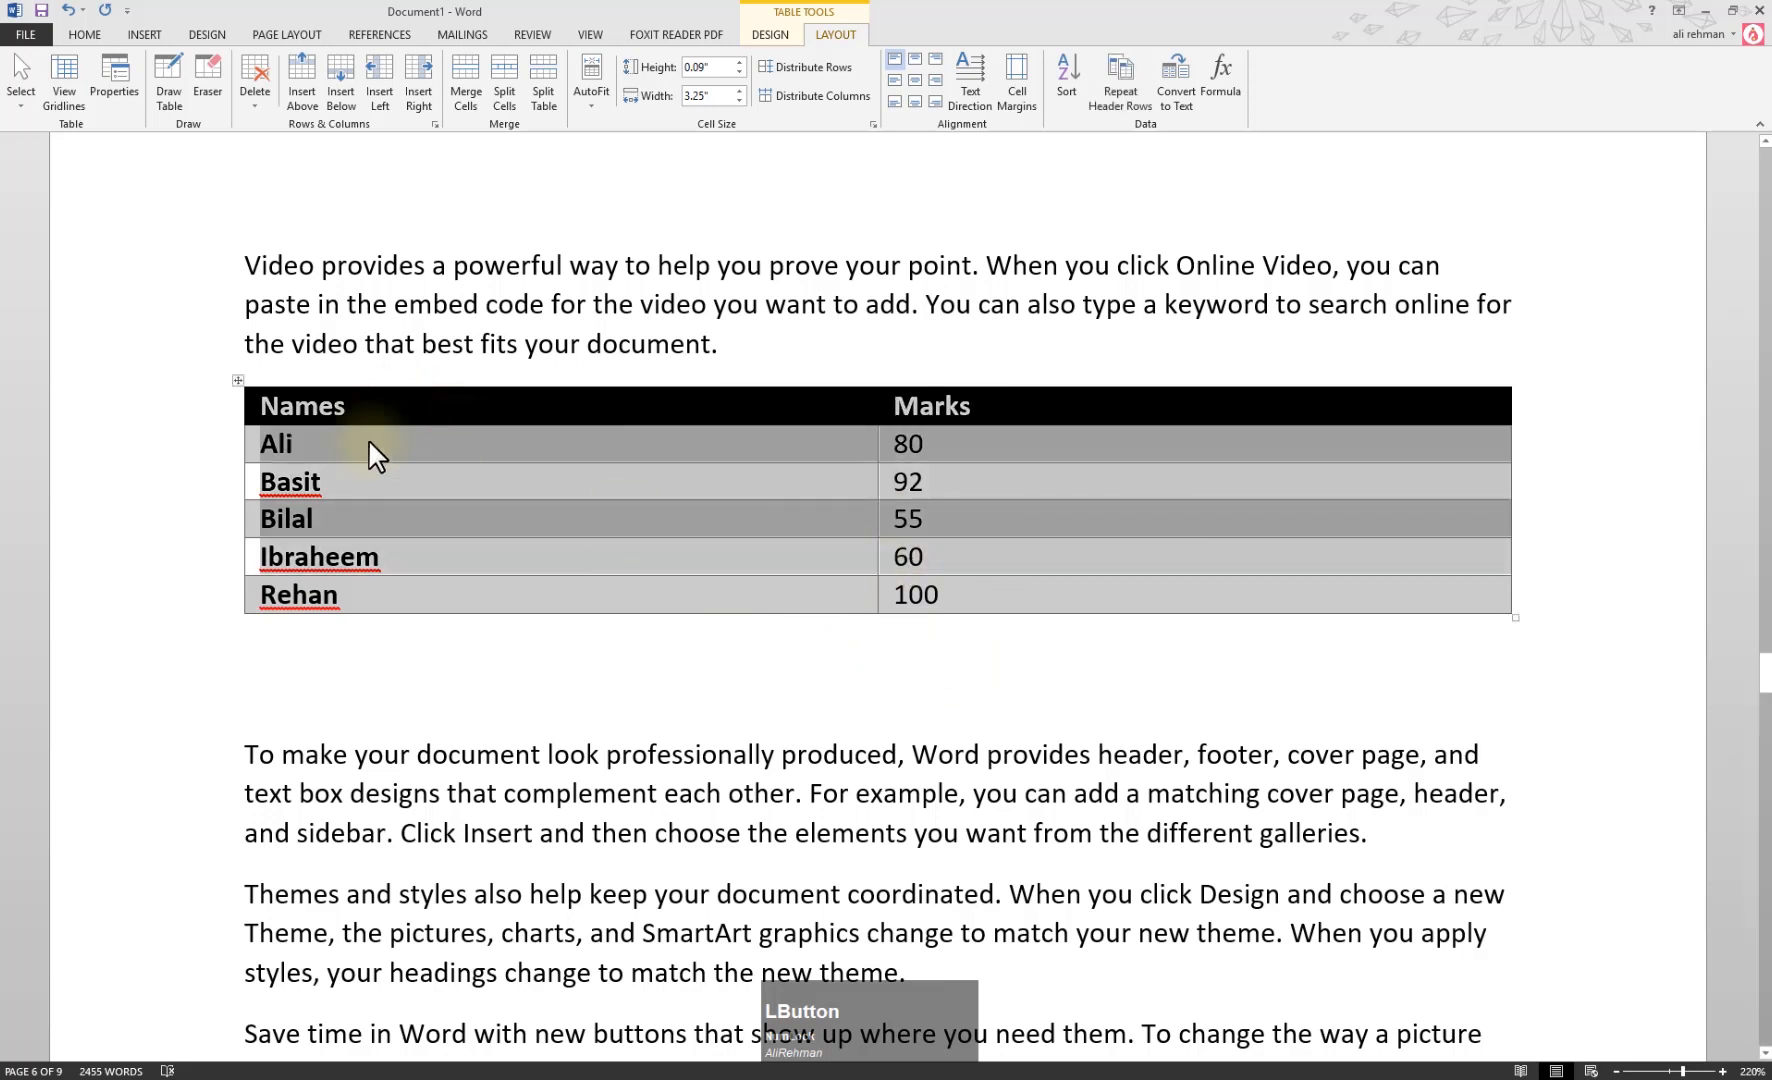
Sort the whole Names and Marks table by the Marks column as numbers in ascending order
left_click(237, 381)
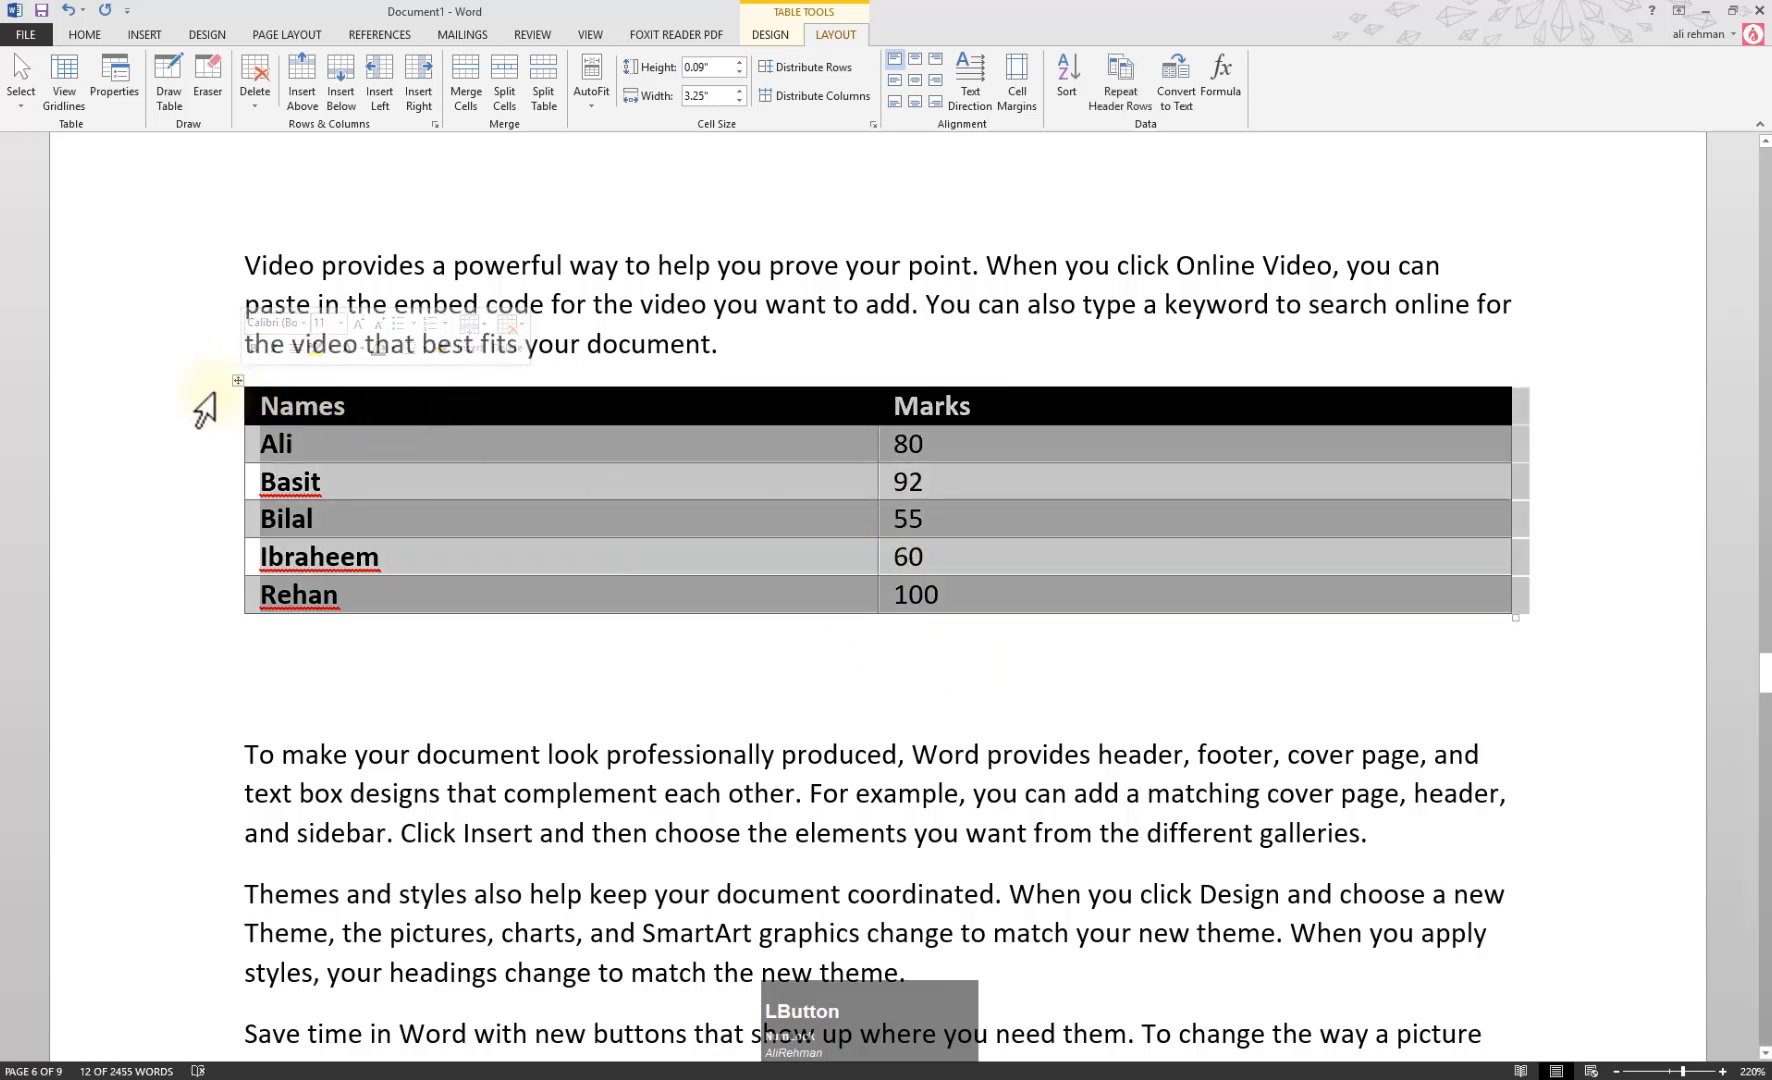
left_click(1068, 78)
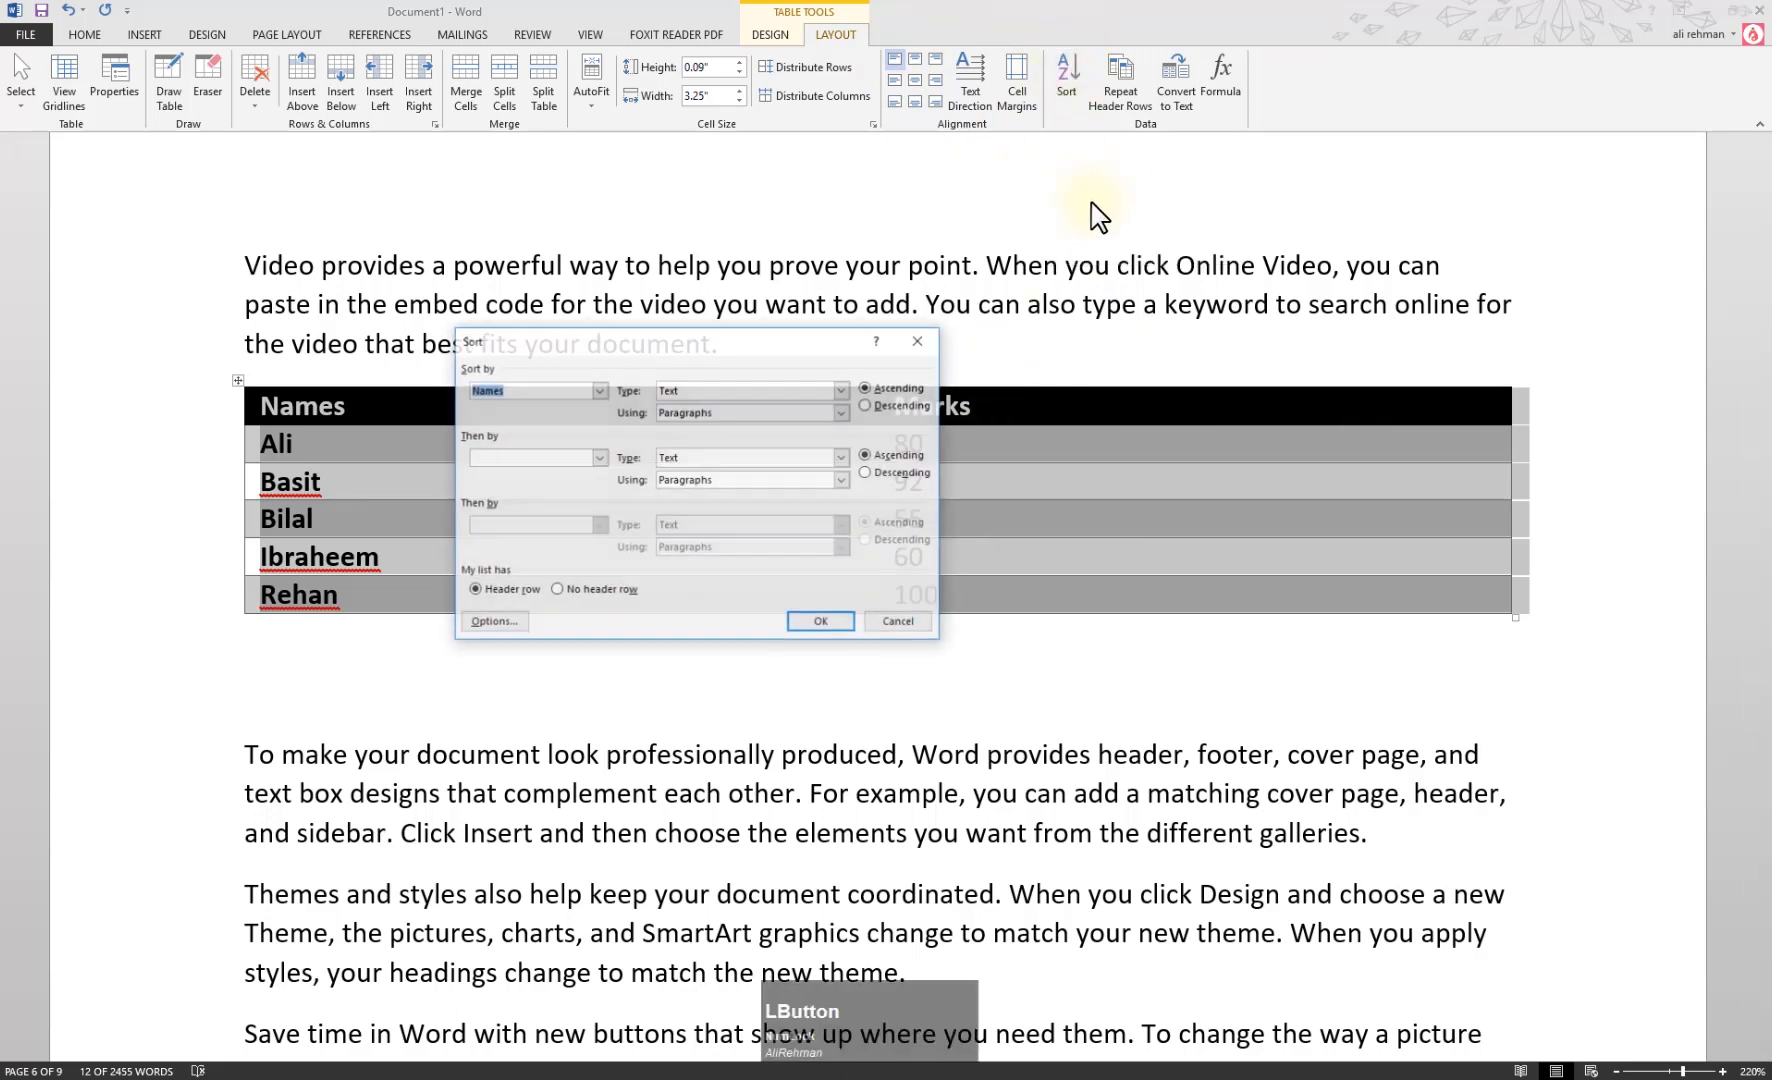
left_click(548, 390)
left_click(598, 390)
left_click(530, 425)
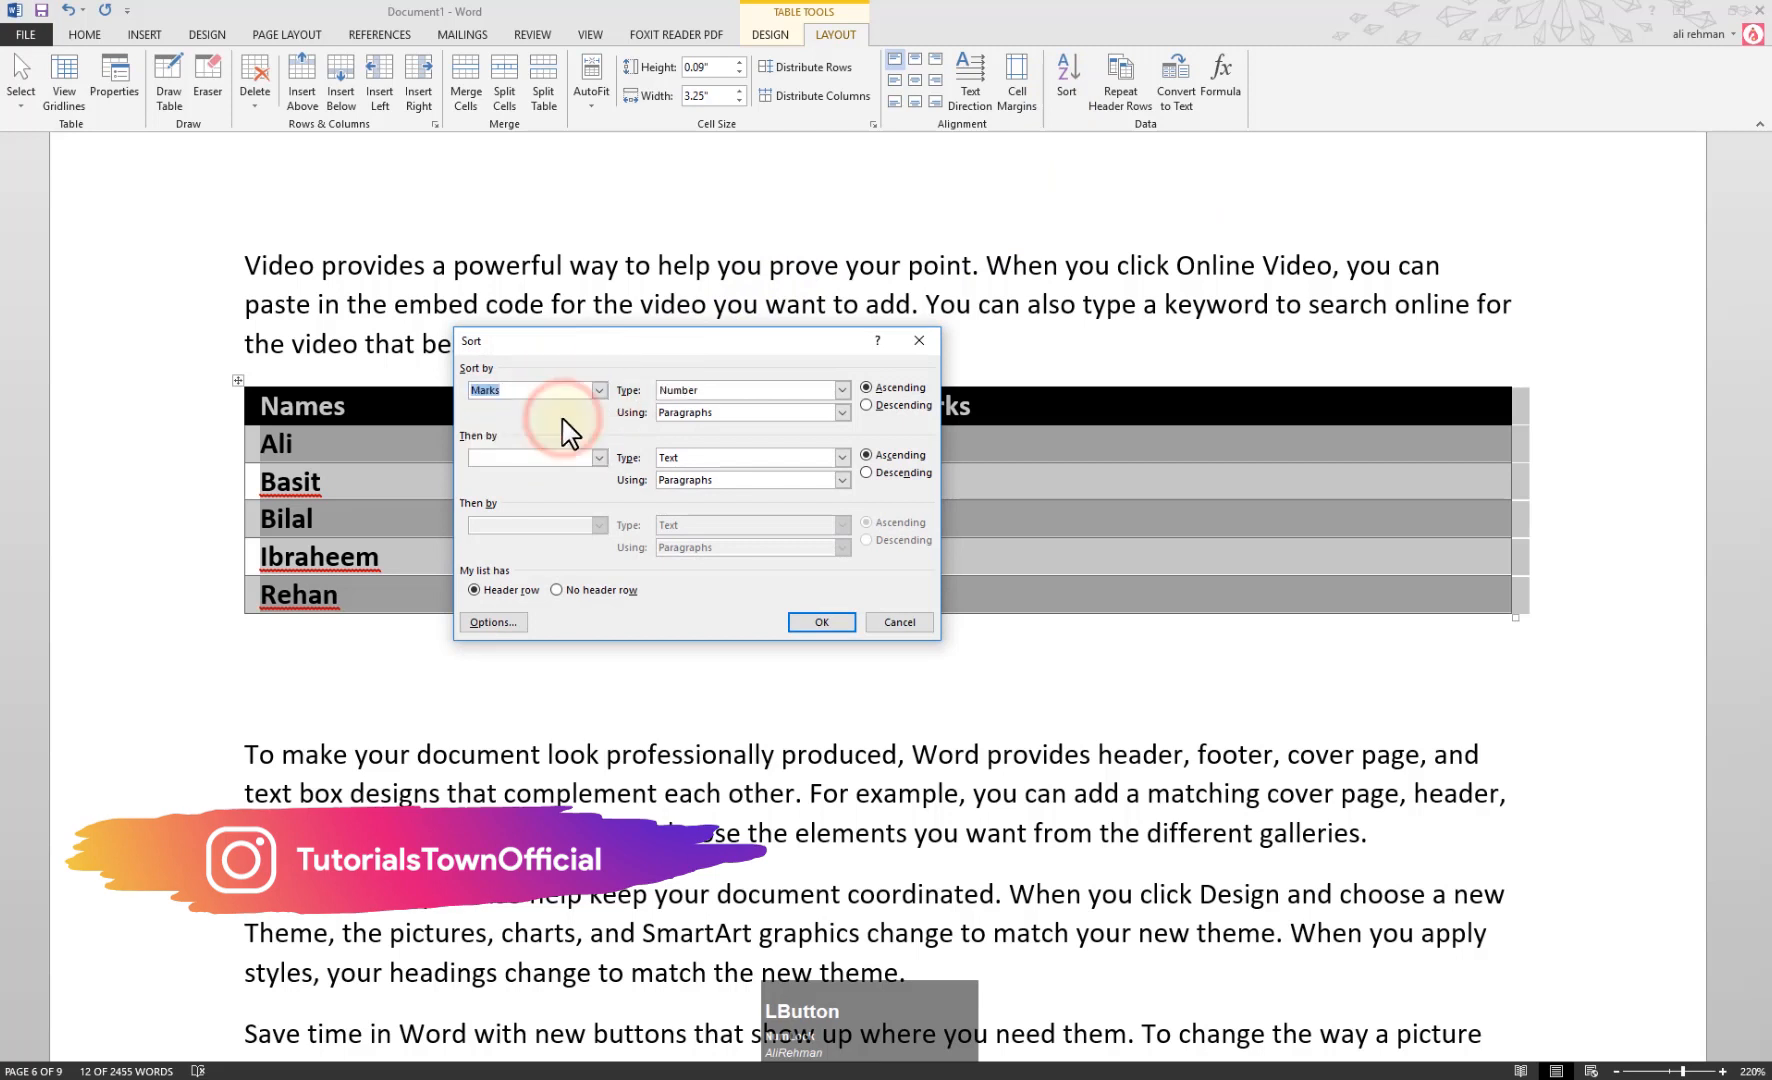
left_click(820, 624)
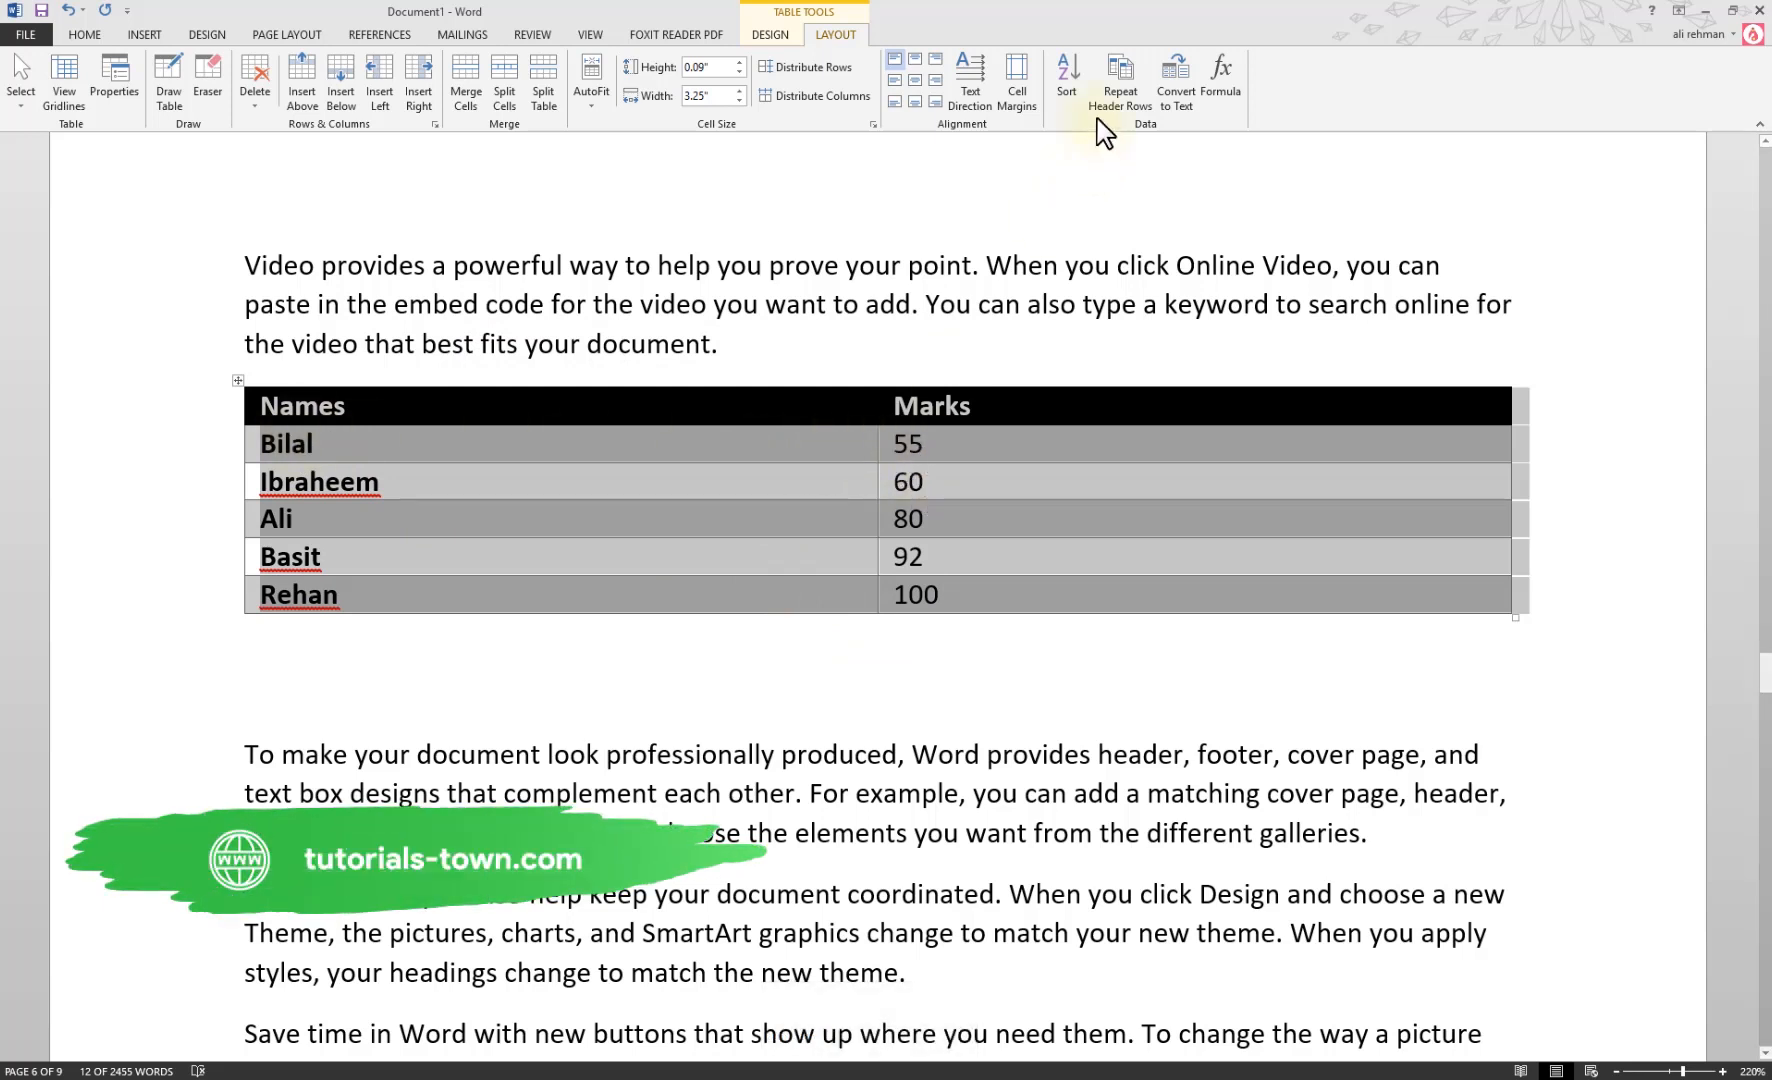
Sort the table again by Marks, using descending numerical order
left_click(1067, 72)
left_click(868, 405)
left_click(804, 335)
left_click_drag(785, 337, 593, 483)
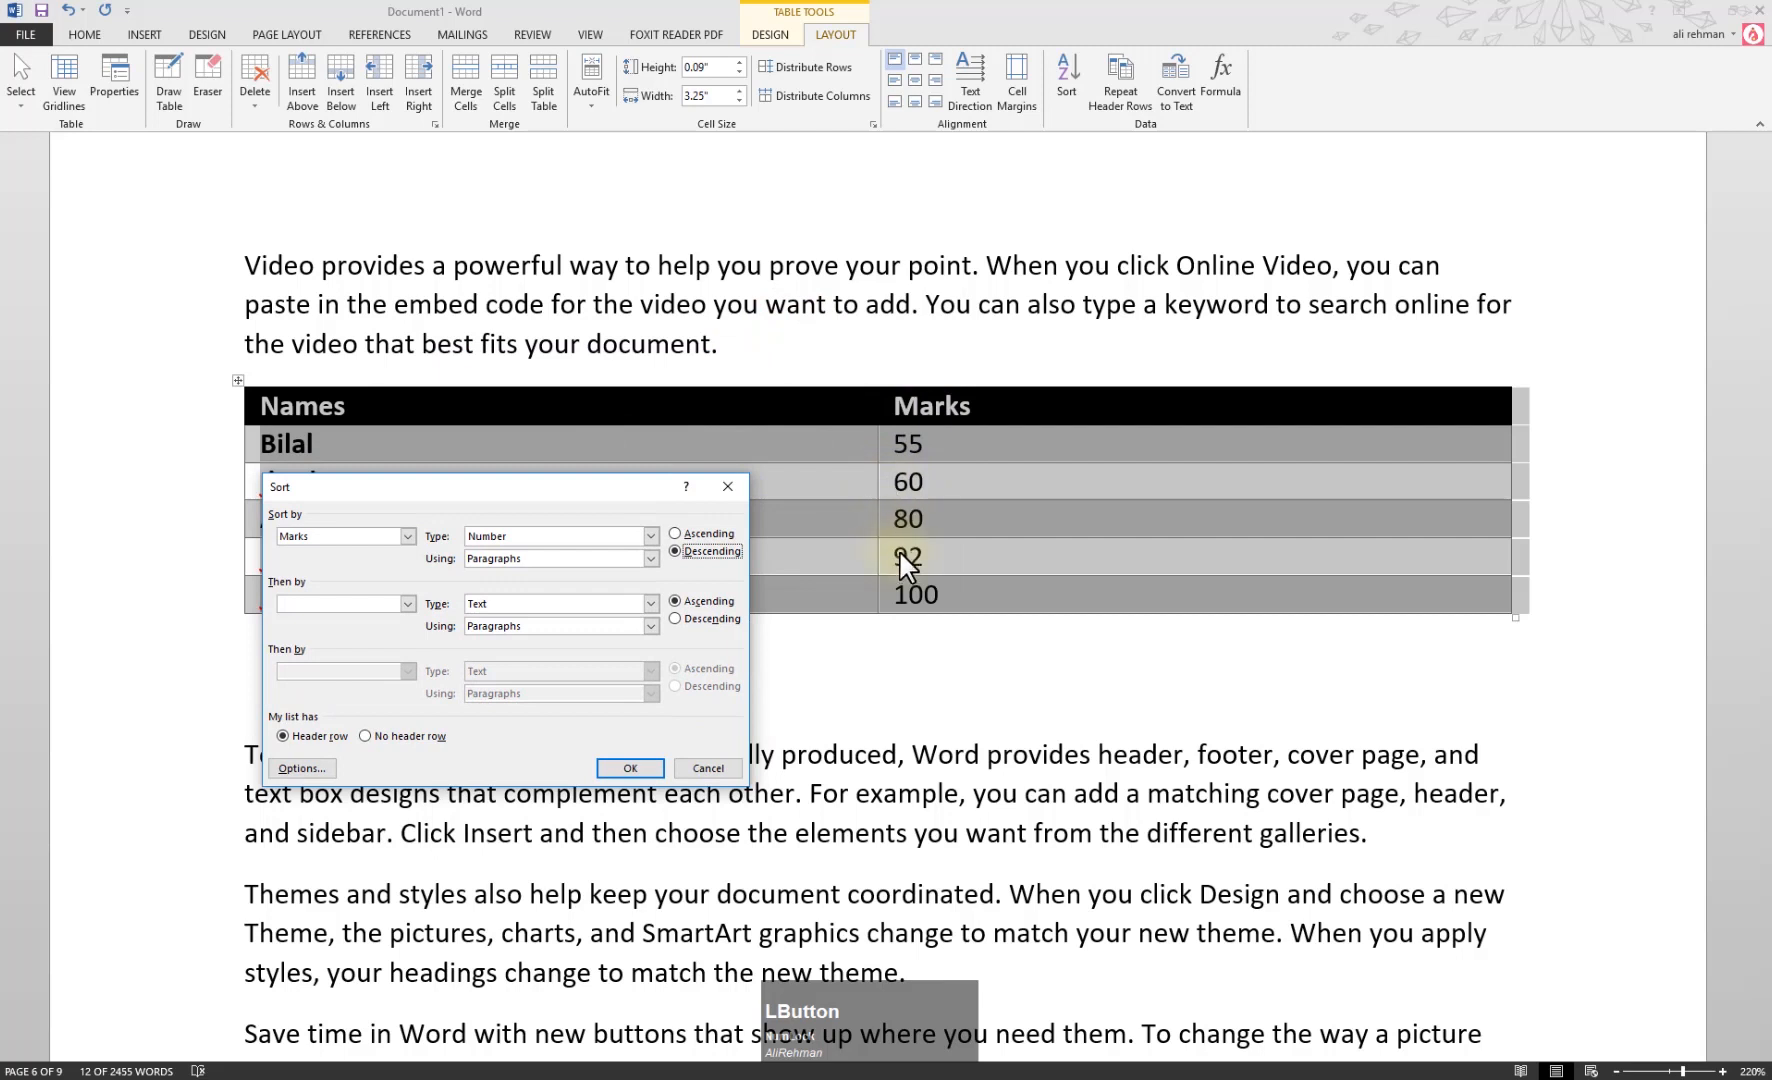
left_click(632, 766)
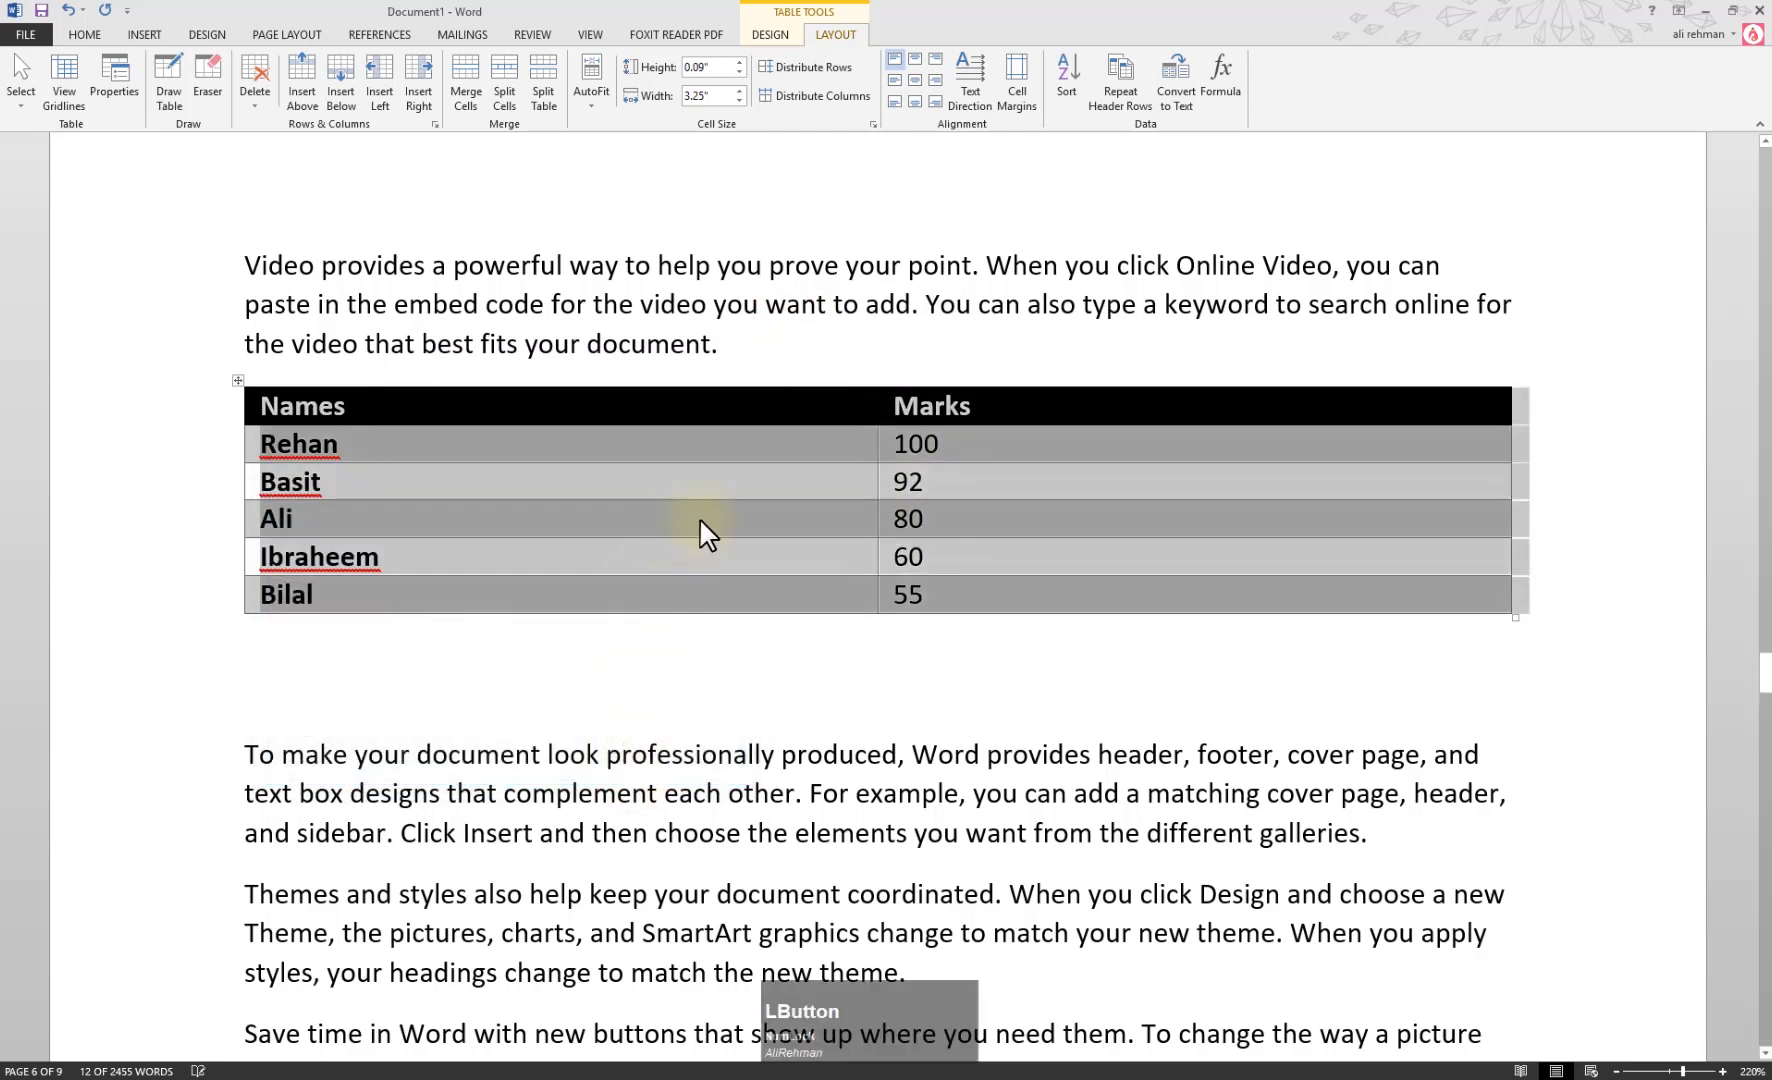
Check the order of the marks in the re-sorted table and the name beside the first mark
left_click_drag(905, 449, 957, 443)
left_click(906, 480)
left_click(873, 529)
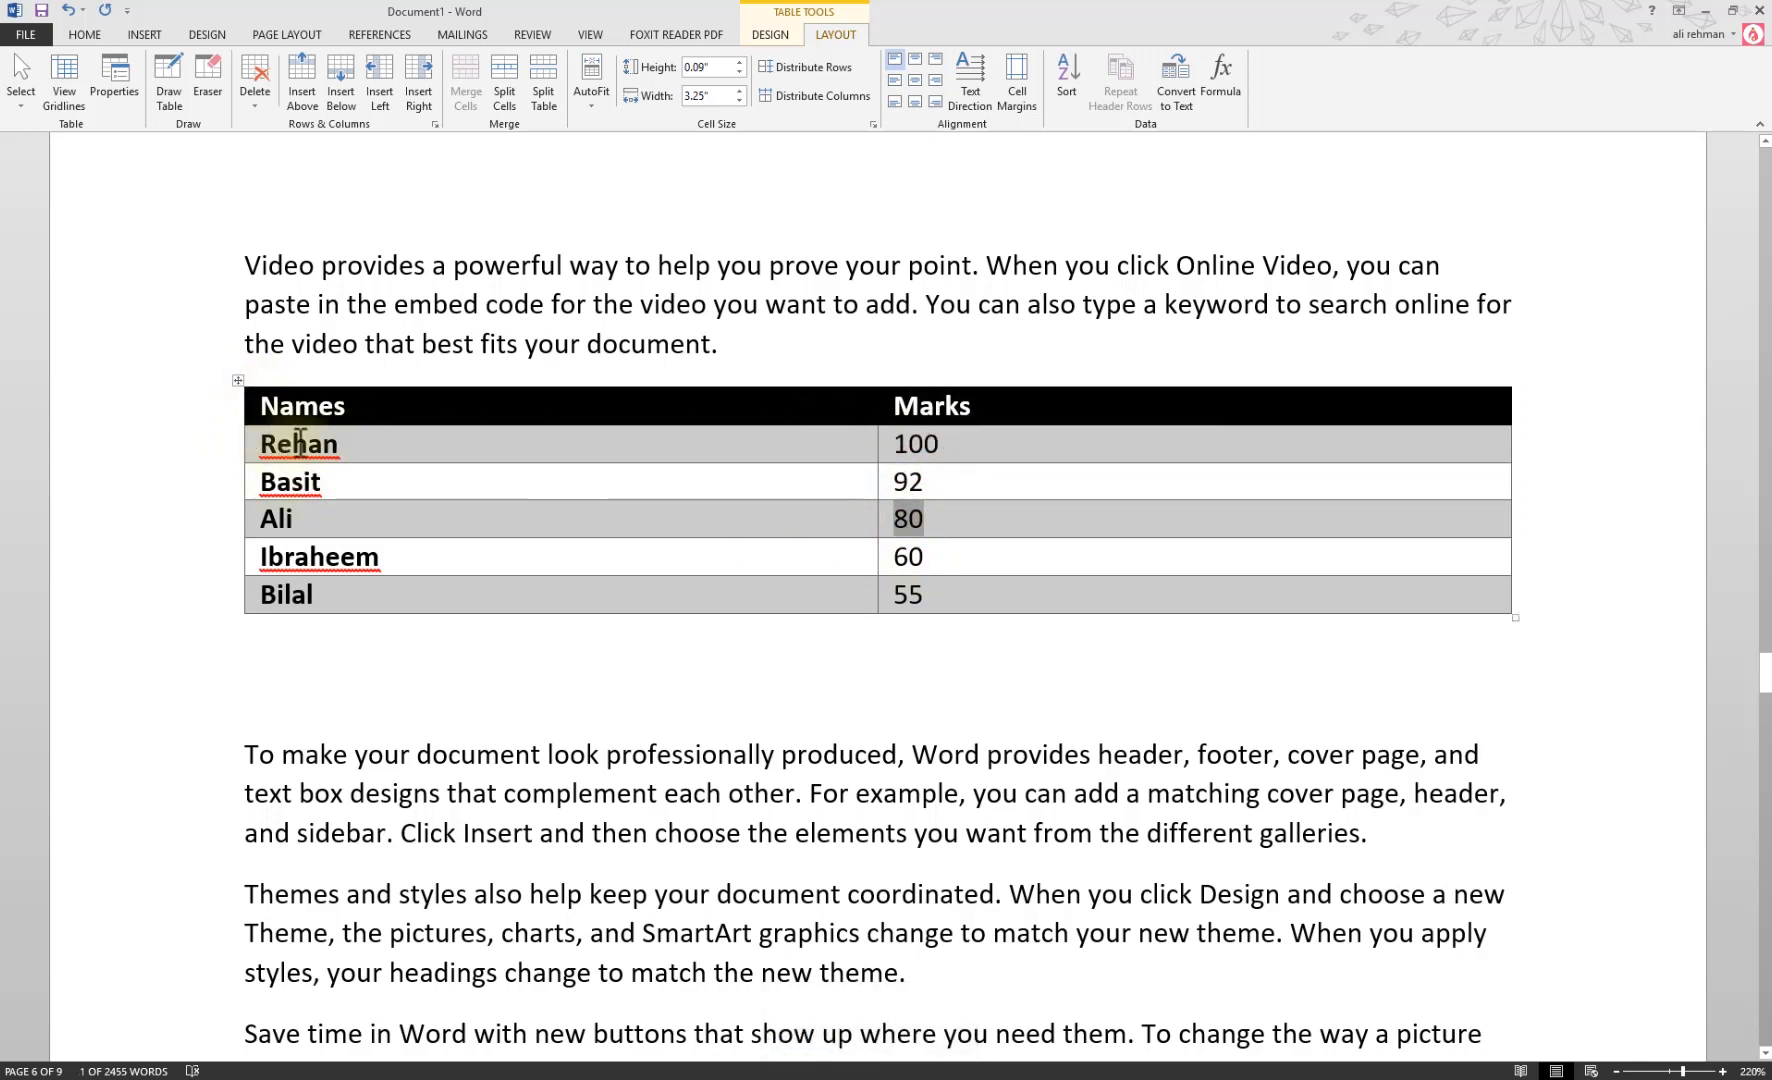
double_click(948, 443)
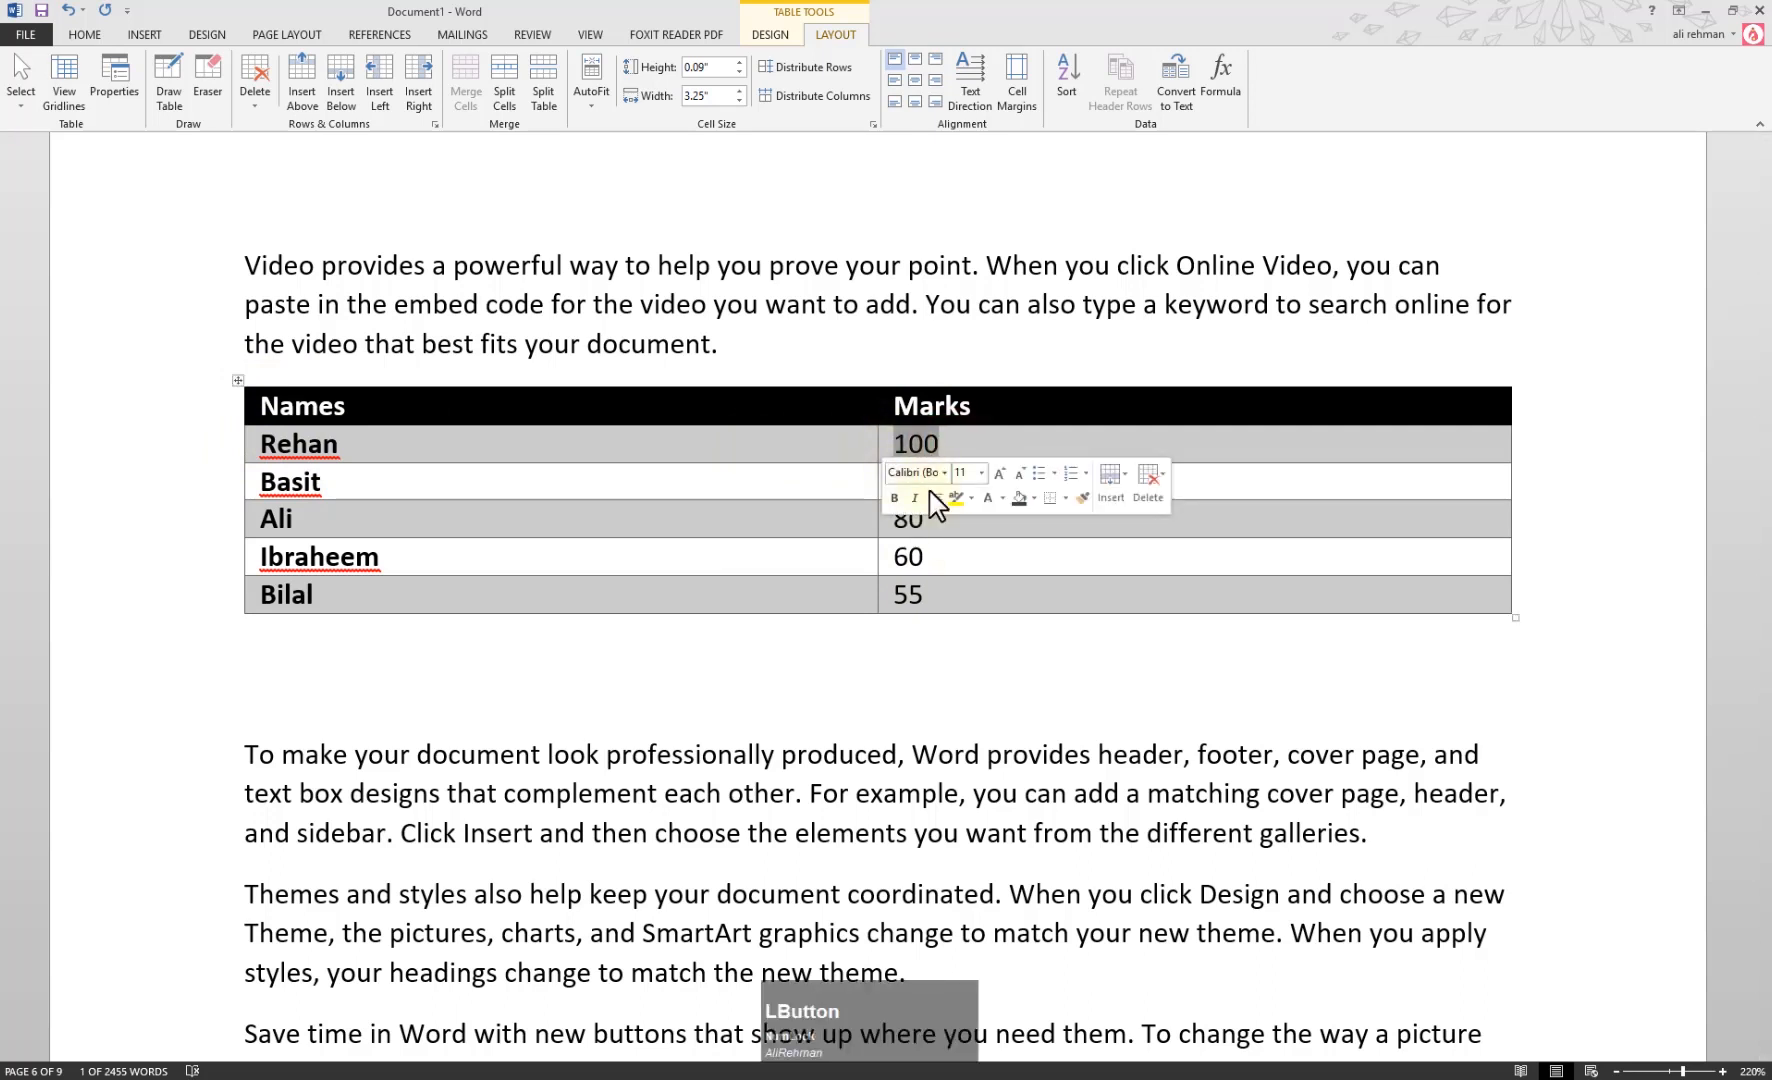